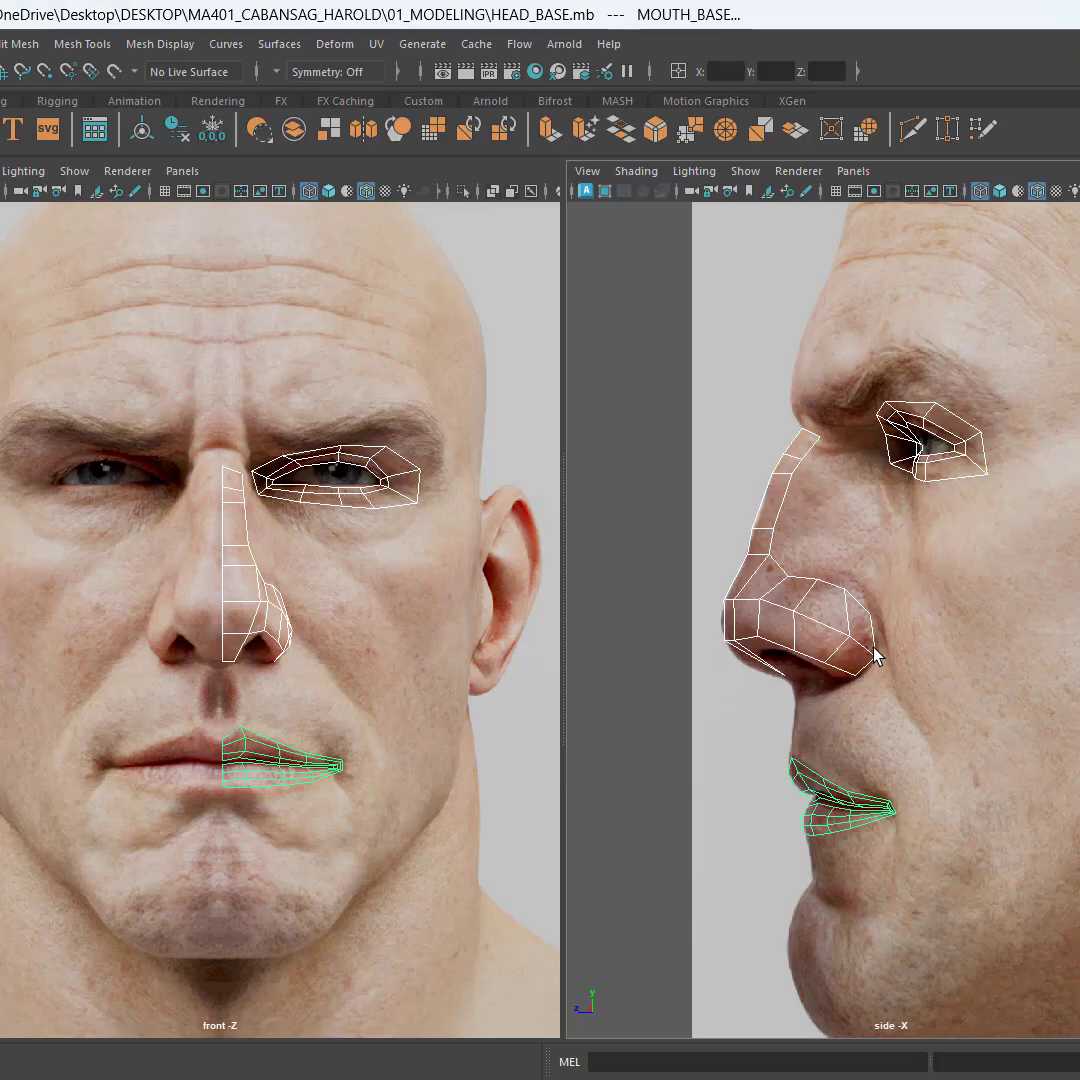
# Step: Combine the eye, nose and mouth meshes into one object and save the scene
pyautogui.scroll(4, 190, 710)
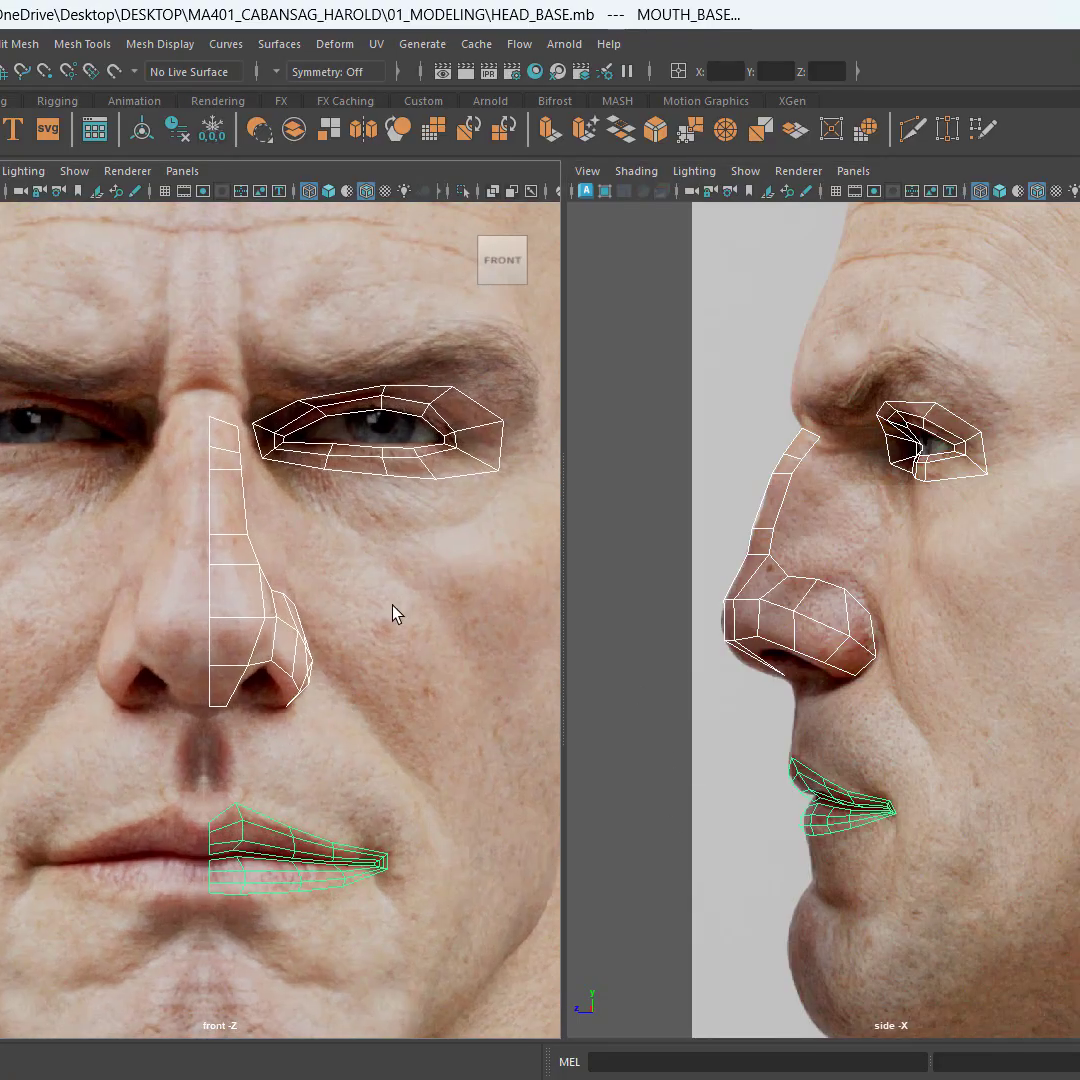
pyautogui.keyDown('alt'); pyautogui.moveTo(439, 653); pyautogui.dragTo(383, 644, button='middle'); pyautogui.keyUp('alt')
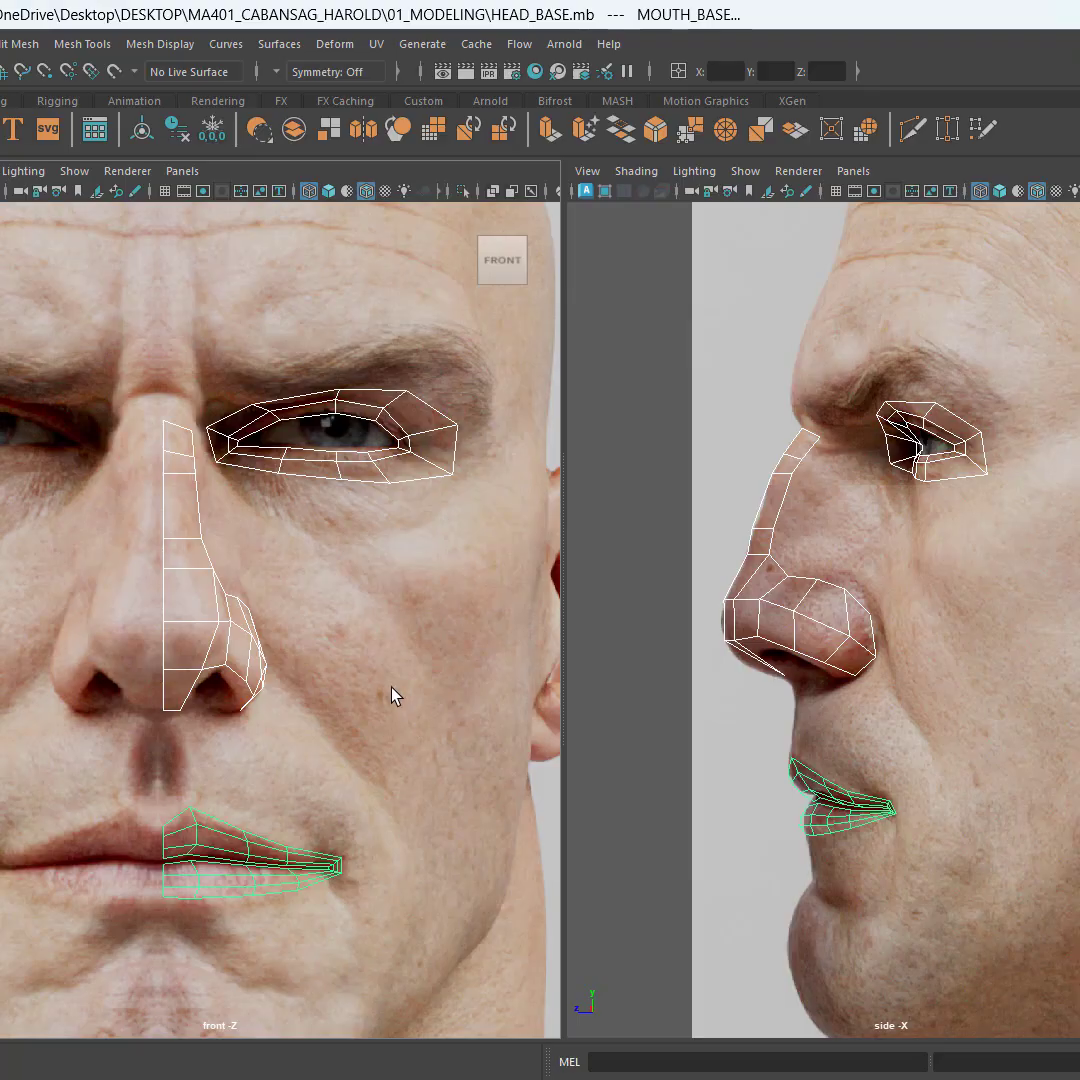
pyautogui.click(733, 468)
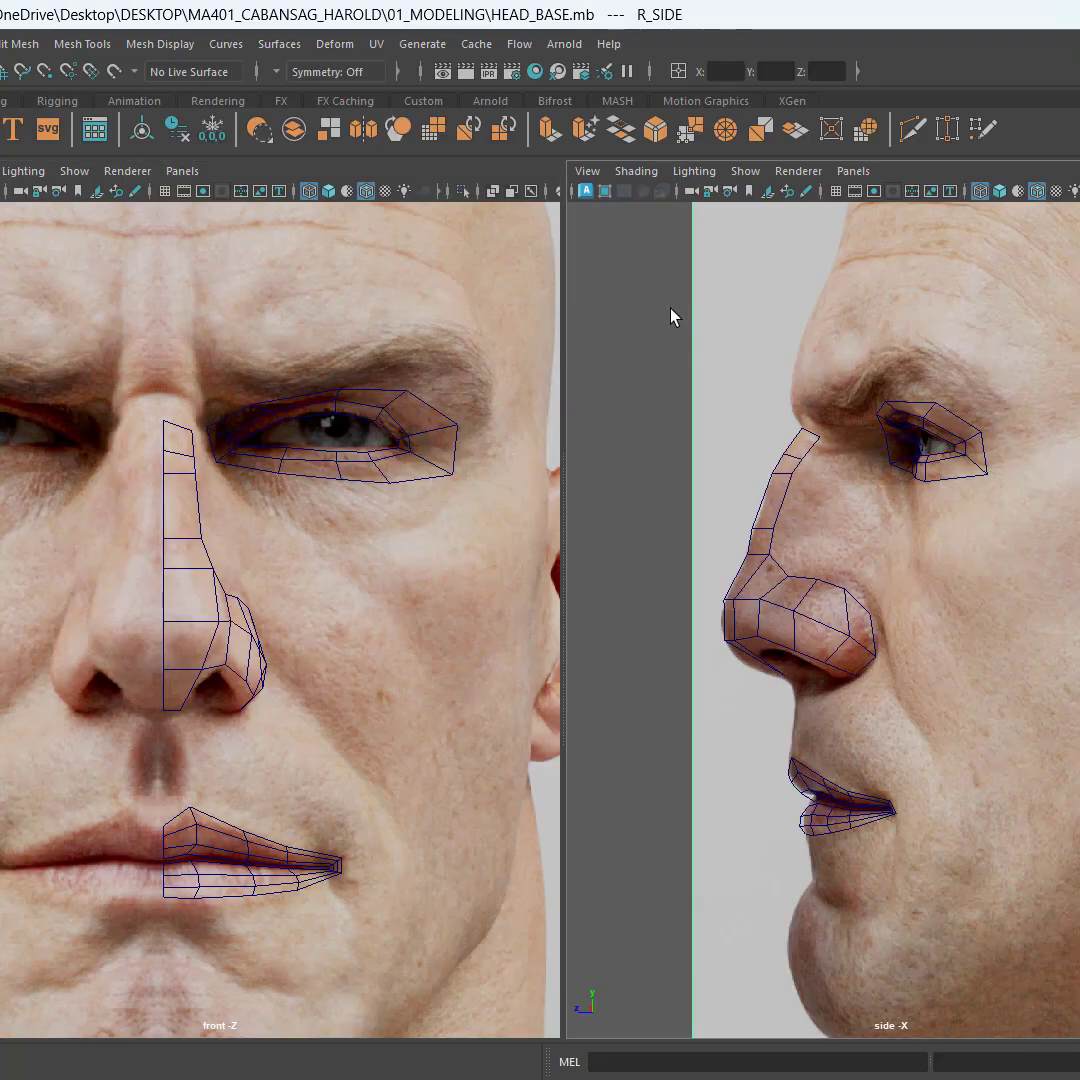
pyautogui.moveTo(670, 298); pyautogui.dragTo(1079, 955)
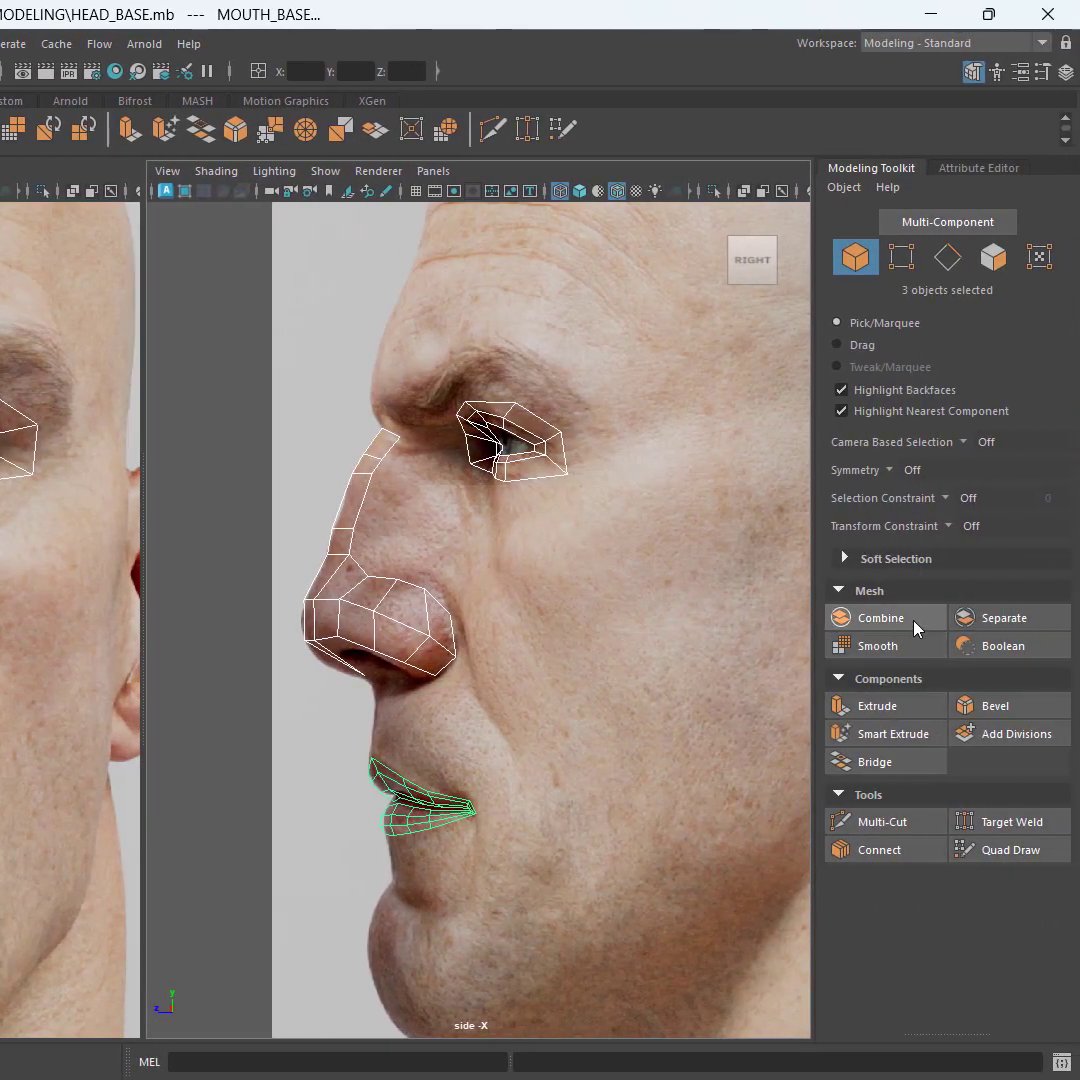
pyautogui.click(913, 625)
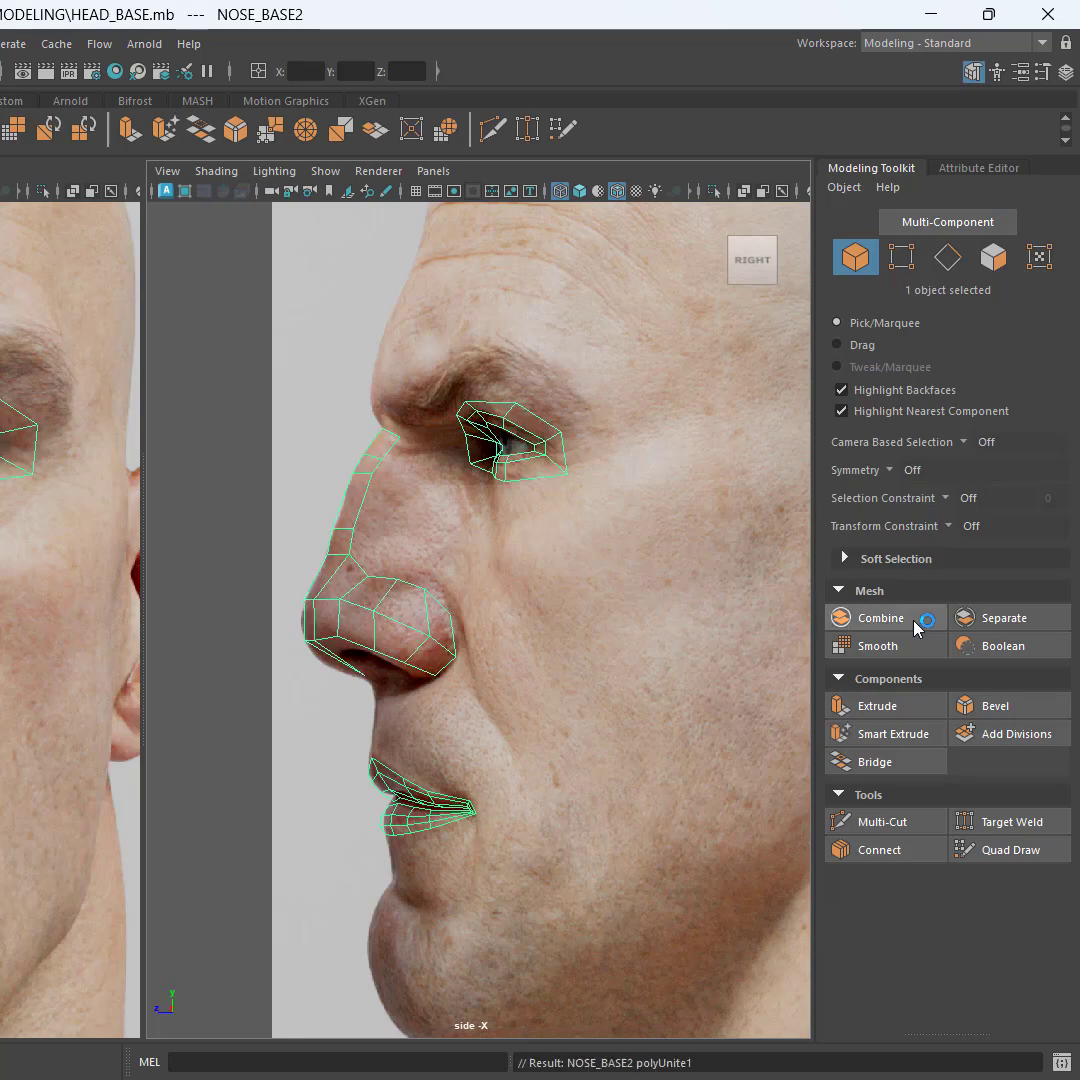
pyautogui.click(307, 721)
pyautogui.hotkey('ctrl', 's')
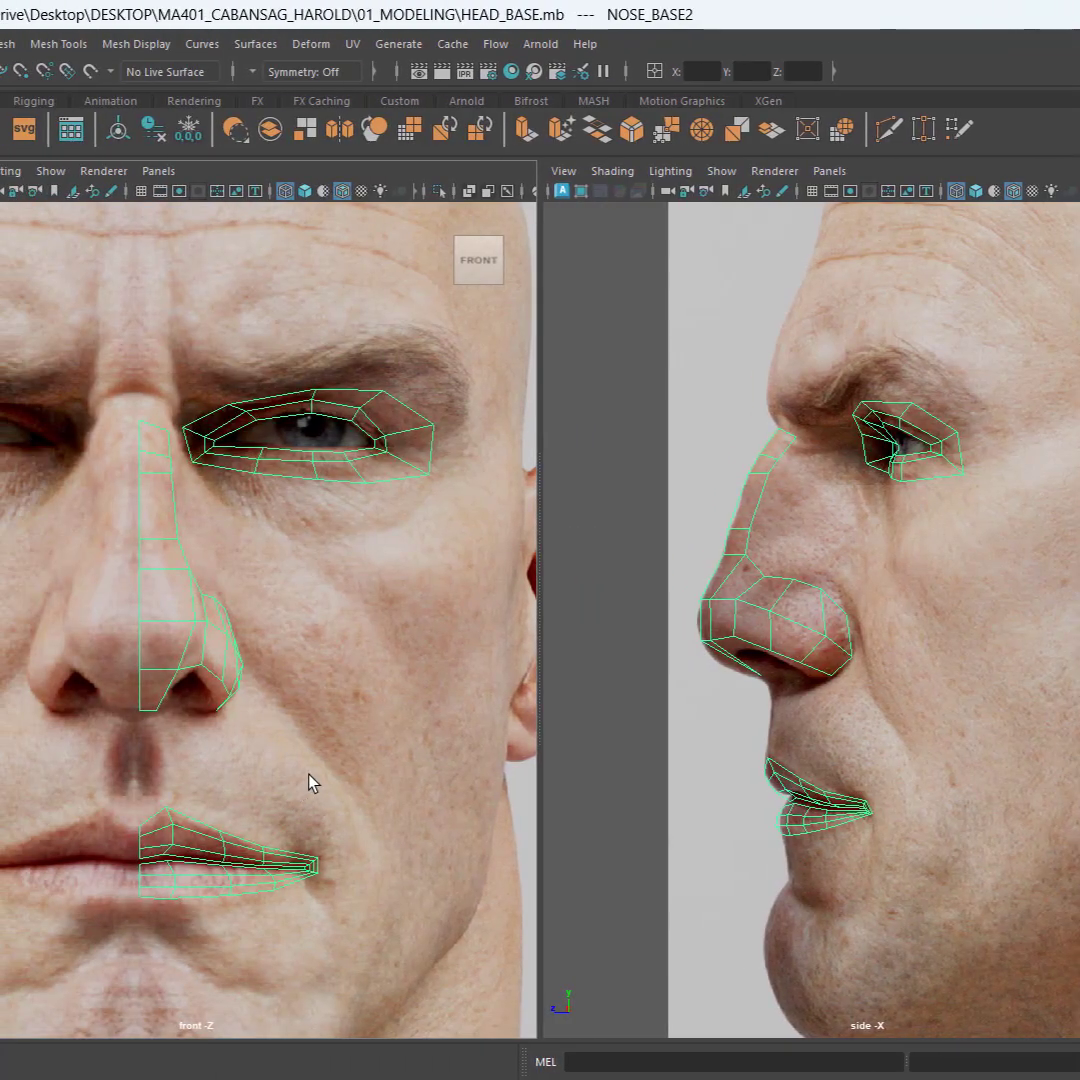
# Step: Maximize the front view on the nose and mouth and display the mesh smooth-shaded with X-Ray on
pyautogui.press('space')
pyautogui.keyDown('alt'); pyautogui.moveTo(702, 796); pyautogui.dragTo(591, 470, button='middle'); pyautogui.keyUp('alt')
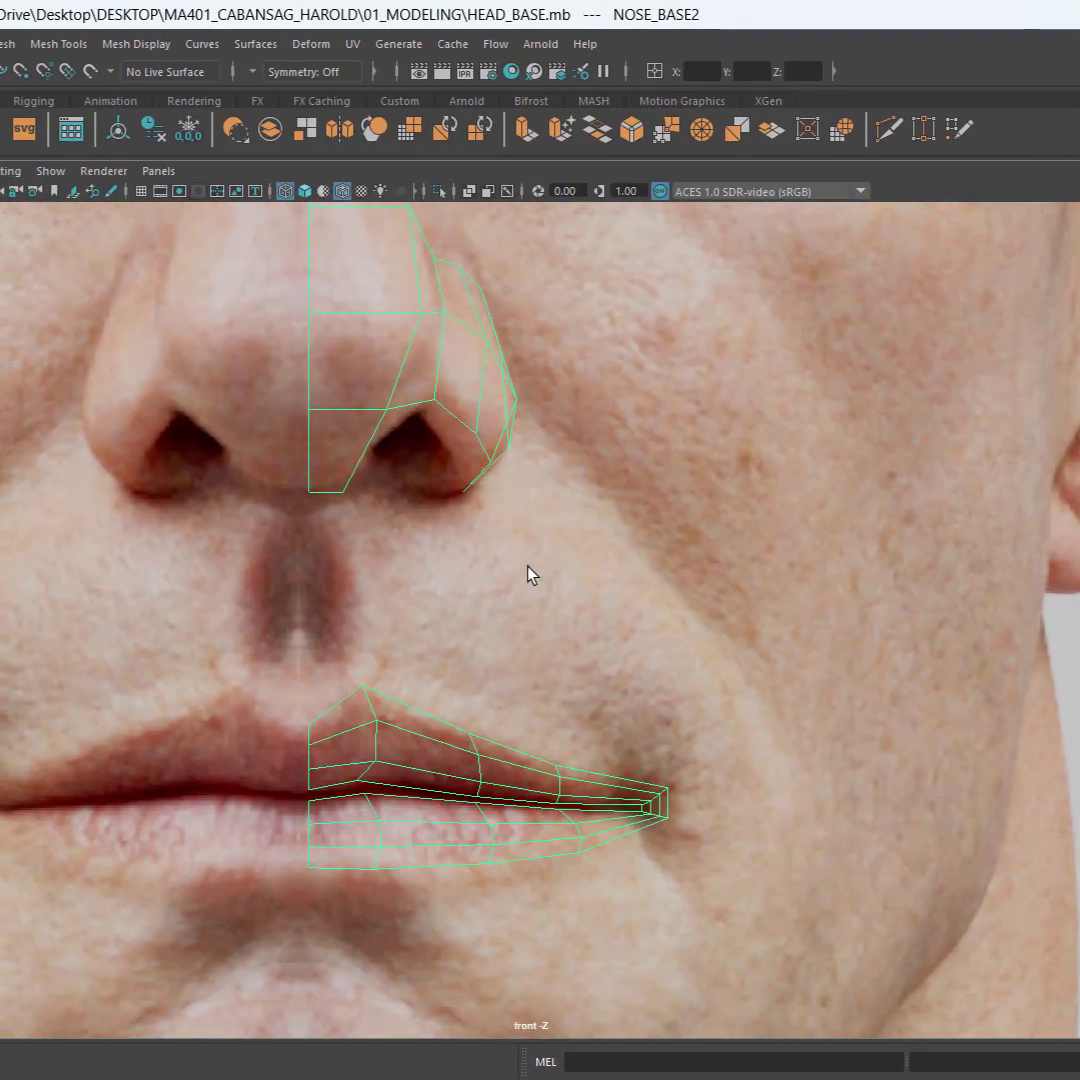
pyautogui.click(525, 573)
pyautogui.moveTo(255, 590); pyautogui.dragTo(559, 856)
pyautogui.click(468, 190)
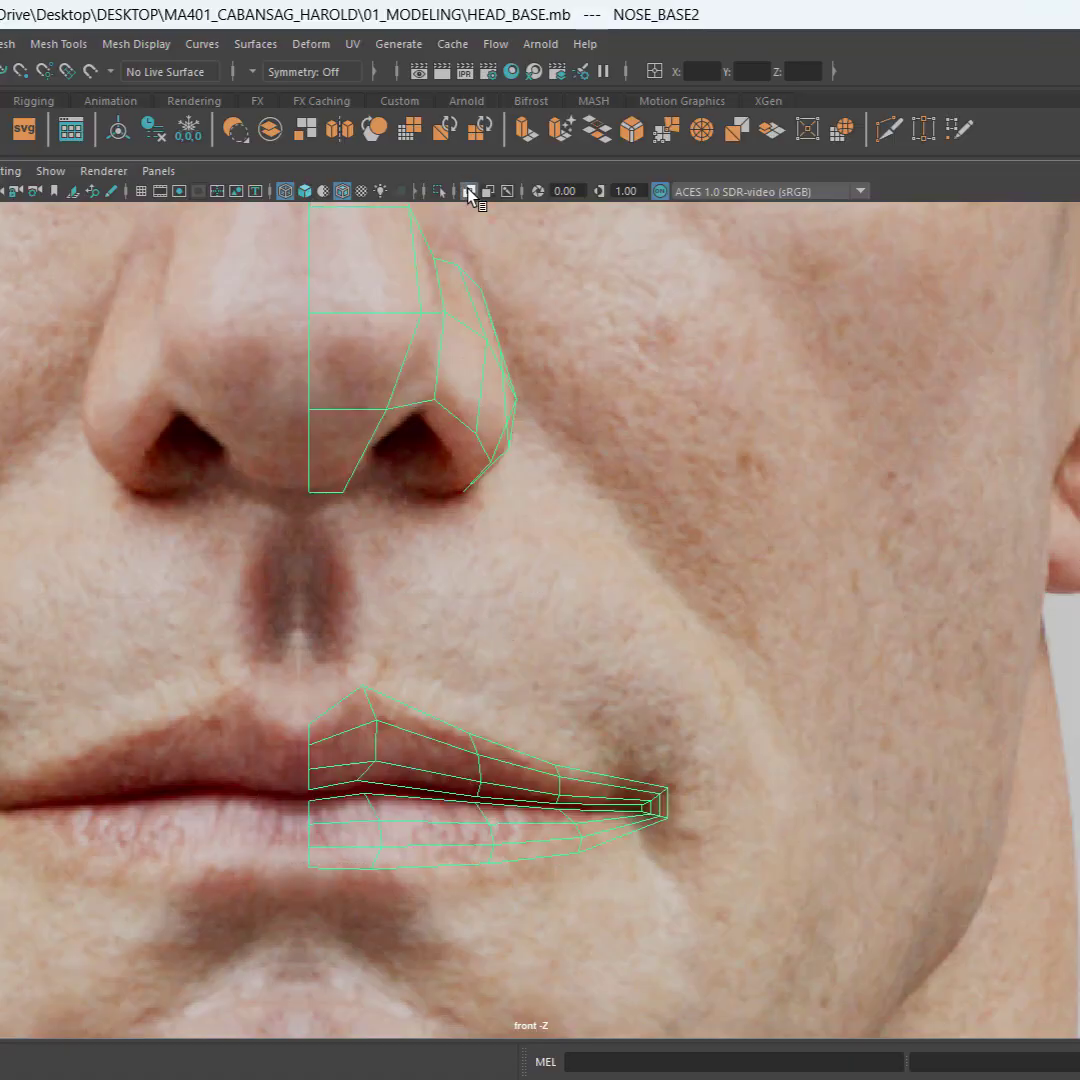
pyautogui.click(286, 194)
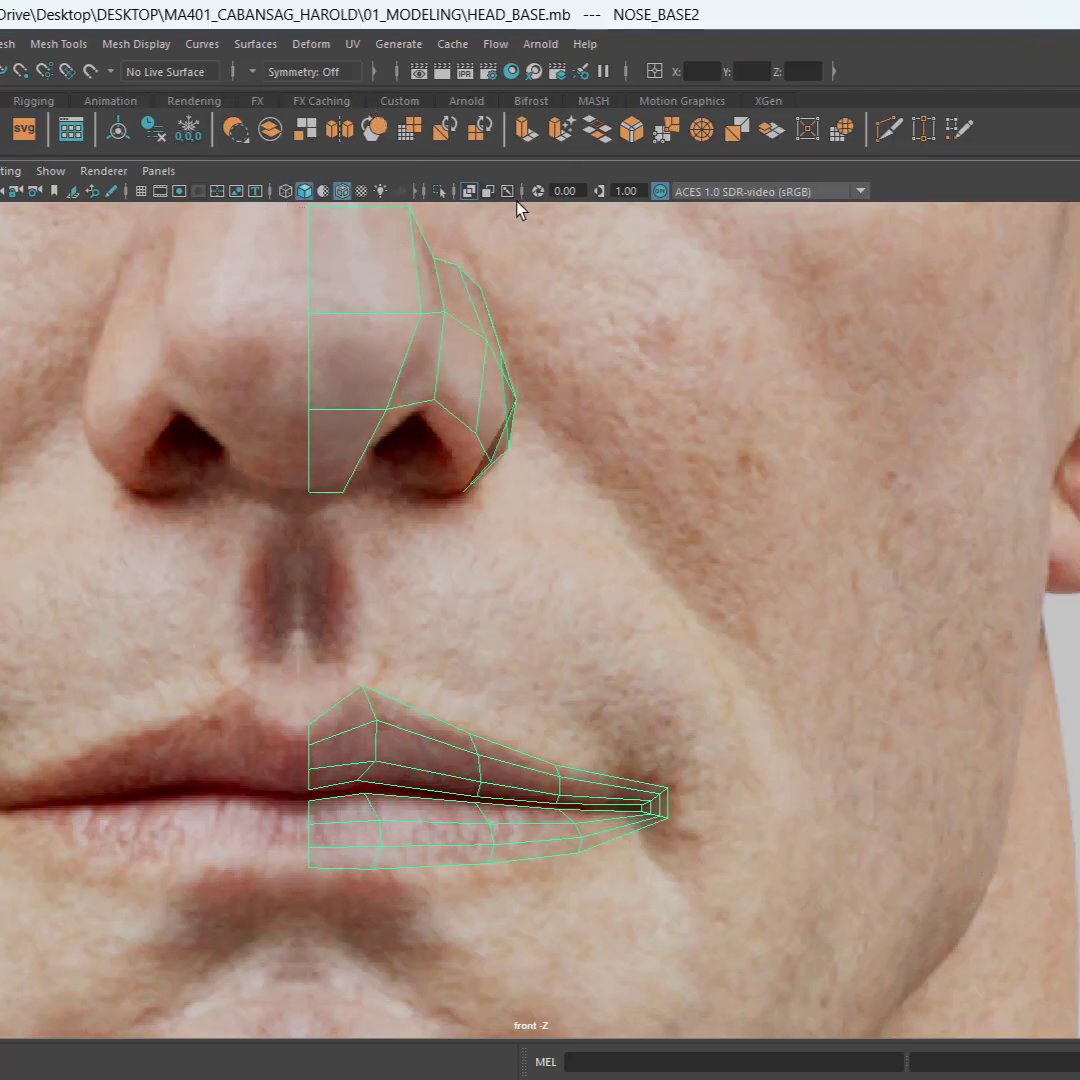
# Step: Toggle X-Ray off and on to compare the solid and see-through mesh against the face reference
pyautogui.click(468, 192)
pyautogui.click(468, 192)
pyautogui.click(467, 192)
pyautogui.click(467, 191)
pyautogui.click(467, 191)
pyautogui.press('ctrl')
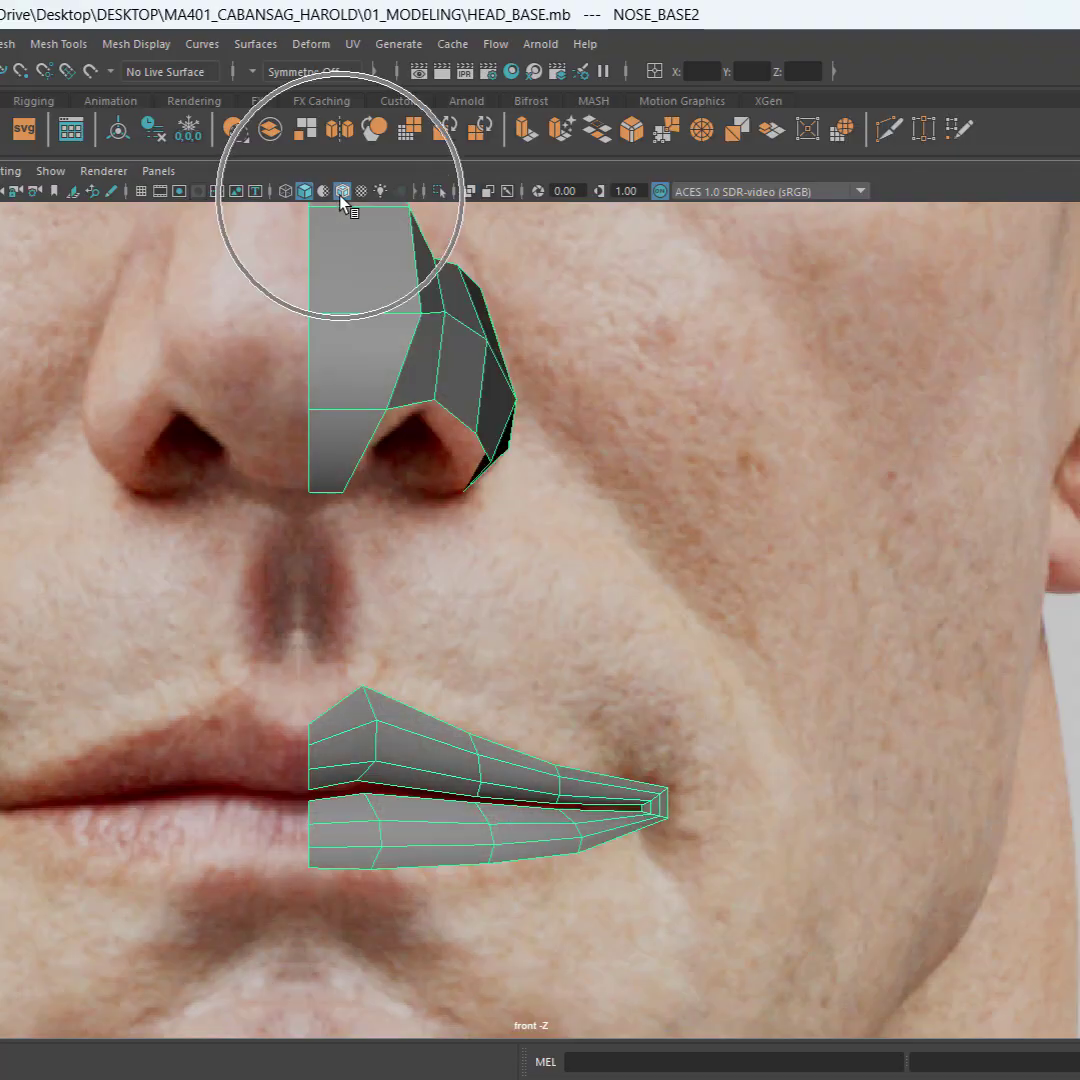
pyautogui.press('ctrl')
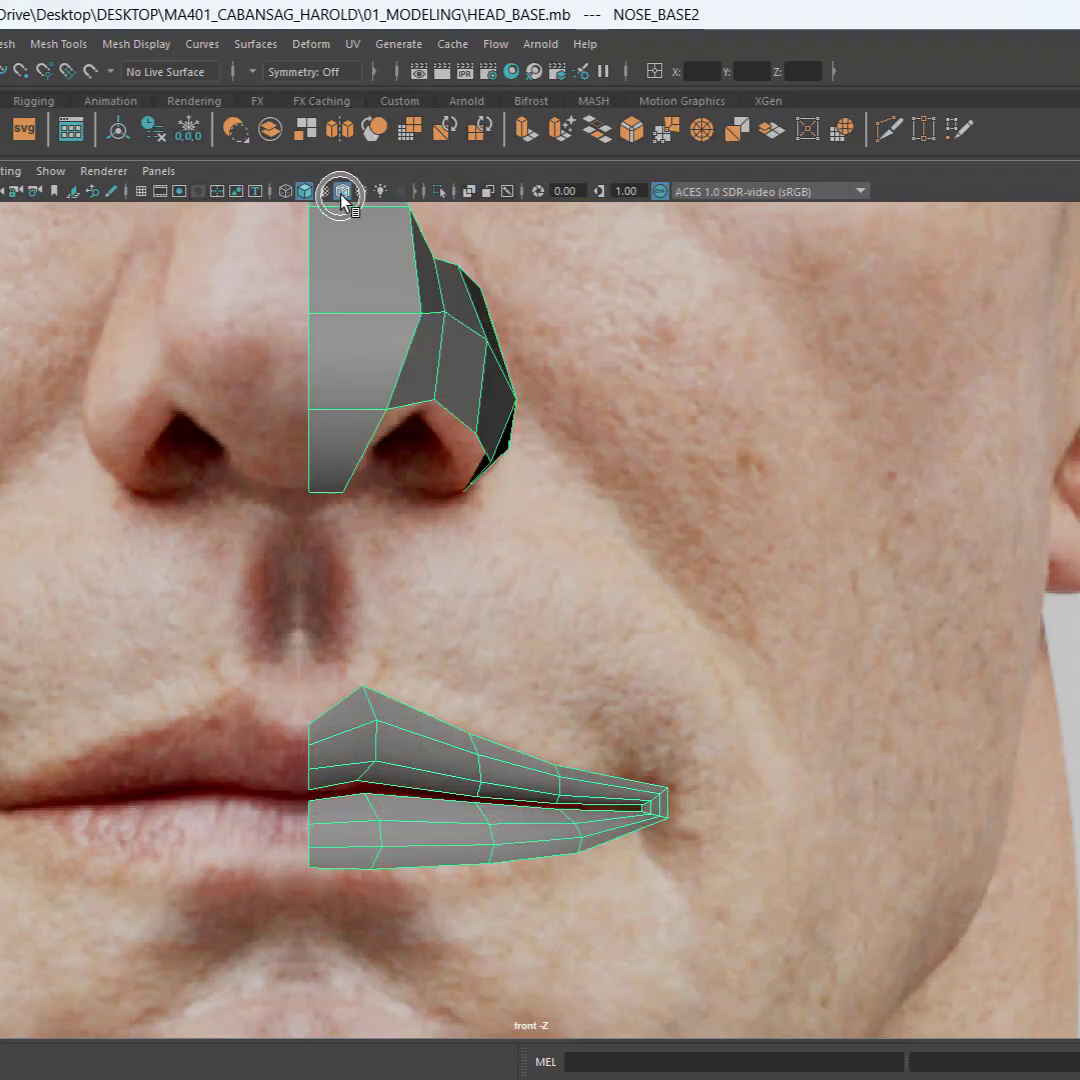
pyautogui.click(467, 192)
pyautogui.click(467, 191)
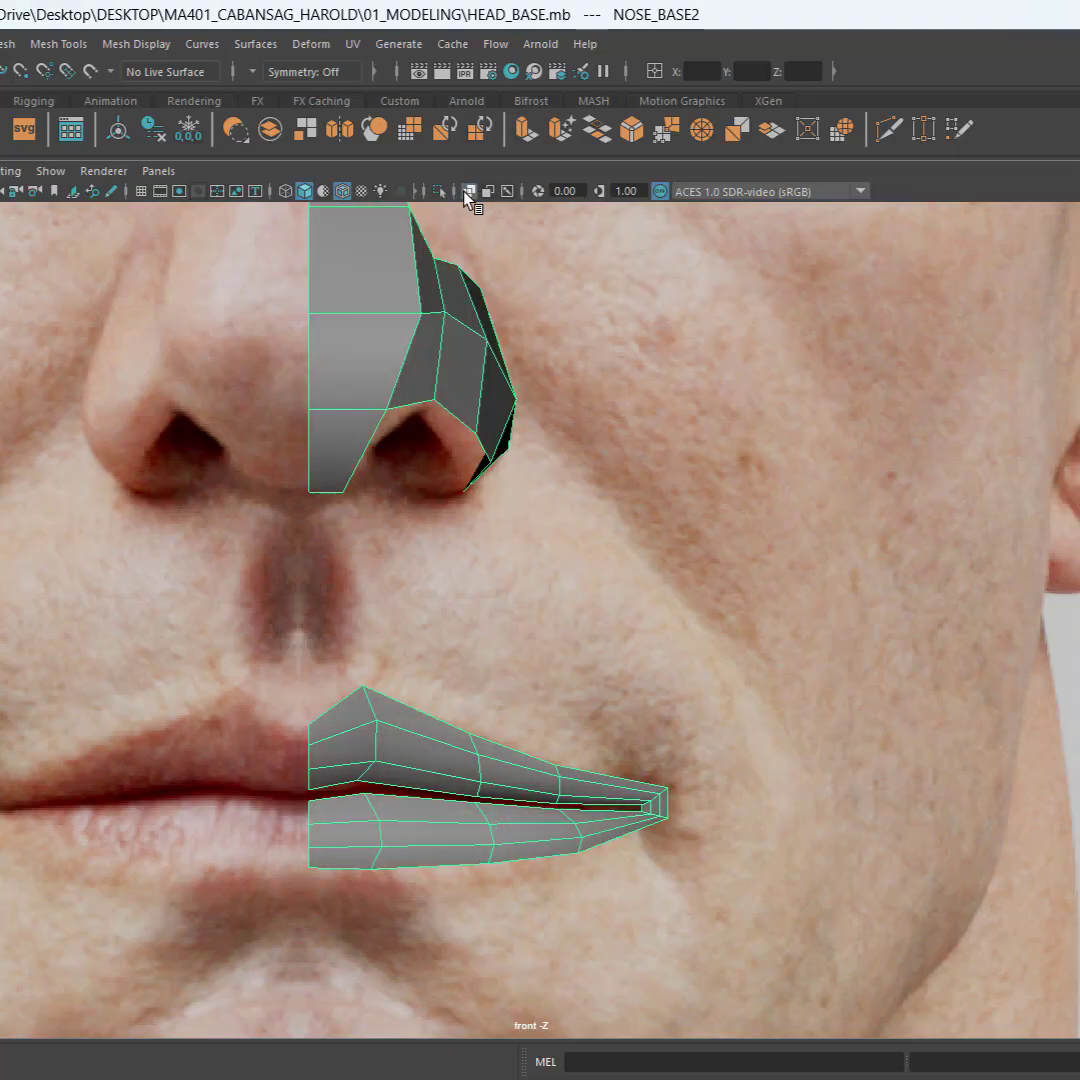
pyautogui.click(467, 191)
pyautogui.click(467, 191)
pyautogui.click(467, 191)
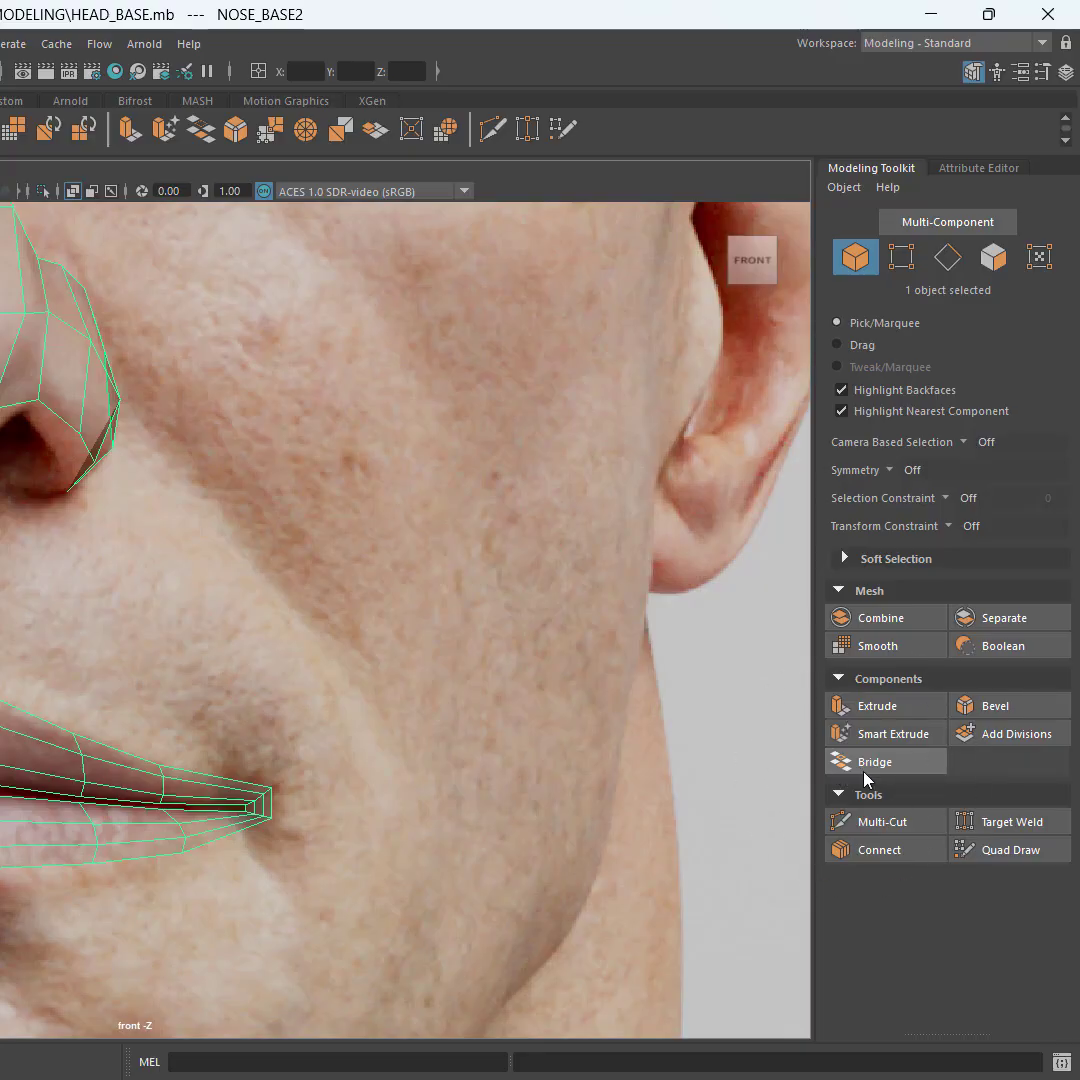
pyautogui.click(905, 708)
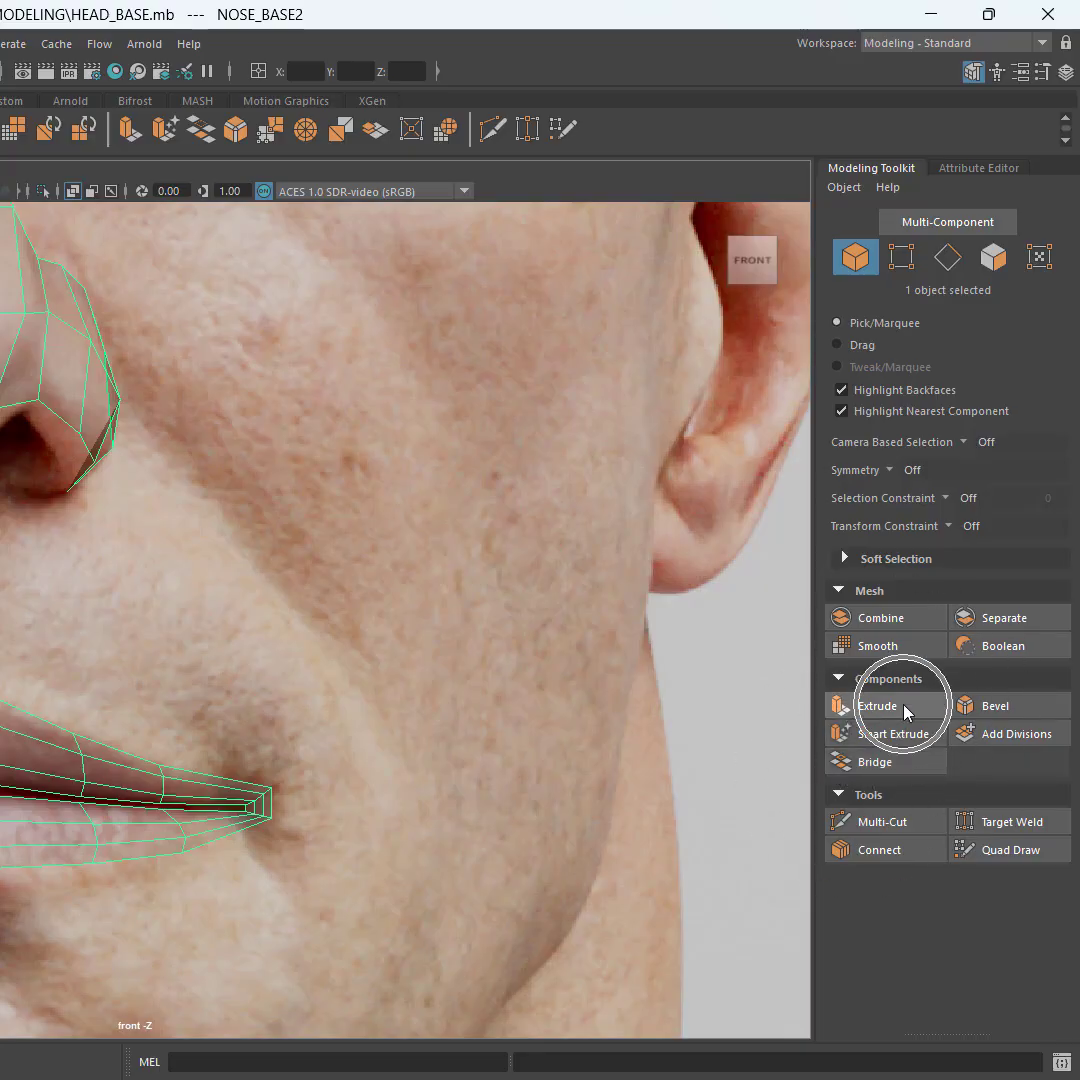
pyautogui.click(1040, 822)
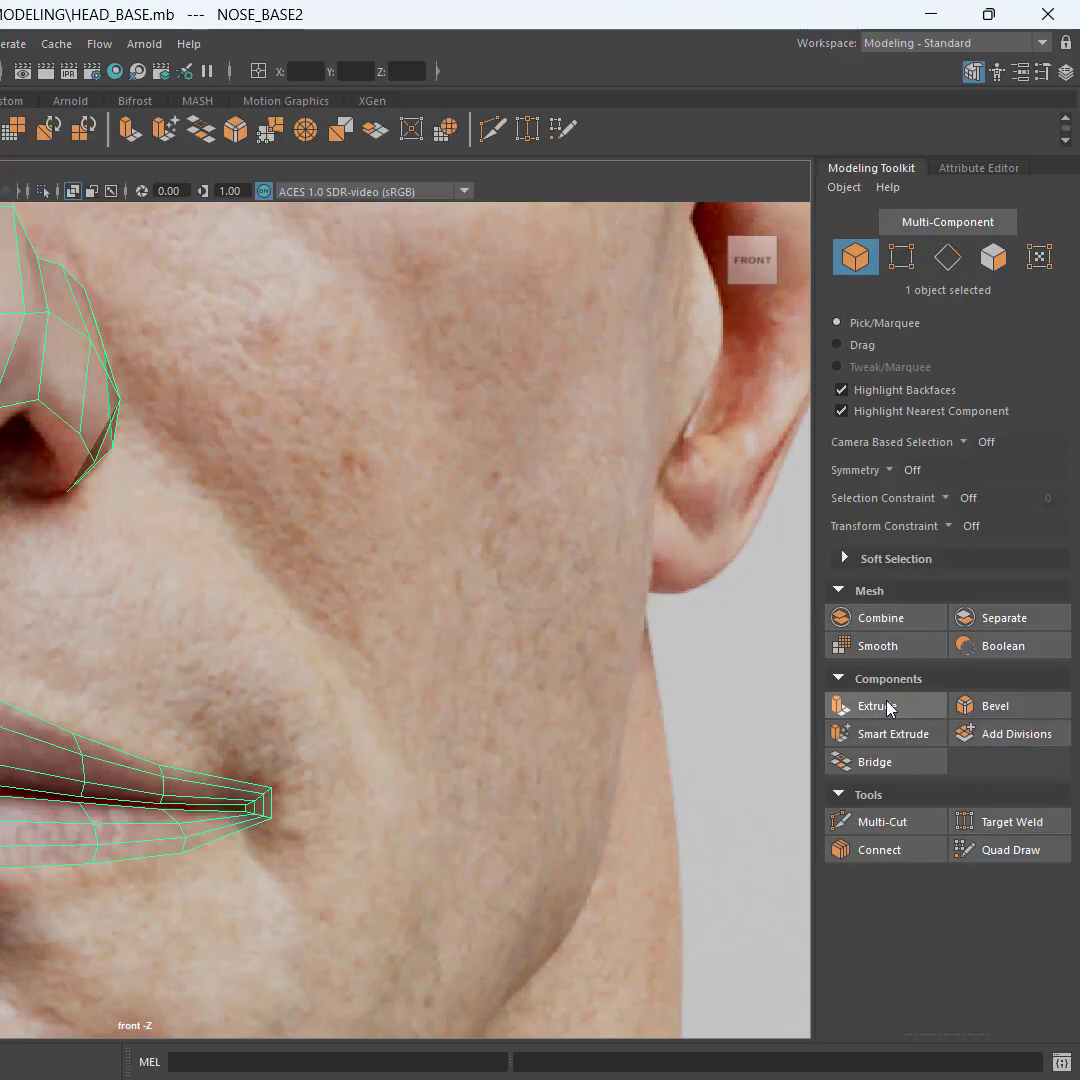
pyautogui.click(904, 839)
pyautogui.click(912, 760)
pyautogui.click(1012, 818)
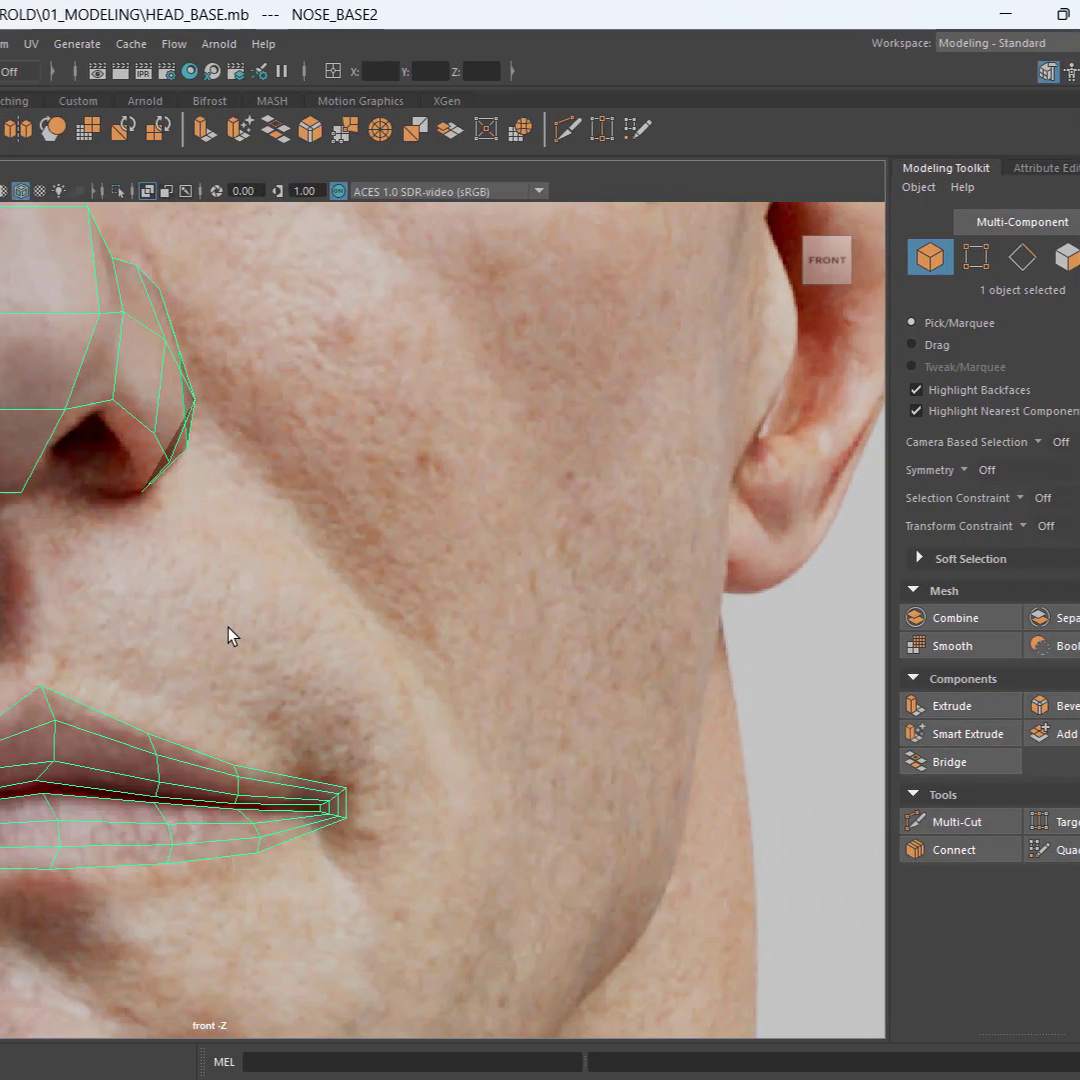
# Step: Select the bottom edge of the nose and the centre edge of the upper lip on the combined mesh
pyautogui.click(228, 627)
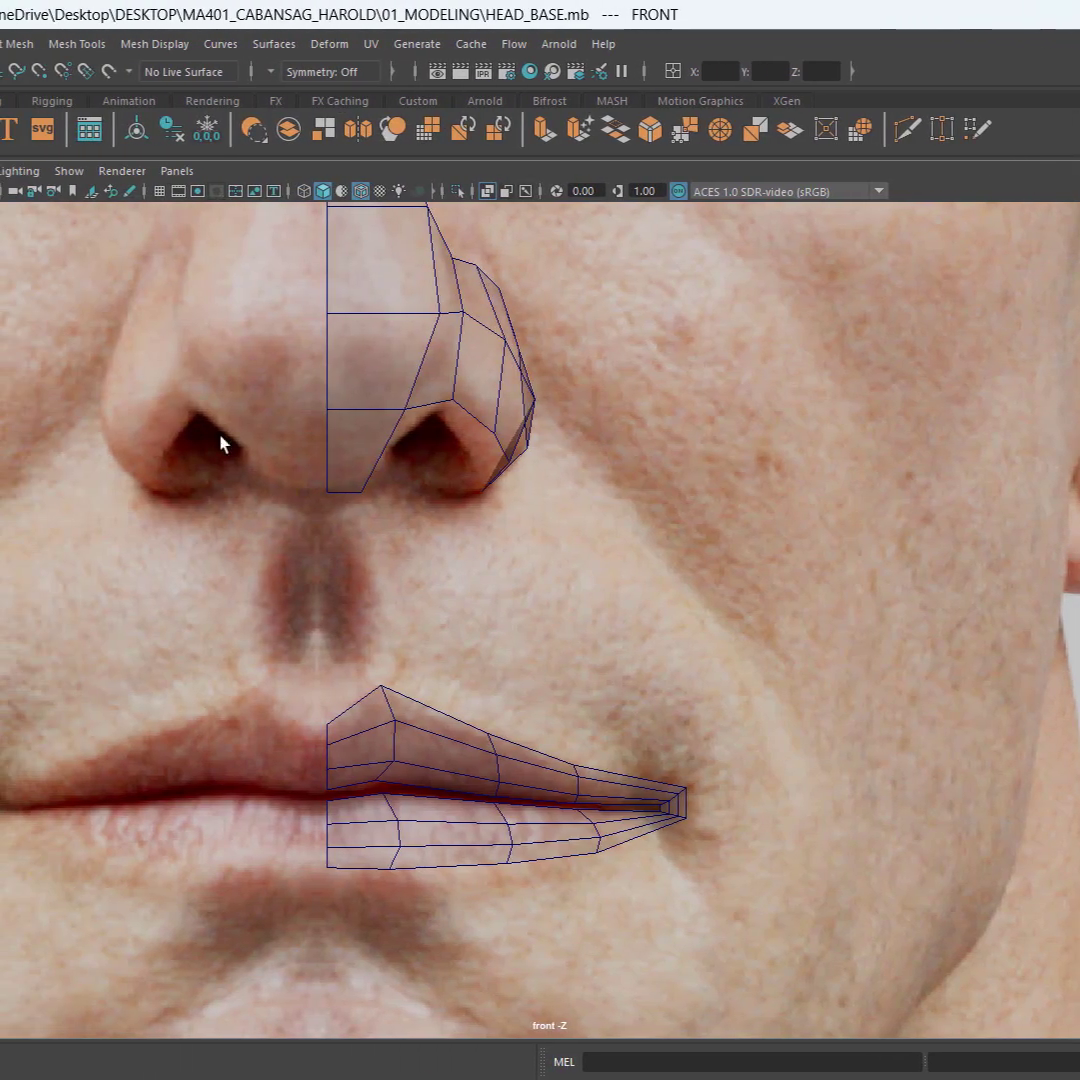
pyautogui.moveTo(169, 412); pyautogui.dragTo(334, 667)
pyautogui.click(384, 443)
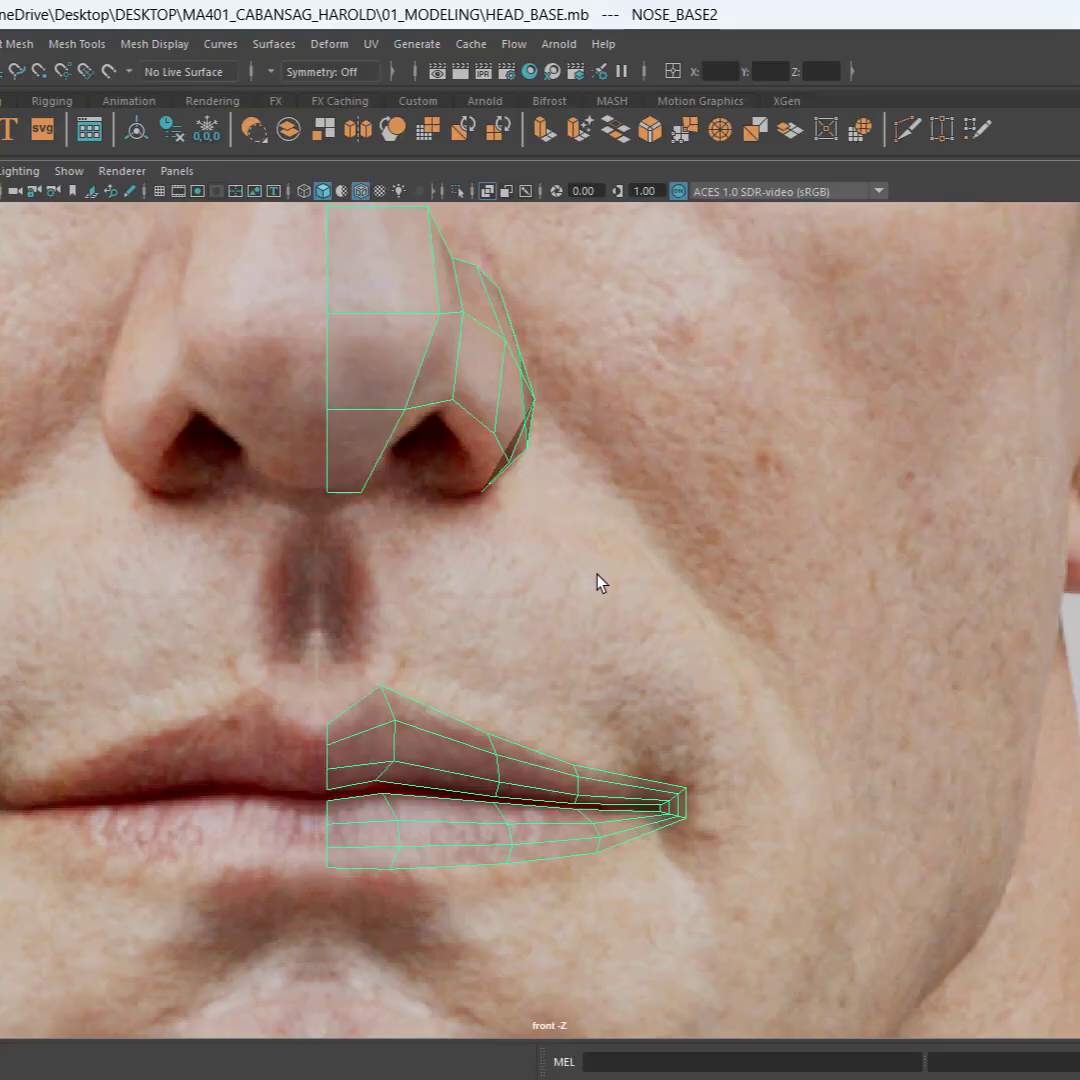
pyautogui.press('F10')
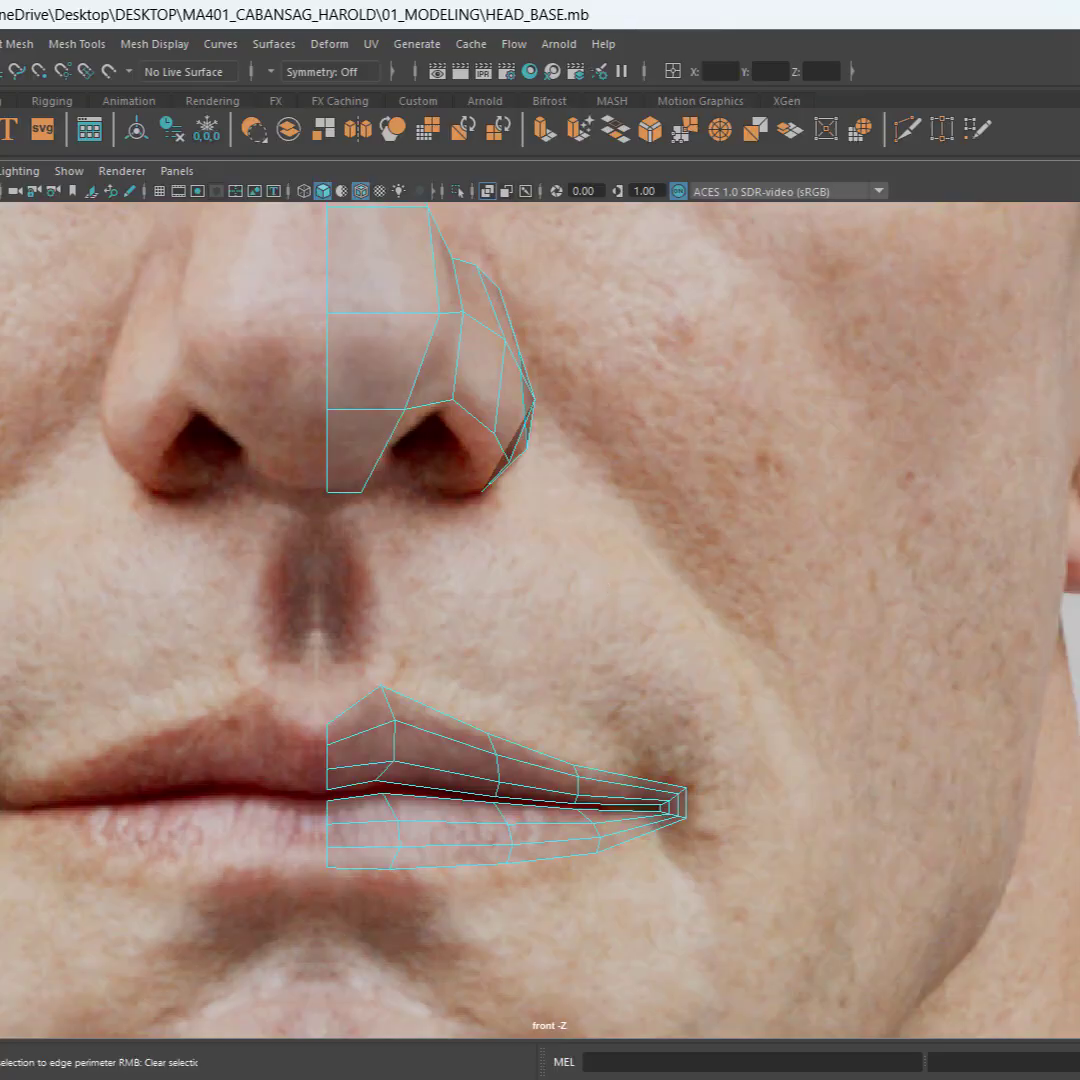
pyautogui.click(348, 494)
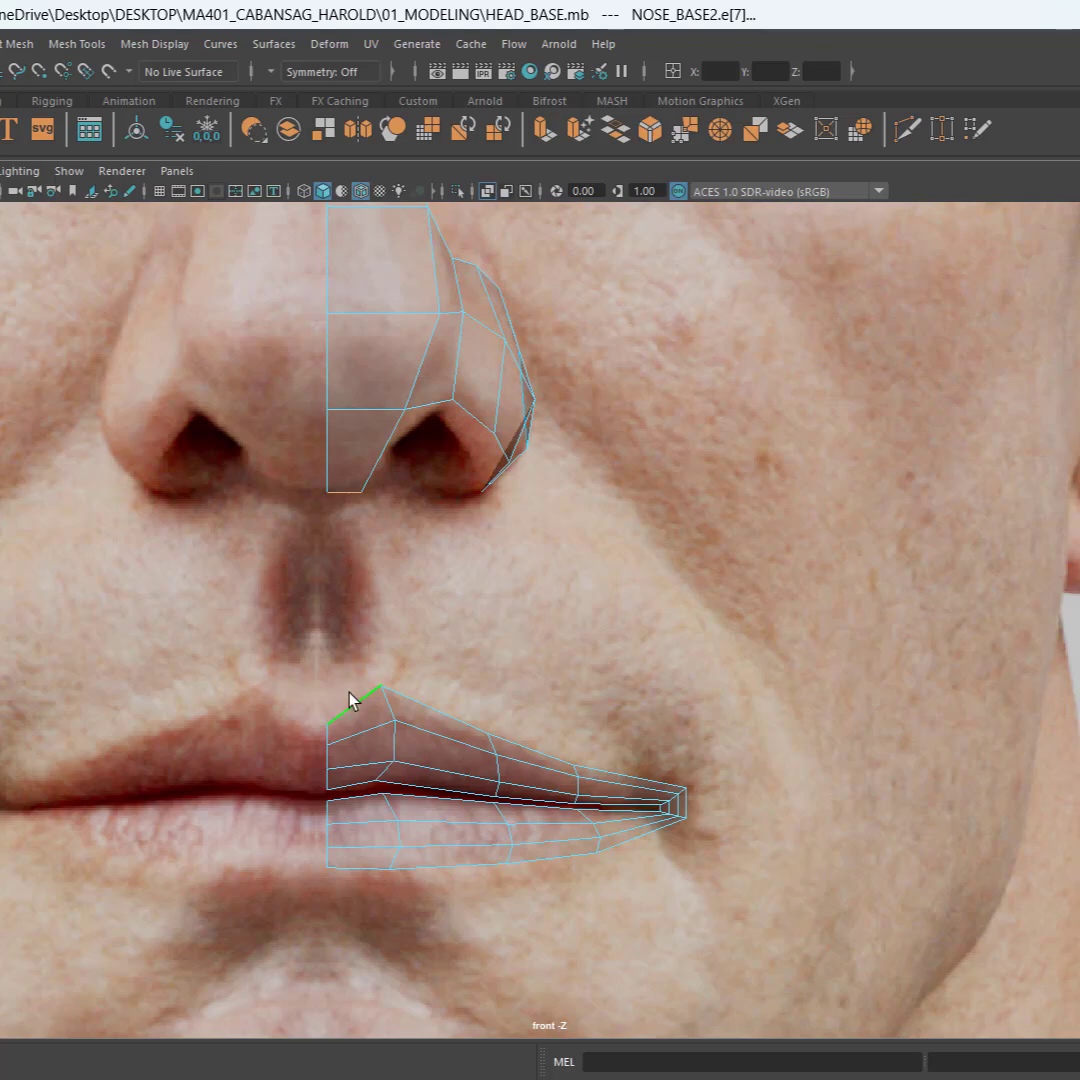
# Step: Return to the two-view layout, change the side view to perspective and display it smooth-shaded
pyautogui.press('space')
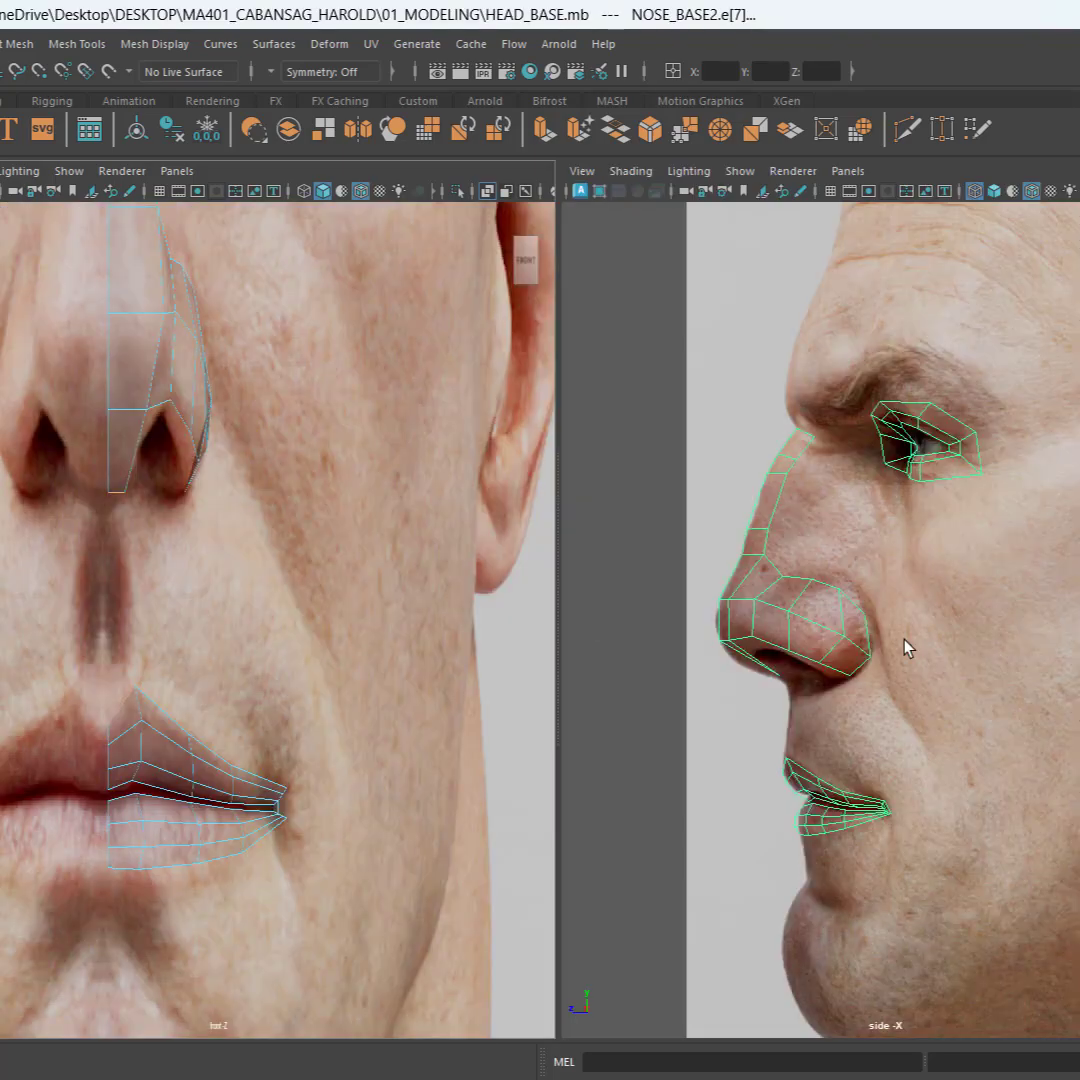
pyautogui.click(848, 171)
pyautogui.moveTo(866, 195)
pyautogui.click(1068, 193)
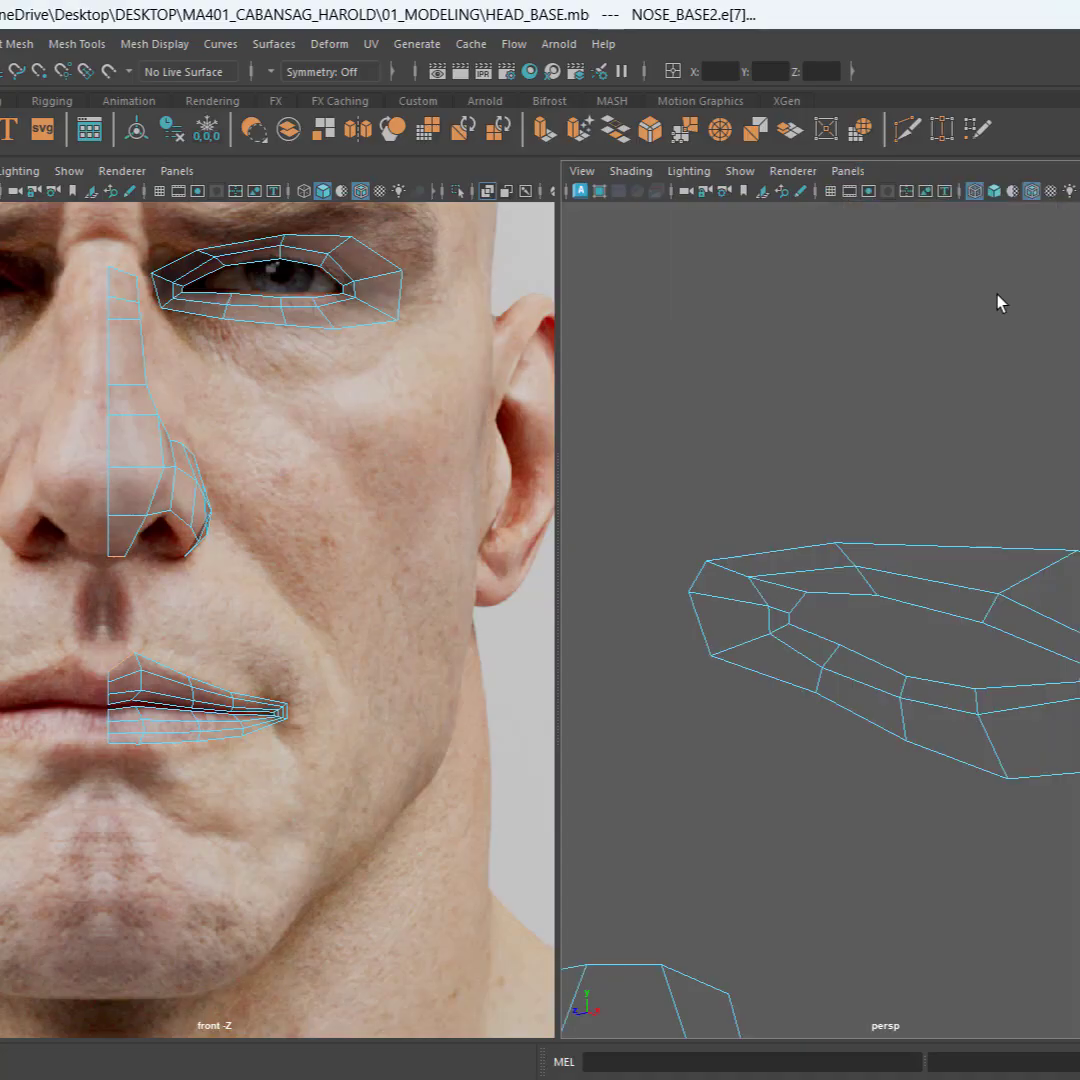
pyautogui.scroll(-2, 822, 731)
pyautogui.scroll(3, 823, 738)
pyautogui.keyDown('alt'); pyautogui.moveTo(936, 593); pyautogui.dragTo(1062, 298, button='middle'); pyautogui.keyUp('alt')
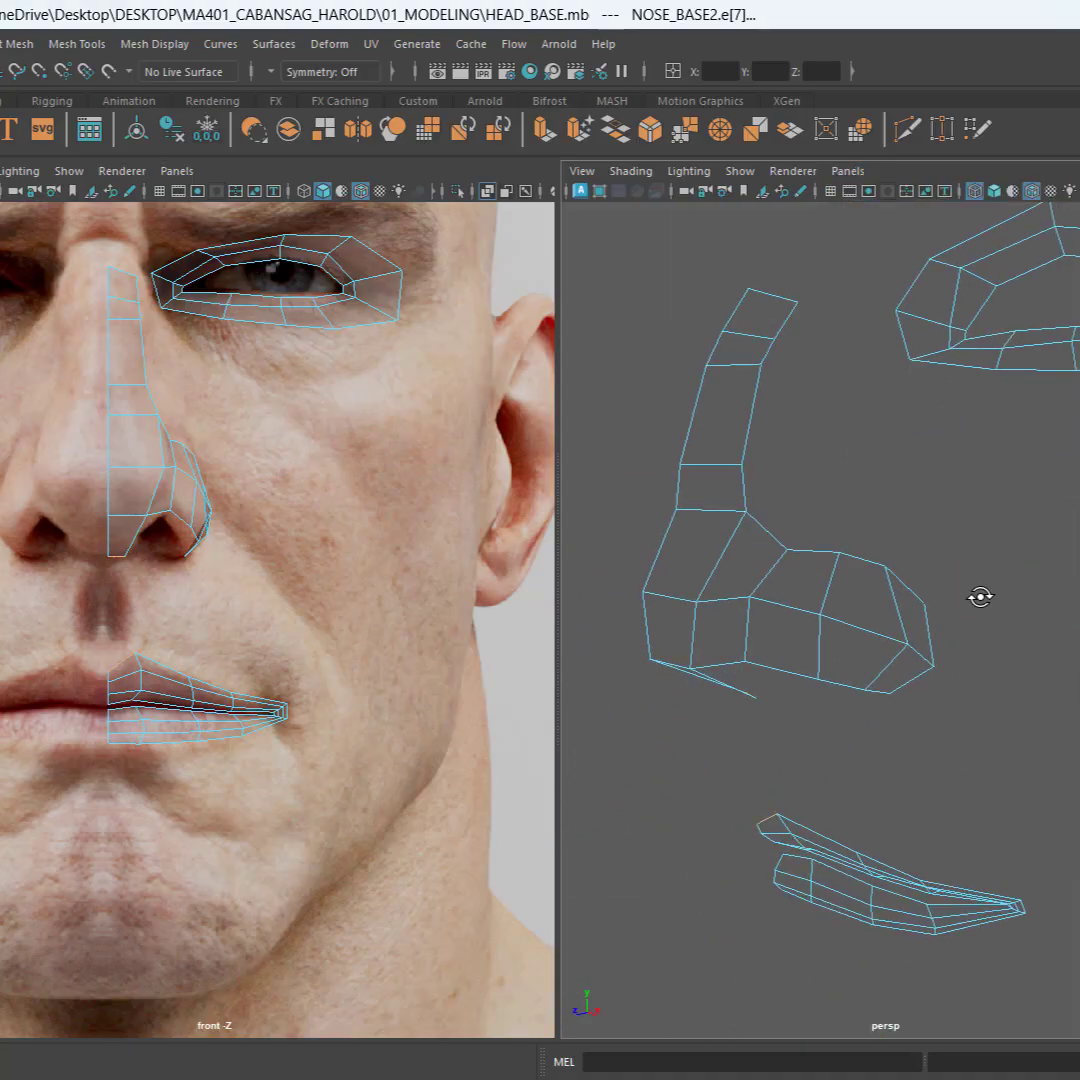
pyautogui.keyDown('alt'); pyautogui.moveTo(979, 596); pyautogui.dragTo(950, 628); pyautogui.keyUp('alt')
pyautogui.keyDown('alt'); pyautogui.moveTo(950, 628); pyautogui.dragTo(1042, 542, button='middle'); pyautogui.keyUp('alt')
pyautogui.scroll(3, 932, 658)
pyautogui.keyDown('alt'); pyautogui.moveTo(932, 658); pyautogui.dragTo(880, 620, button='middle'); pyautogui.keyUp('alt')
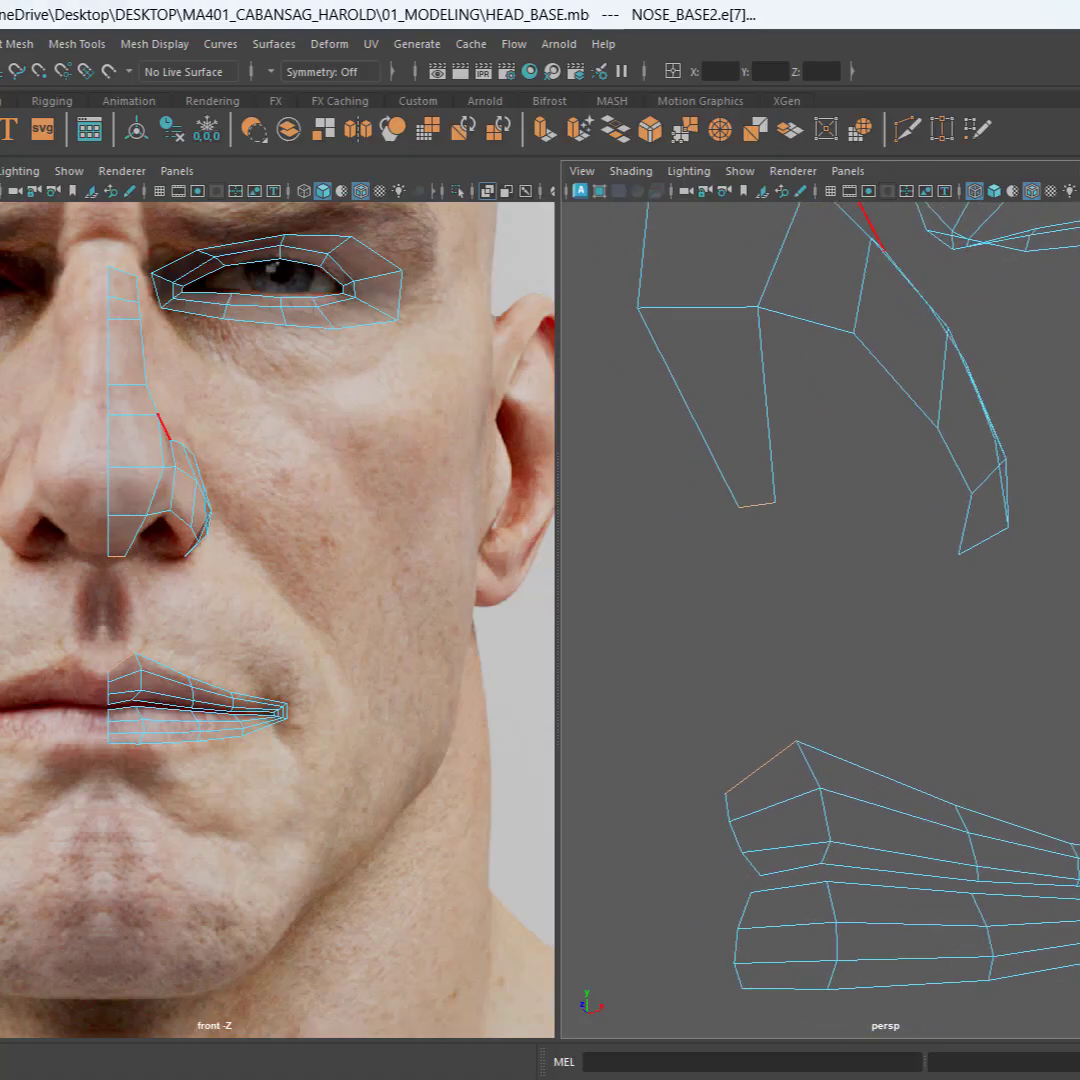
pyautogui.click(994, 191)
# Step: Bridge the nose's bottom edge to the upper lip's centre edge, forming the philtrum strip
pyautogui.keyDown('alt'); pyautogui.moveTo(945, 540); pyautogui.dragTo(920, 586); pyautogui.keyUp('alt')
pyautogui.keyDown('alt'); pyautogui.moveTo(920, 586); pyautogui.dragTo(950, 651, button='middle'); pyautogui.keyUp('alt')
pyautogui.keyDown('alt'); pyautogui.moveTo(950, 651); pyautogui.dragTo(921, 631); pyautogui.keyUp('alt')
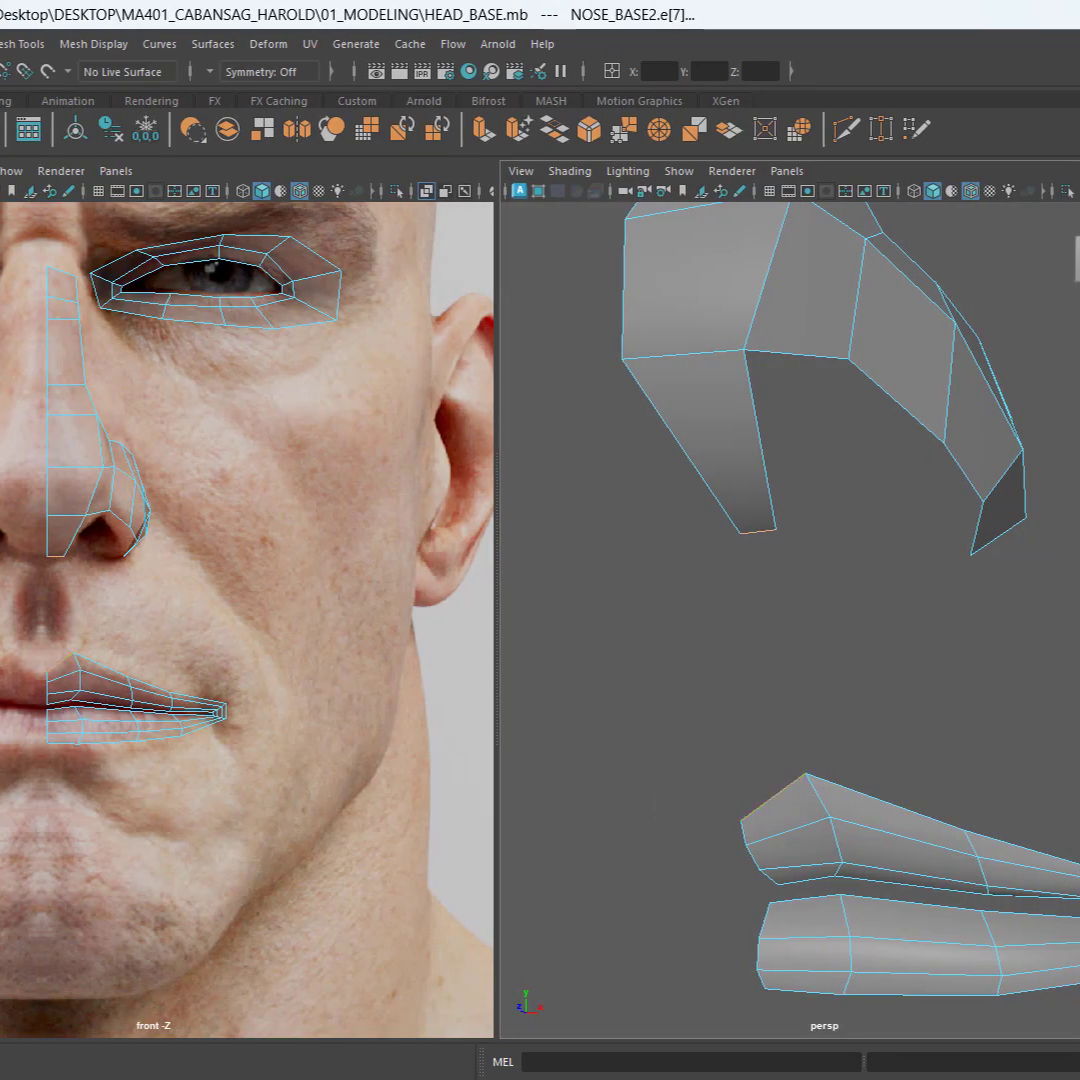
pyautogui.keyDown('alt'); pyautogui.moveTo(846, 641); pyautogui.dragTo(893, 657); pyautogui.keyUp('alt')
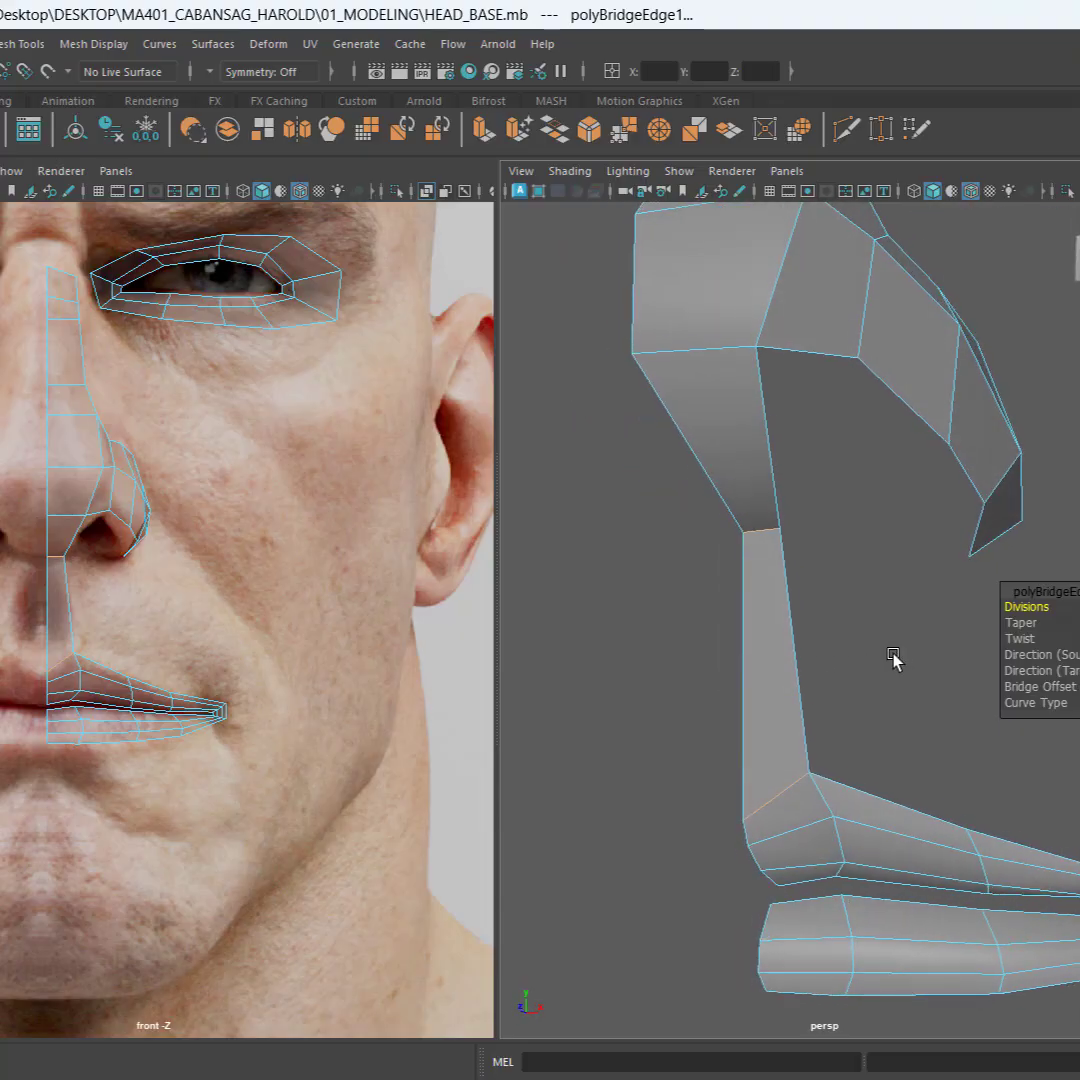
pyautogui.press('q')
# Step: Bridge the bottom edge of the nostril wing to the third outline edge of the upper lip, counting from the centre
pyautogui.keyDown('alt'); pyautogui.moveTo(975, 658); pyautogui.dragTo(825, 641, button='middle'); pyautogui.keyUp('alt')
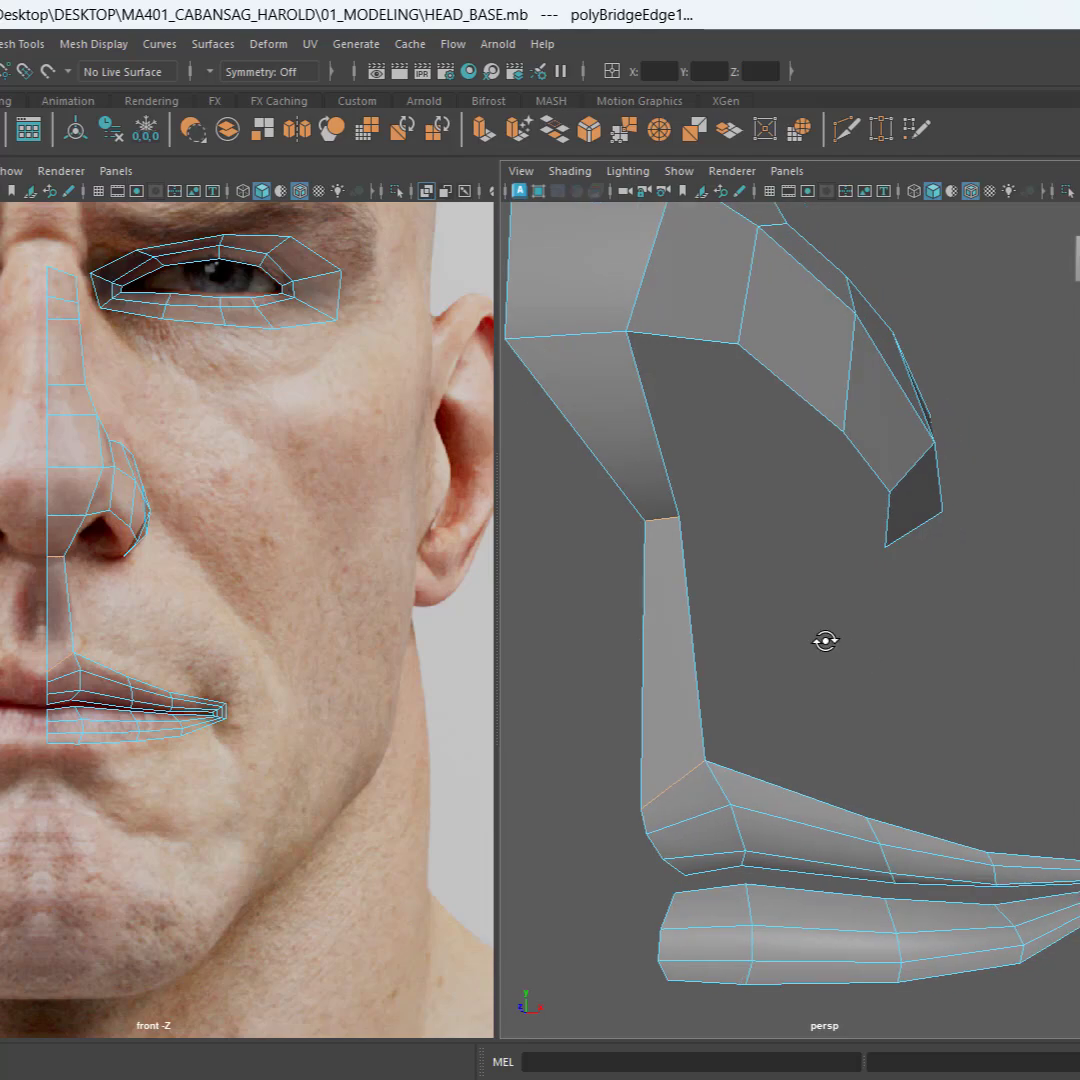
pyautogui.keyDown('alt'); pyautogui.moveTo(825, 641); pyautogui.dragTo(812, 672); pyautogui.keyUp('alt')
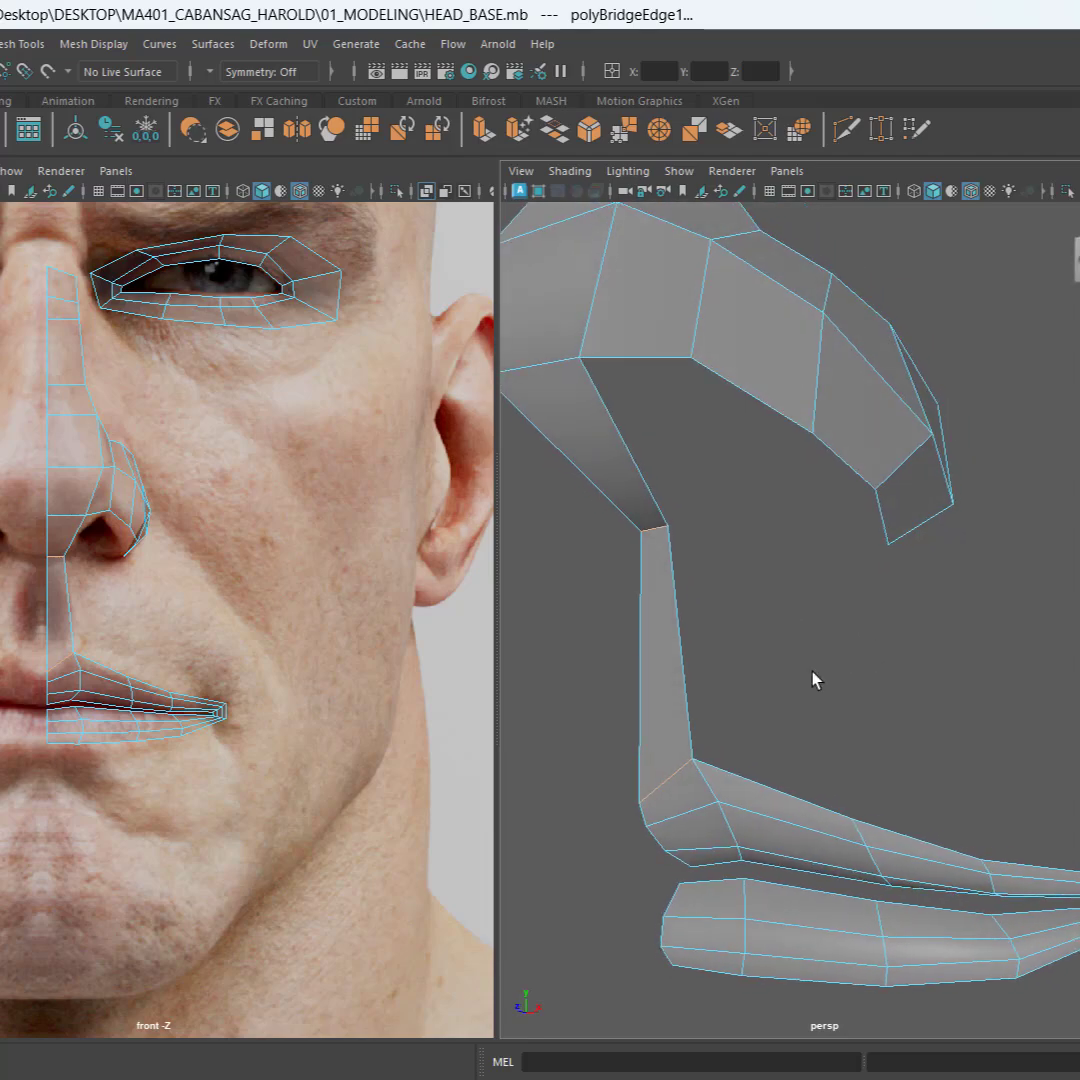
pyautogui.click(755, 787)
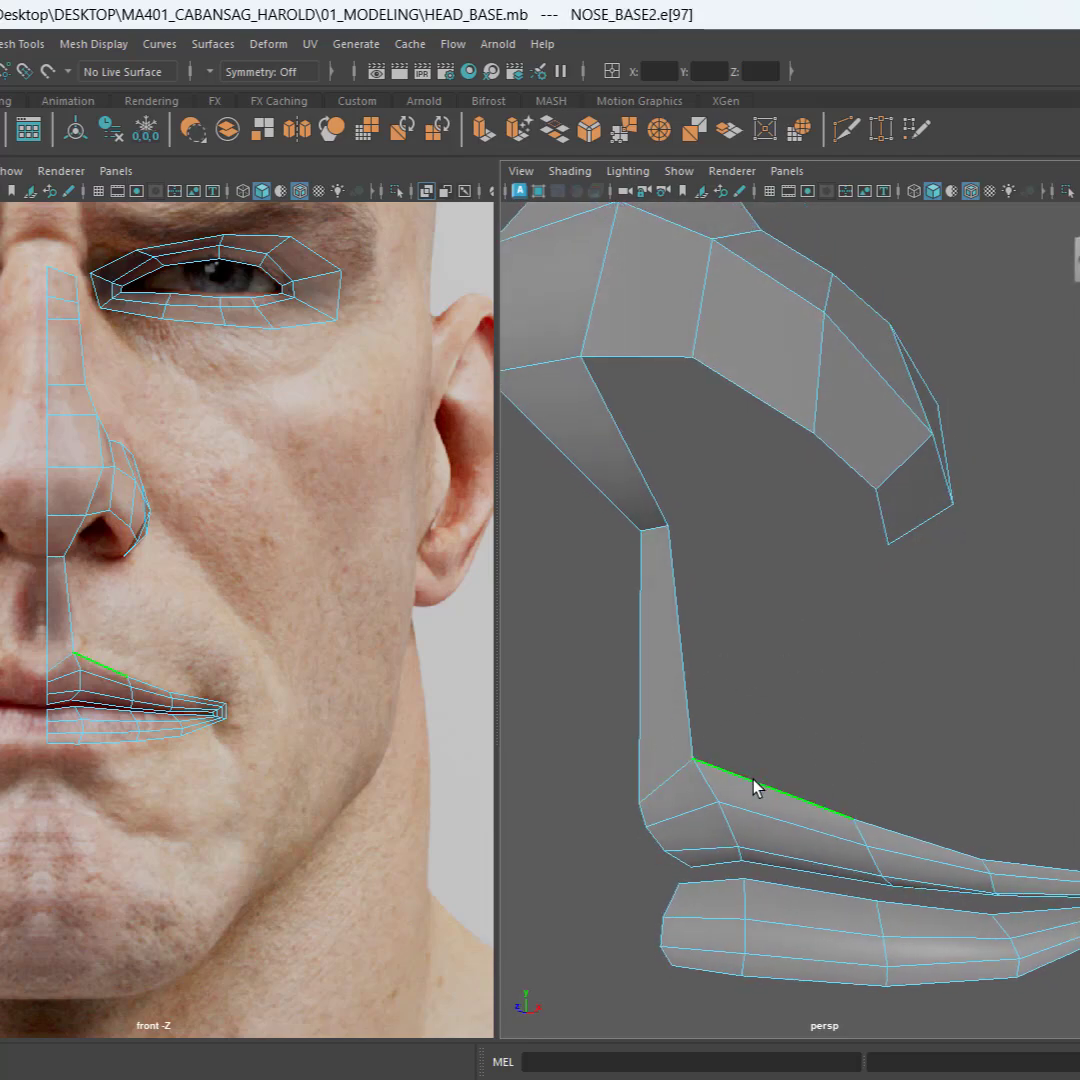
pyautogui.click(915, 838)
pyautogui.keyDown('alt'); pyautogui.moveTo(957, 776); pyautogui.dragTo(933, 771); pyautogui.keyUp('alt')
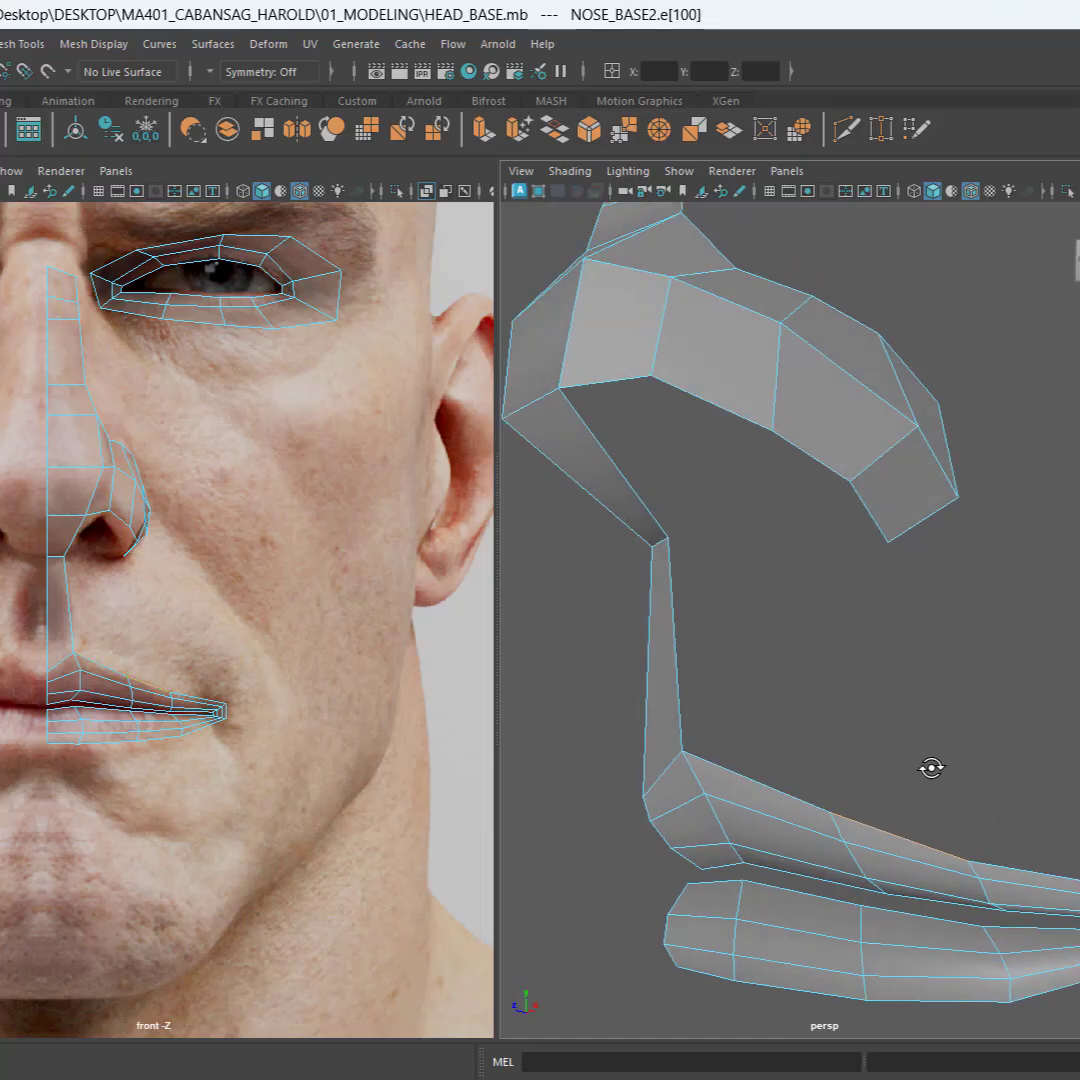
pyautogui.keyDown('shift'); pyautogui.click(927, 528); pyautogui.keyUp('shift')
pyautogui.keyDown('alt'); pyautogui.moveTo(959, 562); pyautogui.dragTo(940, 532); pyautogui.keyUp('alt')
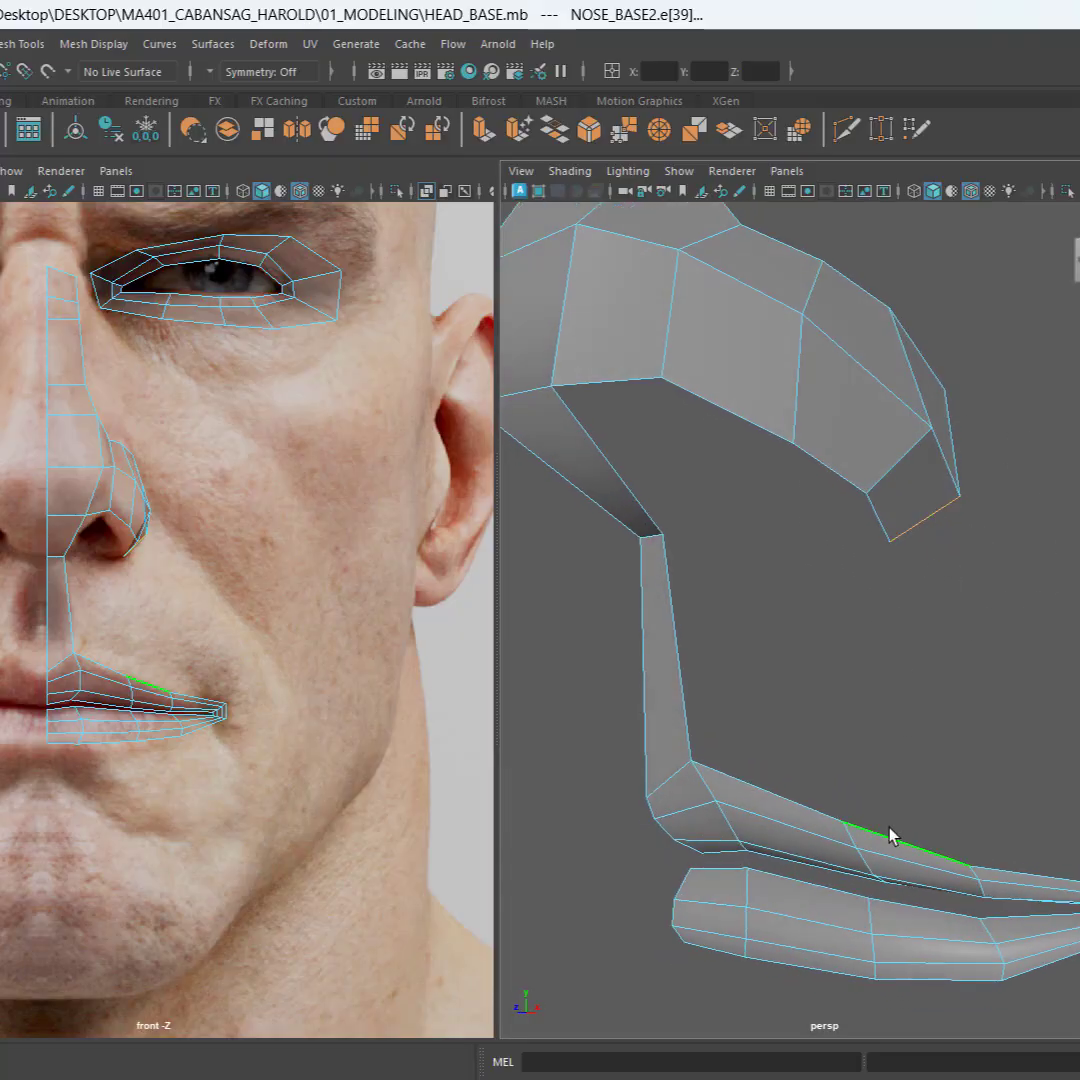
pyautogui.moveTo(892, 836)
pyautogui.keyDown('alt'); pyautogui.mouseDown()
pyautogui.moveTo(904, 825)
pyautogui.moveTo(910, 840)
pyautogui.mouseUp(); pyautogui.keyUp('alt')
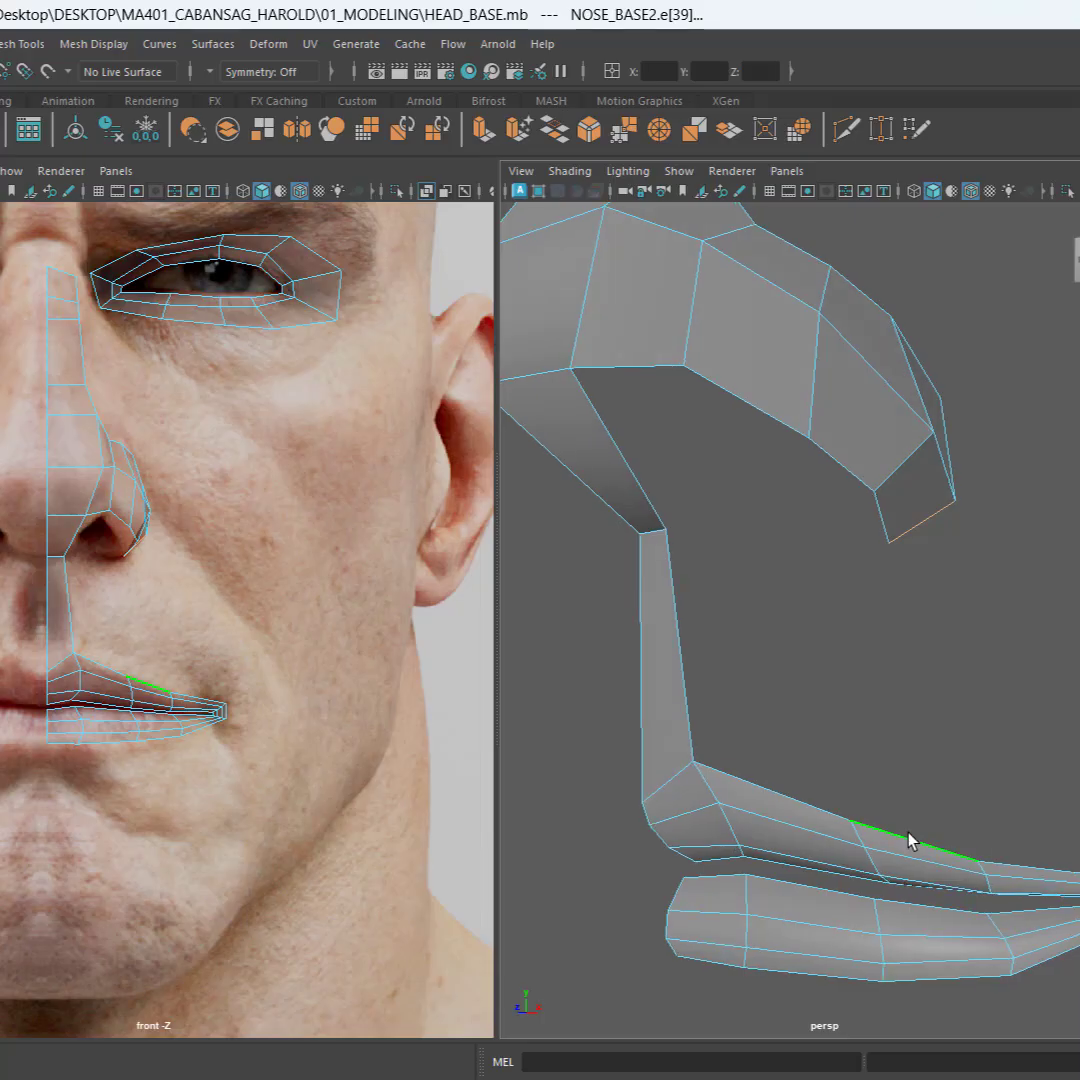
pyautogui.press('g')
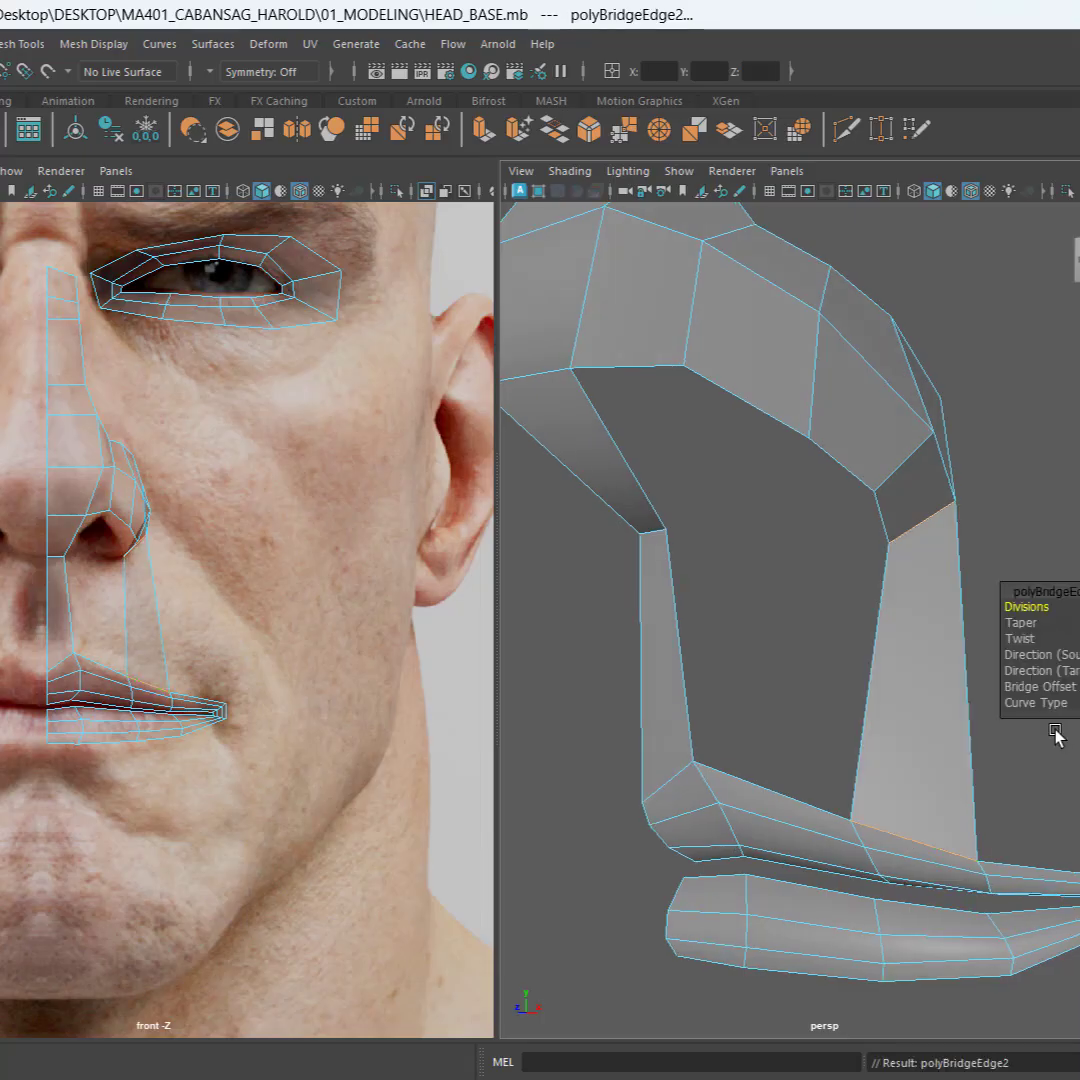
# Step: Bridge the outer side edge of the philtrum strip to the inner side edge of the strip below the nostril wing
pyautogui.moveTo(827, 632)
pyautogui.keyDown('alt'); pyautogui.mouseDown()
pyautogui.moveTo(730, 620)
pyautogui.moveTo(851, 622)
pyautogui.moveTo(808, 636)
pyautogui.mouseUp(); pyautogui.keyUp('alt')
pyautogui.click(693, 660)
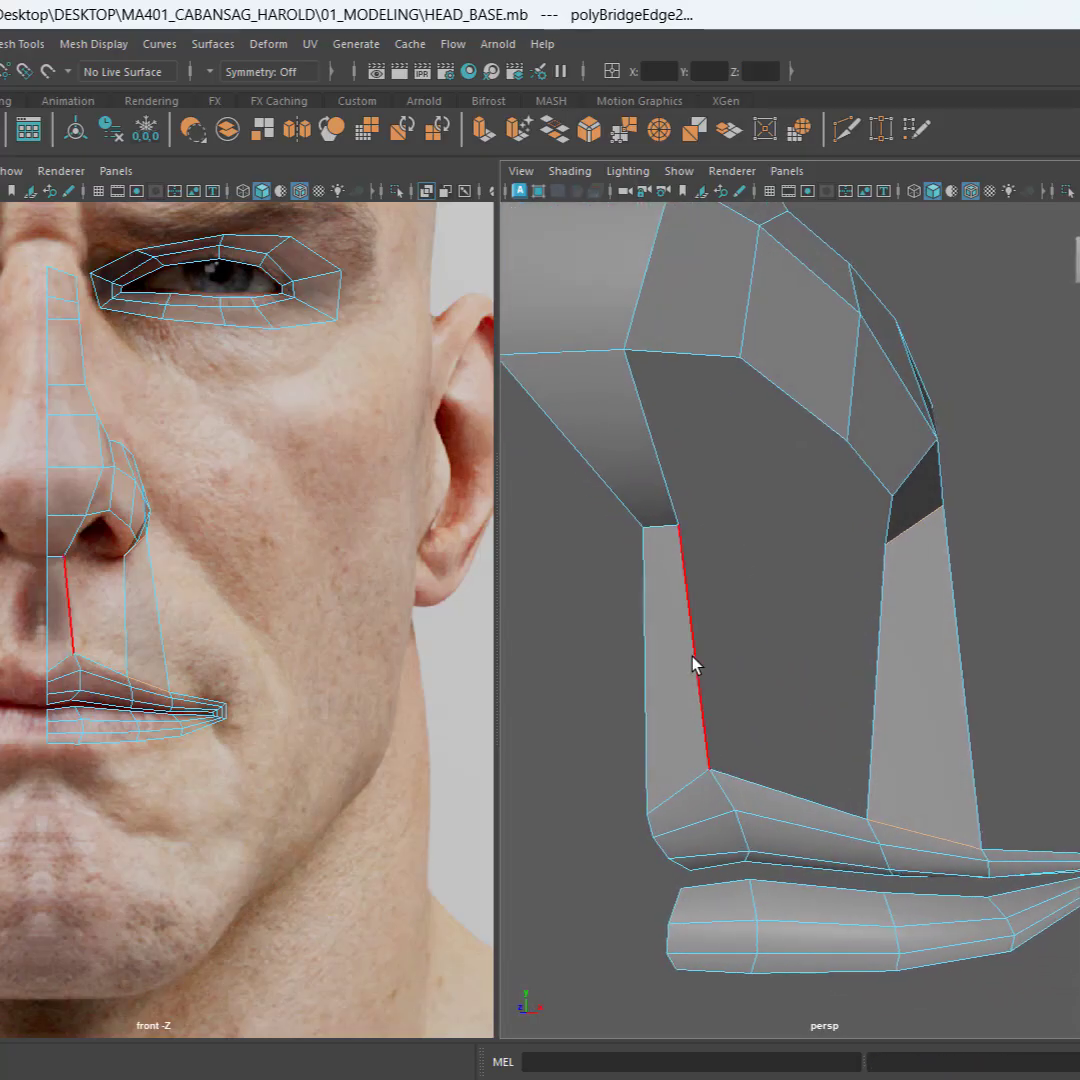
pyautogui.click(693, 660)
pyautogui.keyDown('shift'); pyautogui.click(880, 660); pyautogui.keyUp('shift')
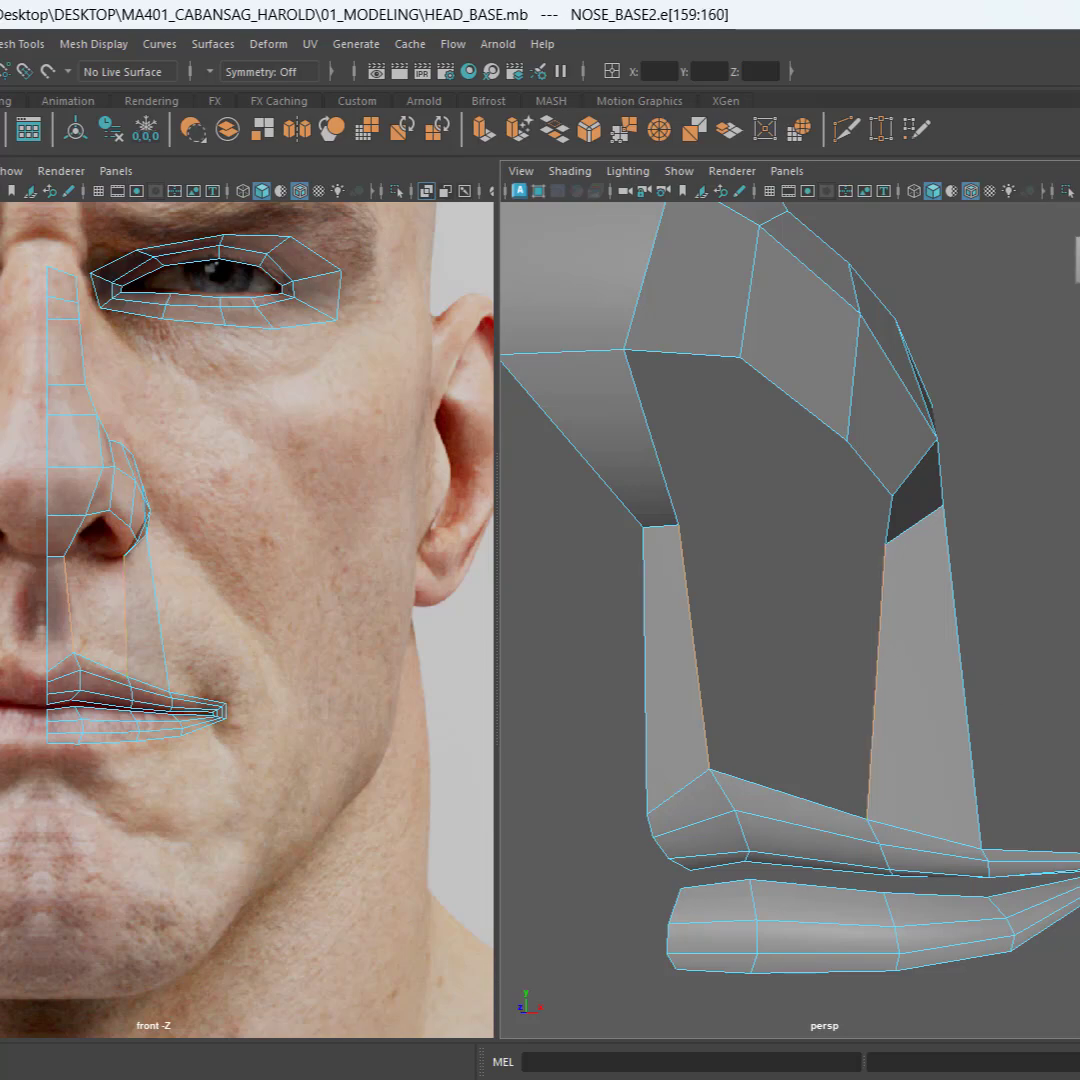
pyautogui.press('g')
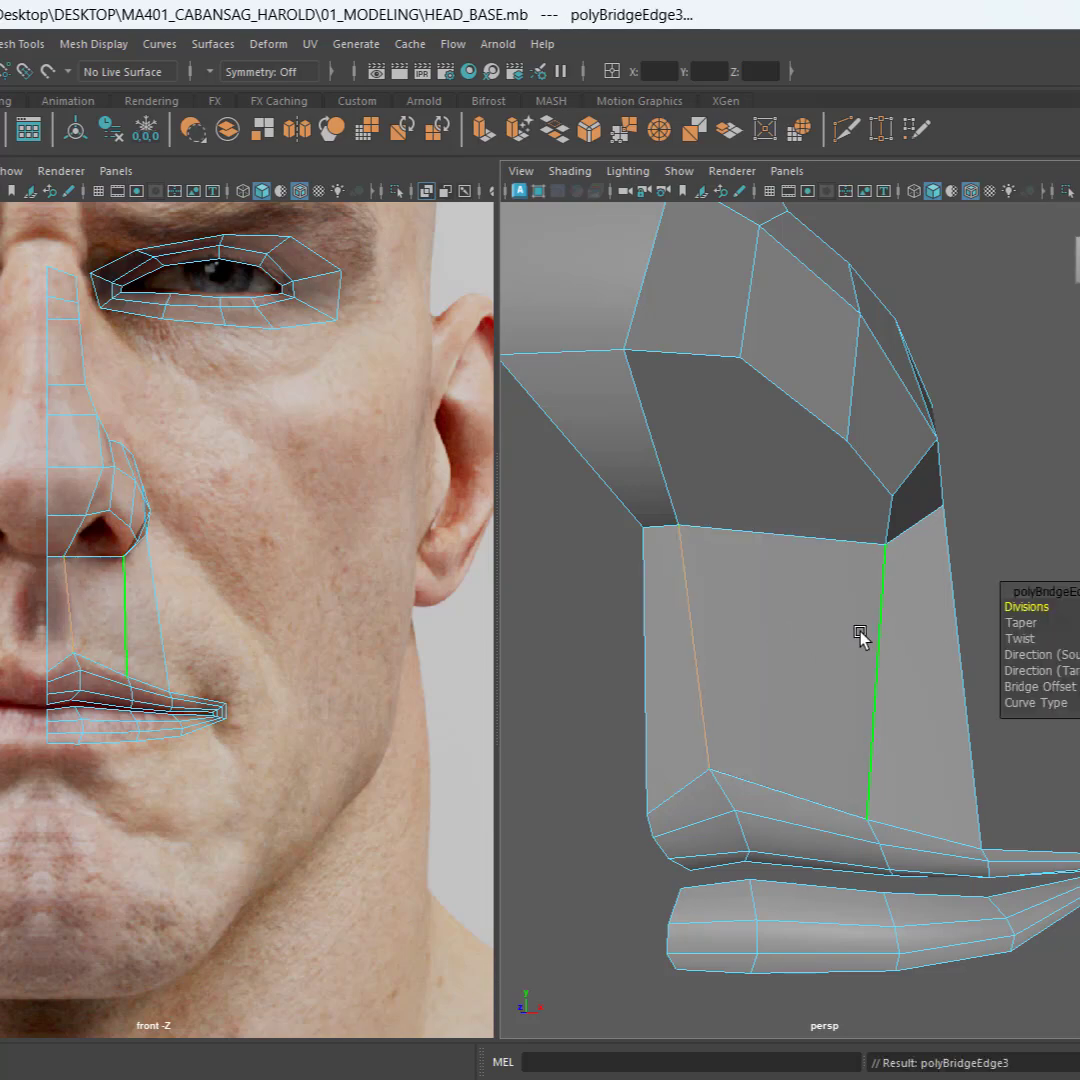
# Step: Inspect the new upper-lip faces in the front view with X-ray shading turned off, and turn X-ray back on
pyautogui.scroll(4, 132, 528)
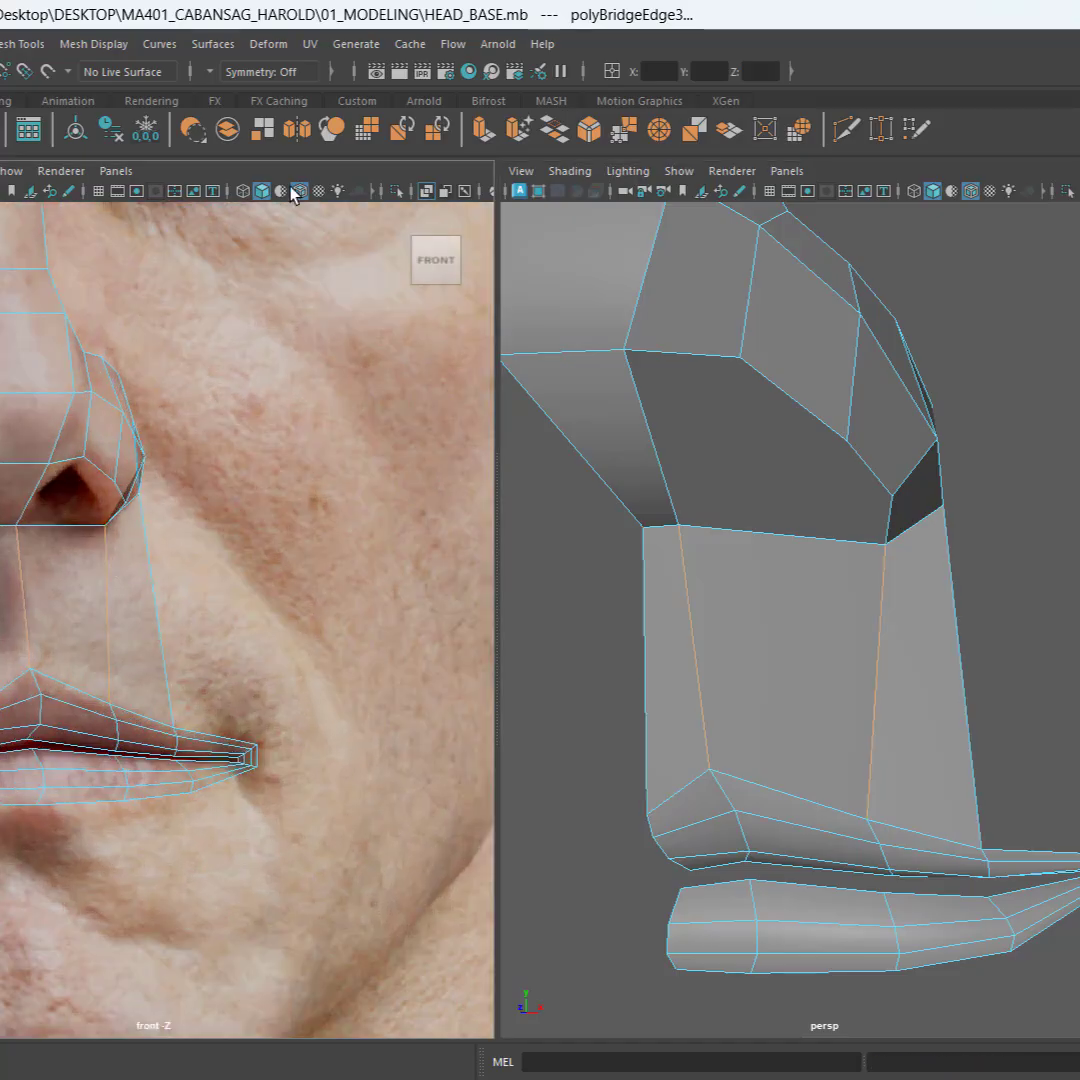
pyautogui.click(261, 191)
pyautogui.click(426, 191)
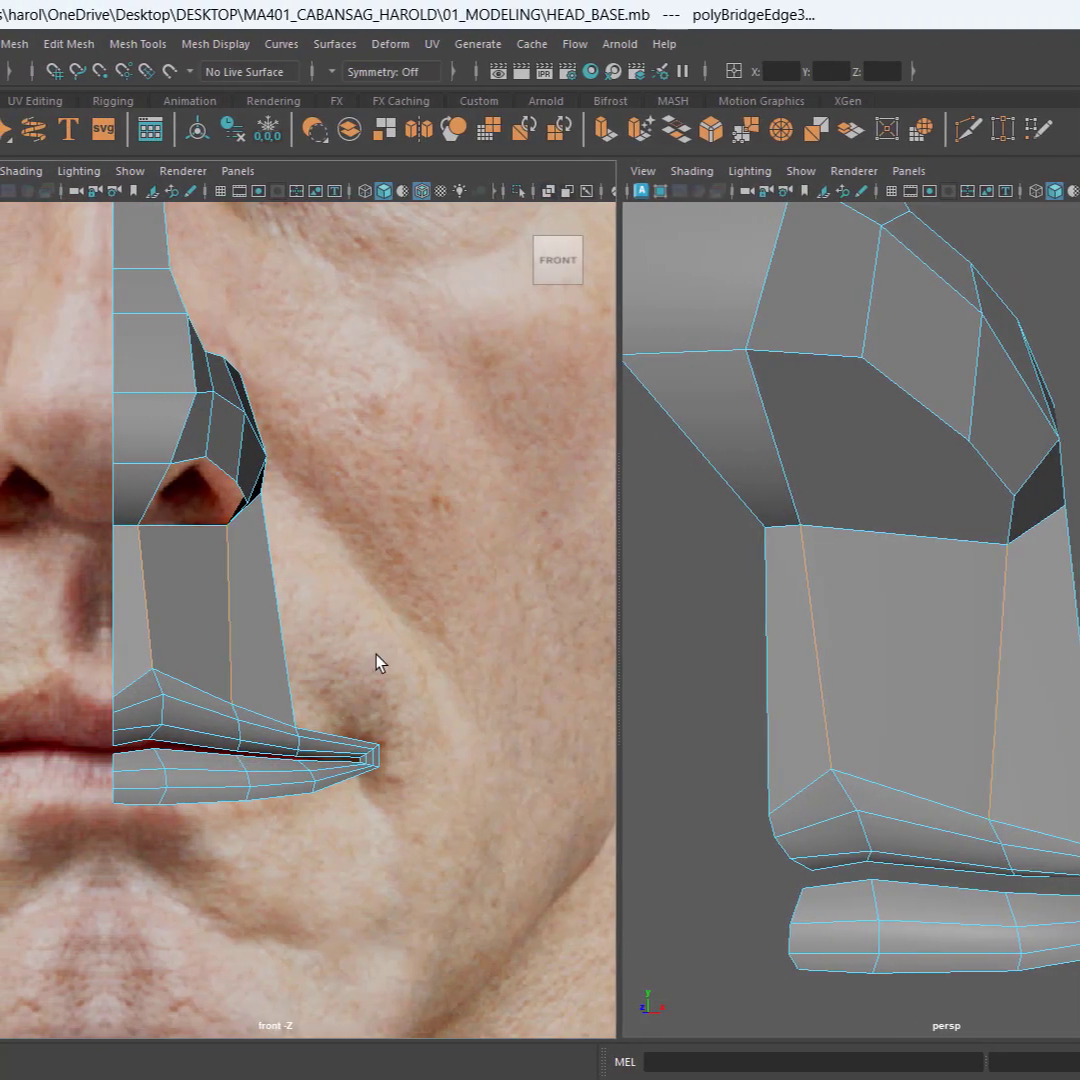
pyautogui.click(268, 597)
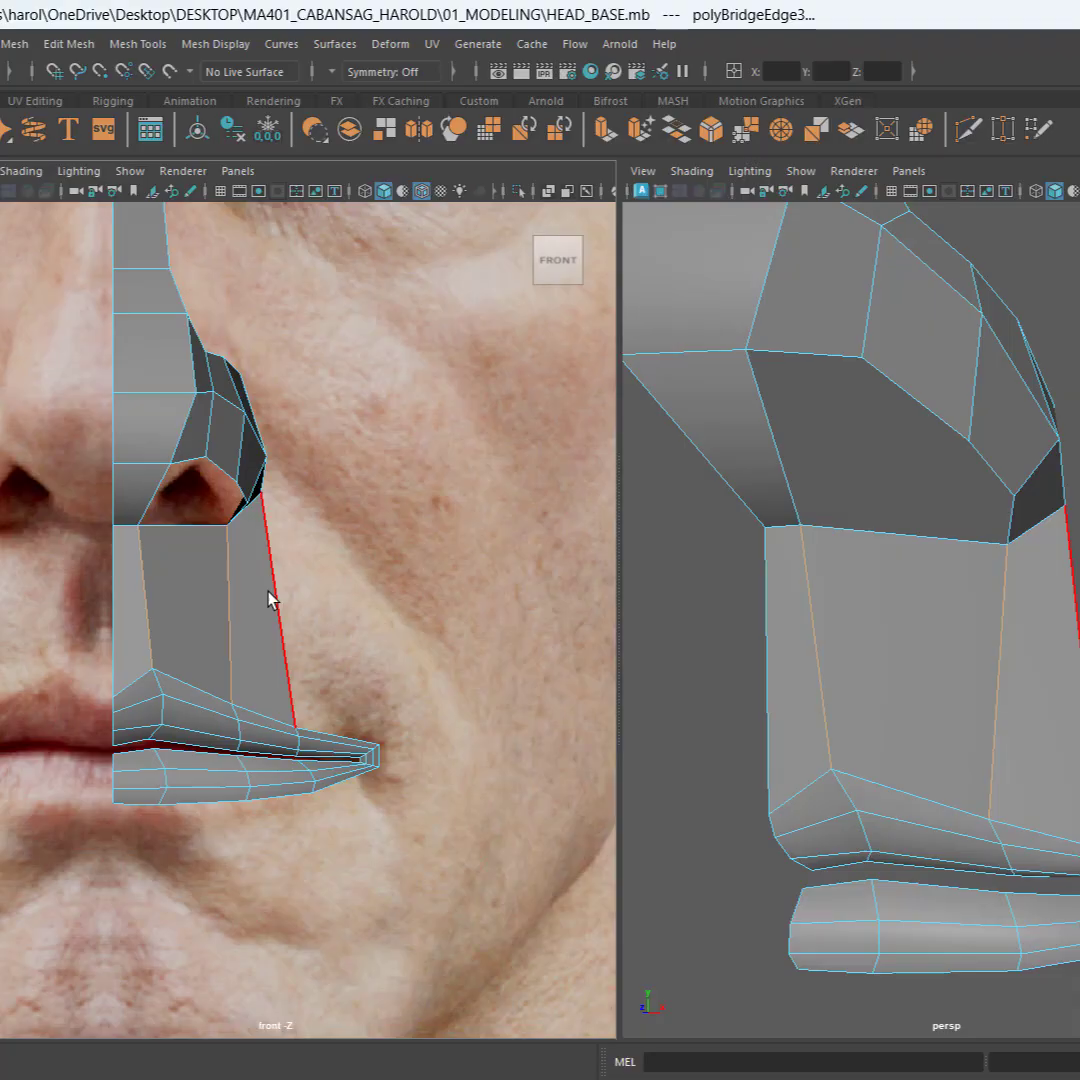
pyautogui.click(328, 550)
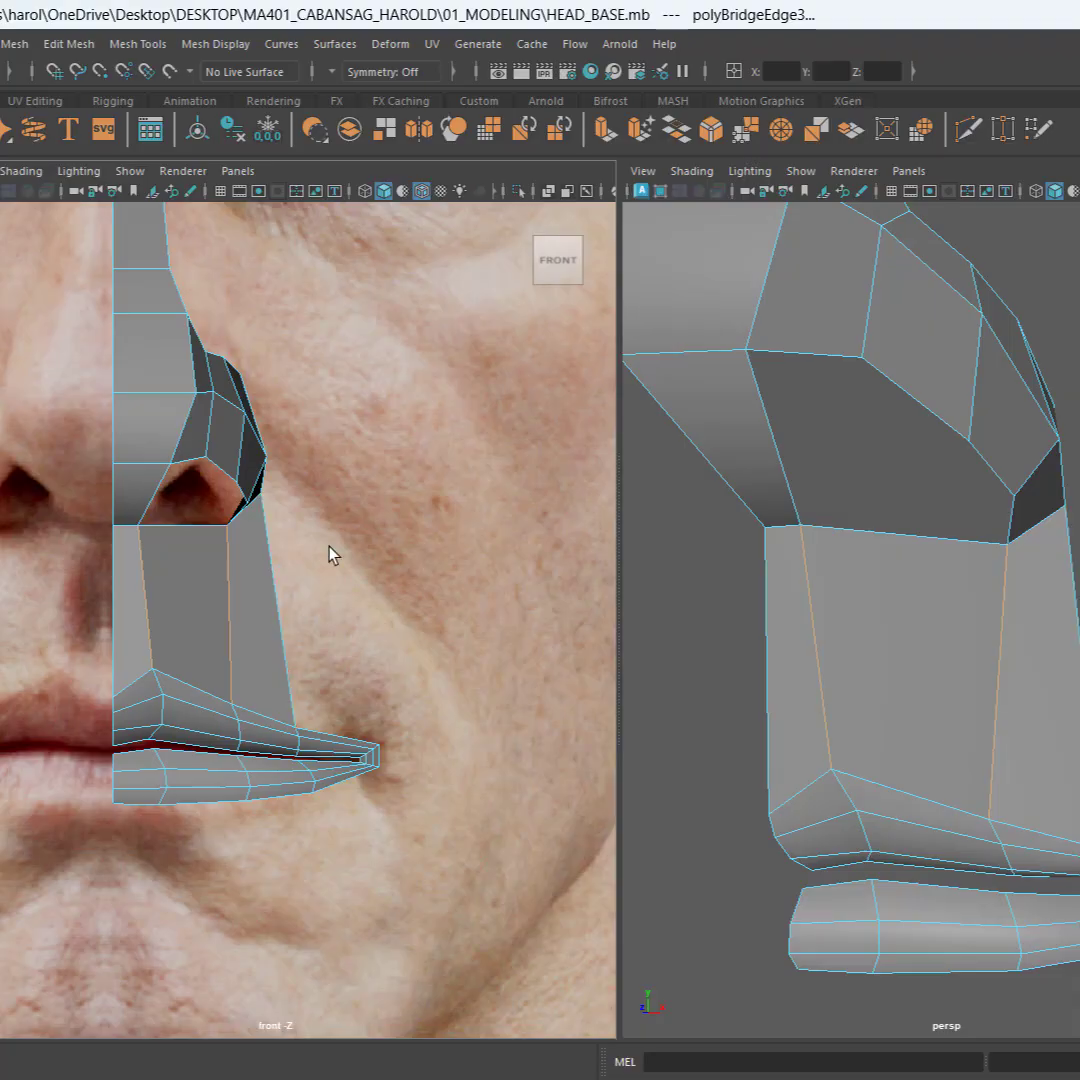
pyautogui.click(549, 190)
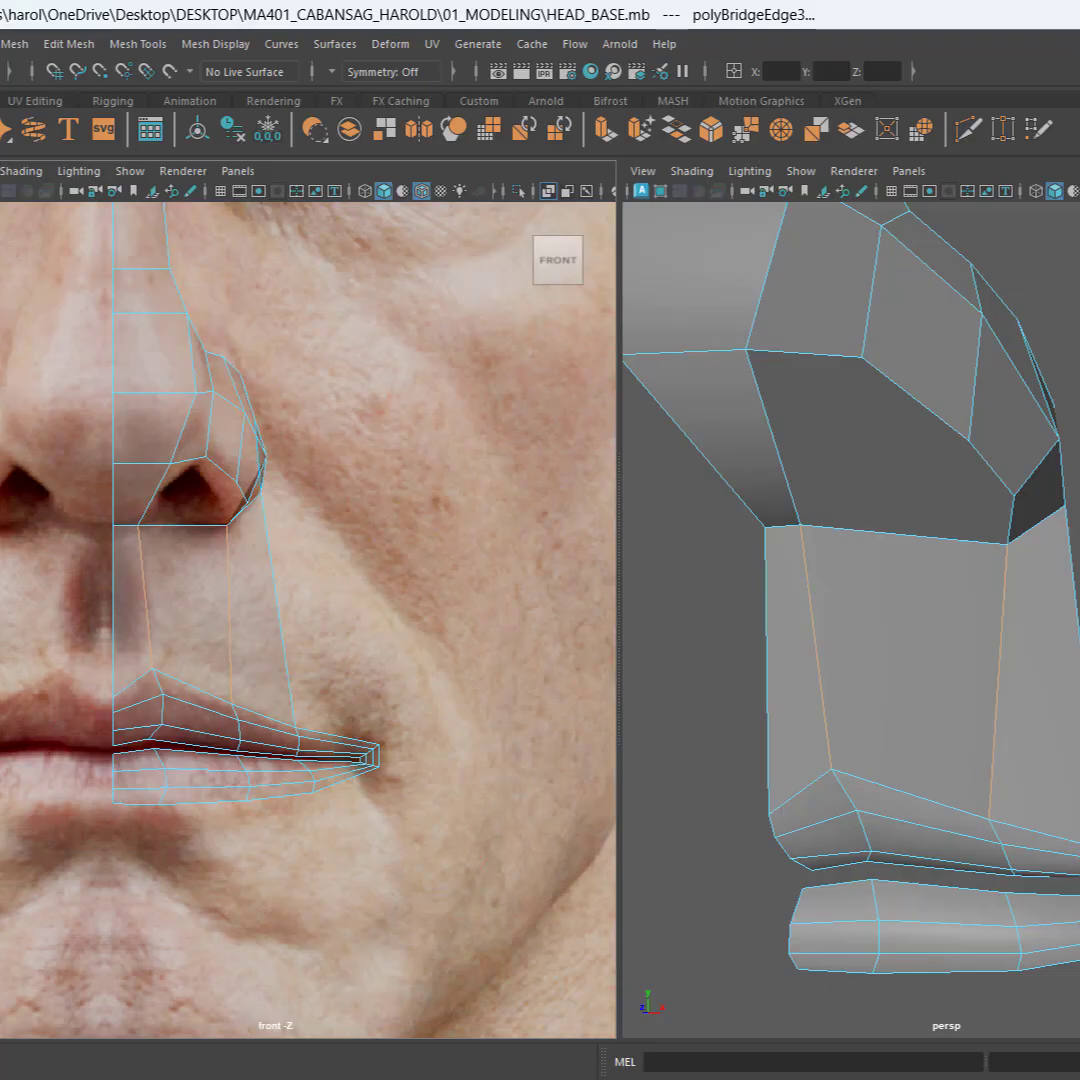
# Step: Extrude the outer back edge of the nostril wing sideways onto the cheek as one face
pyautogui.keyDown('alt'); pyautogui.moveTo(1020, 590); pyautogui.dragTo(1028, 627); pyautogui.keyUp('alt')
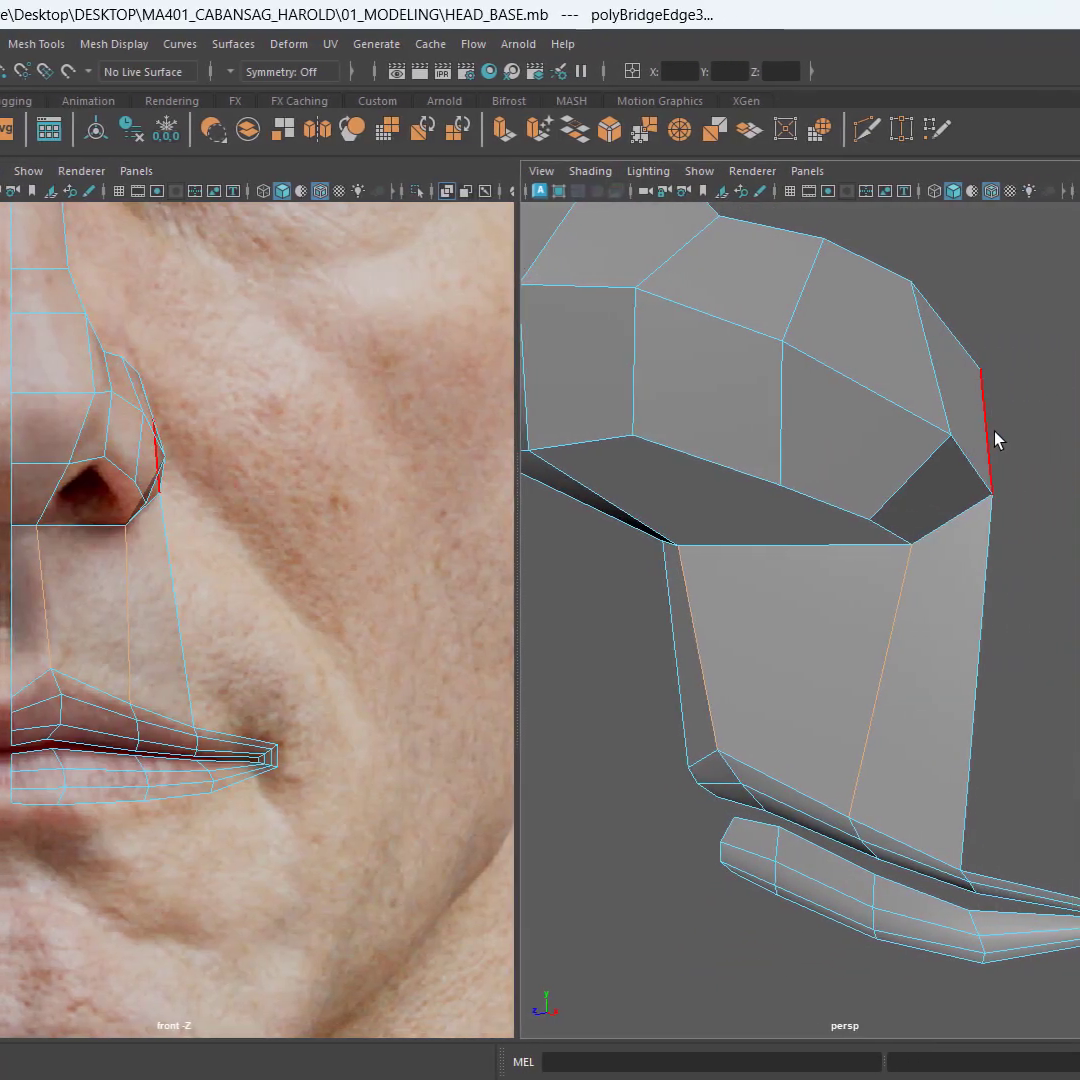
pyautogui.click(992, 432)
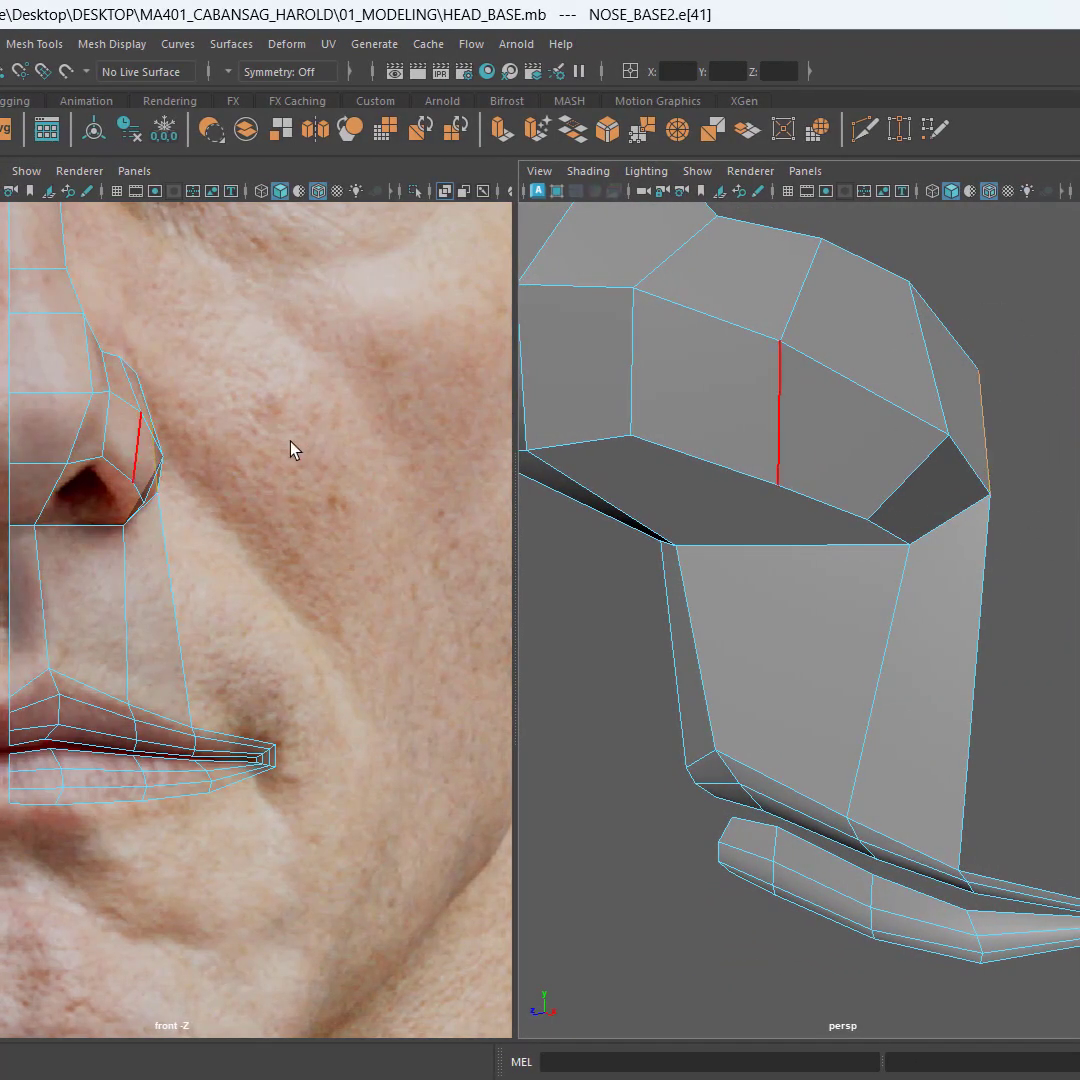
pyautogui.press('w')
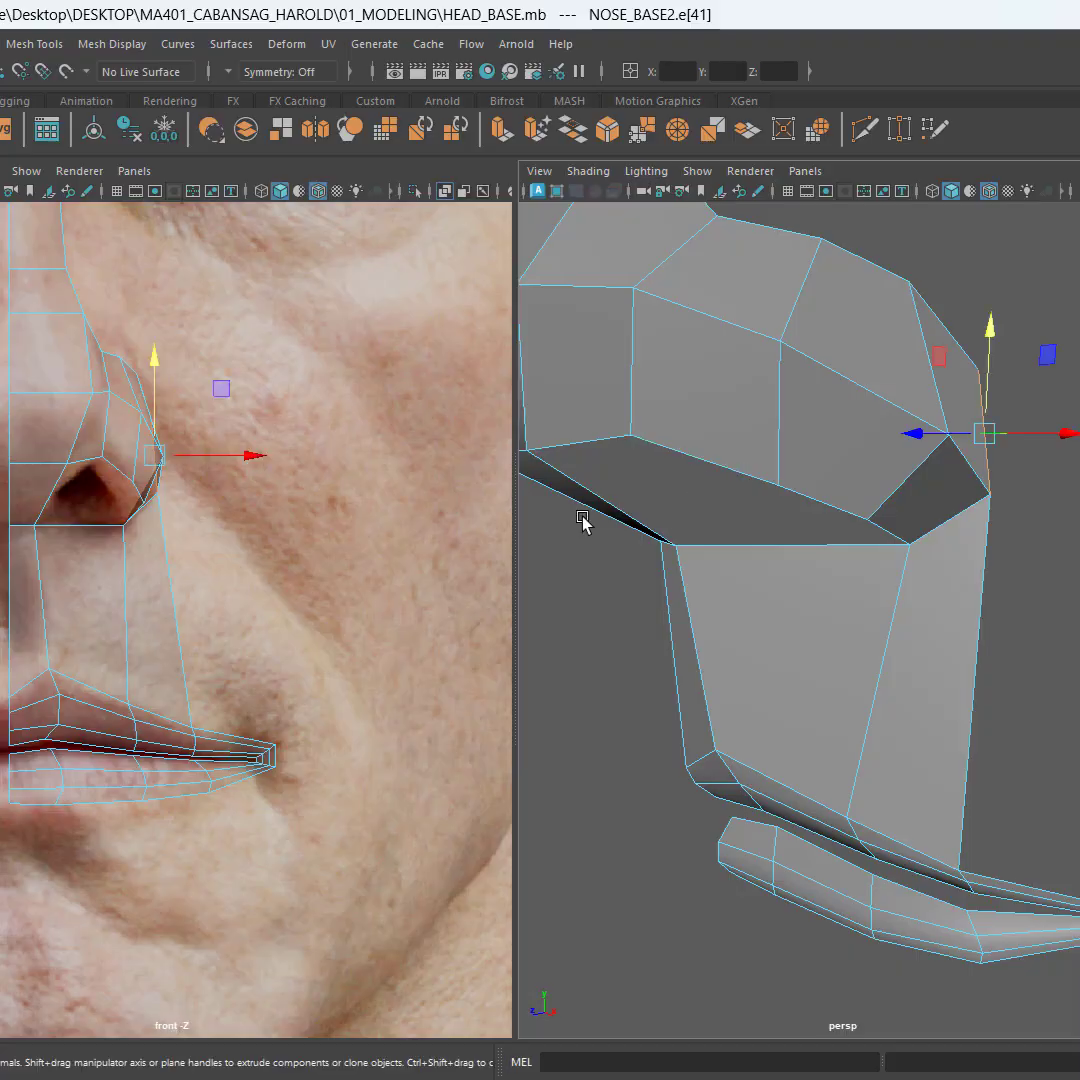
pyautogui.click(243, 453)
pyautogui.moveTo(243, 455); pyautogui.dragTo(337, 472)
pyautogui.hotkey('ctrl', 'z')
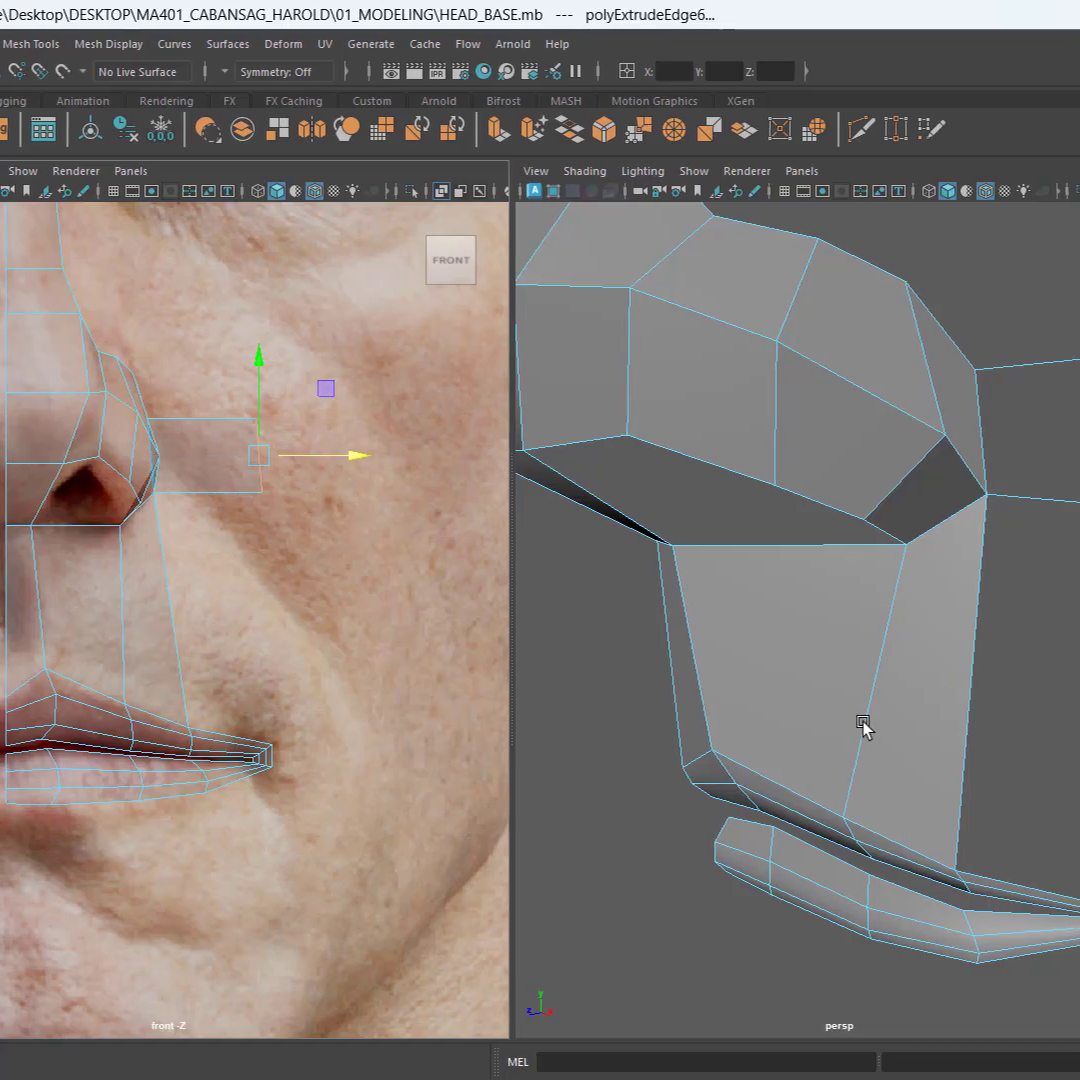
# Step: Bridge the lower edge of the extruded cheek face to the upper lip's outline edge nearest the mouth corner
pyautogui.keyDown('alt'); pyautogui.moveTo(1071, 686); pyautogui.dragTo(1070, 641); pyautogui.keyUp('alt')
pyautogui.keyDown('alt'); pyautogui.moveTo(1070, 641); pyautogui.dragTo(918, 644, button='middle'); pyautogui.keyUp('alt')
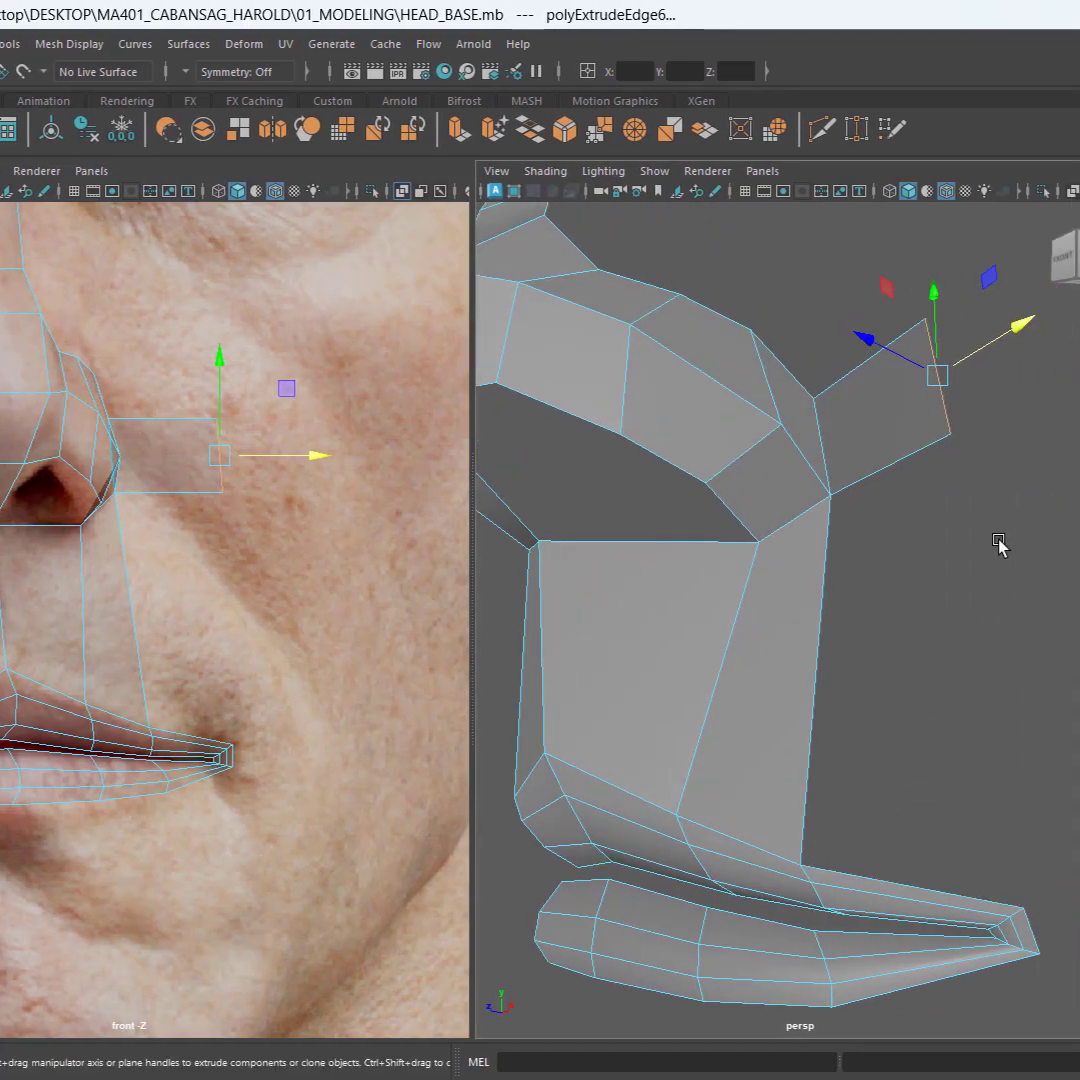
pyautogui.click(906, 459)
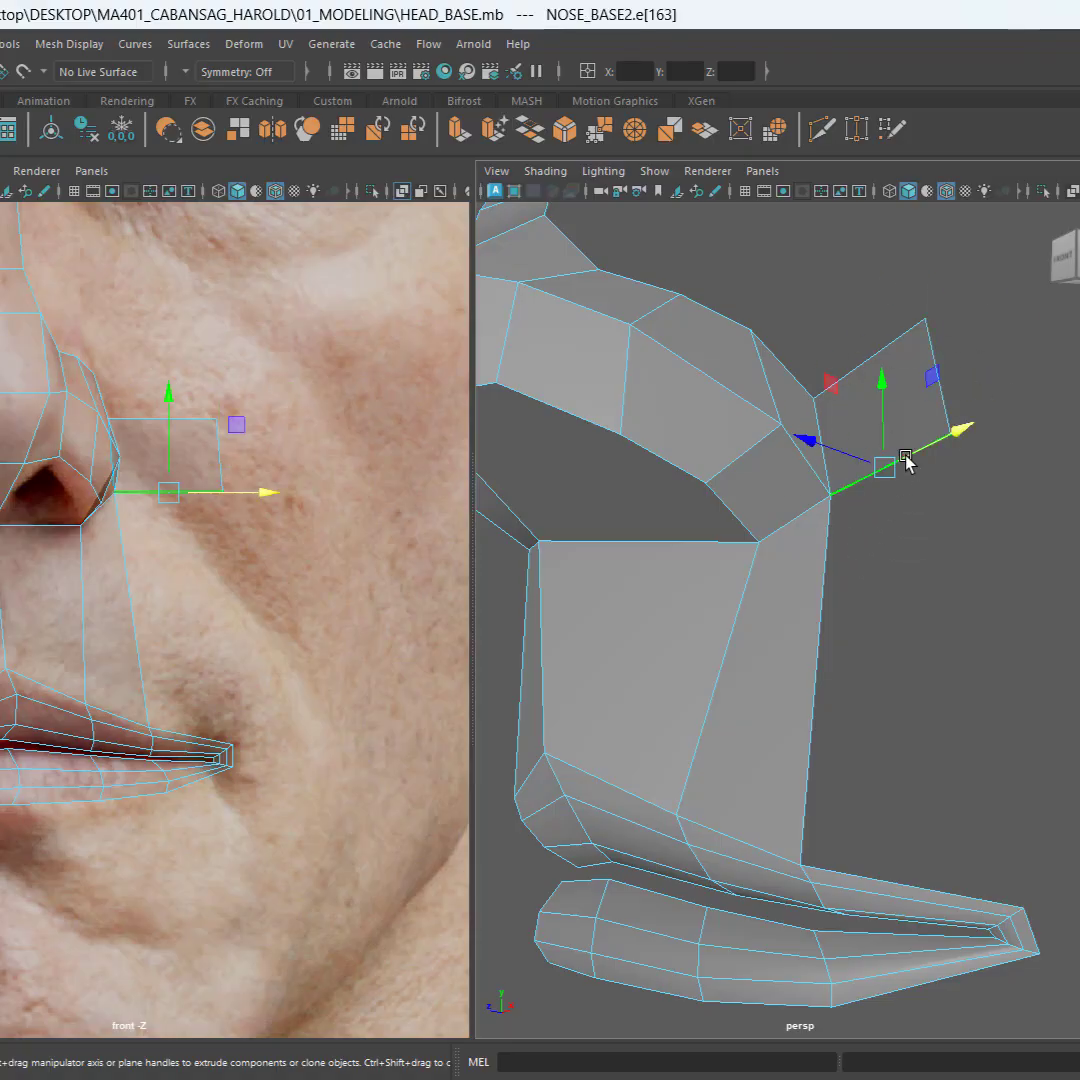
pyautogui.press('q')
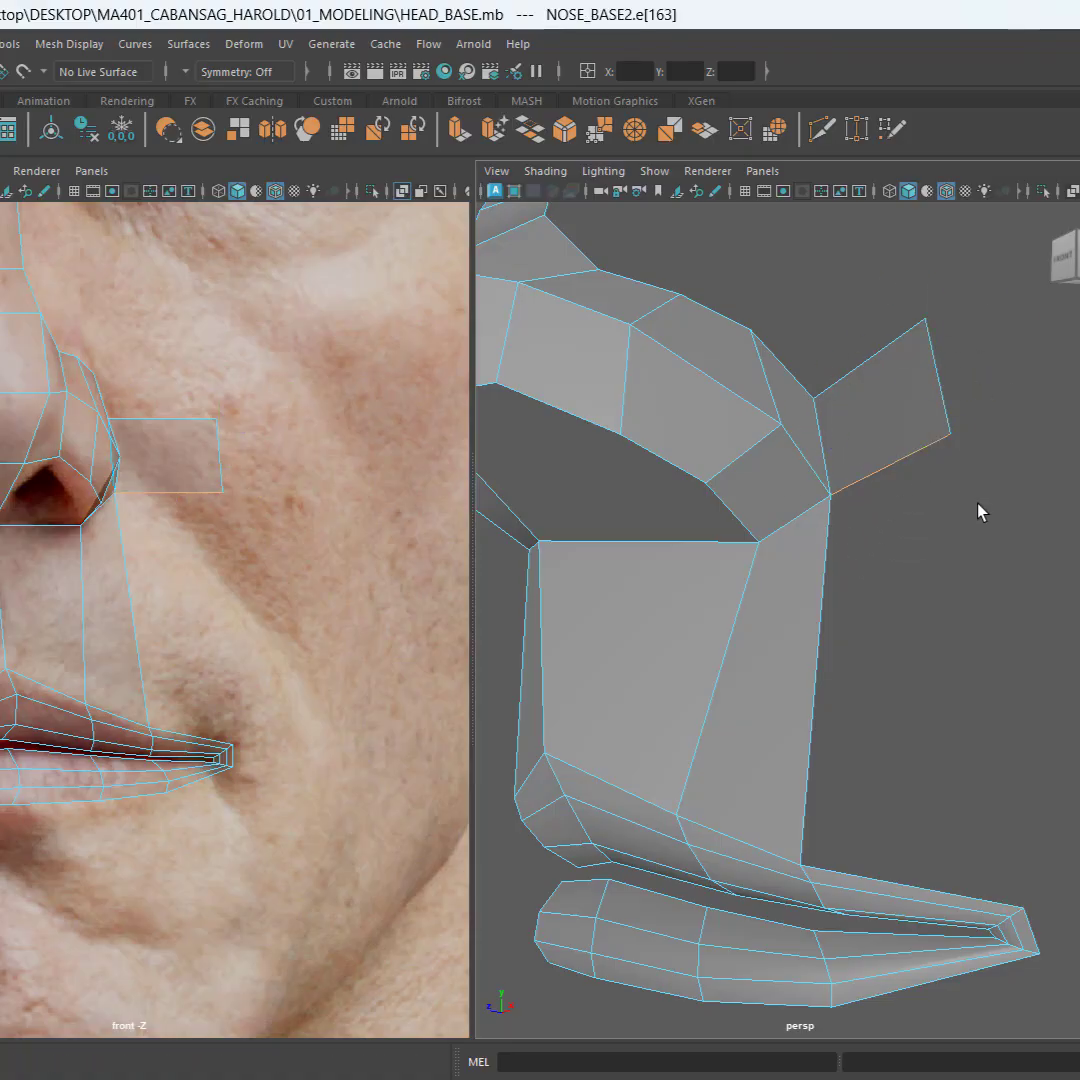
pyautogui.keyDown('shift'); pyautogui.click(920, 885); pyautogui.keyUp('shift')
pyautogui.keyDown('alt'); pyautogui.moveTo(918, 738); pyautogui.dragTo(971, 742); pyautogui.keyUp('alt')
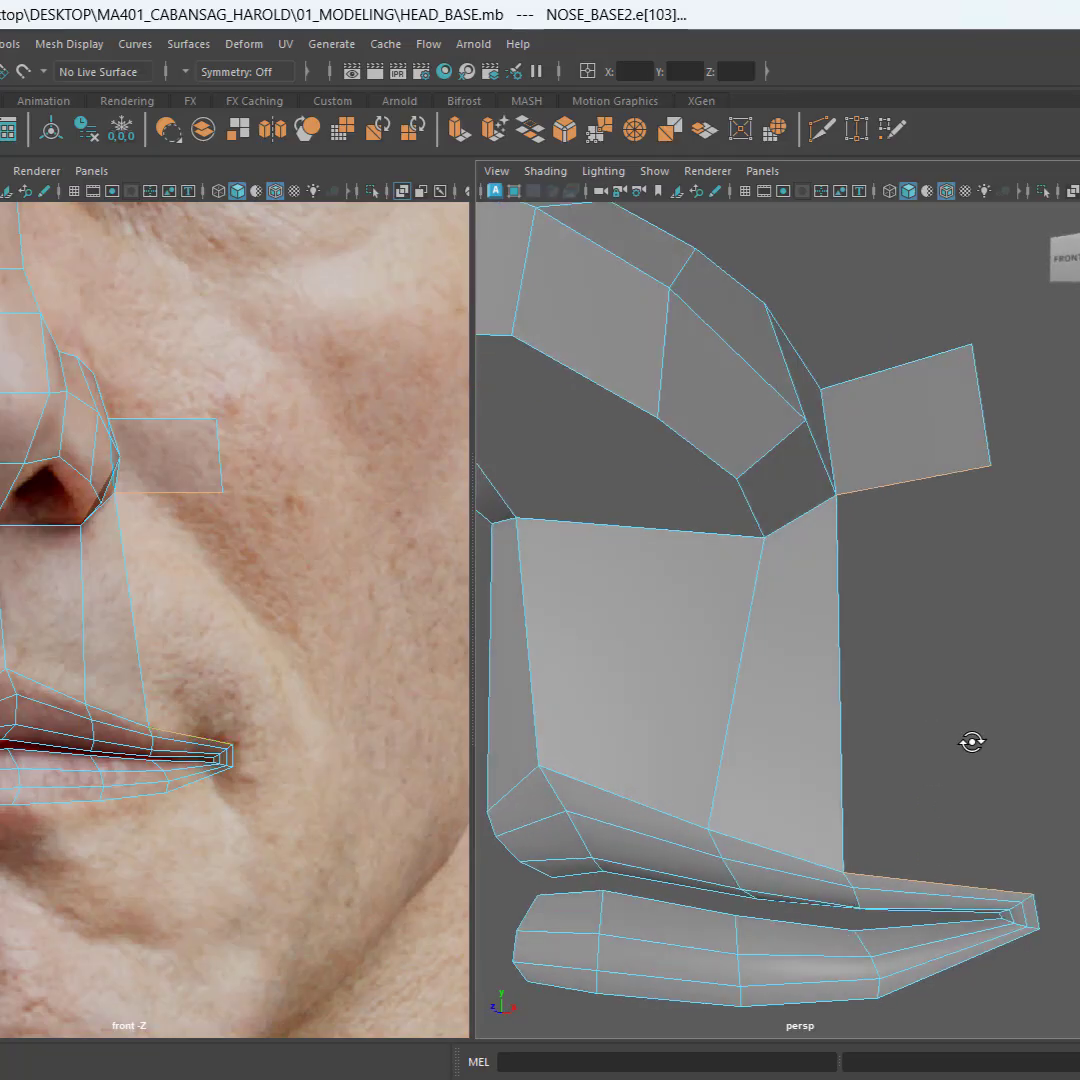
pyautogui.keyDown('alt'); pyautogui.moveTo(935, 863); pyautogui.dragTo(1022, 899); pyautogui.keyUp('alt')
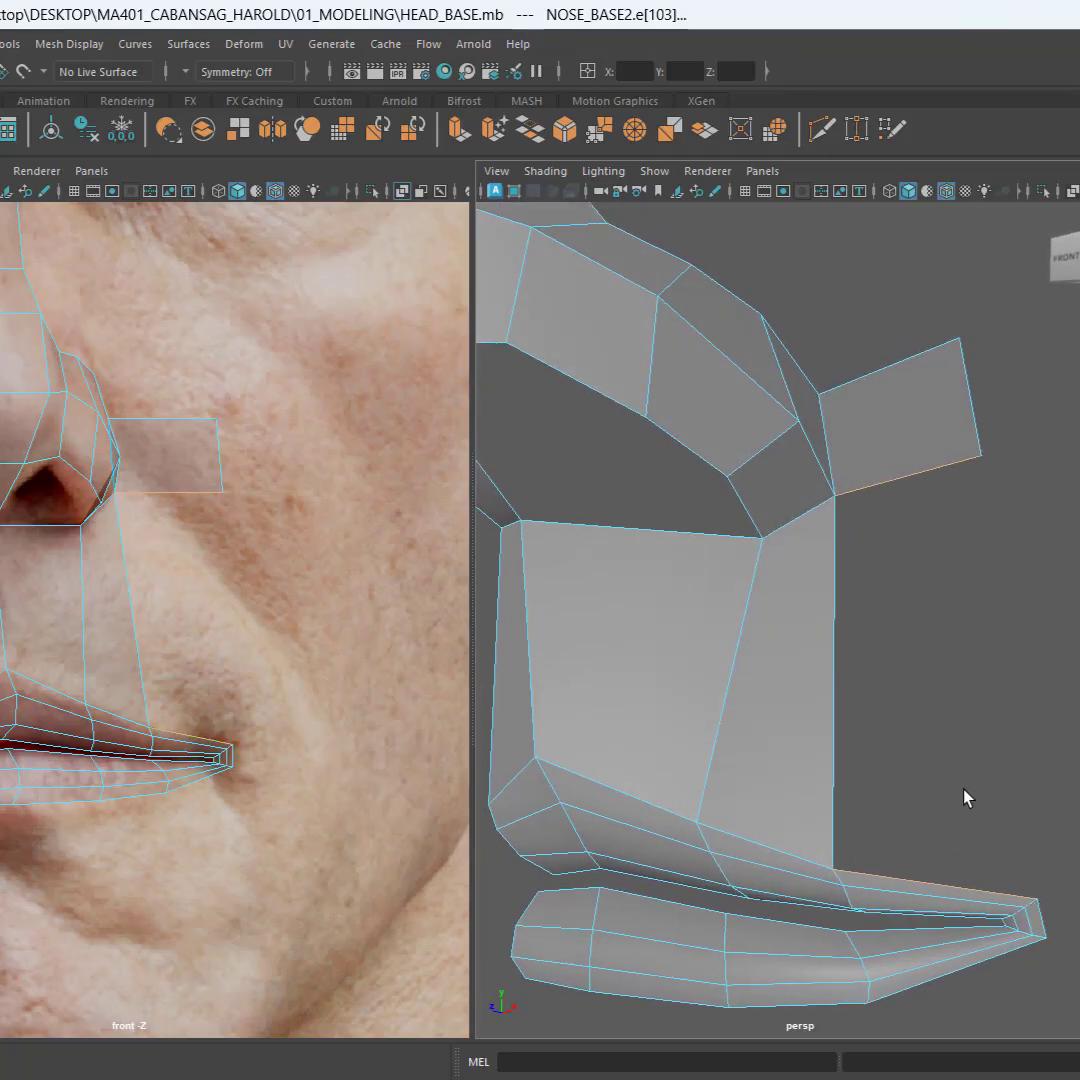
pyautogui.keyDown('alt'); pyautogui.moveTo(964, 796); pyautogui.dragTo(964, 800); pyautogui.keyUp('alt')
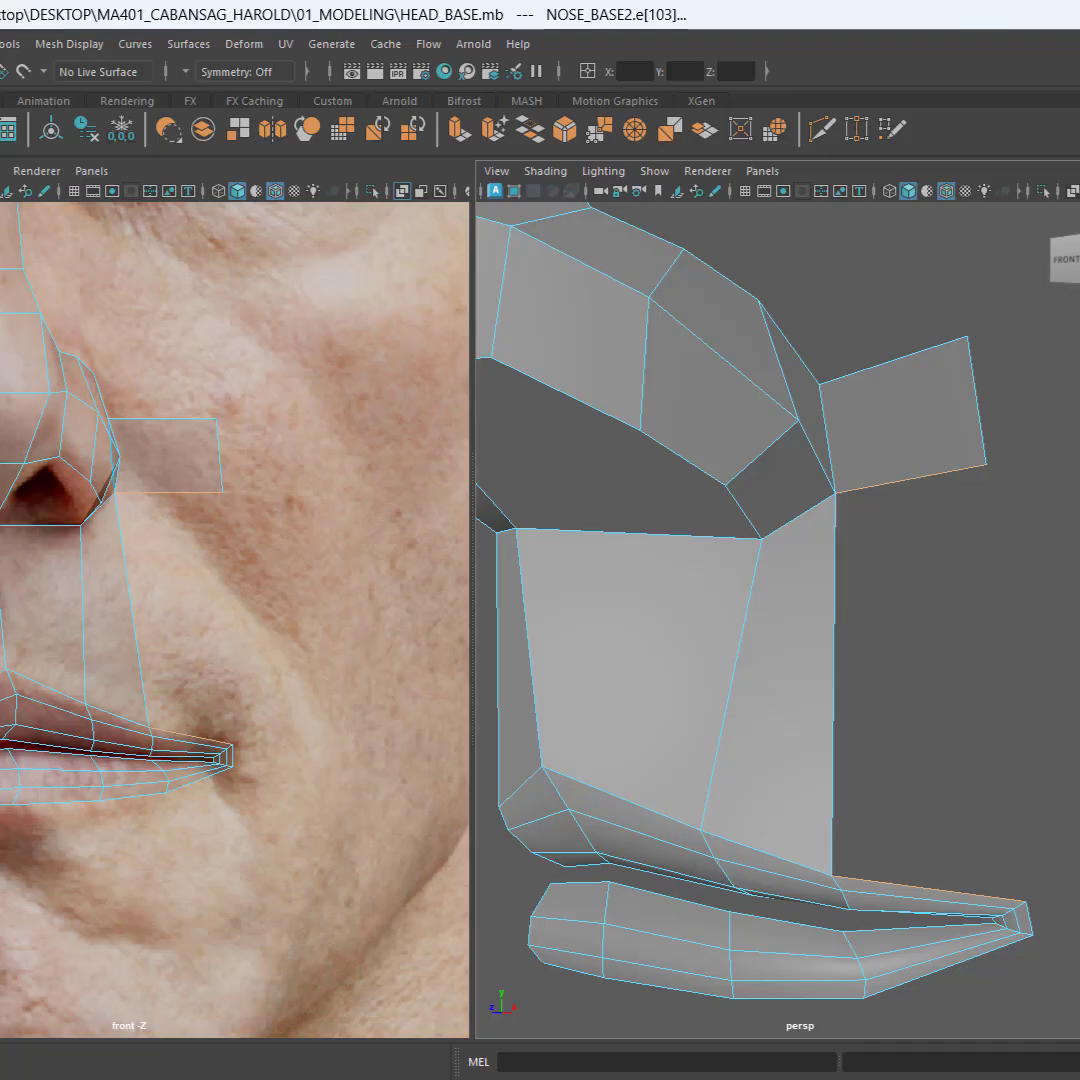
pyautogui.press('g')
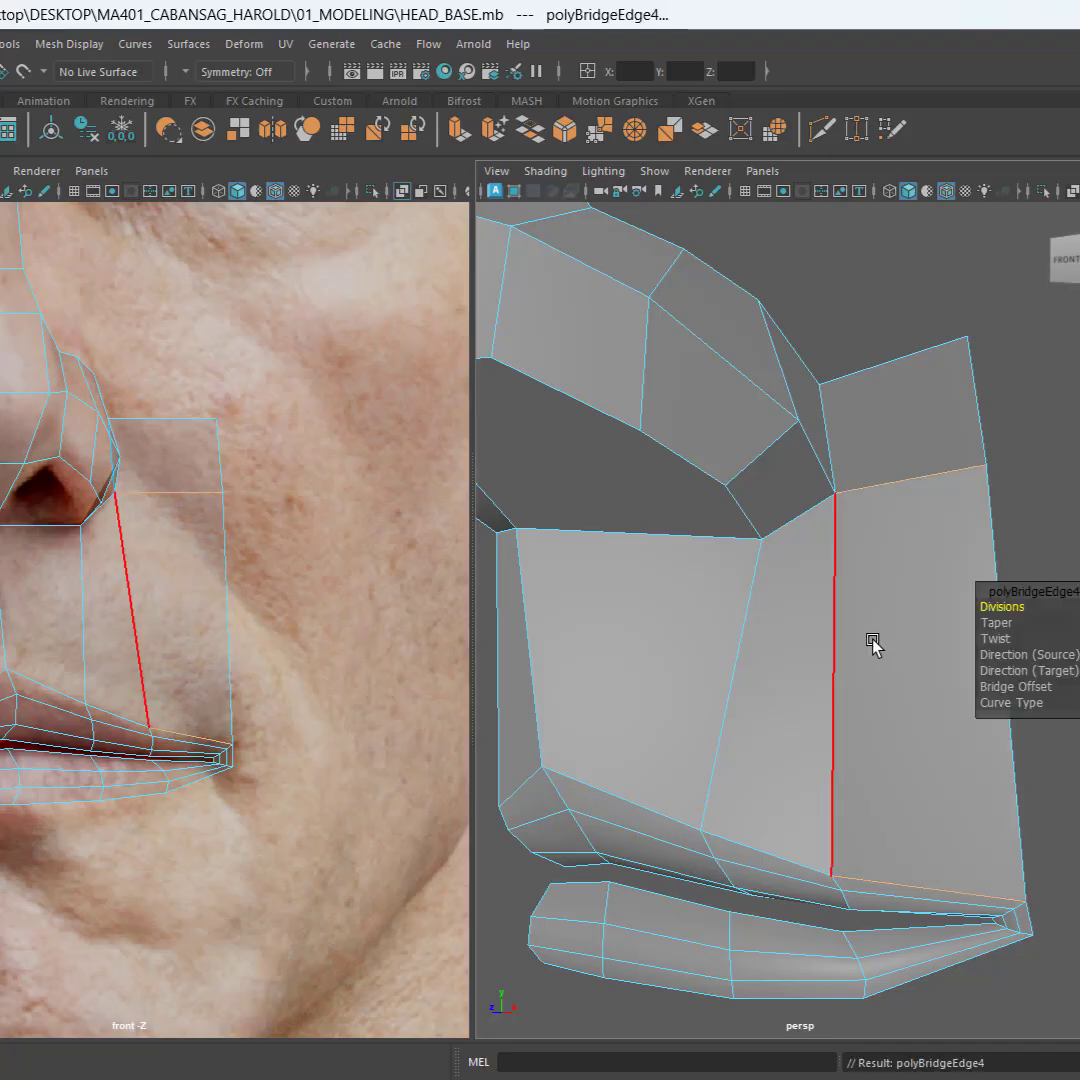
# Step: In the front view, move the vertex where the two cheek faces meet on their outer side down and outward onto the smile line
pyautogui.keyDown('alt'); pyautogui.moveTo(289, 582); pyautogui.dragTo(251, 559, button='middle'); pyautogui.keyUp('alt')
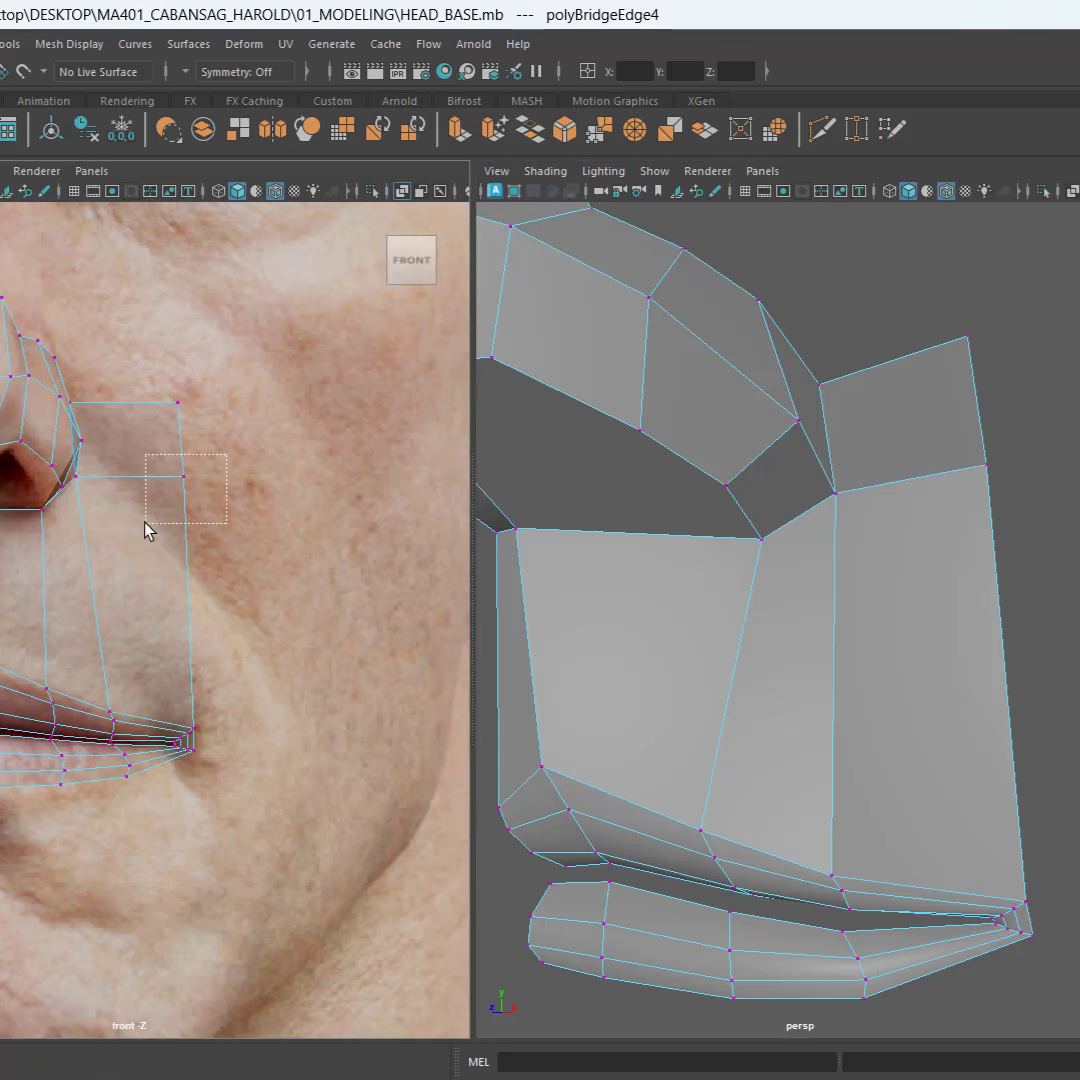
pyautogui.moveTo(145, 522); pyautogui.dragTo(150, 522)
pyautogui.press('w')
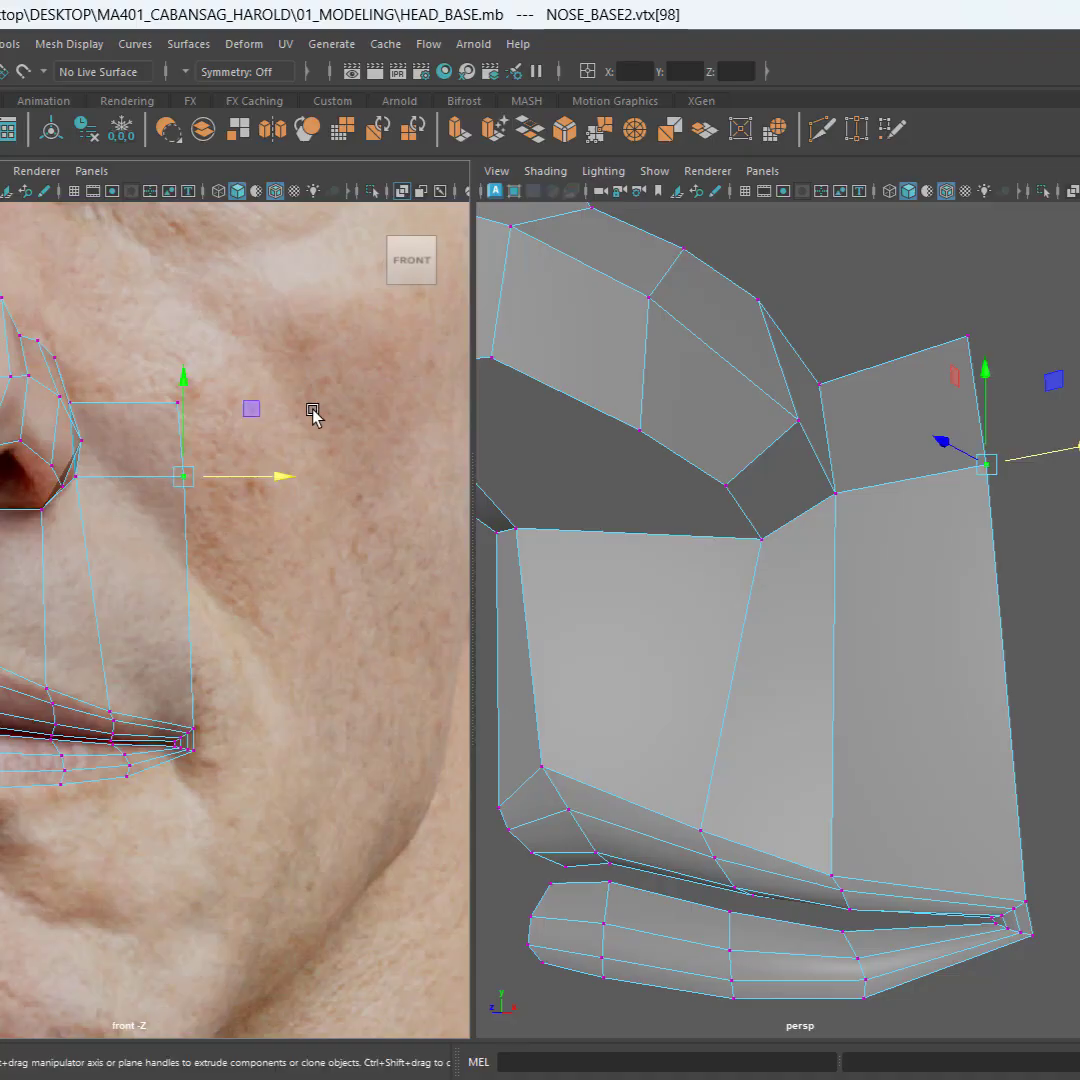
pyautogui.moveTo(278, 438); pyautogui.dragTo(158, 505)
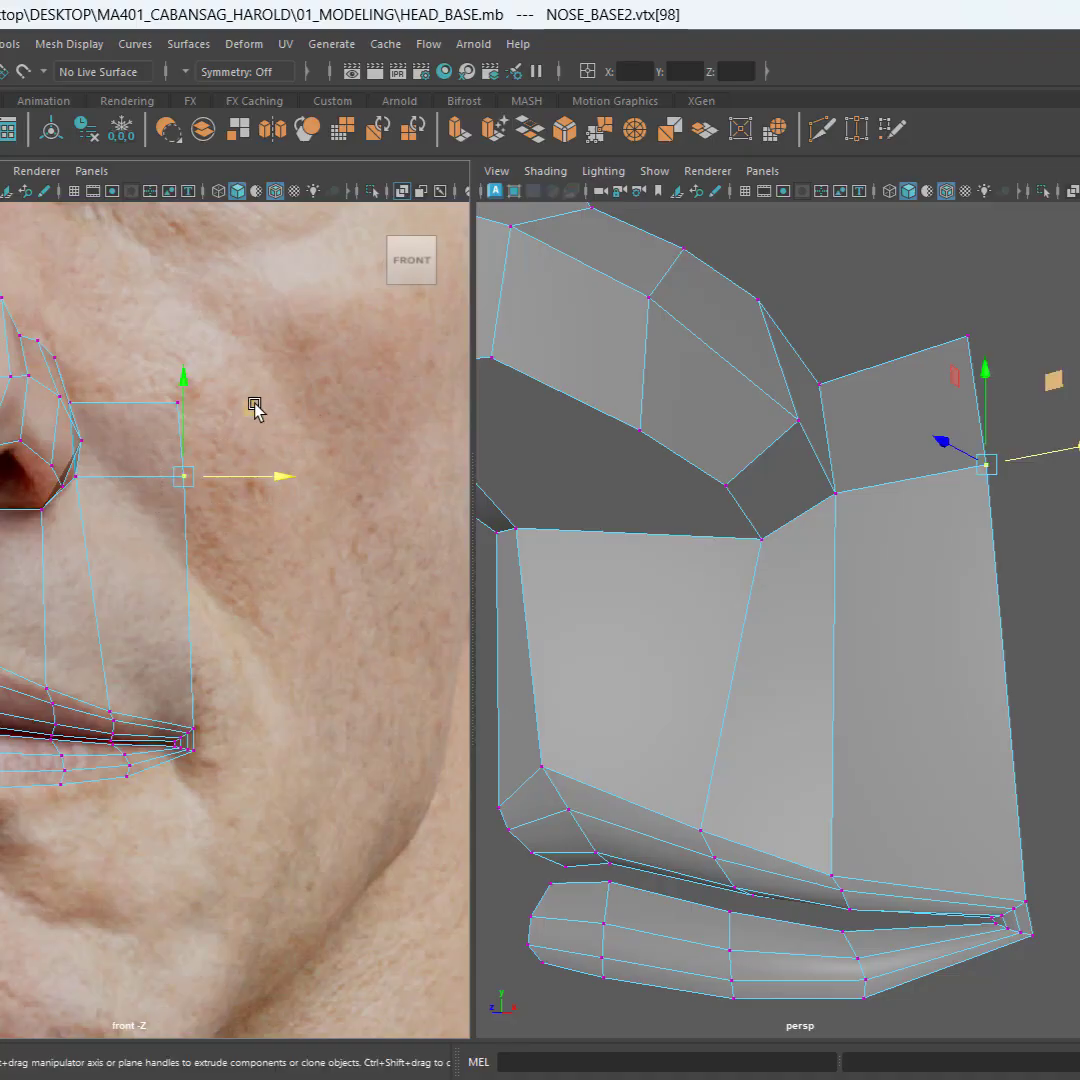
pyautogui.moveTo(255, 408); pyautogui.dragTo(251, 451, button='middle')
# Step: Move the upper outer corner vertex of the cheek face outward and down to the middle of the cheek in the front view
pyautogui.moveTo(251, 451); pyautogui.dragTo(155, 515)
pyautogui.moveTo(258, 429); pyautogui.dragTo(352, 436, button='middle')
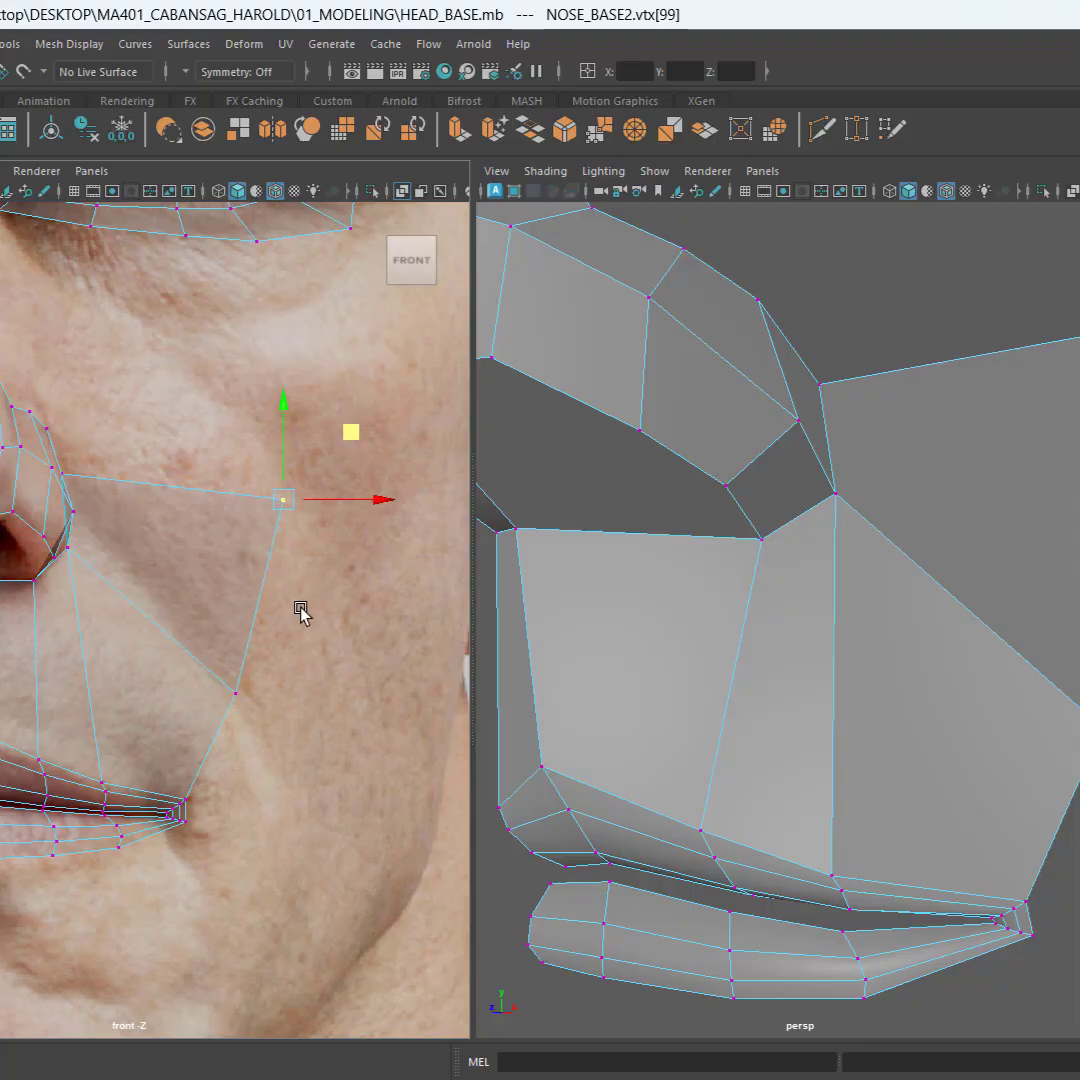
pyautogui.keyDown('alt'); pyautogui.moveTo(301, 613); pyautogui.dragTo(253, 620, button='middle'); pyautogui.keyUp('alt')
pyautogui.moveTo(304, 477)
pyautogui.mouseDown(button='middle')
pyautogui.moveTo(308, 501)
pyautogui.moveTo(327, 510)
pyautogui.moveTo(313, 506)
pyautogui.mouseUp(button='middle')
pyautogui.scroll(-4, 220, 637)
pyautogui.scroll(2, 213, 648)
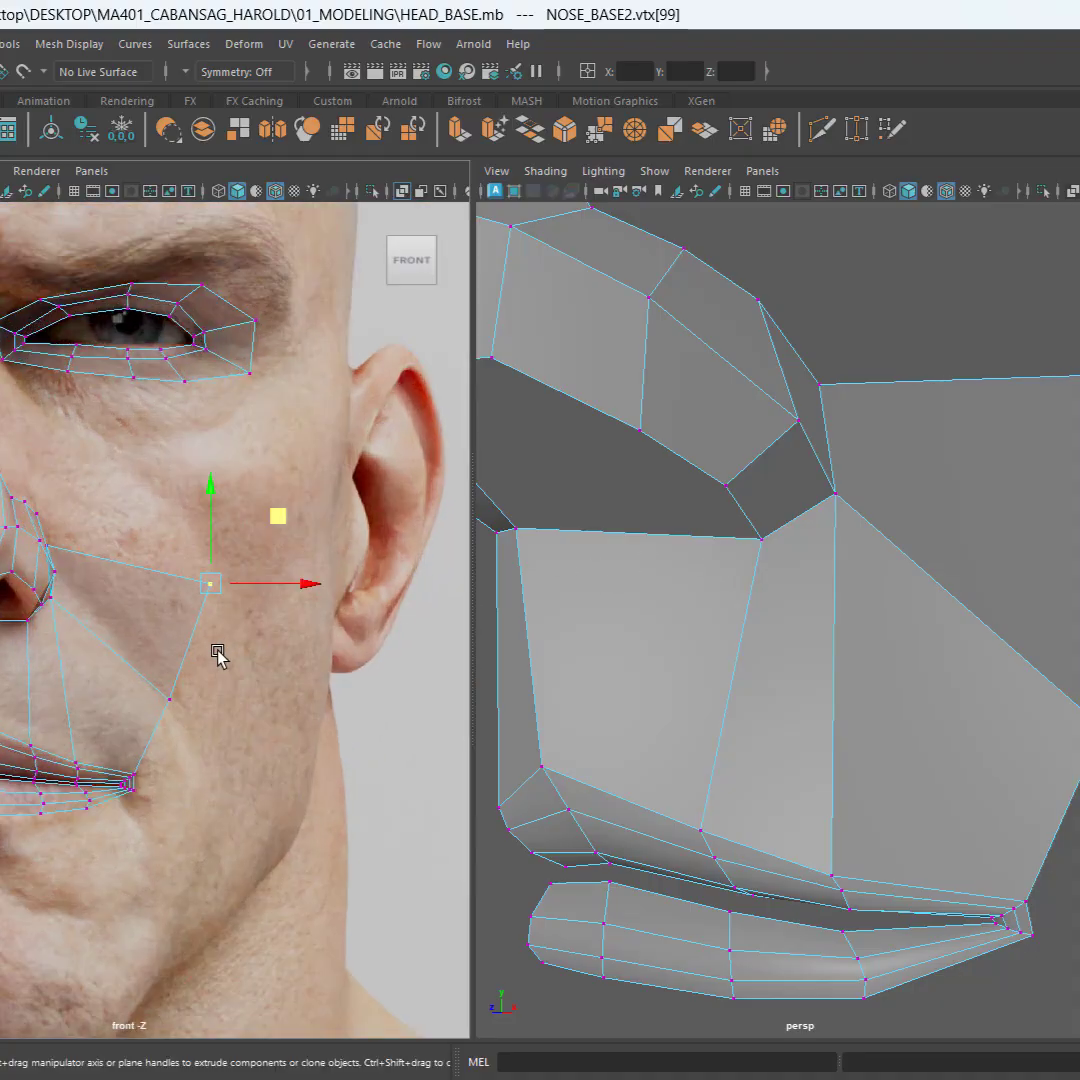
pyautogui.keyDown('alt'); pyautogui.moveTo(209, 674); pyautogui.dragTo(237, 639, button='middle'); pyautogui.keyUp('alt')
pyautogui.press('ctrl')
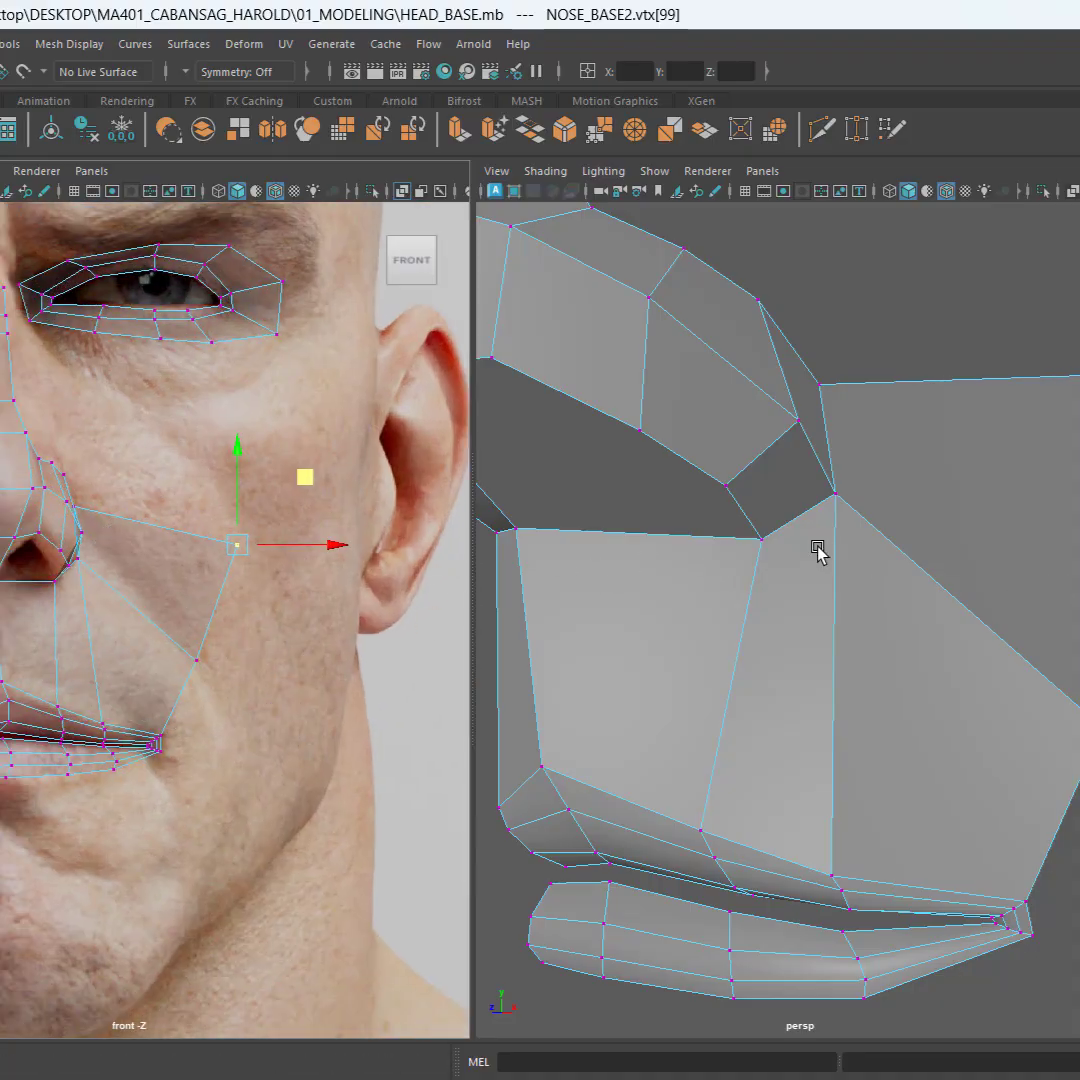
# Step: Change the perspective view to the orthographic side view and turn on X-ray shading over the profile reference
pyautogui.keyDown('alt'); pyautogui.moveTo(817, 552); pyautogui.dragTo(803, 567); pyautogui.keyUp('alt')
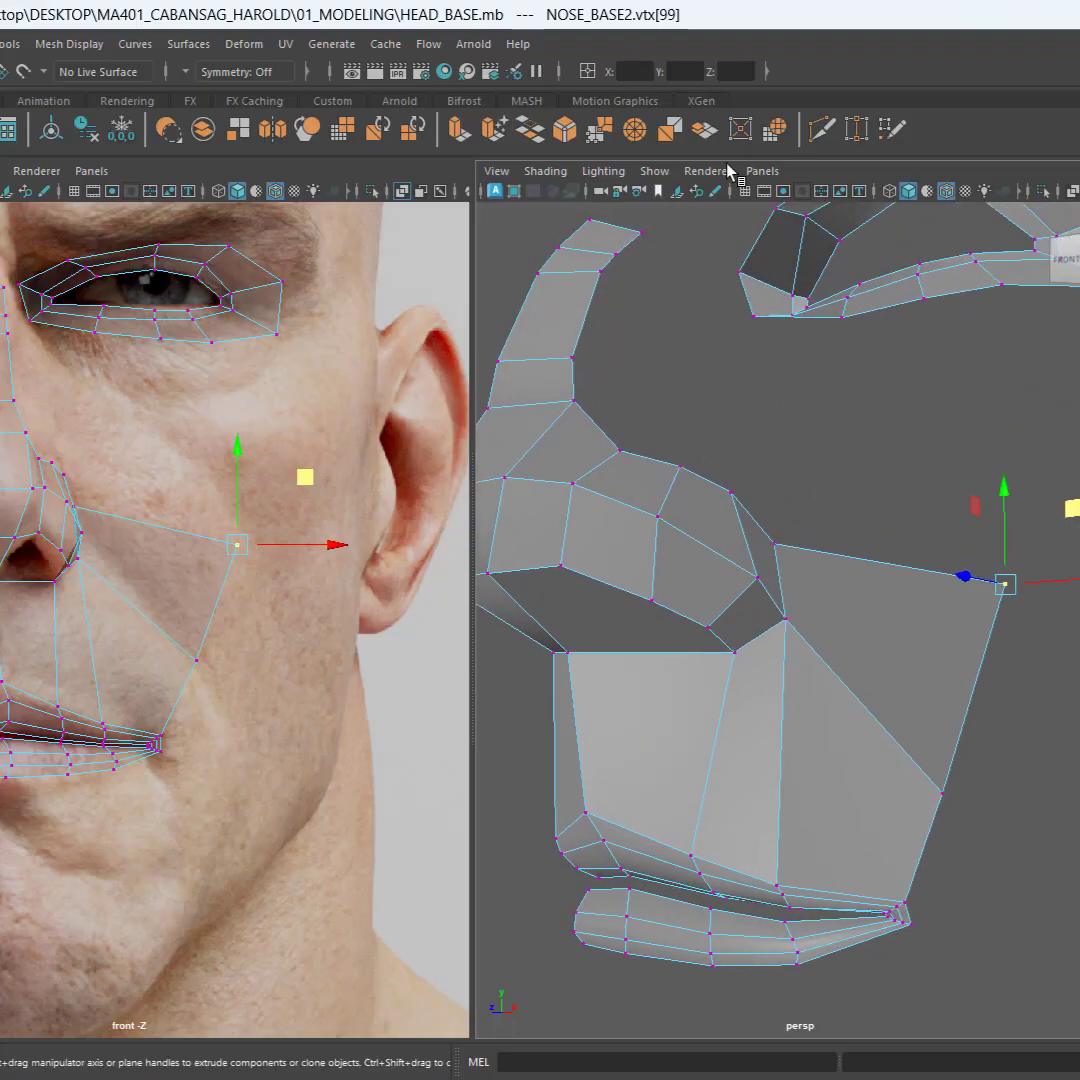
pyautogui.click(760, 170)
pyautogui.moveTo(875, 234)
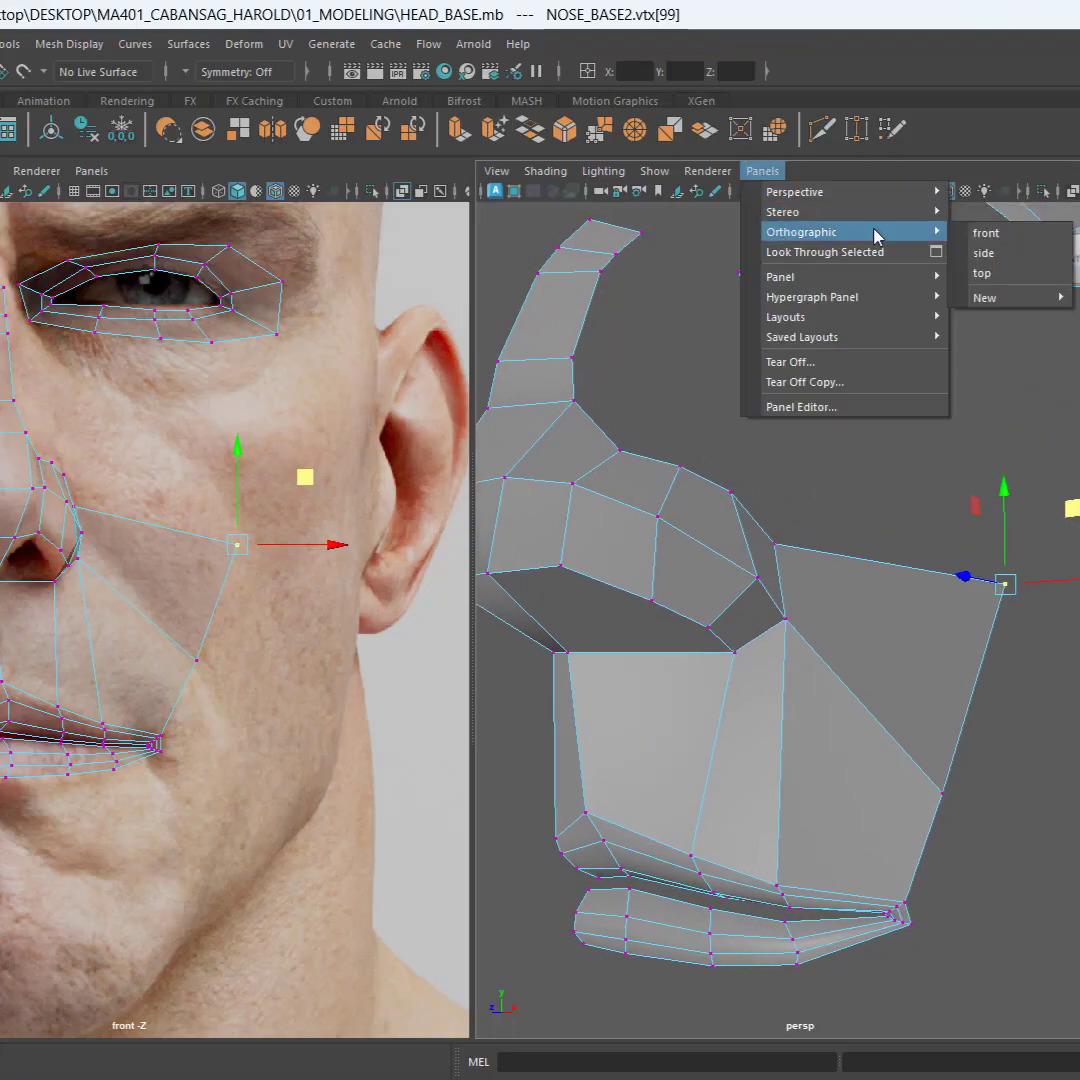
pyautogui.click(1040, 262)
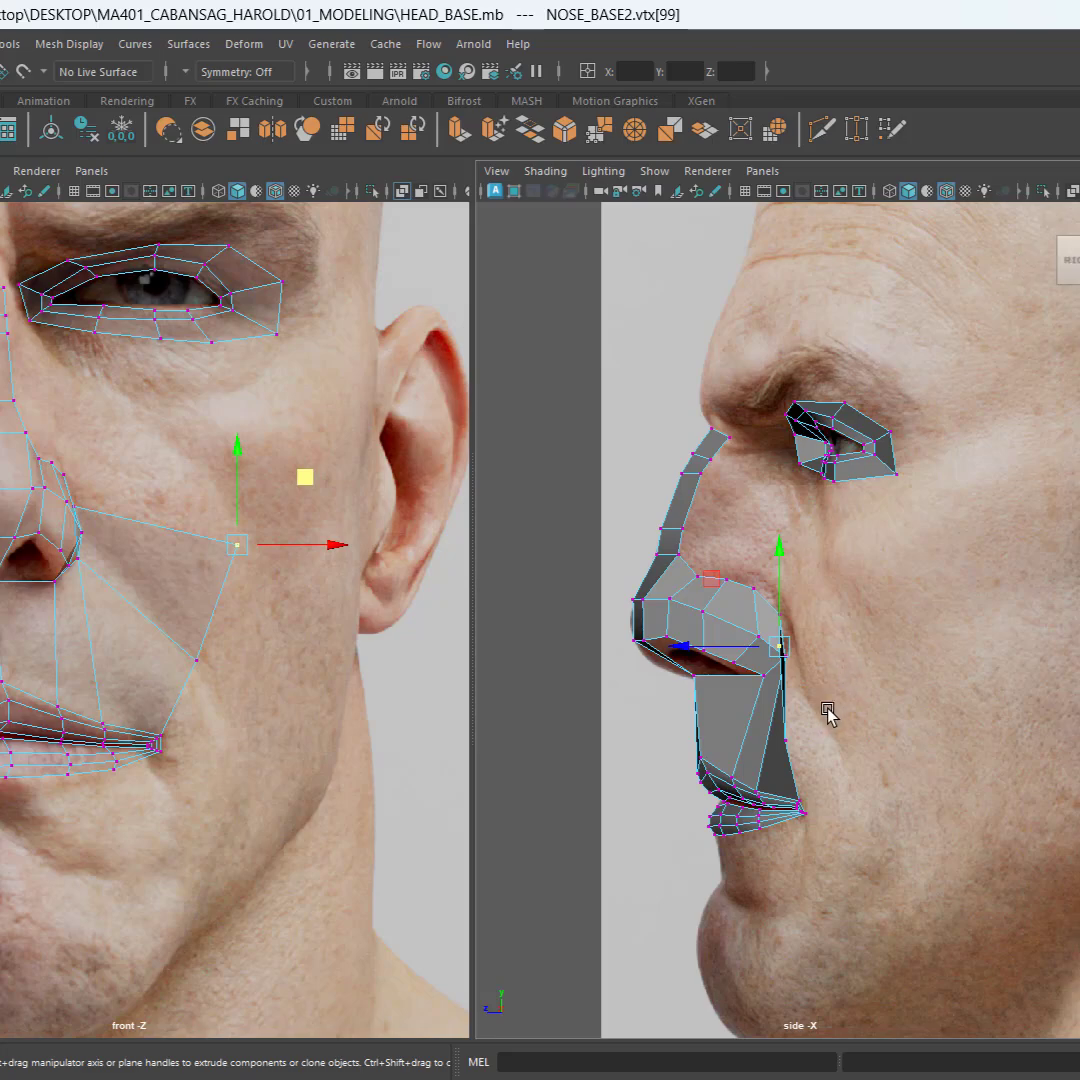
pyautogui.scroll(5, 827, 713)
pyautogui.keyDown('alt'); pyautogui.moveTo(827, 652); pyautogui.dragTo(849, 480, button='middle'); pyautogui.keyUp('alt')
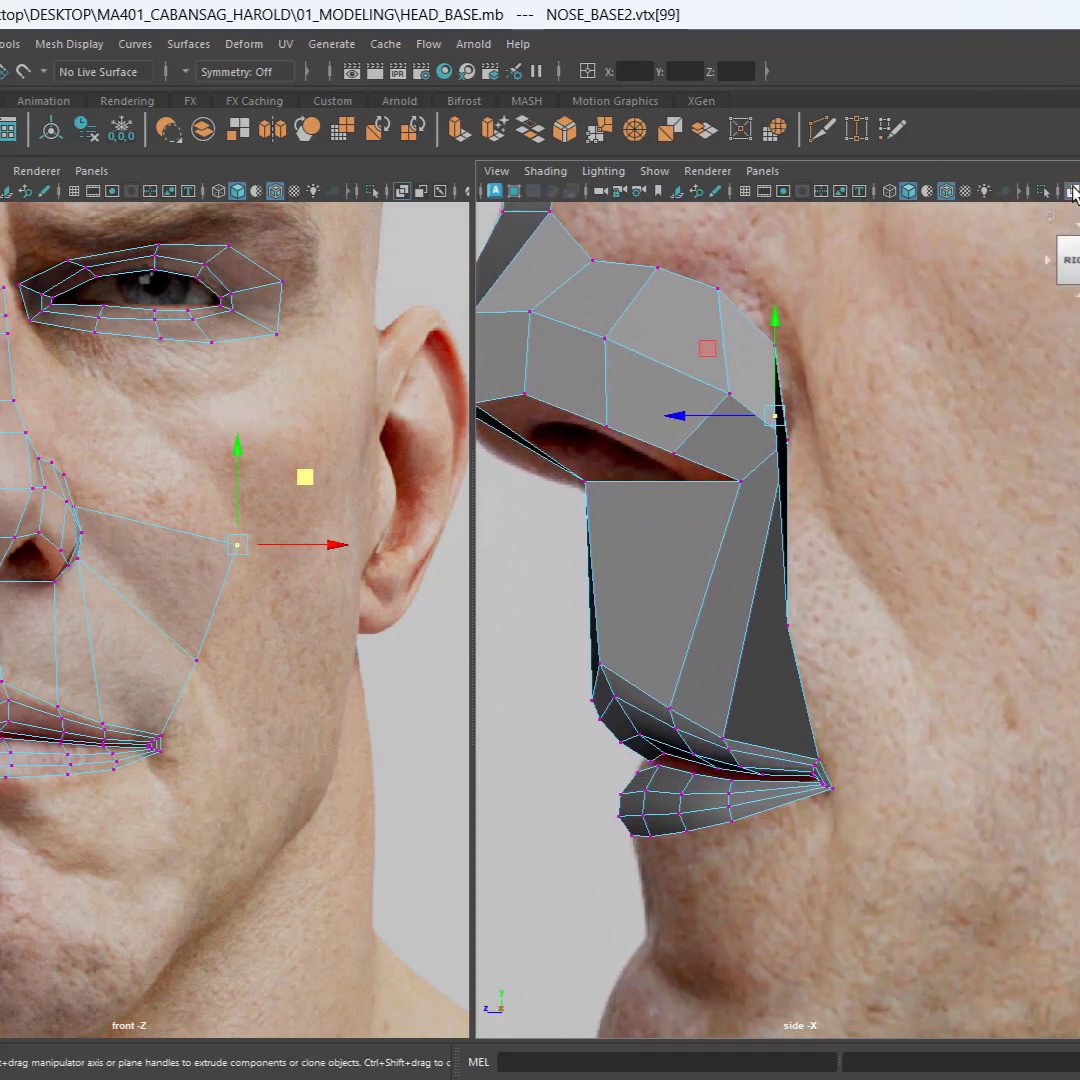
pyautogui.click(1074, 191)
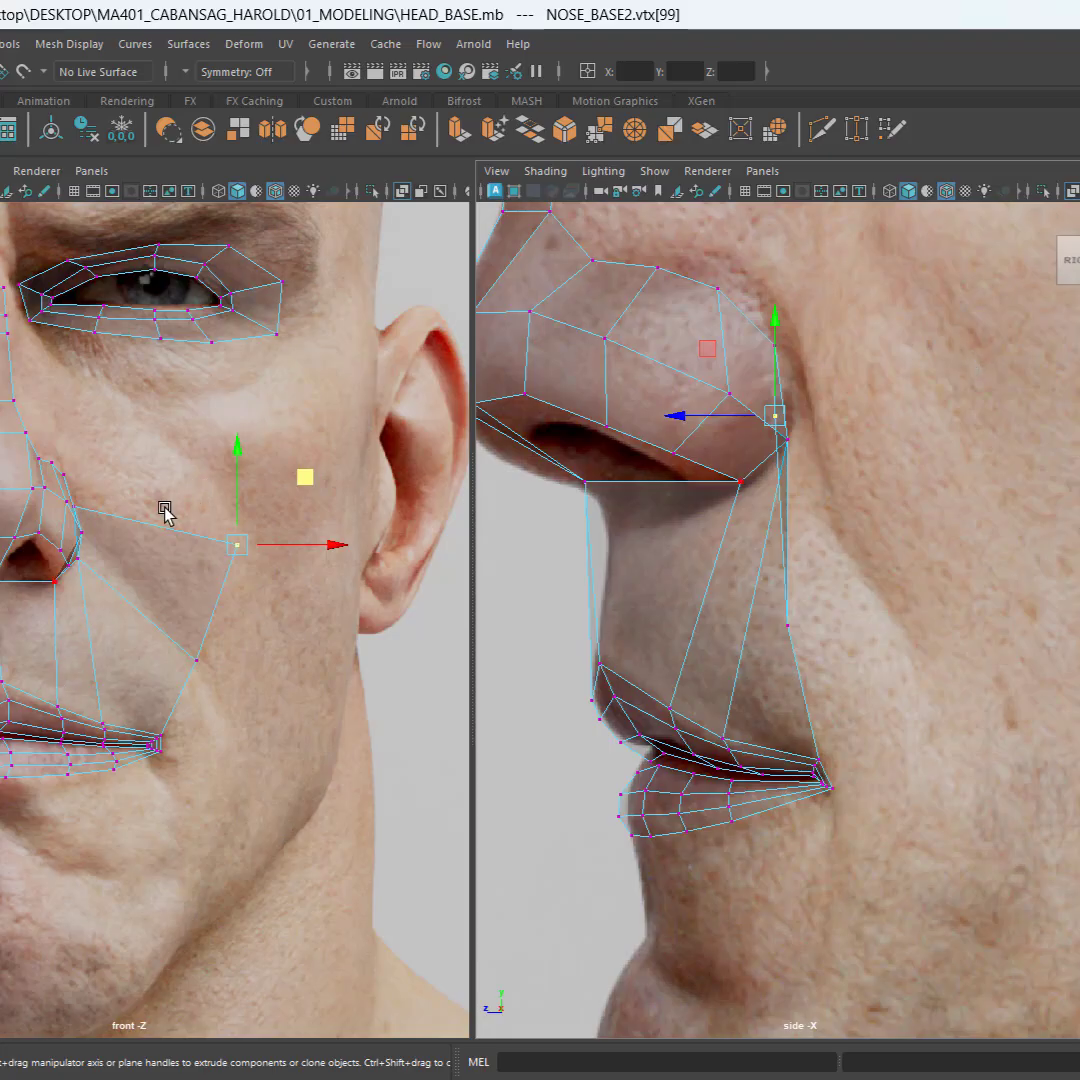
# Step: In the side view, move the cheek faces' two outer vertices back in depth to follow the cheek on the reference
pyautogui.moveTo(164, 507); pyautogui.dragTo(293, 606)
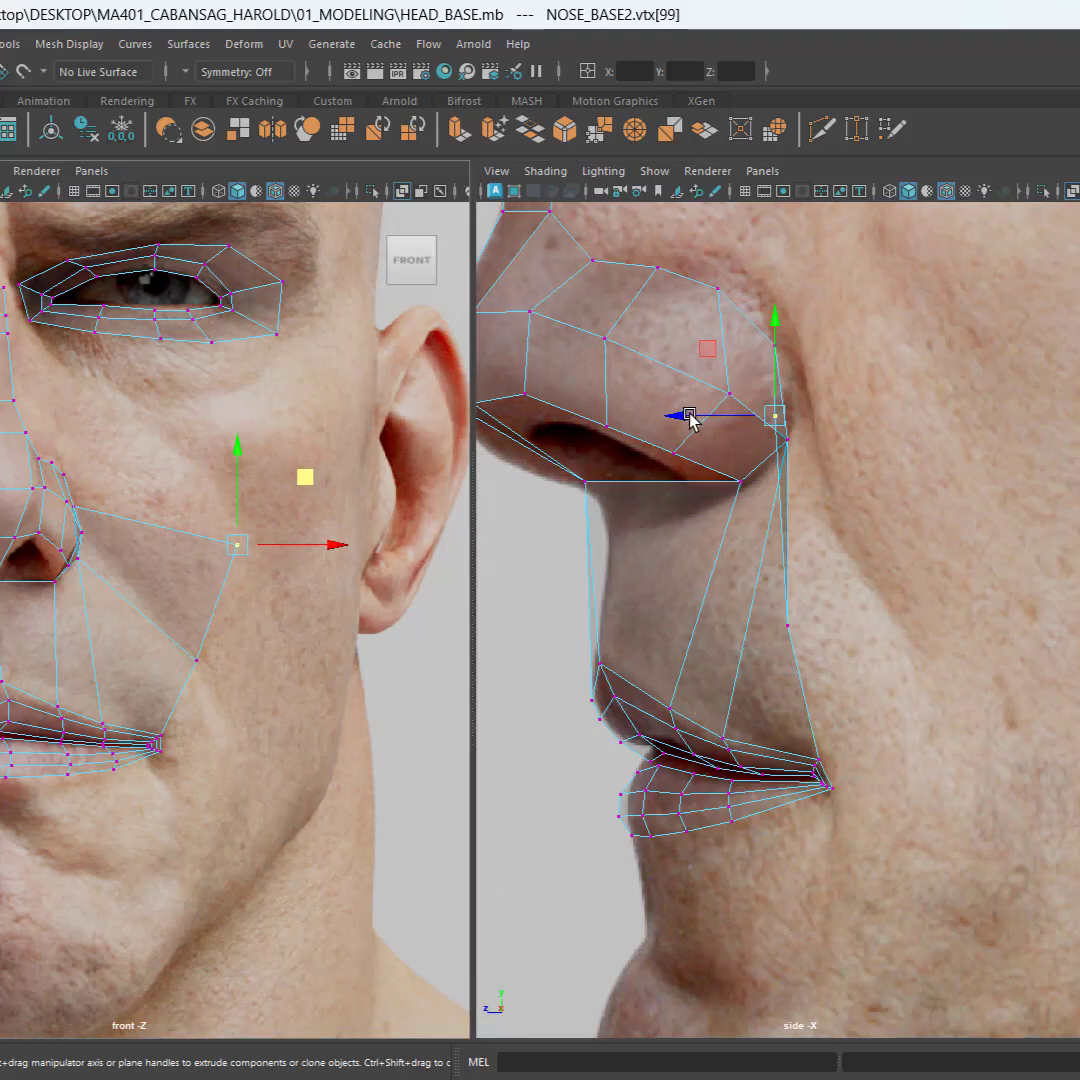
pyautogui.moveTo(689, 416); pyautogui.dragTo(909, 414)
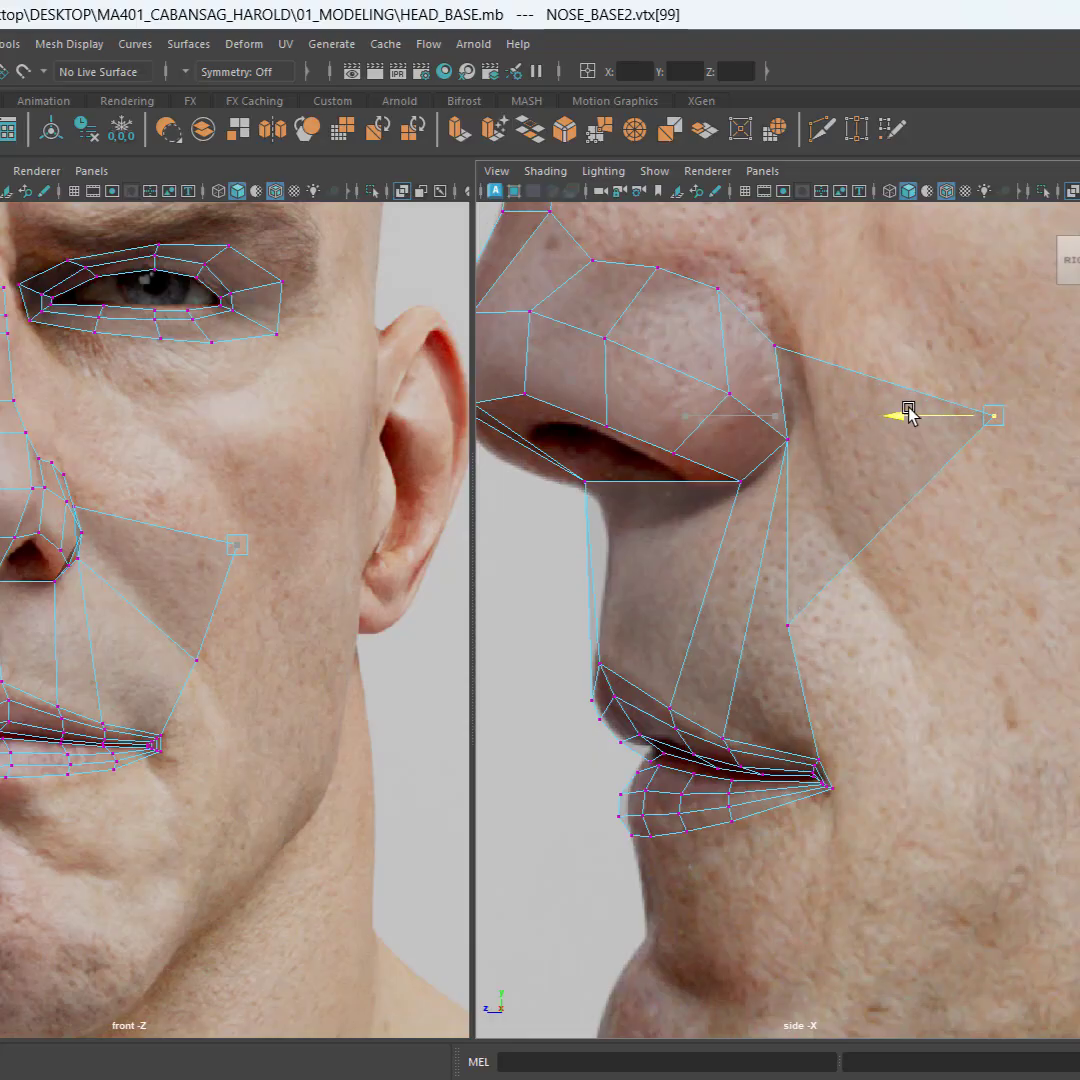
pyautogui.click(177, 683)
pyautogui.moveTo(693, 624); pyautogui.dragTo(807, 626)
pyautogui.keyDown('alt'); pyautogui.moveTo(945, 644); pyautogui.dragTo(869, 828, button='middle'); pyautogui.keyUp('alt')
pyautogui.click(925, 575)
pyautogui.moveTo(872, 570); pyautogui.dragTo(863, 571)
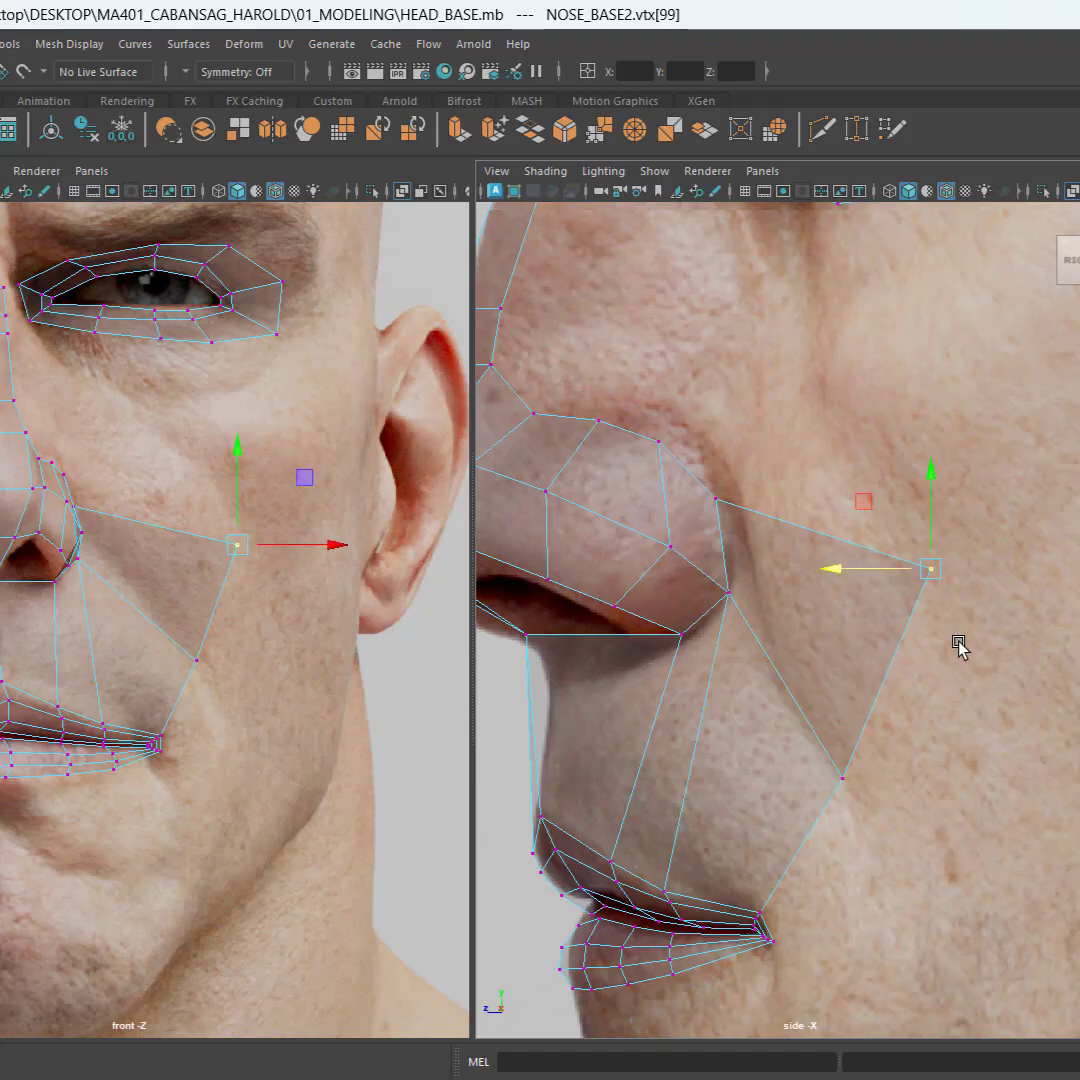
# Step: Save the head base scene
pyautogui.keyDown('alt'); pyautogui.moveTo(957, 644); pyautogui.dragTo(887, 857, button='middle'); pyautogui.keyUp('alt')
pyautogui.keyDown('alt'); pyautogui.moveTo(776, 697); pyautogui.dragTo(810, 682, button='middle'); pyautogui.keyUp('alt')
pyautogui.keyDown('alt'); pyautogui.moveTo(733, 685); pyautogui.dragTo(937, 703, button='middle'); pyautogui.keyUp('alt')
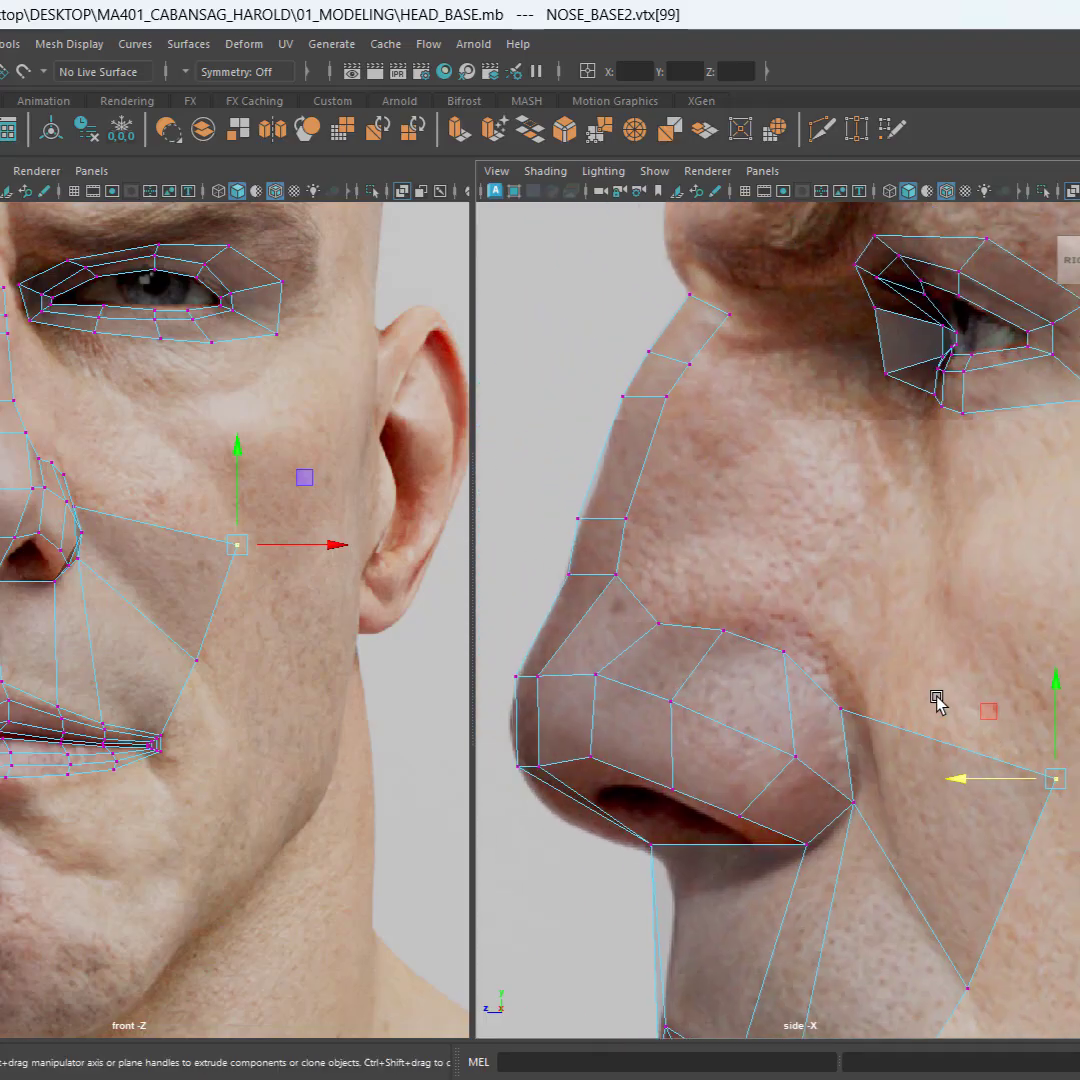
pyautogui.hotkey('ctrl', 's')
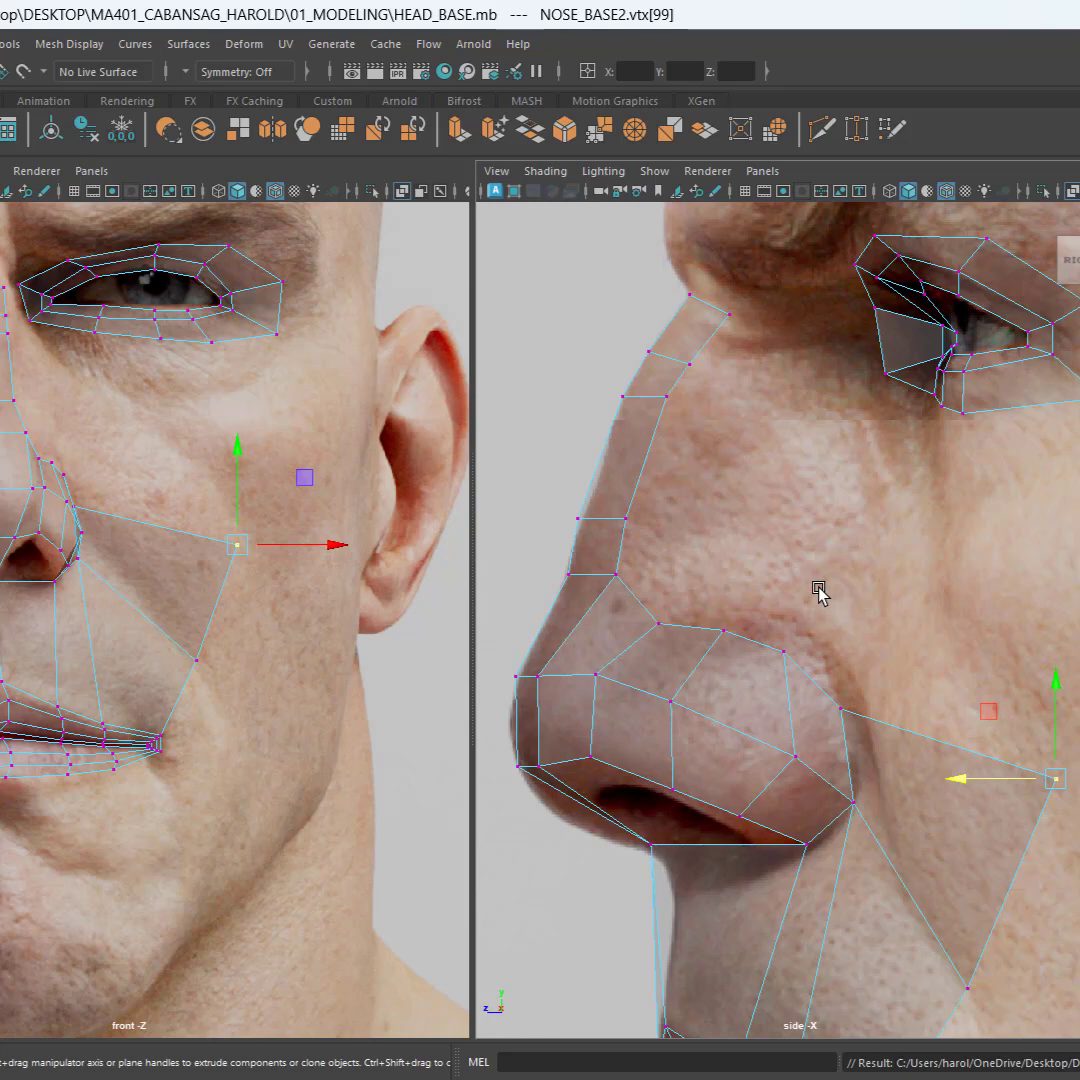
# Step: Switch the nose mesh to edge selection mode in the side view
pyautogui.keyDown('alt'); pyautogui.moveTo(680, 603); pyautogui.dragTo(926, 663, button='middle'); pyautogui.keyUp('alt')
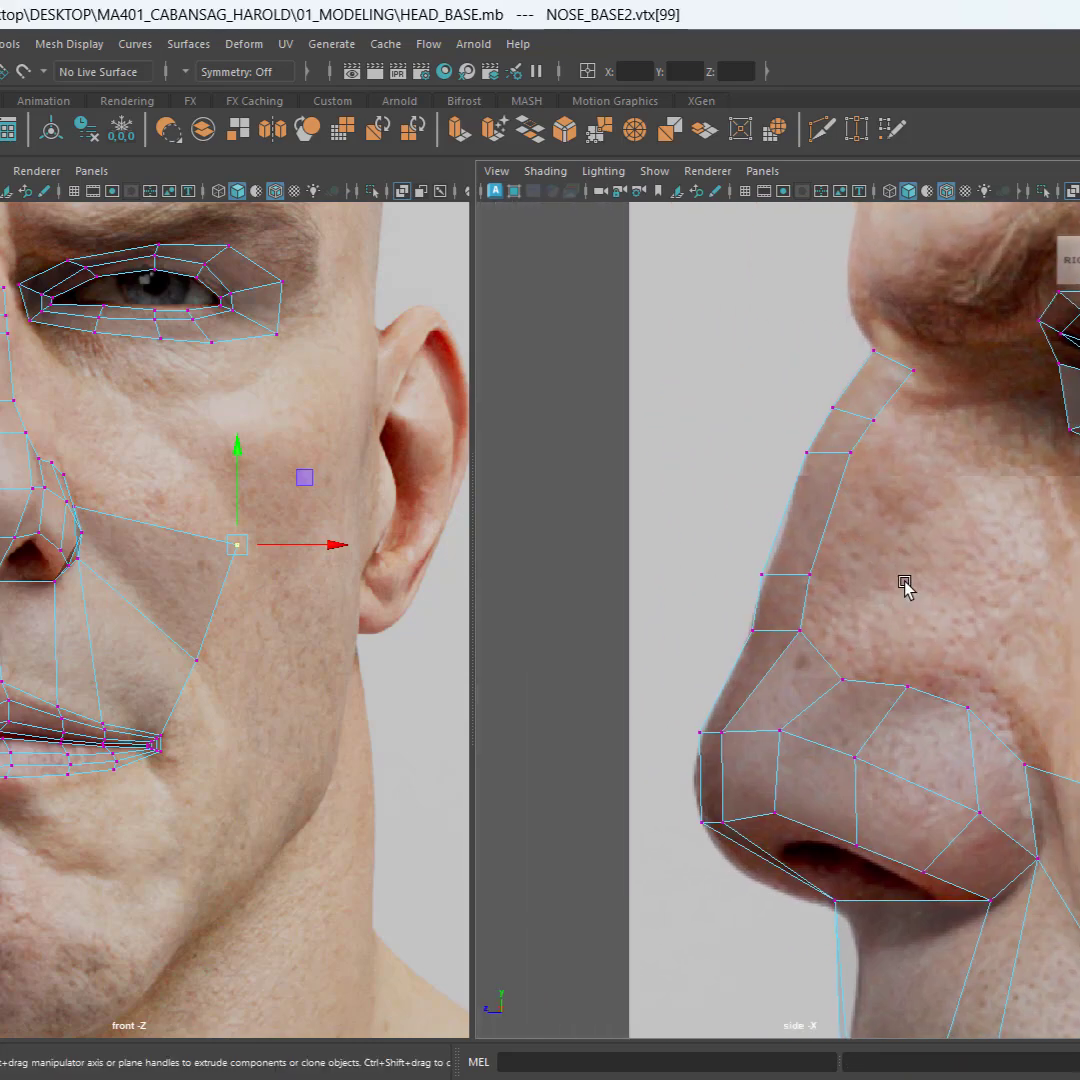
pyautogui.press('ctrl')
pyautogui.press('ctrl')
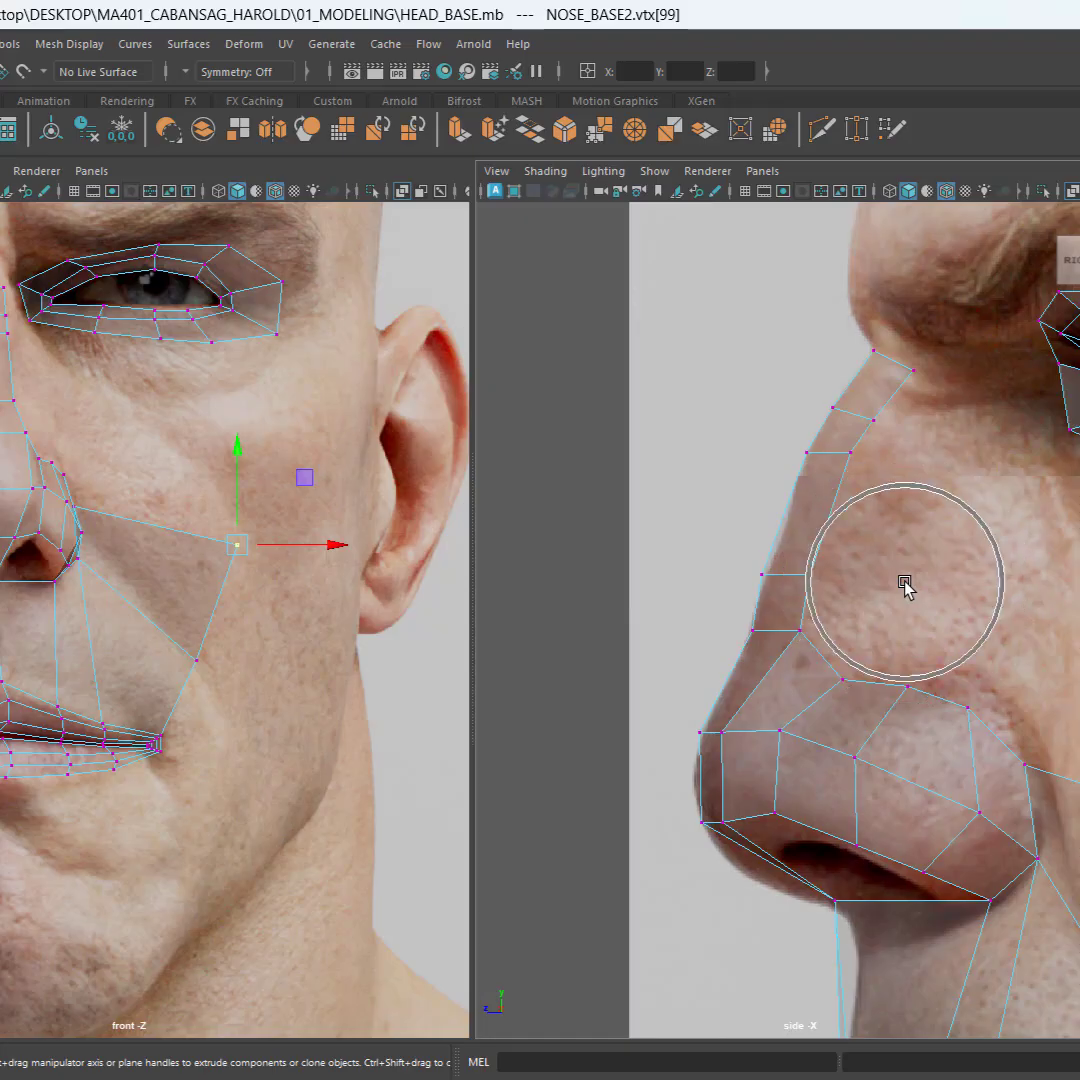
pyautogui.scroll(3, 901, 588)
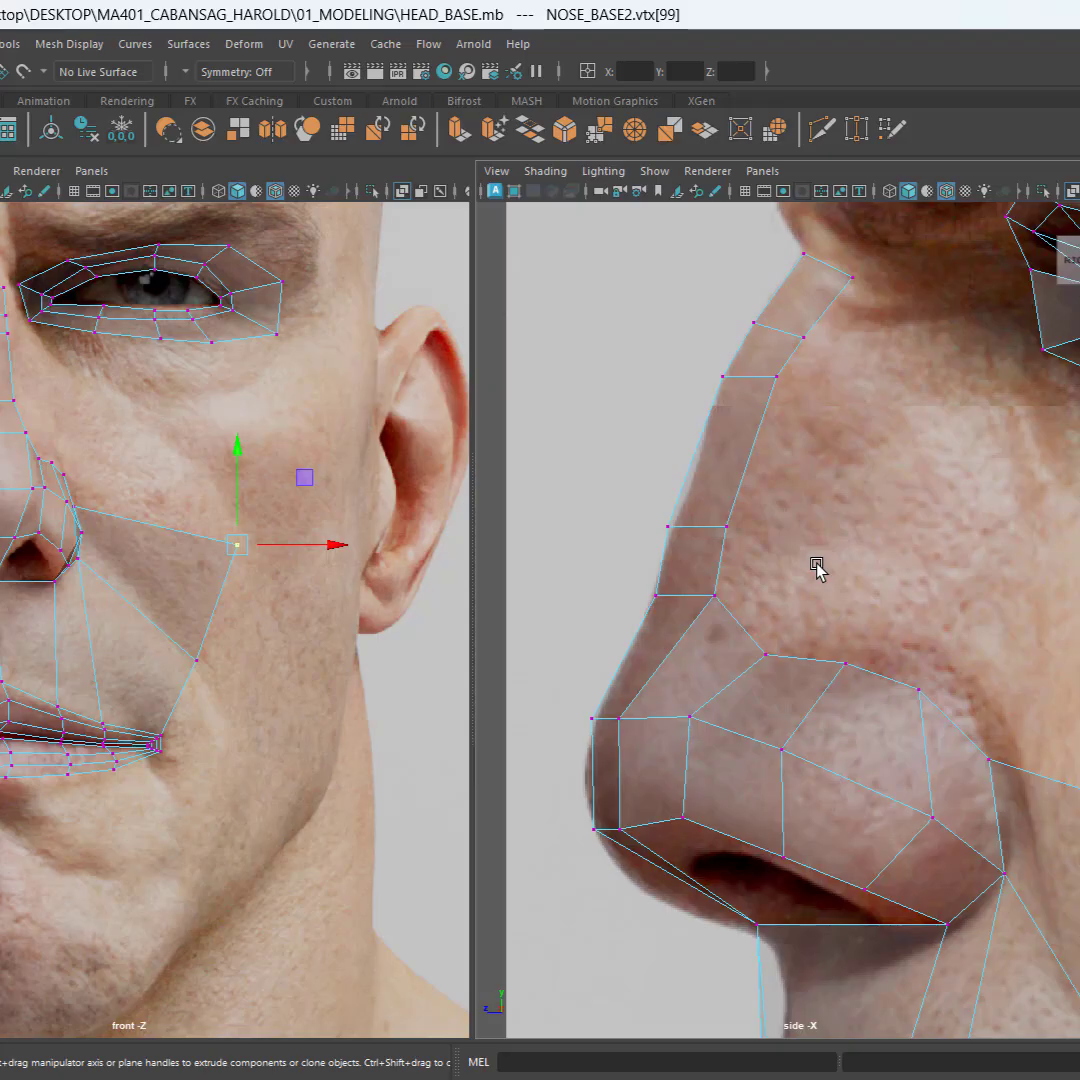
pyautogui.press('ctrl')
pyautogui.press('F10')
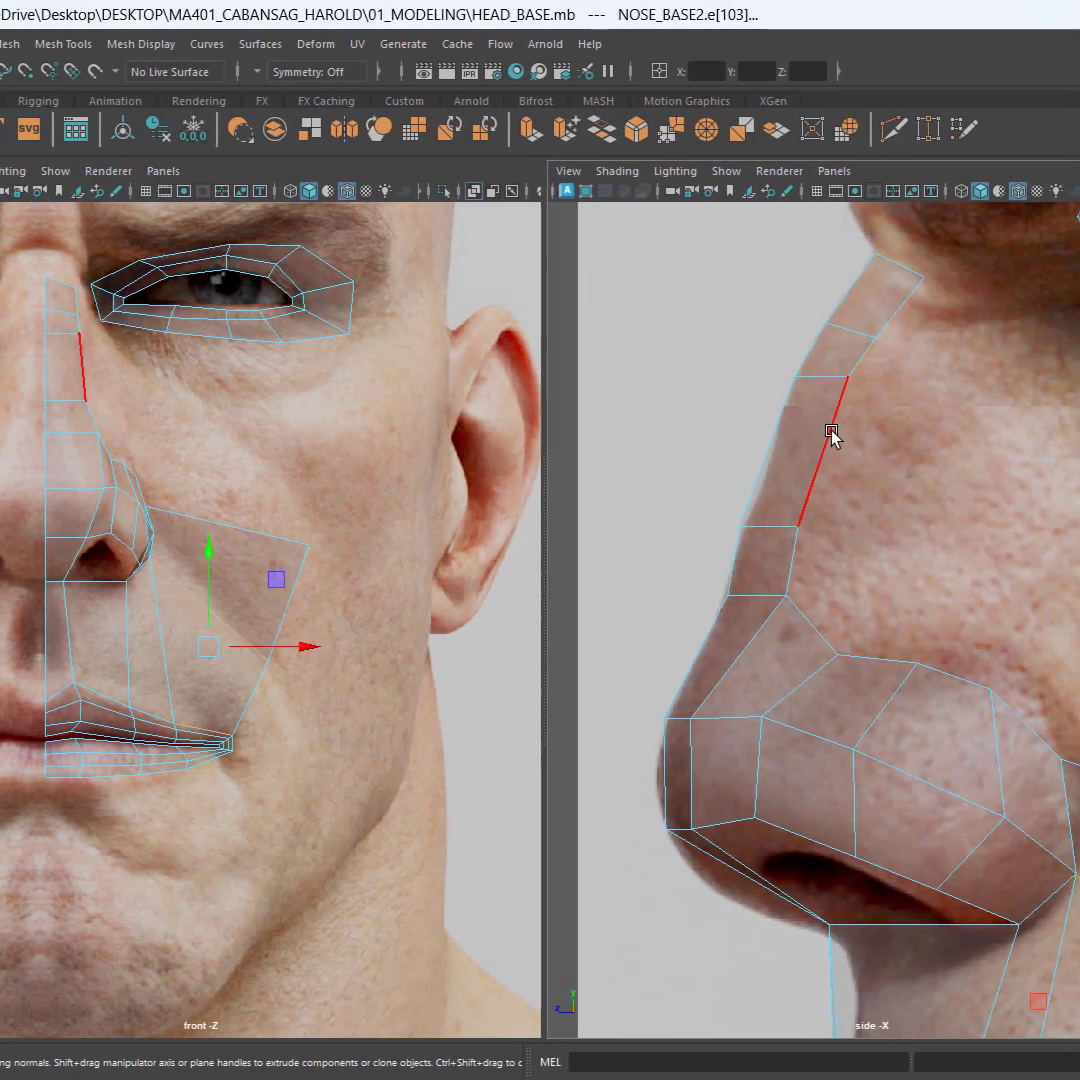
pyautogui.click(760, 432)
pyautogui.press('ctrl')
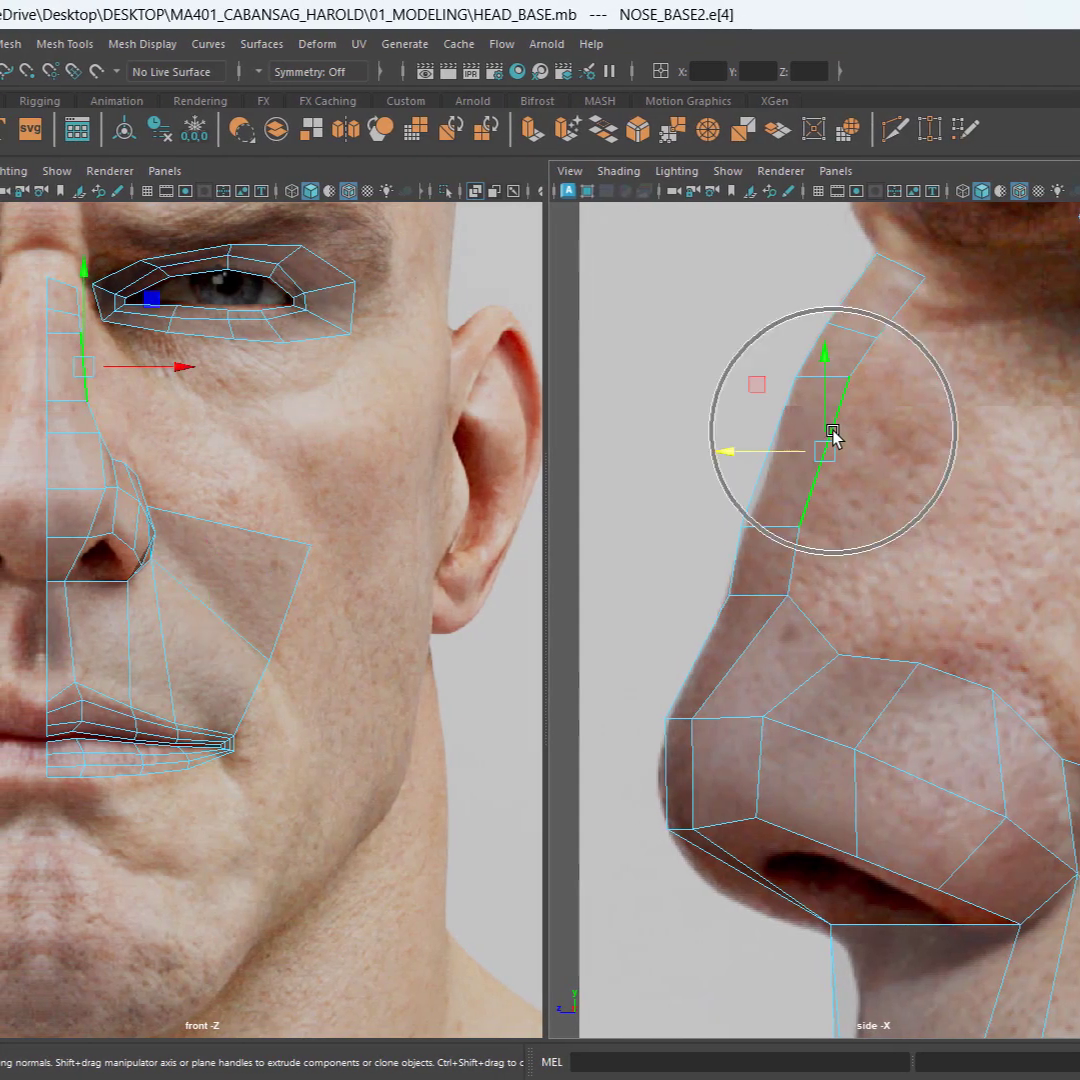
pyautogui.press('ctrl')
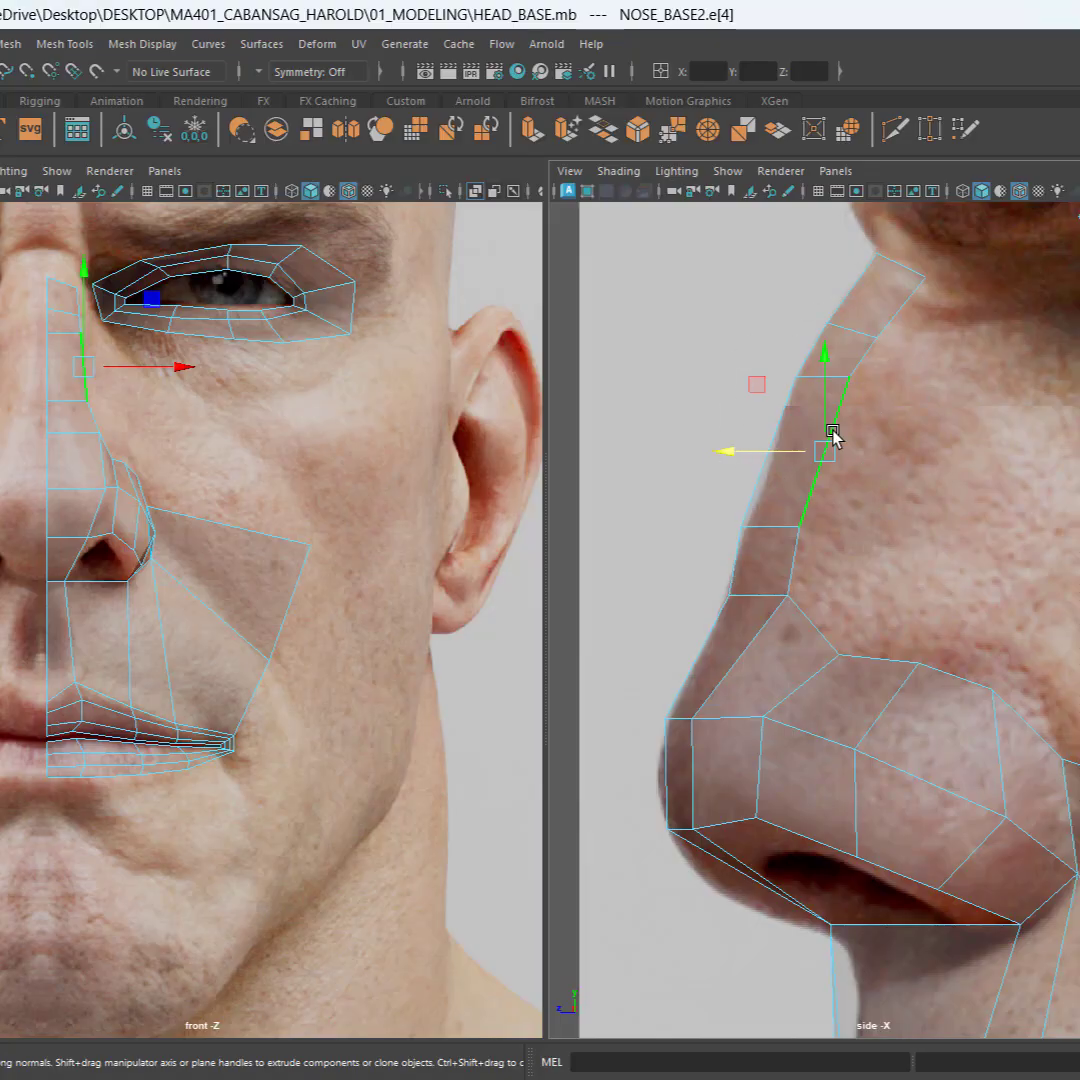
pyautogui.keyDown('alt'); pyautogui.moveTo(906, 434); pyautogui.dragTo(908, 480, button='middle'); pyautogui.keyUp('alt')
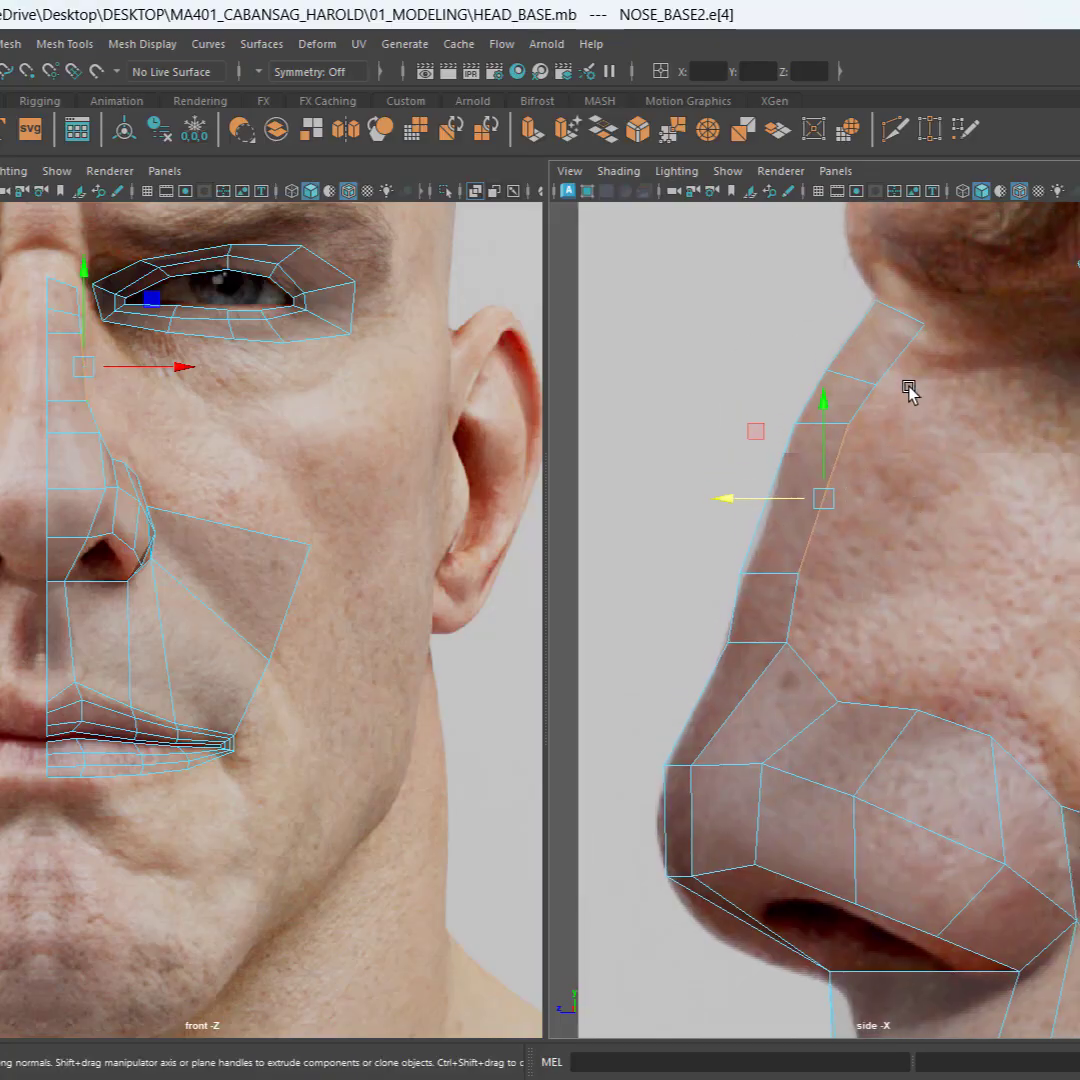
pyautogui.click(898, 372)
pyautogui.click(840, 500)
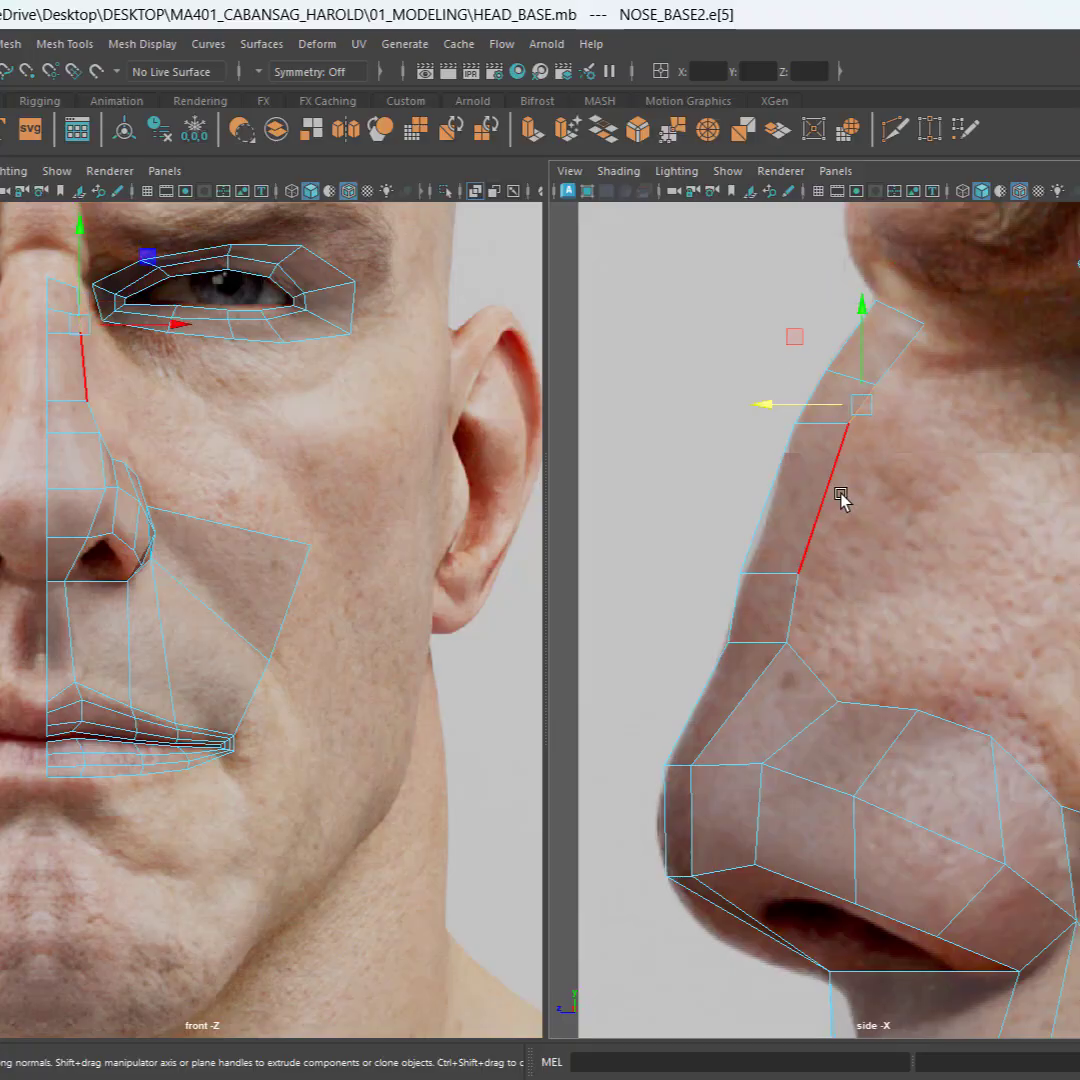
pyautogui.click(818, 502)
pyautogui.press('ctrl')
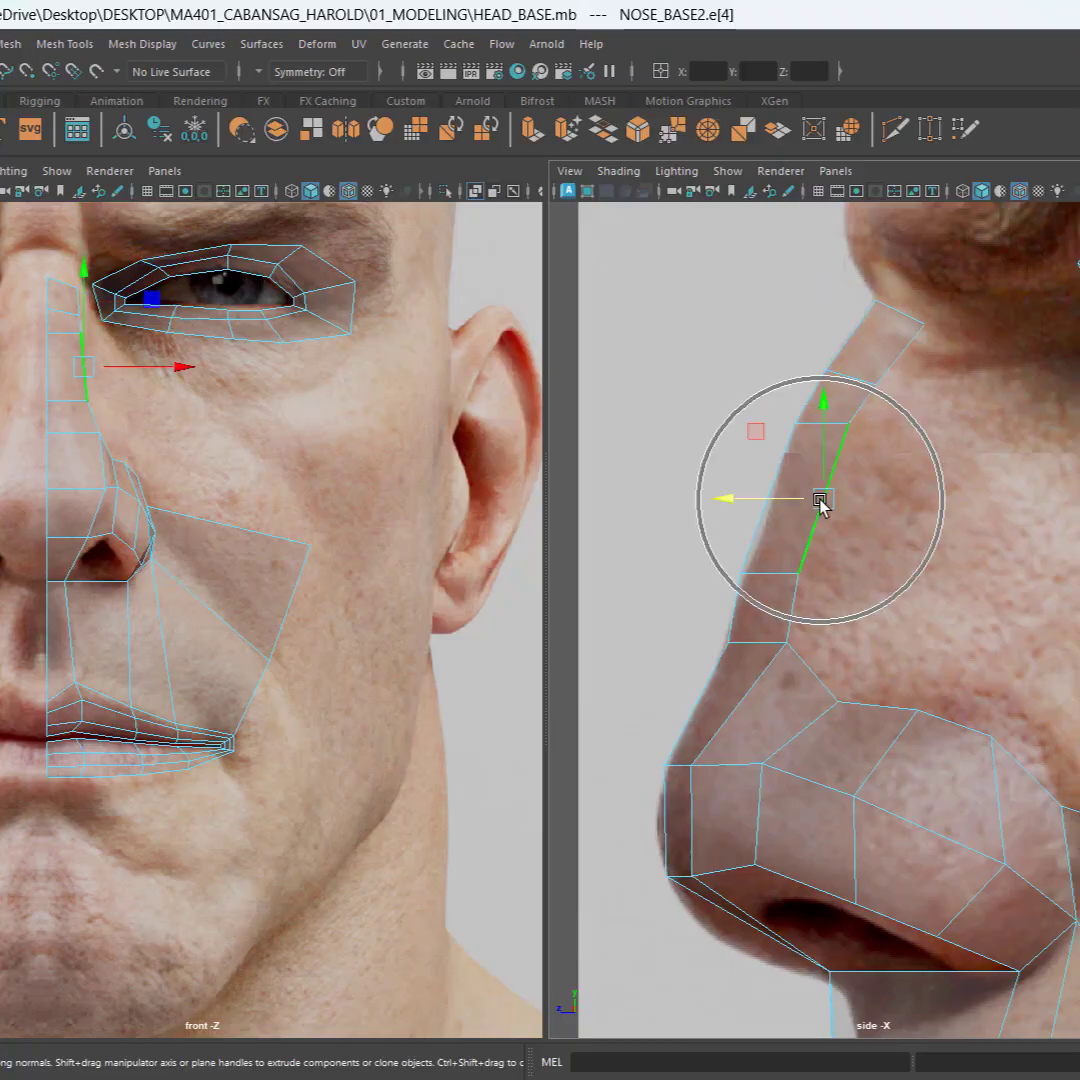
pyautogui.press('ctrl')
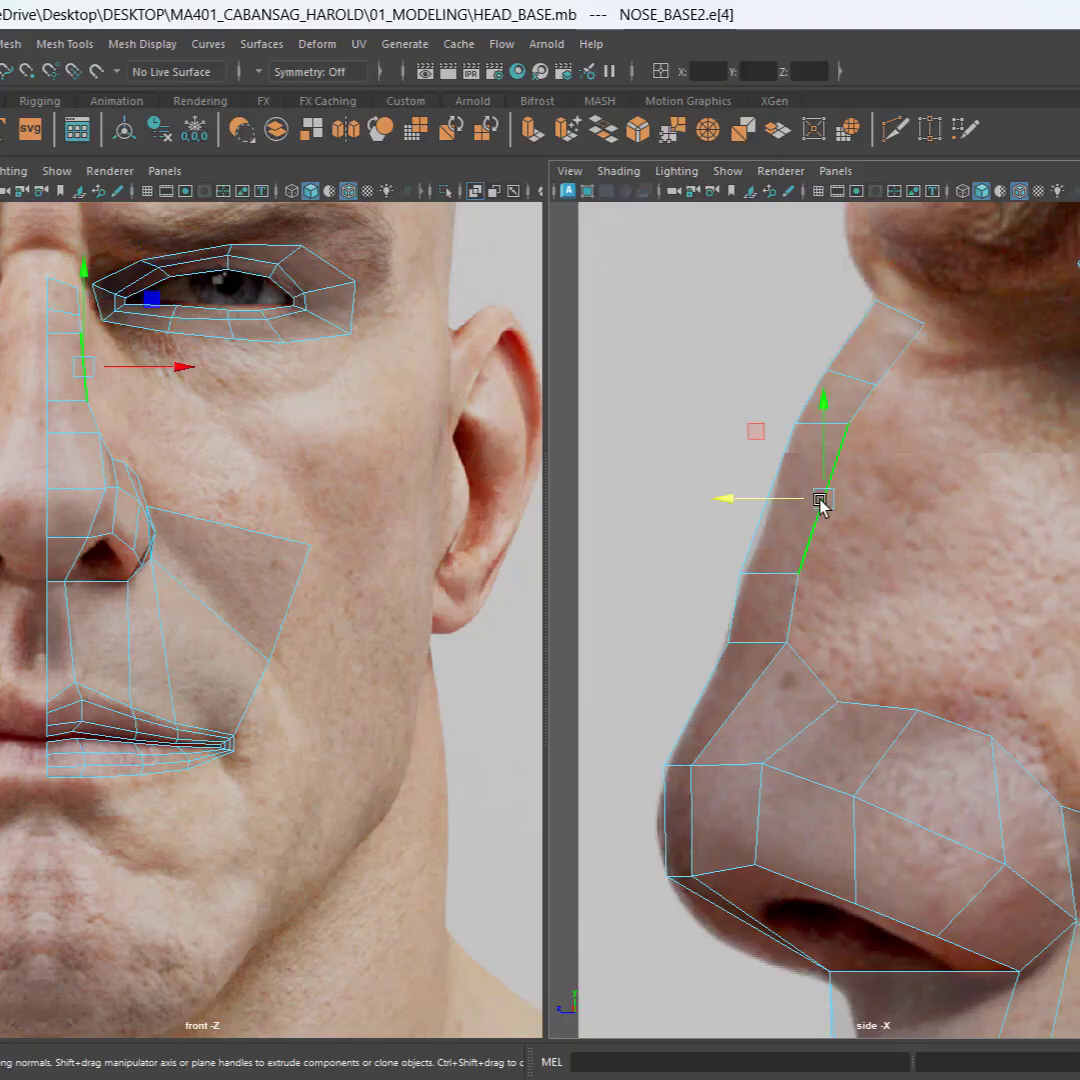
pyautogui.press('ctrl')
pyautogui.press('ctrl')
pyautogui.press('ctrl')
pyautogui.keyDown('shift'); pyautogui.click(875, 706); pyautogui.keyUp('shift')
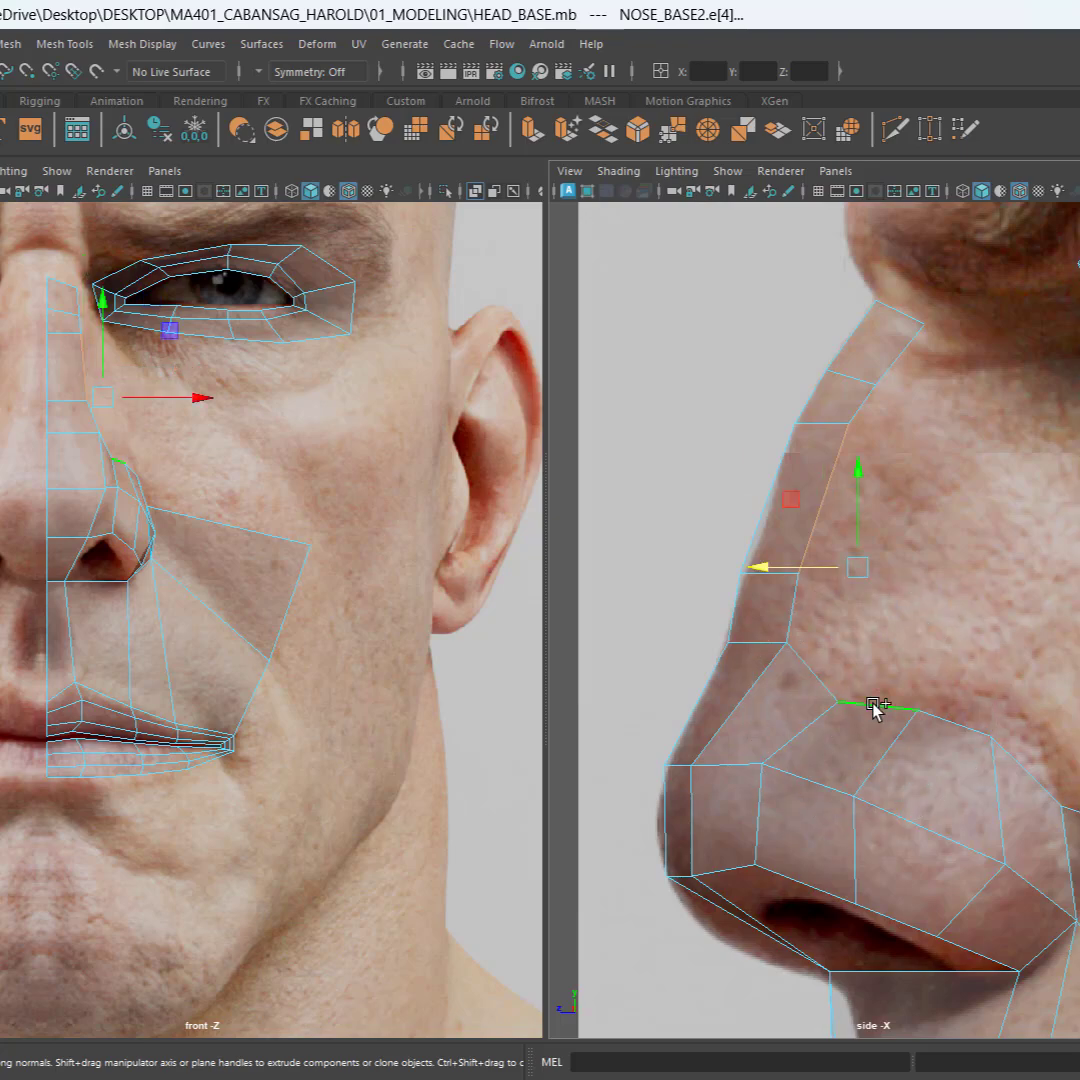
pyautogui.press('ctrl')
pyautogui.press('ctrl')
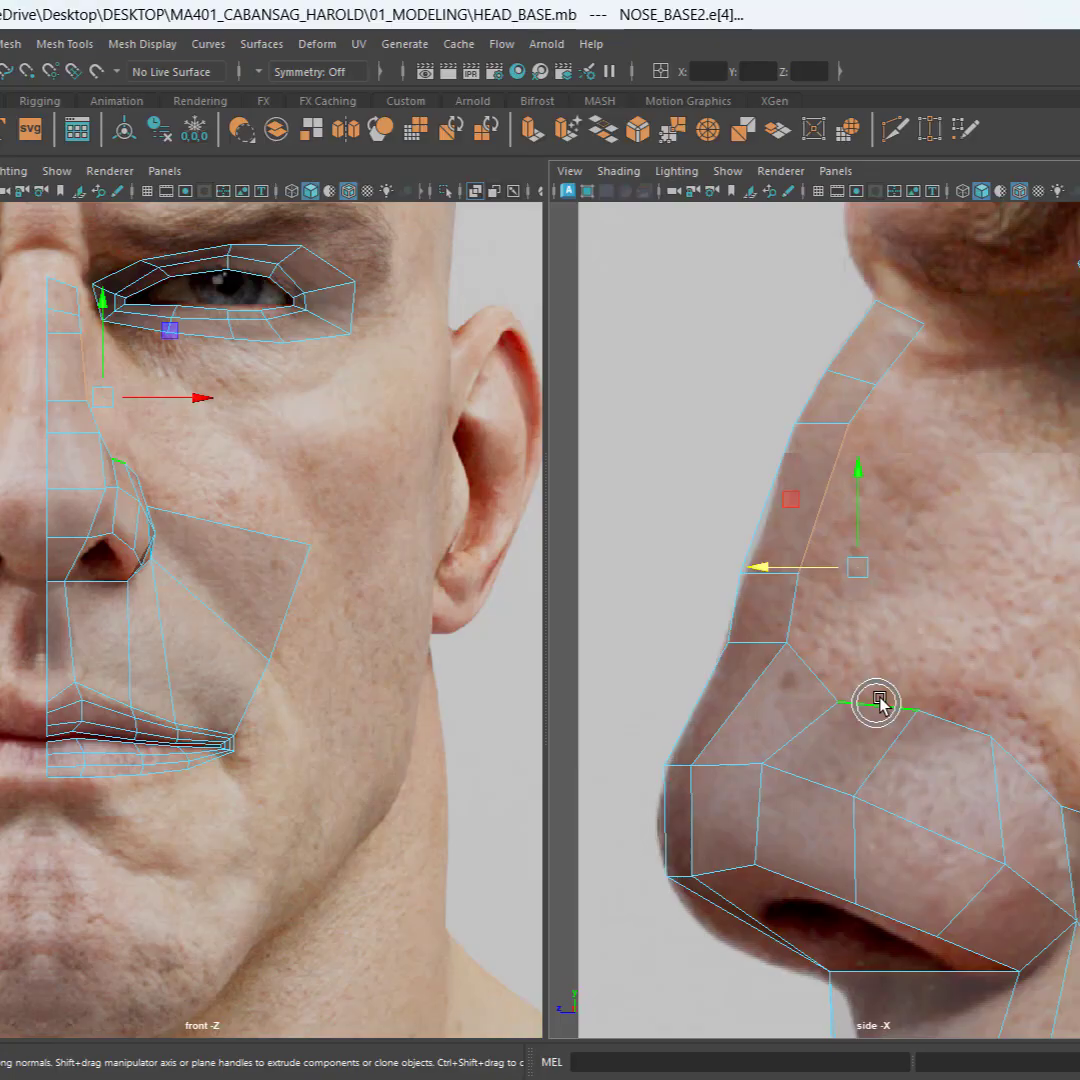
pyautogui.click(982, 636)
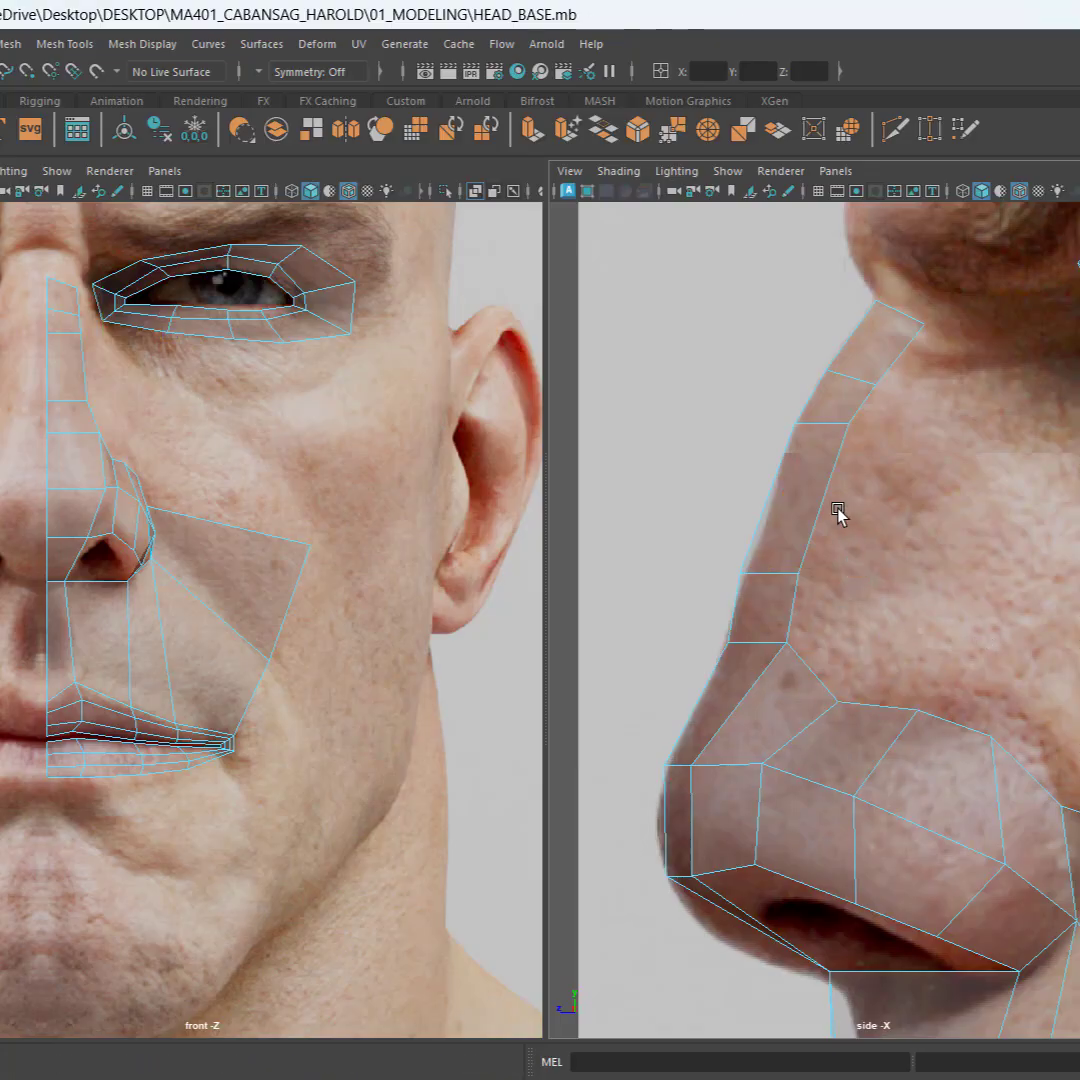
# Step: Bridge the long outer edge of the nose bridge strip to the front top edge of the nostril wing
pyautogui.click(830, 493)
pyautogui.press('q')
pyautogui.keyDown('shift'); pyautogui.click(883, 708); pyautogui.keyUp('shift')
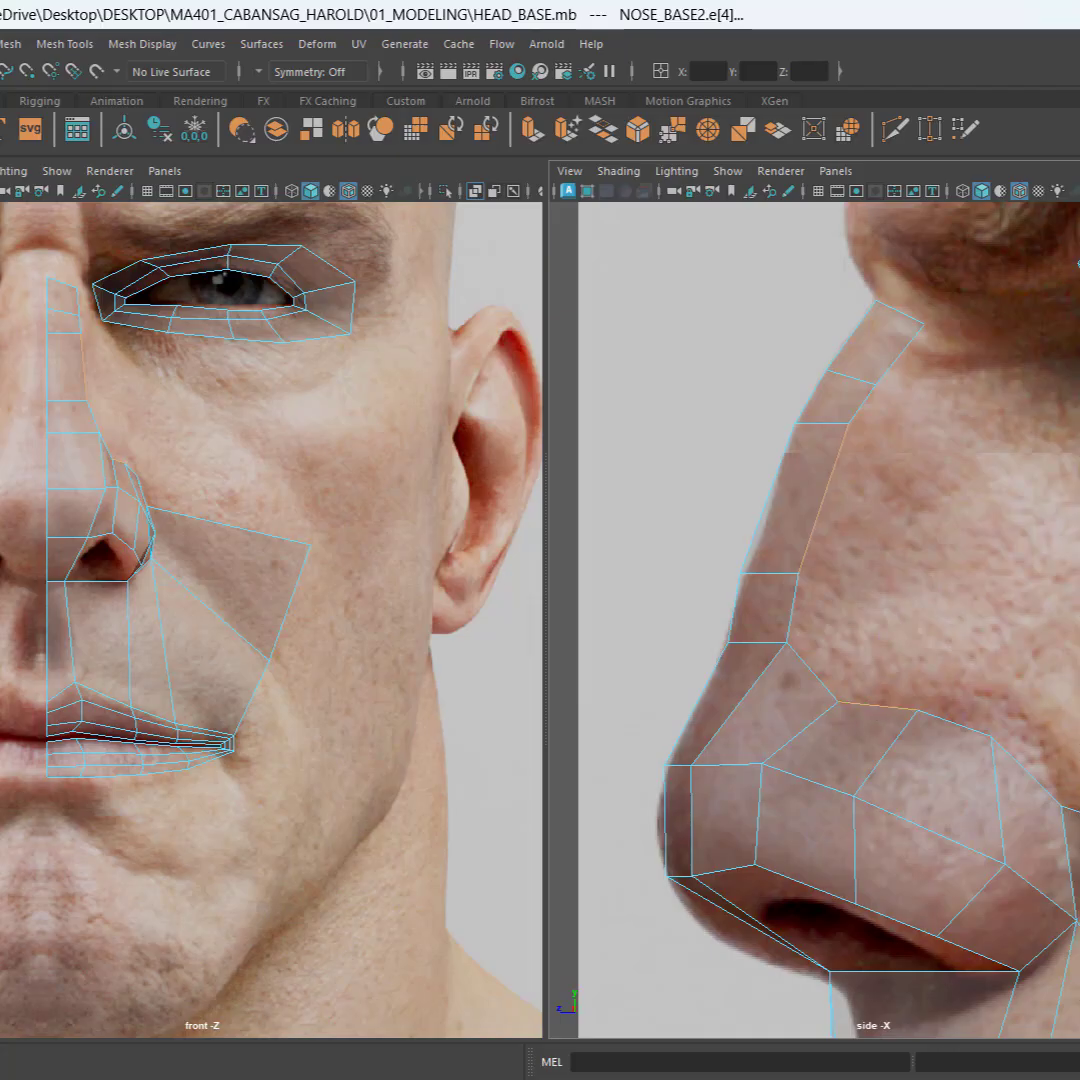
pyautogui.press('g')
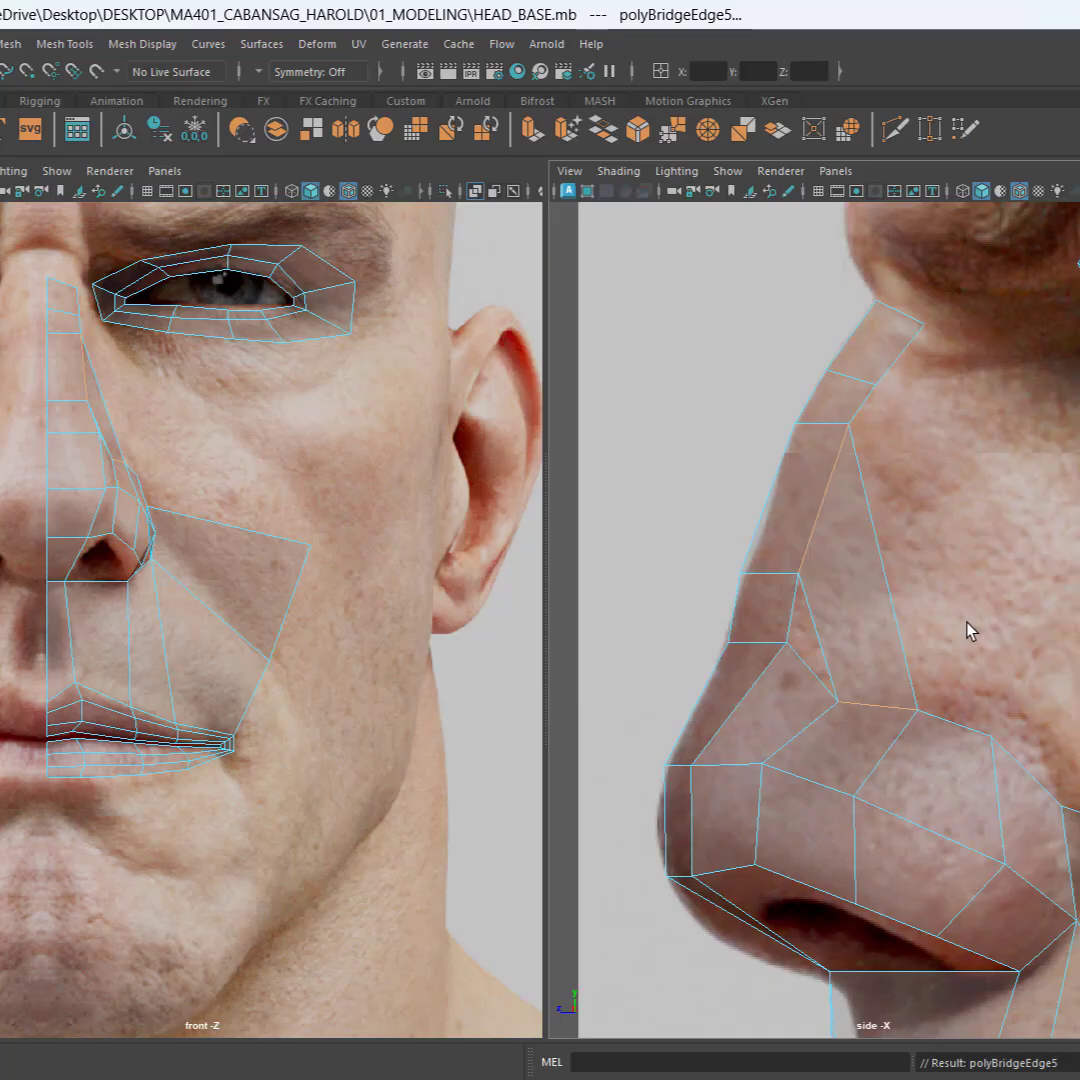
# Step: Cut a new edge across the bridged face on the side of the nose at its 50% midpoint
pyautogui.scroll(1, 967, 623)
pyautogui.keyDown('alt'); pyautogui.moveTo(967, 623); pyautogui.dragTo(1011, 553, button='middle'); pyautogui.keyUp('alt')
pyautogui.scroll(1, 1011, 553)
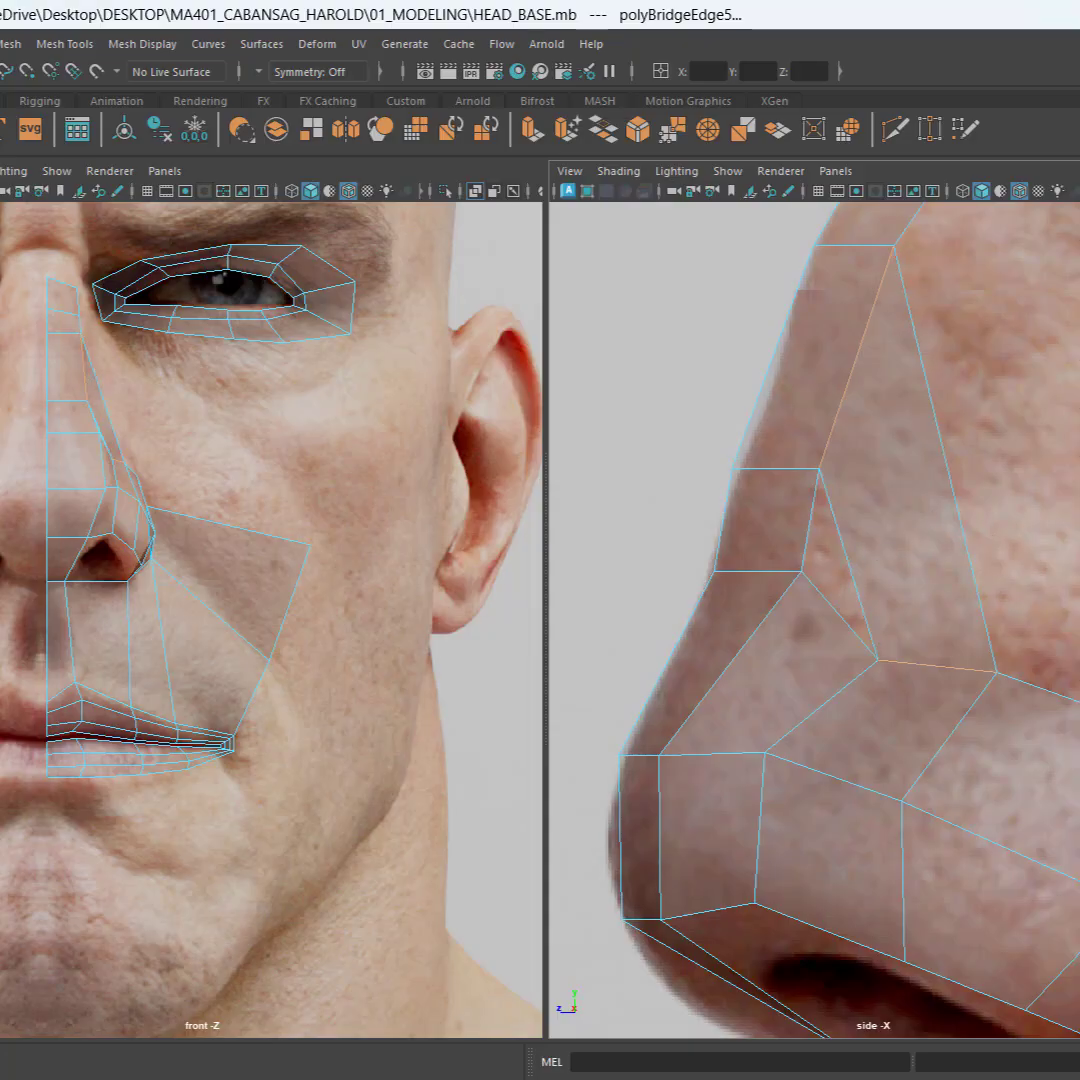
pyautogui.hotkey('ctrl', 'shift', 'x')
pyautogui.click(856, 588)
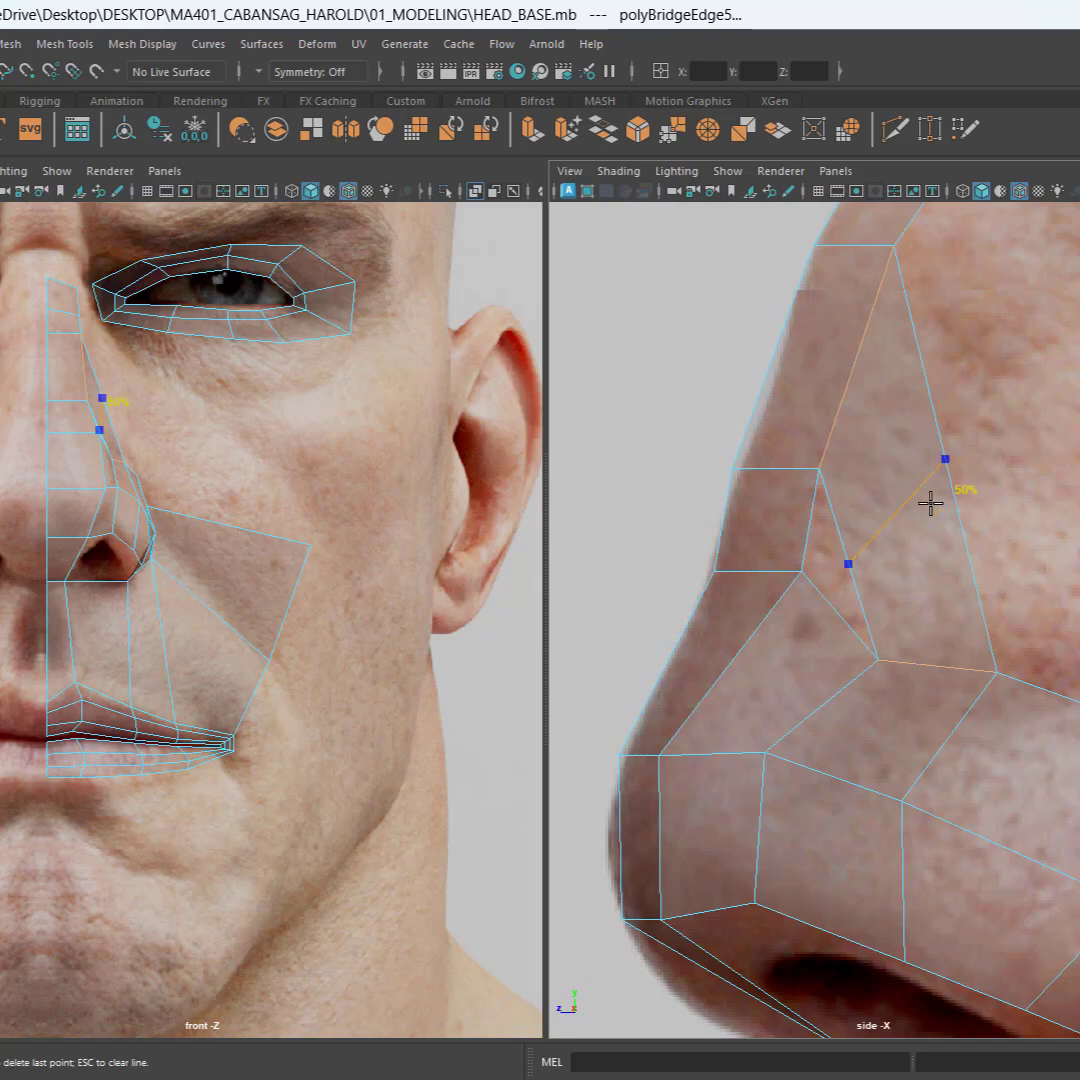
pyautogui.press('Return')
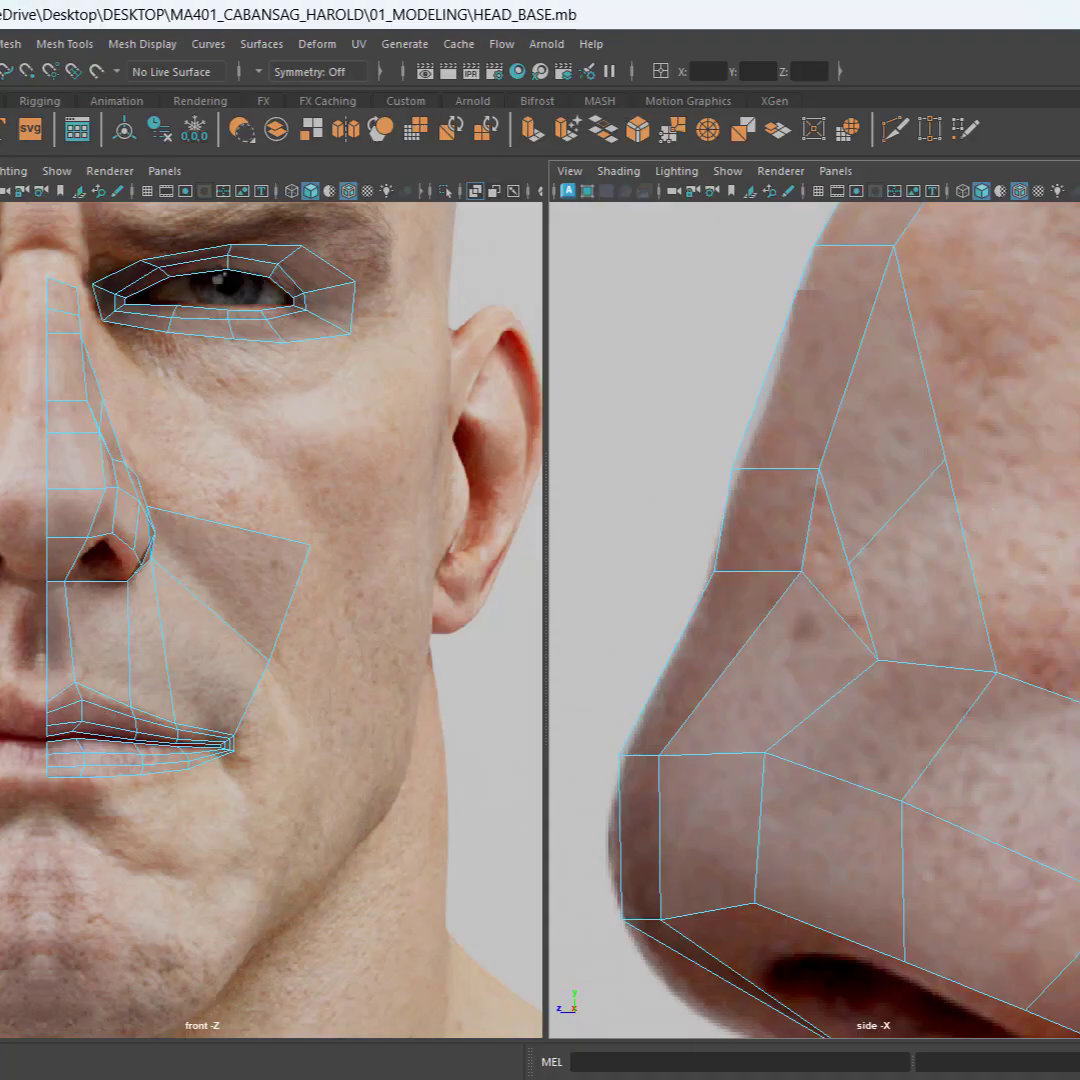
# Step: Target-weld the new cut's front vertex onto the neighbouring nose strip corner vertex to close the triangular gap
pyautogui.press('F9')
pyautogui.moveTo(834, 593); pyautogui.dragTo(836, 595)
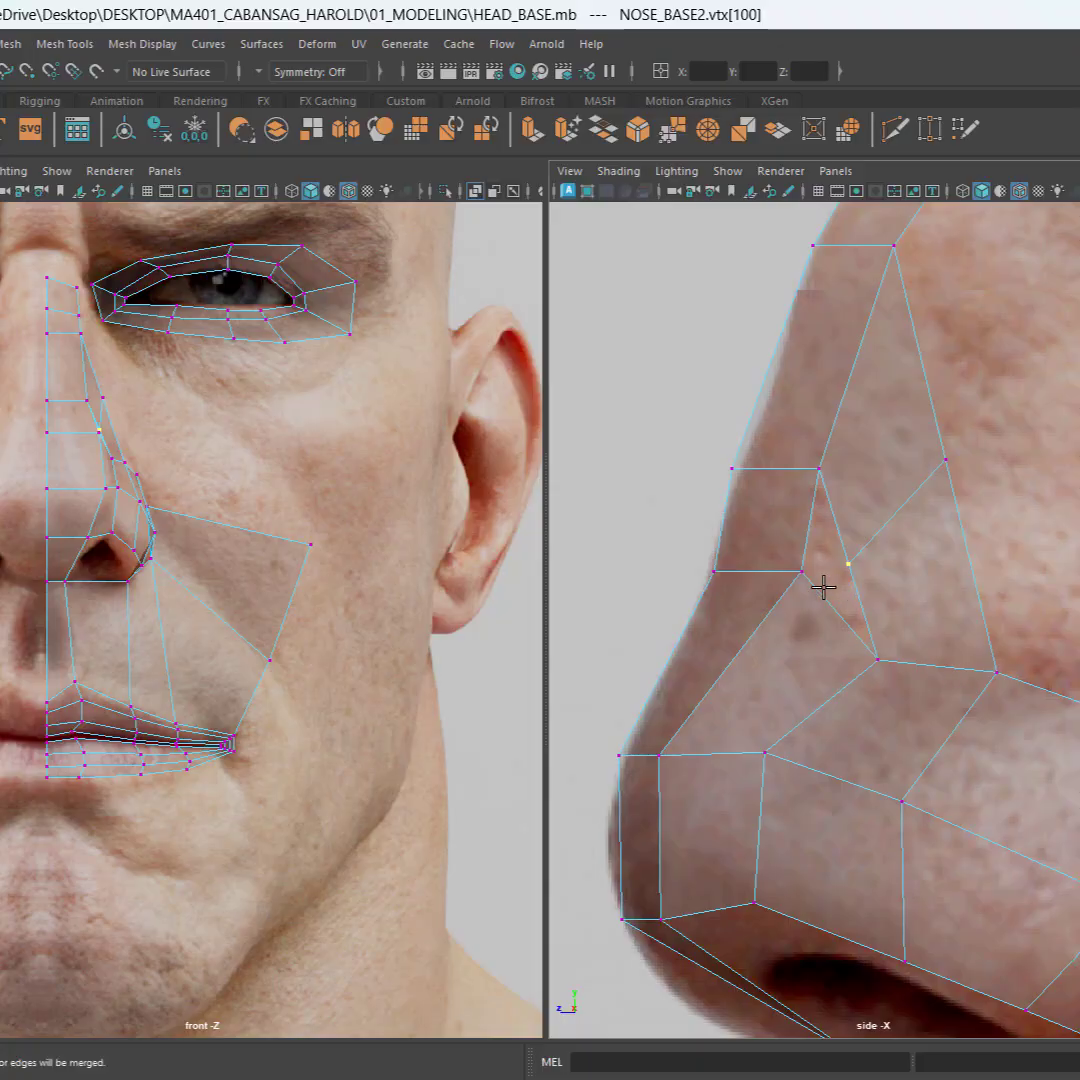
pyautogui.moveTo(840, 567); pyautogui.dragTo(797, 568)
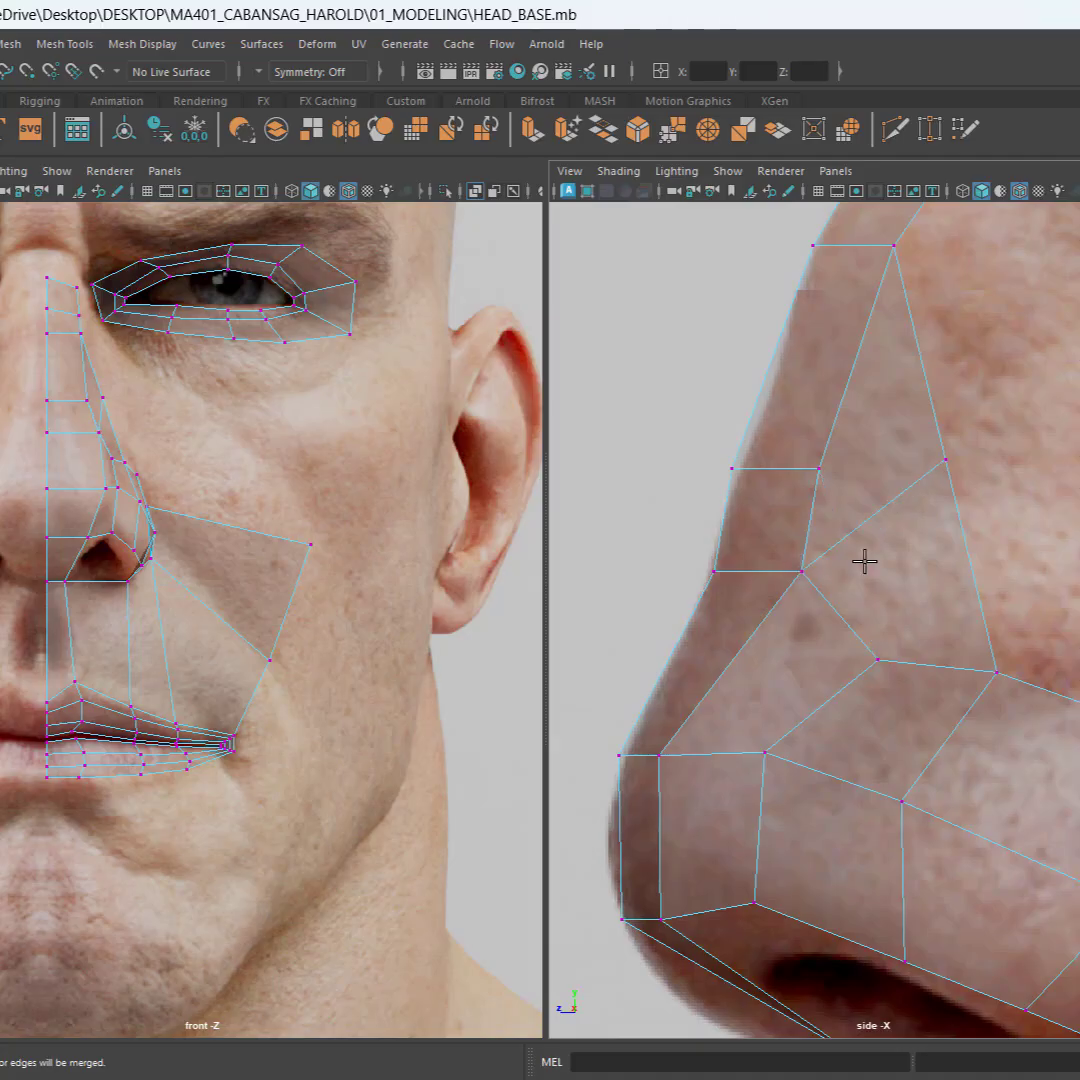
# Step: Move the cut's outer vertex forward and down in the side view and outward in the front view to shape the nose side
pyautogui.scroll(5, 140, 422)
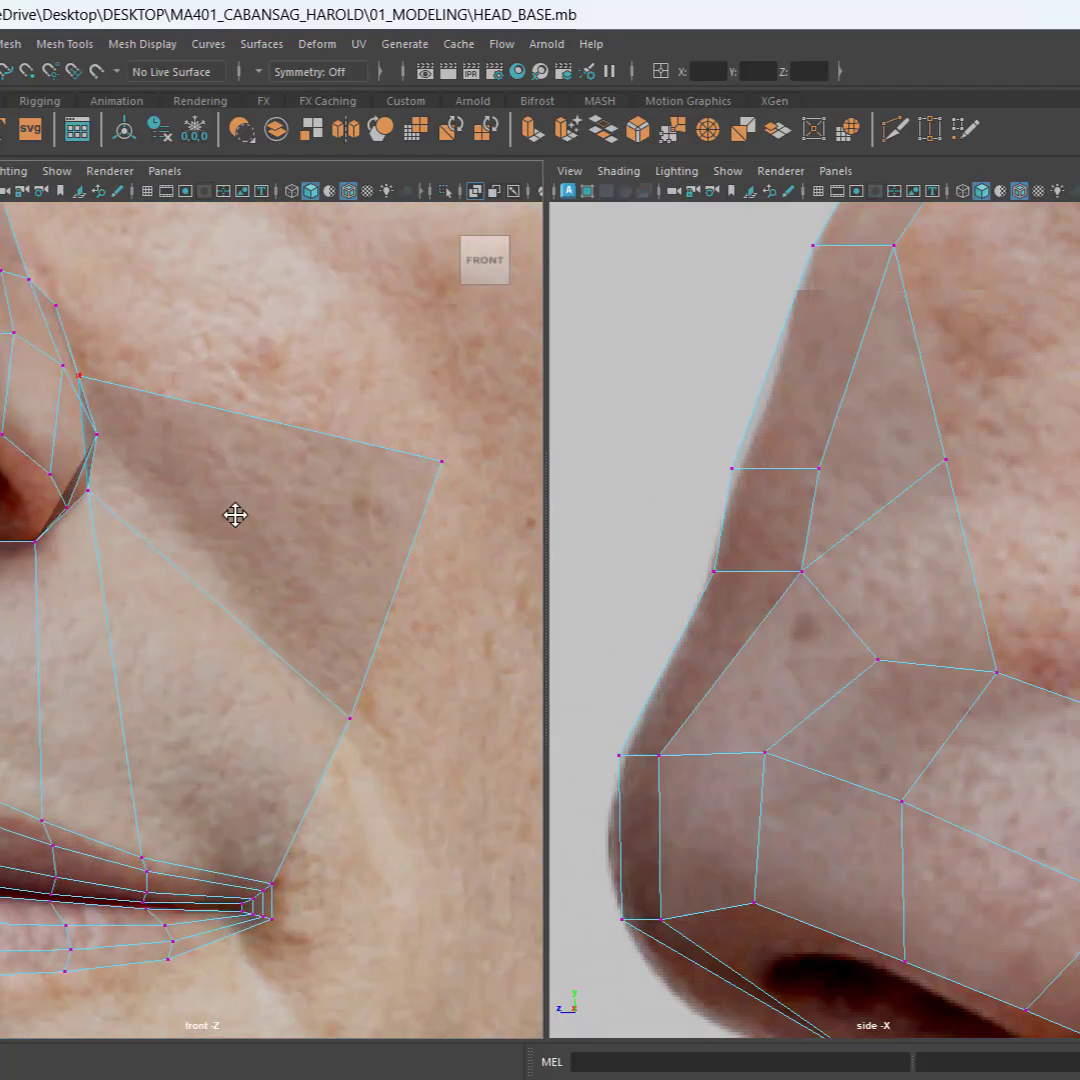
pyautogui.keyDown('alt'); pyautogui.moveTo(235, 515); pyautogui.dragTo(461, 877, button='middle'); pyautogui.keyUp('alt')
pyautogui.scroll(2, 251, 538)
pyautogui.keyDown('alt'); pyautogui.moveTo(260, 565); pyautogui.dragTo(265, 614, button='middle'); pyautogui.keyUp('alt')
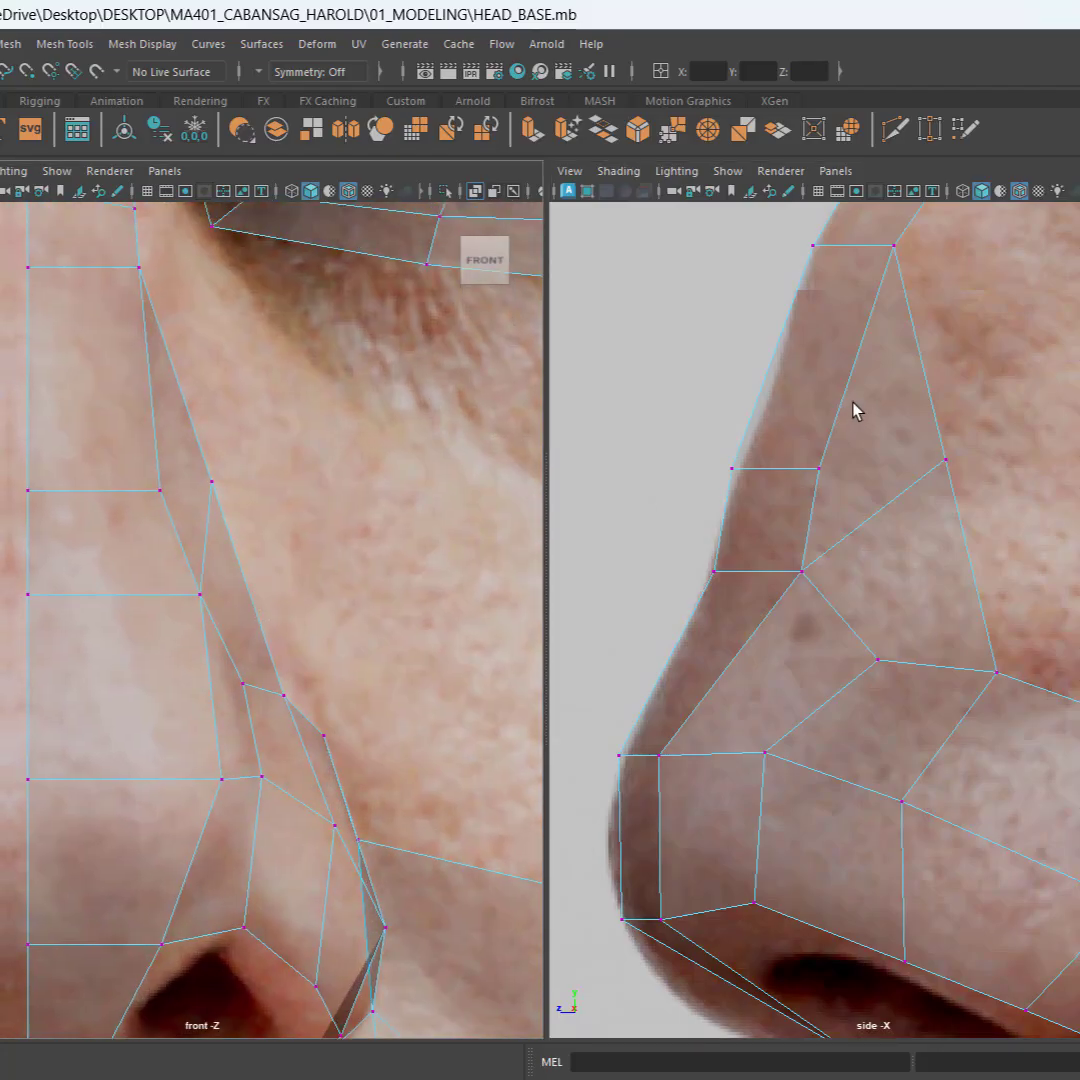
pyautogui.moveTo(1008, 403); pyautogui.dragTo(893, 550)
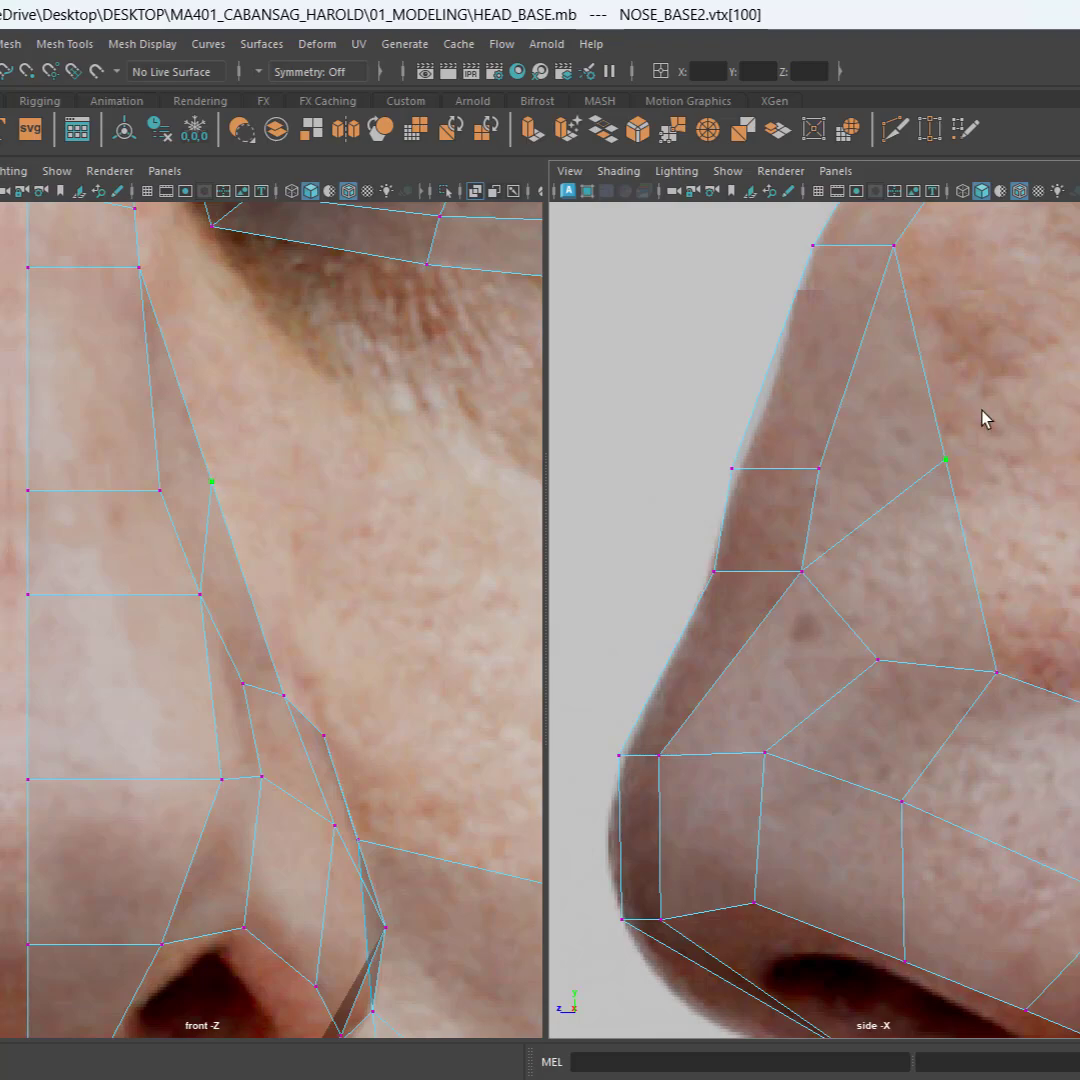
pyautogui.press('w')
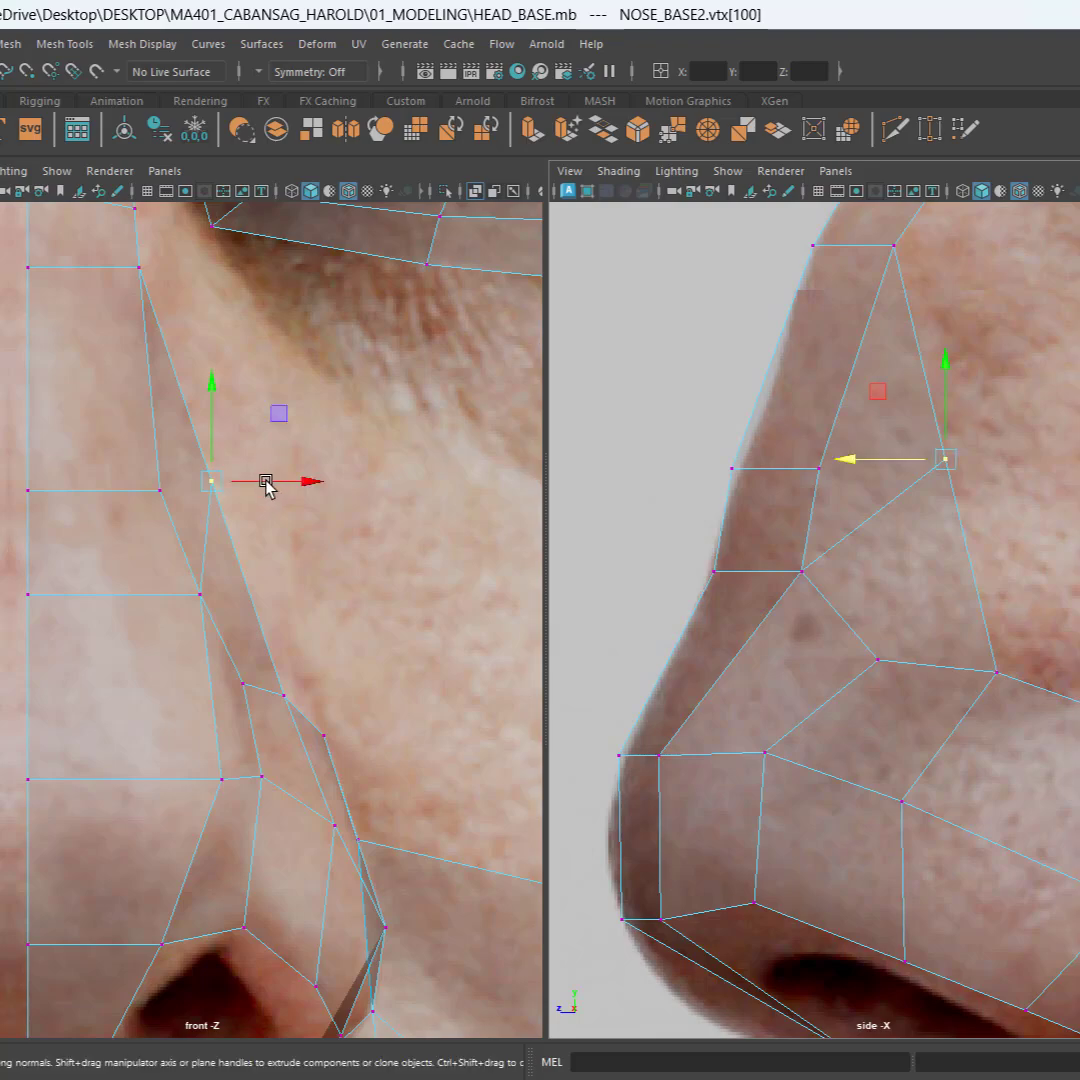
pyautogui.moveTo(875, 390); pyautogui.dragTo(849, 435)
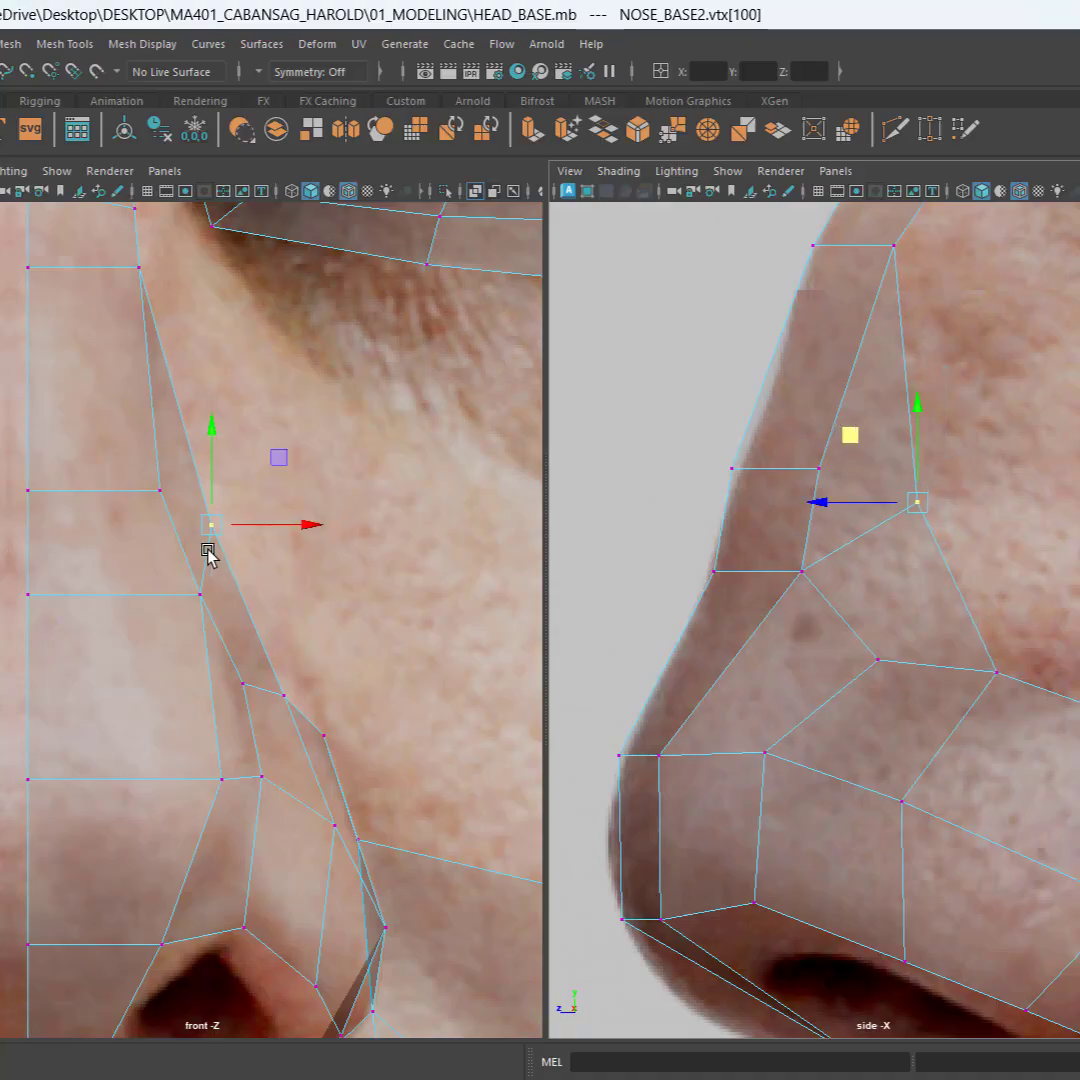
pyautogui.moveTo(305, 524); pyautogui.dragTo(356, 520)
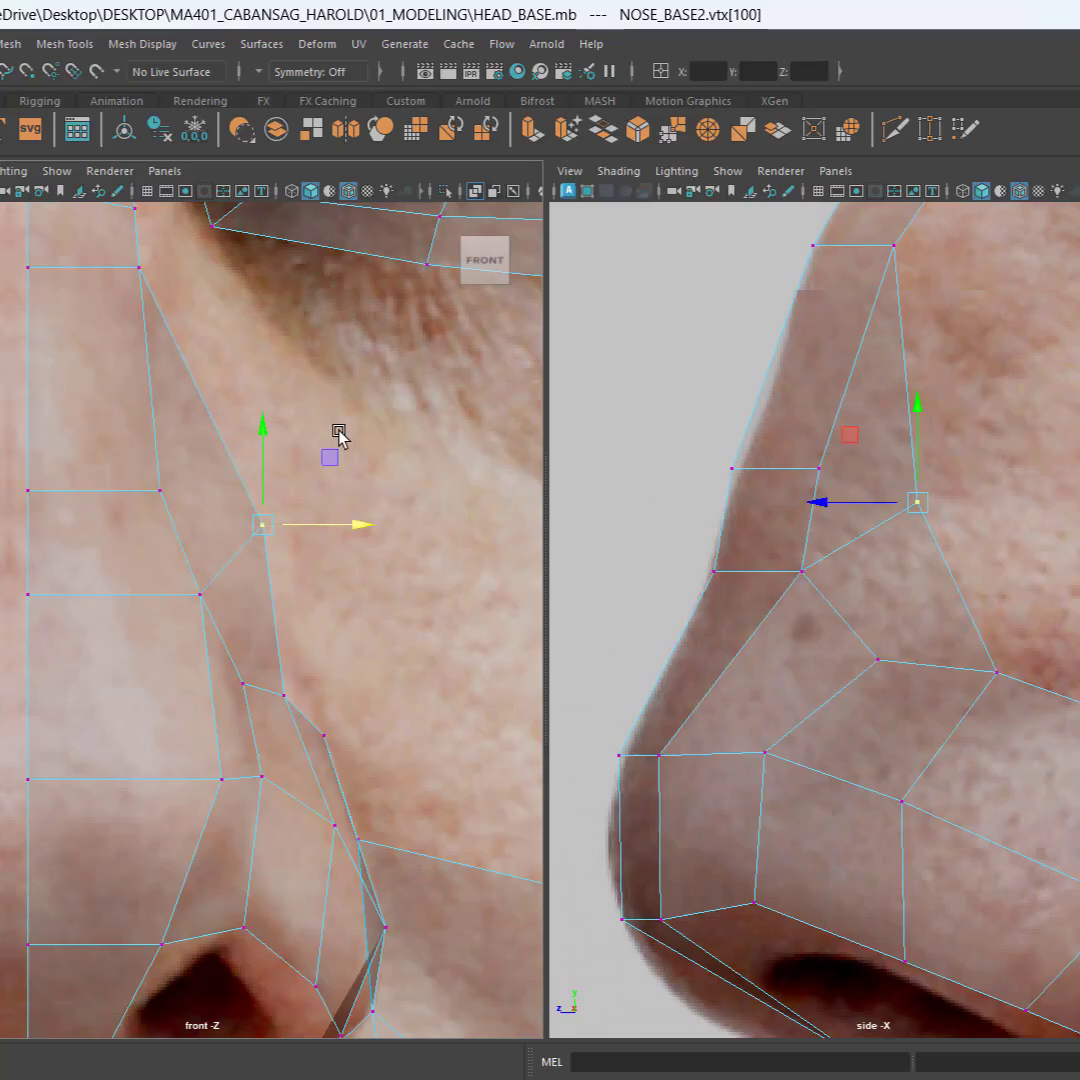
pyautogui.keyDown('alt'); pyautogui.moveTo(340, 437); pyautogui.dragTo(345, 634, button='middle'); pyautogui.keyUp('alt')
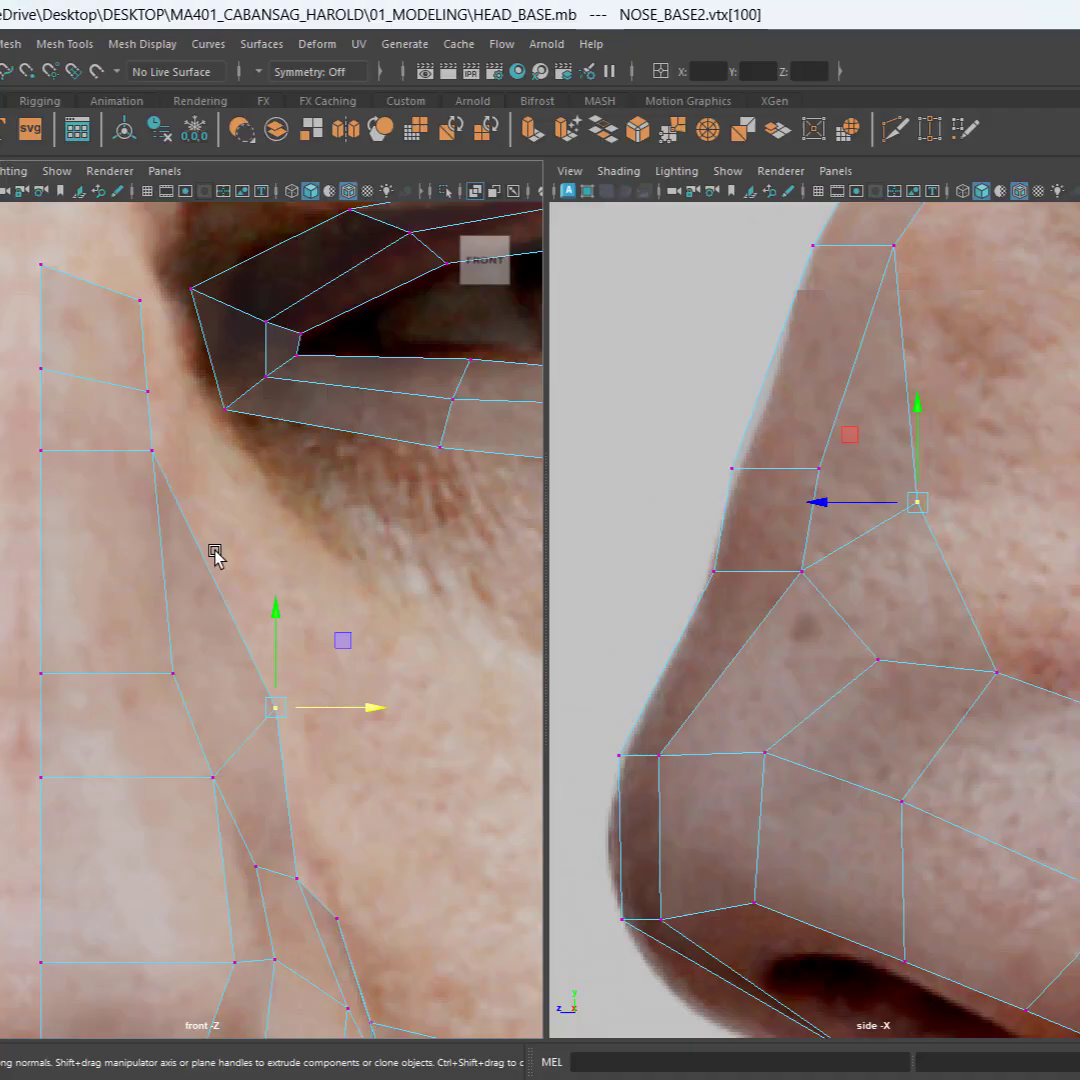
pyautogui.moveTo(344, 645); pyautogui.dragTo(338, 645)
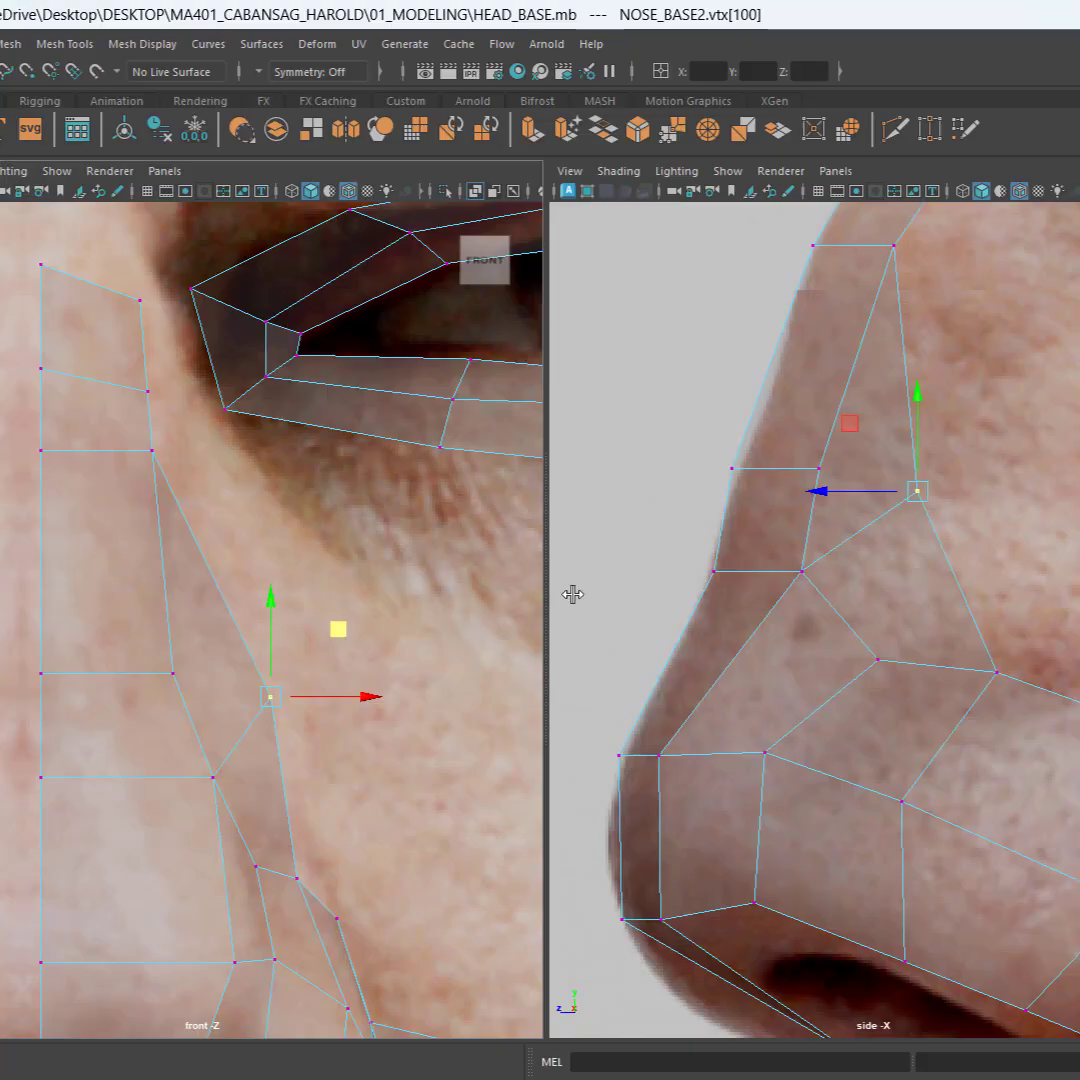
# Step: Bridge the short outer edge higher on the nose bridge strip to the next rear edge along the top of the nostril wing
pyautogui.keyDown('alt'); pyautogui.moveTo(1005, 450); pyautogui.dragTo(962, 612, button='middle'); pyautogui.keyUp('alt')
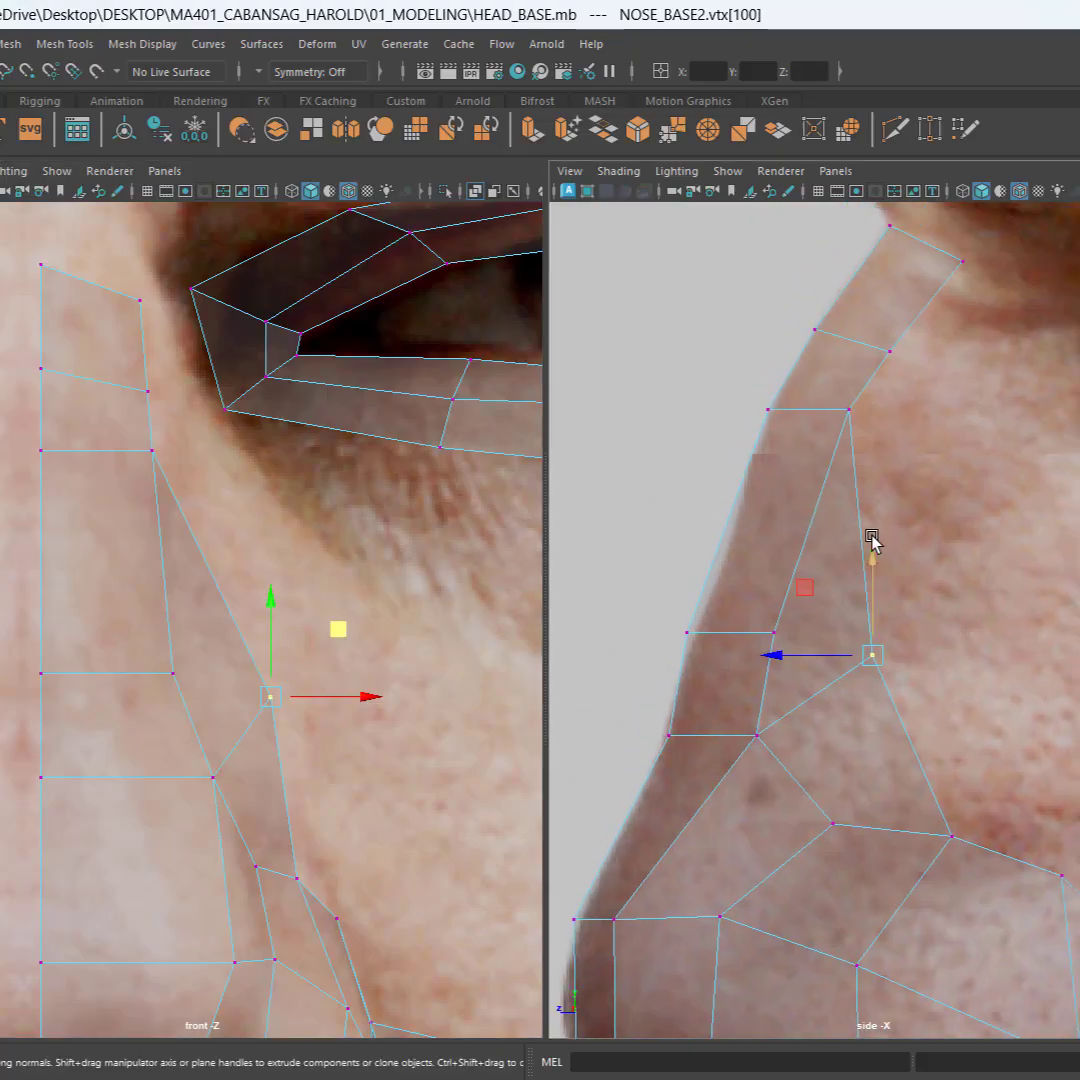
pyautogui.keyDown('alt'); pyautogui.moveTo(1037, 639); pyautogui.dragTo(922, 560, button='middle'); pyautogui.keyUp('alt')
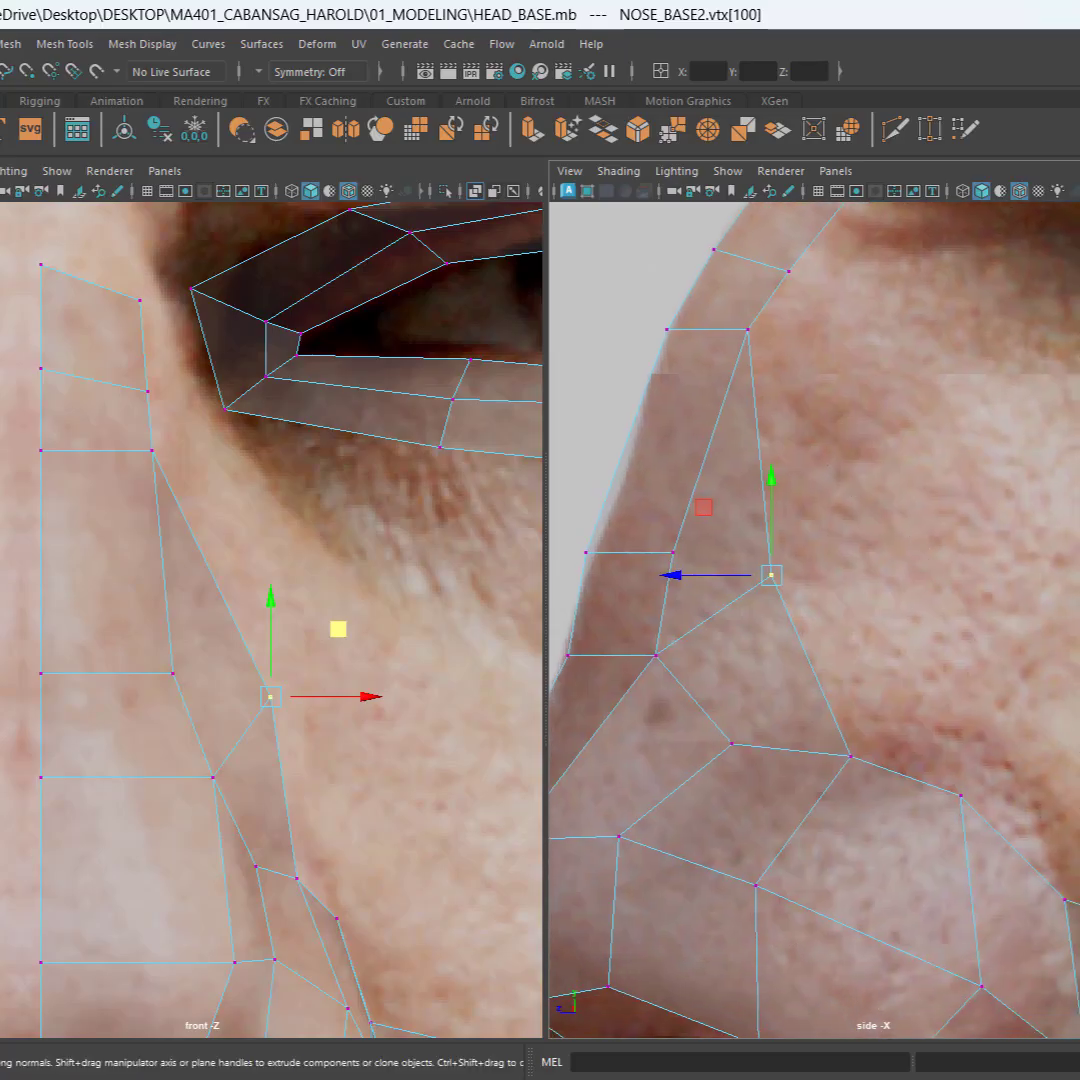
pyautogui.press('F10')
pyautogui.click(766, 300)
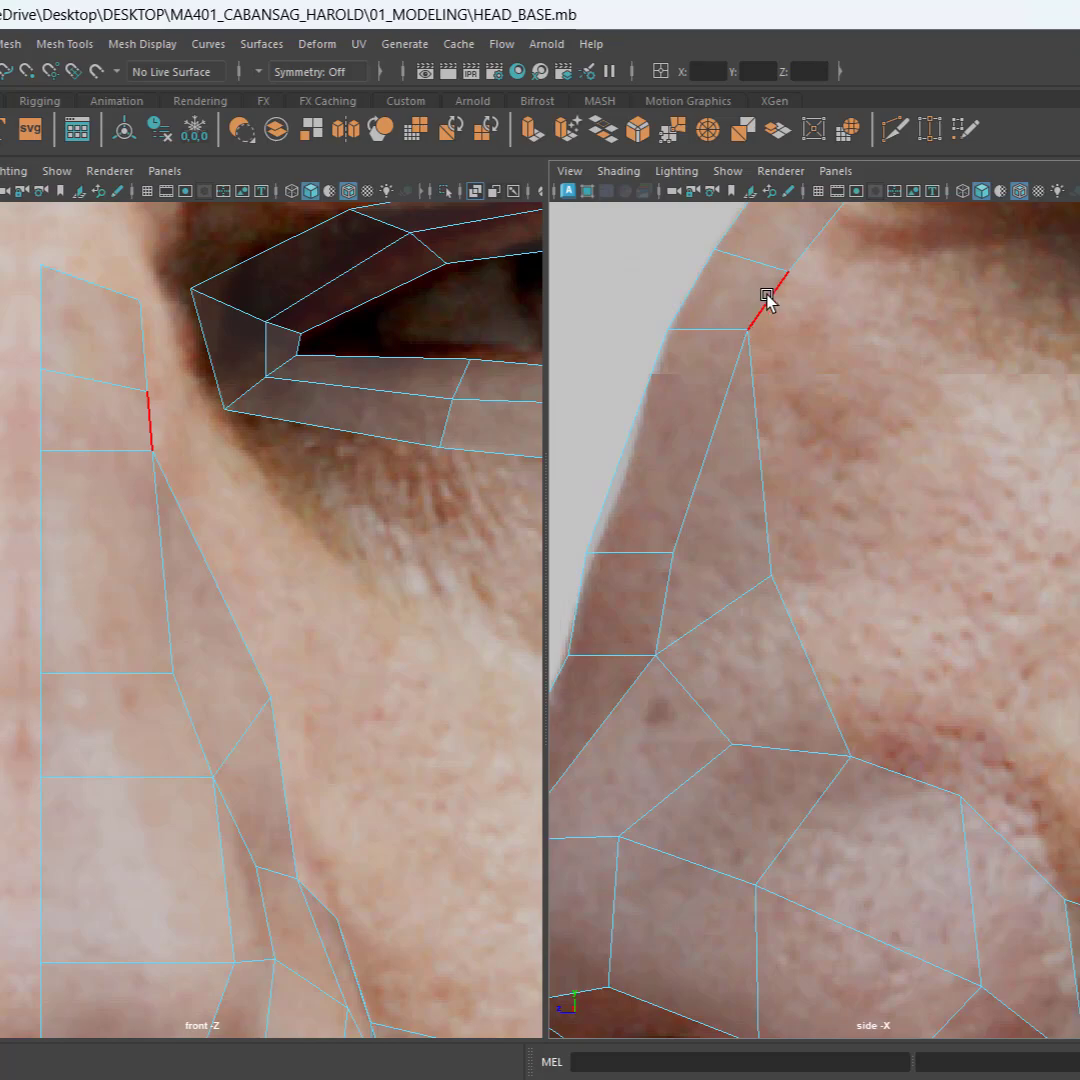
pyautogui.click(800, 425)
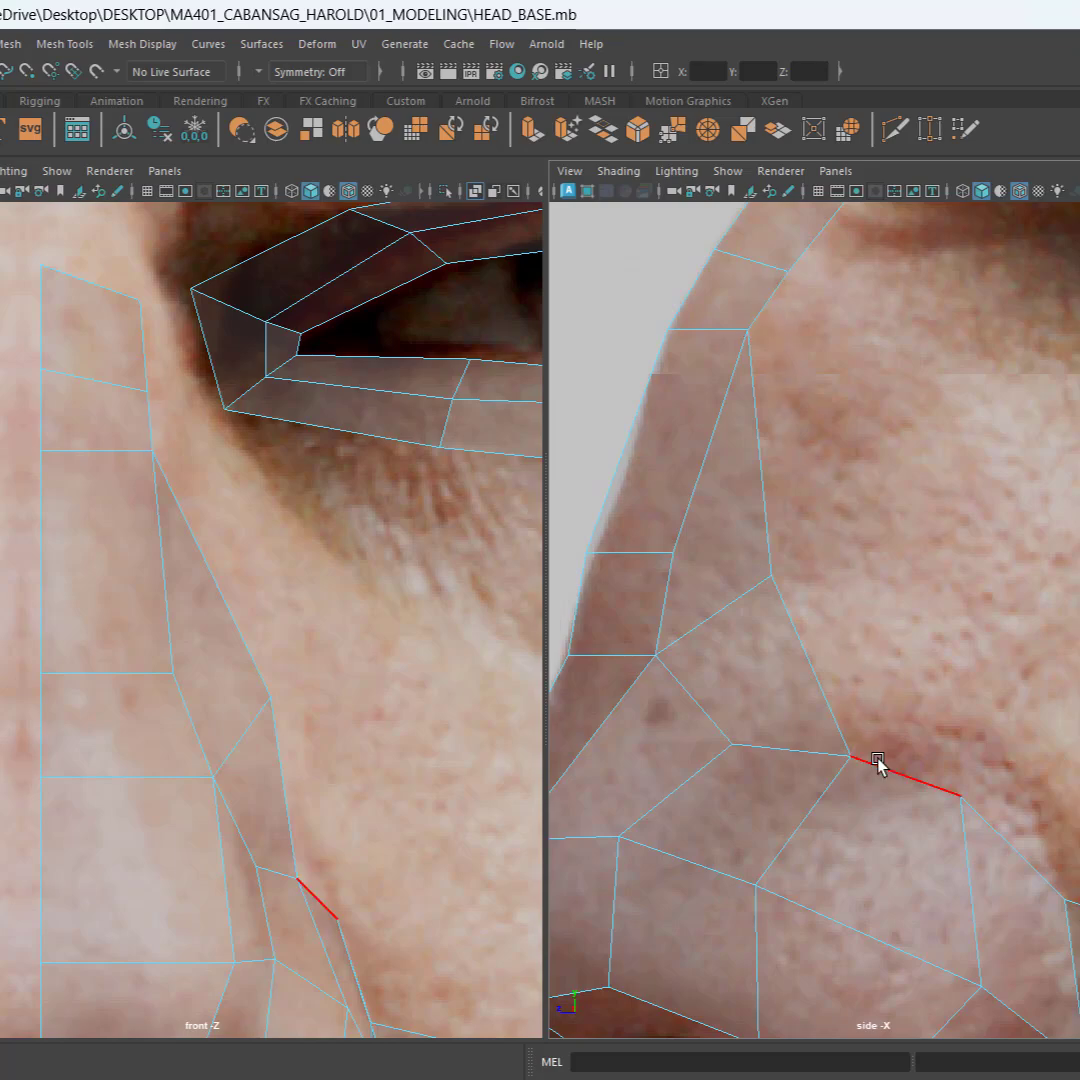
pyautogui.click(775, 302)
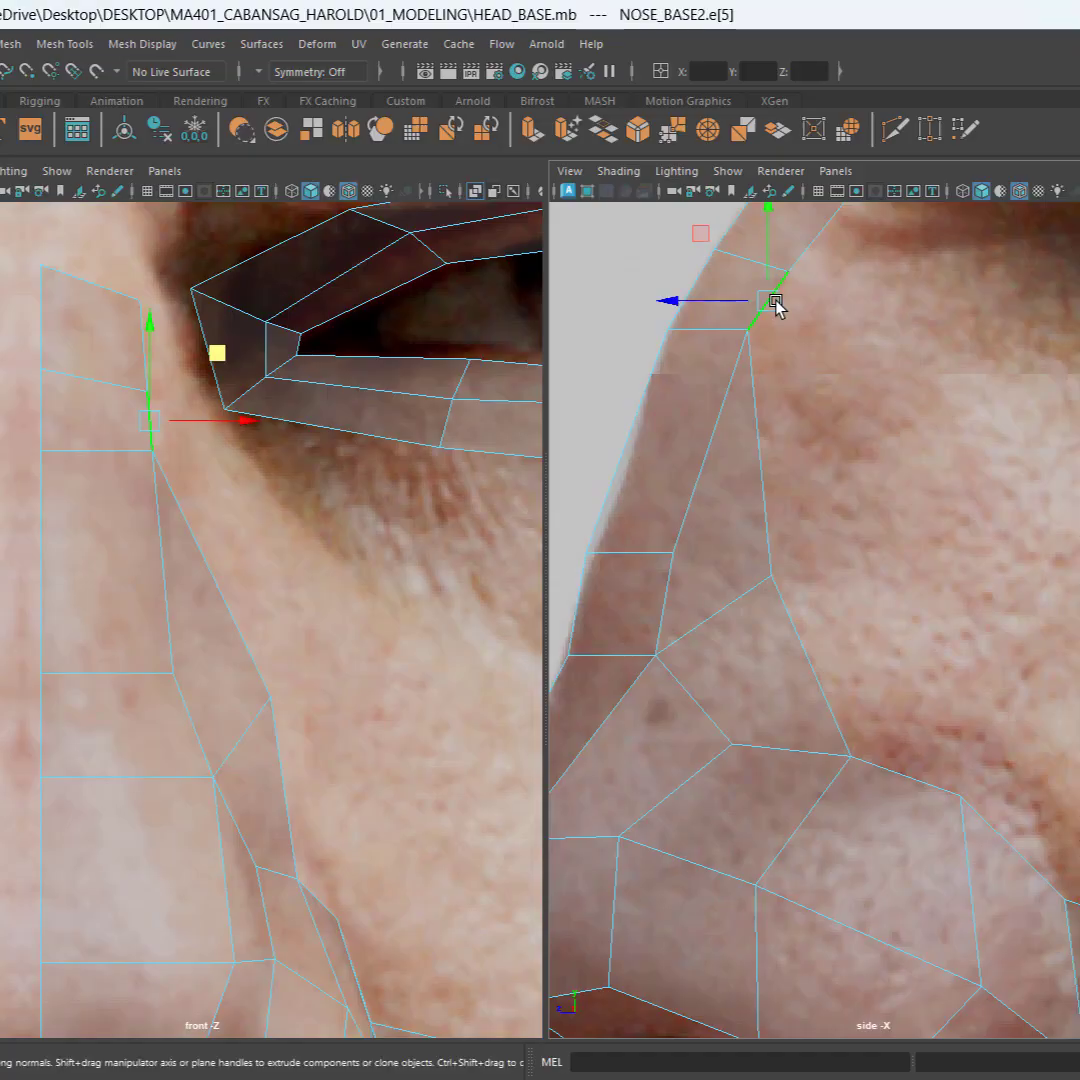
pyautogui.click(918, 783)
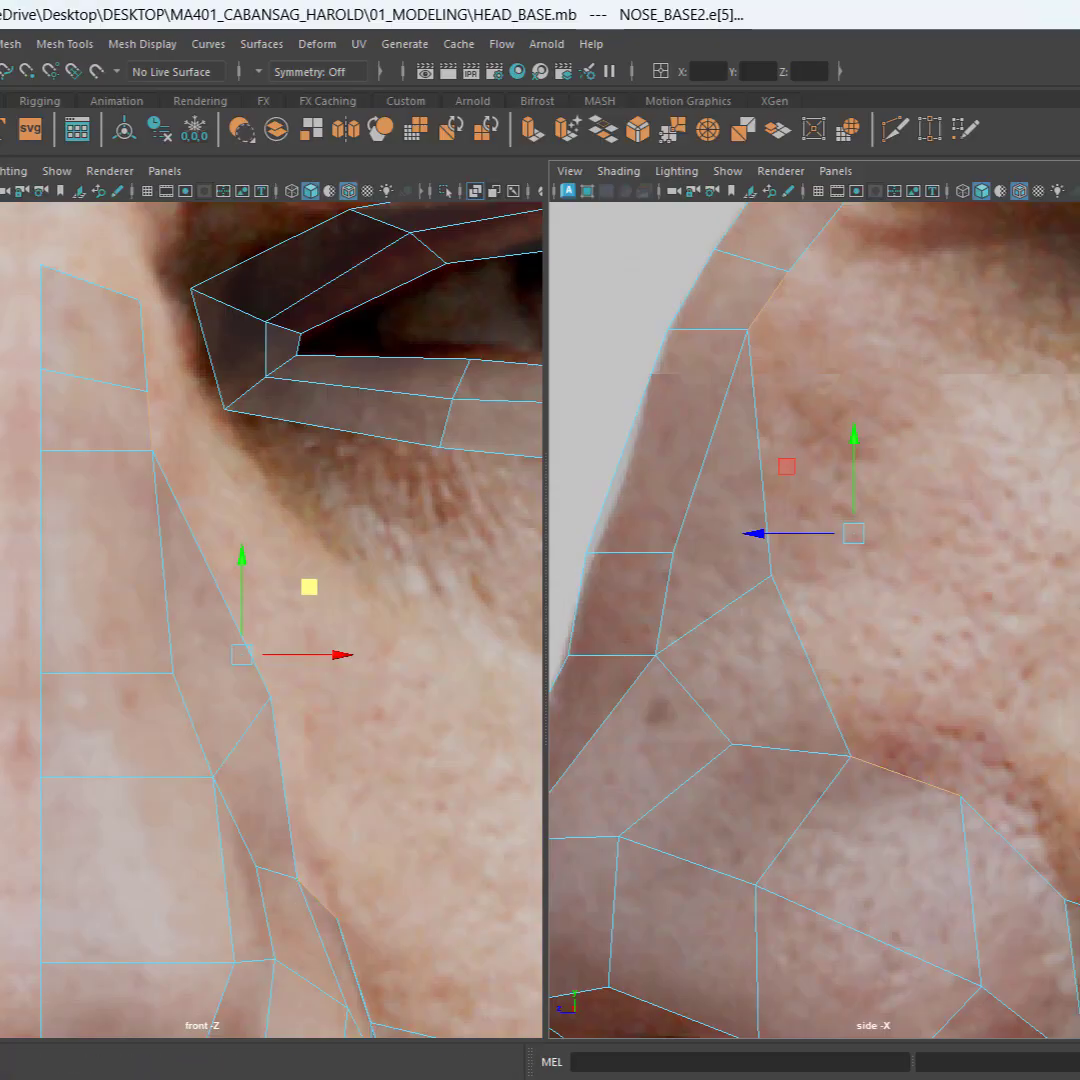
pyautogui.press('g')
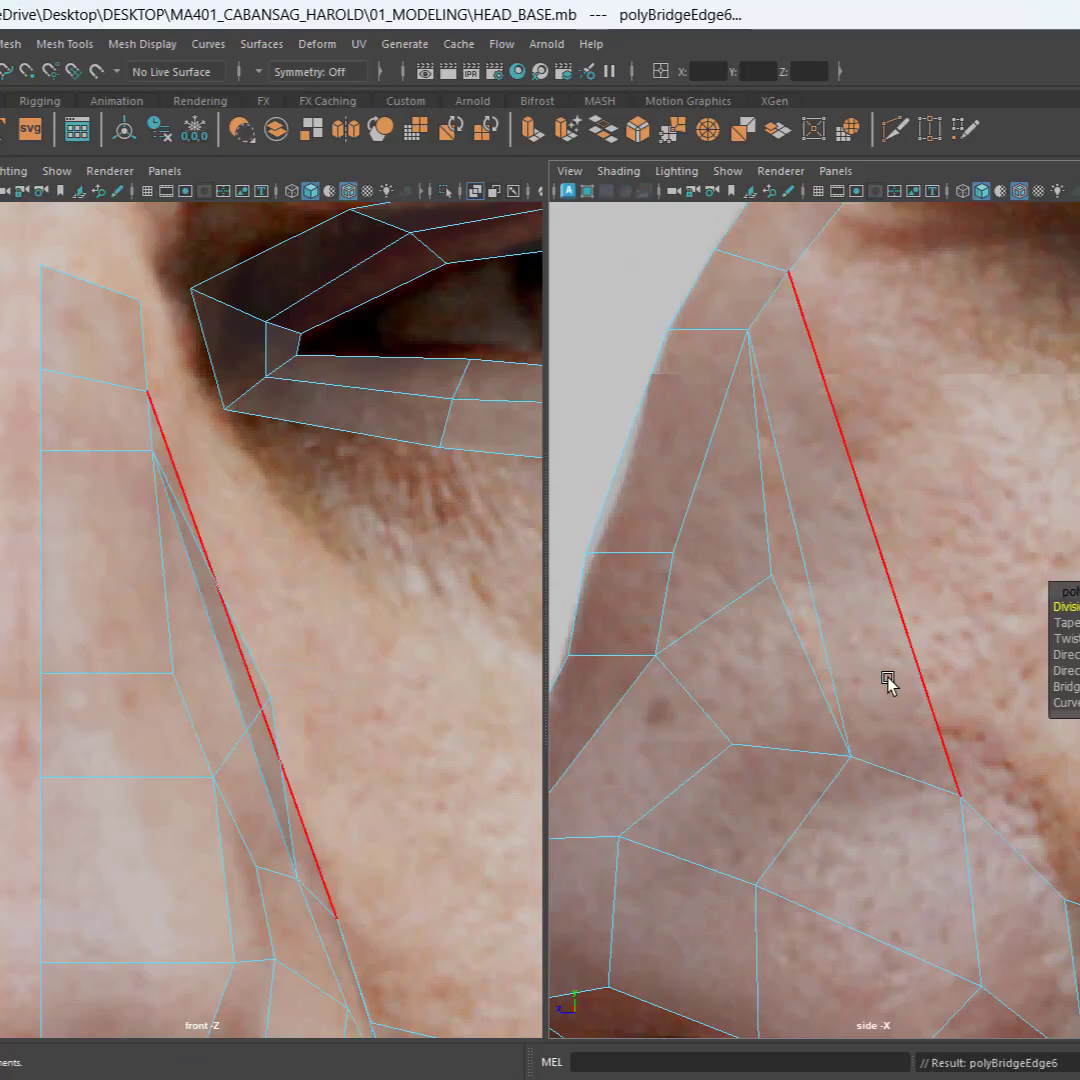
# Step: Cut a new edge across the newly bridged strip on the nose side at its 50% midpoint
pyautogui.press('q')
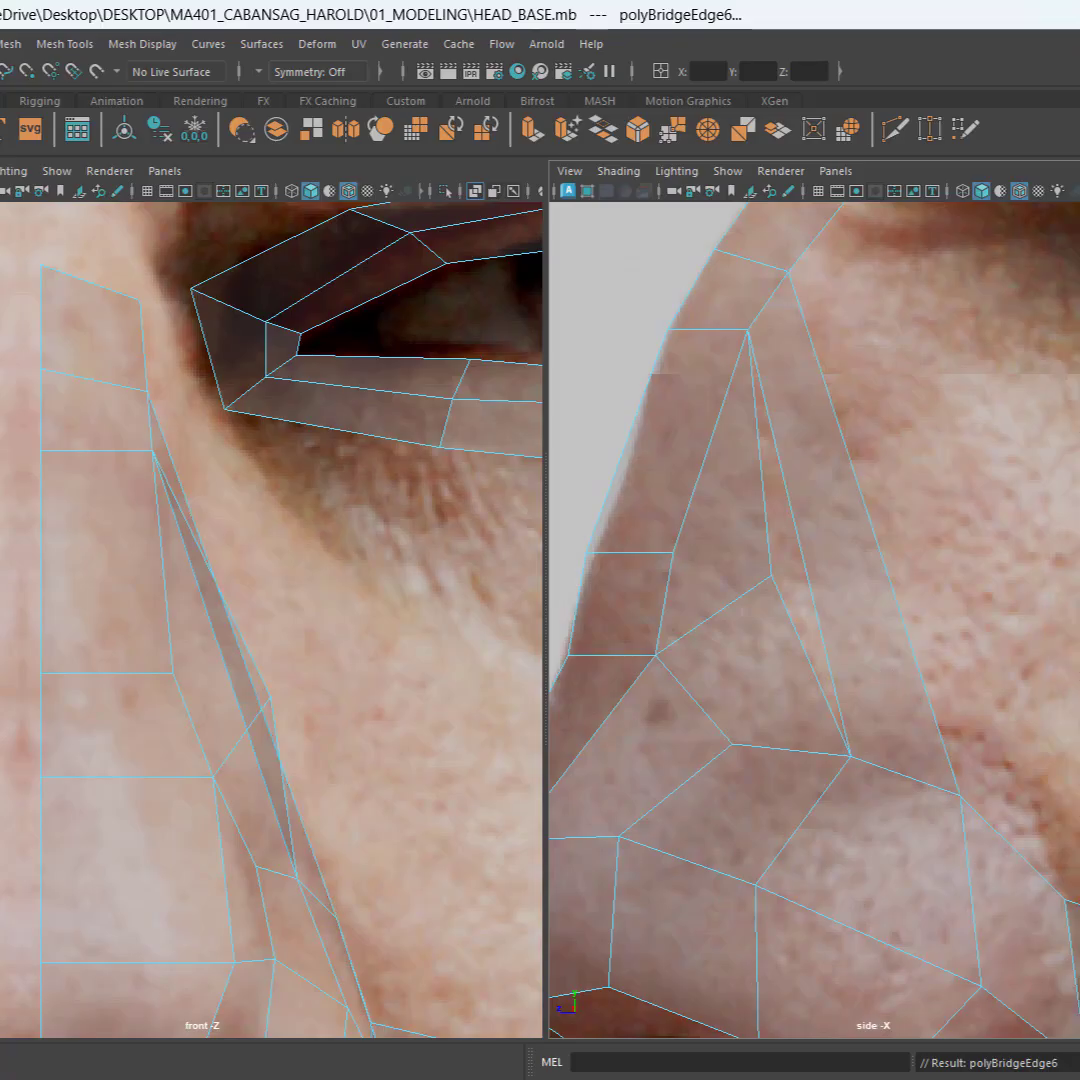
pyautogui.hotkey('ctrl', 'shift', 'x')
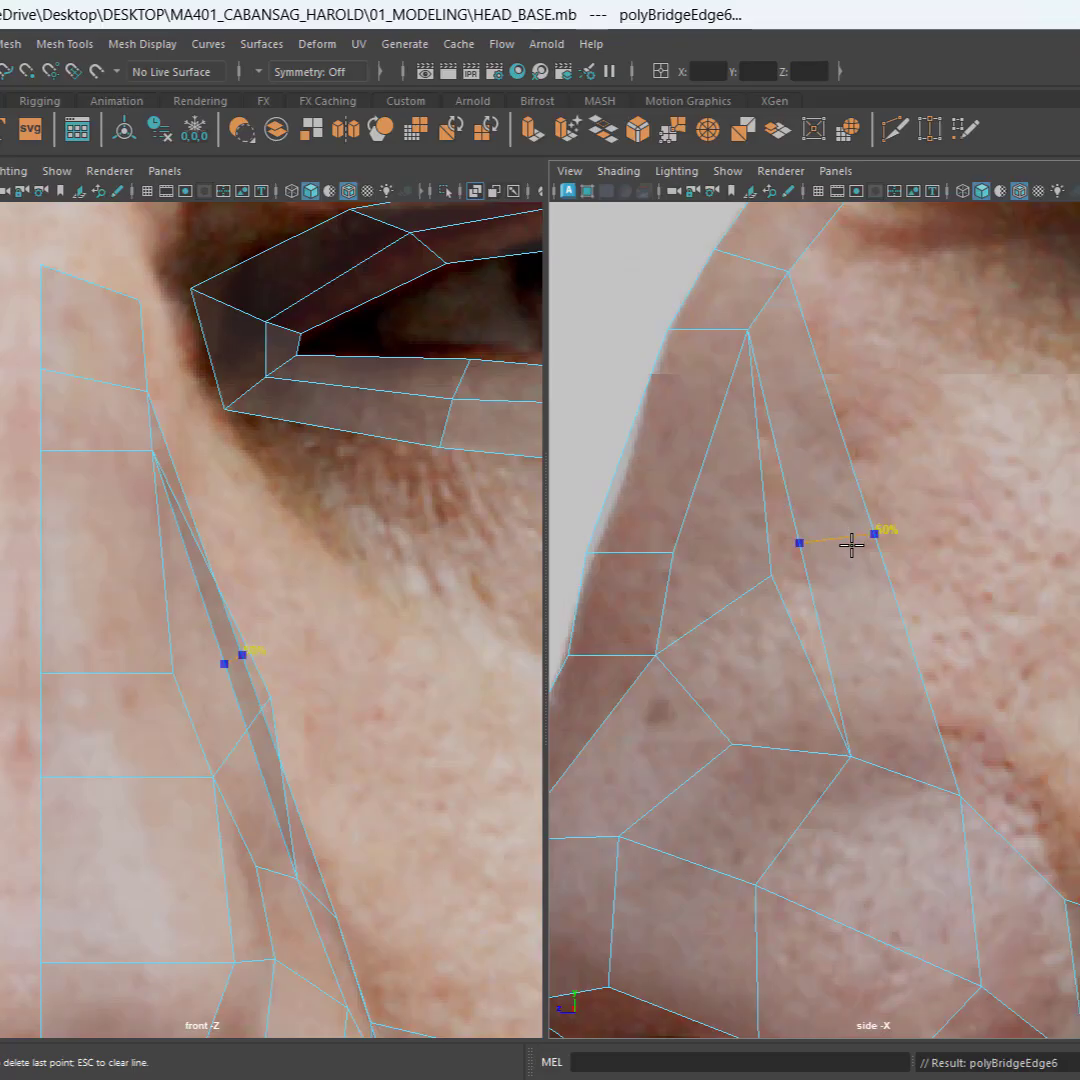
pyautogui.keyDown('ctrl'); pyautogui.click(851, 545); pyautogui.keyUp('ctrl')
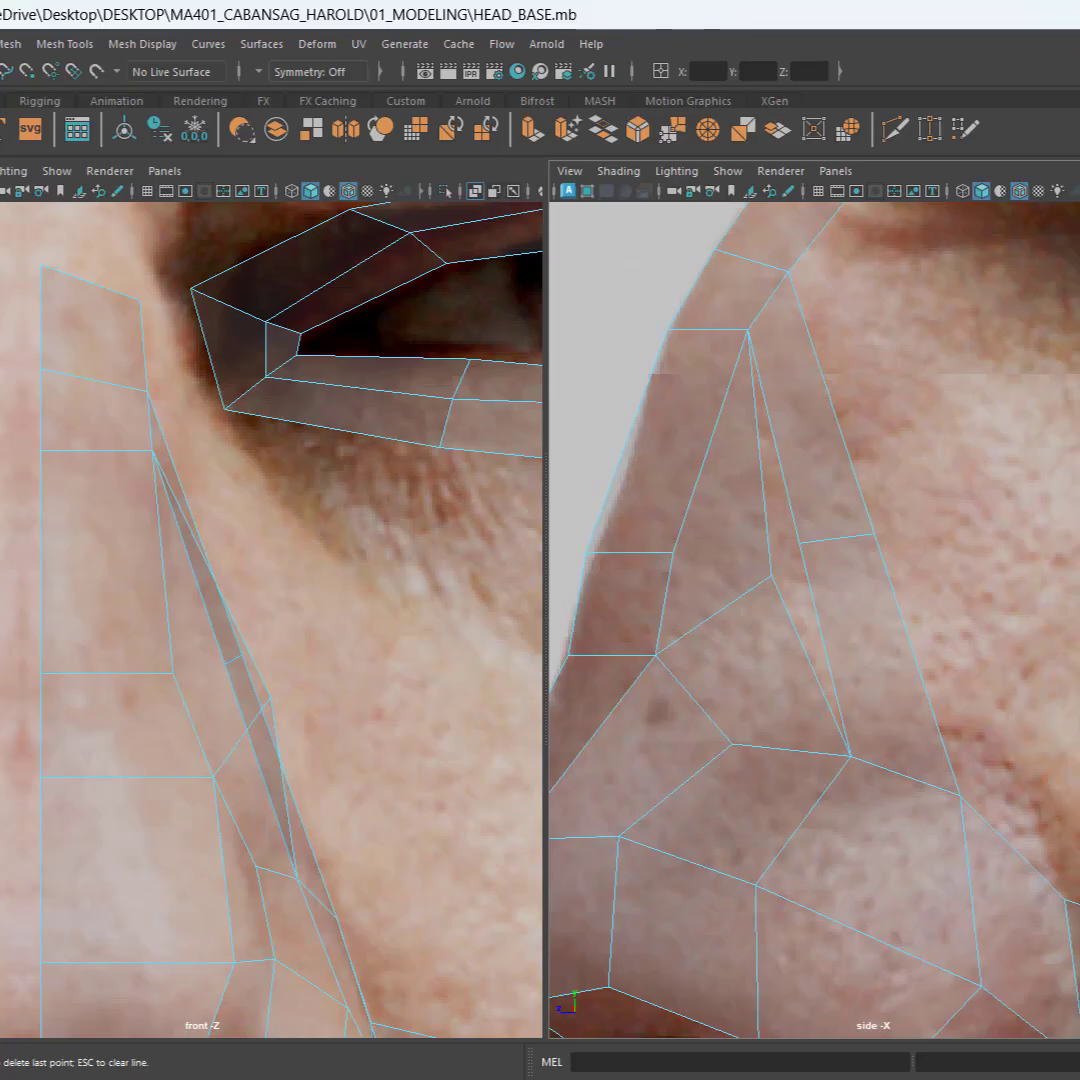
pyautogui.press('q')
# Step: Target-weld the new cut's front vertex onto the adjacent nose side vertex to close the narrow triangular gap
pyautogui.click(803, 546)
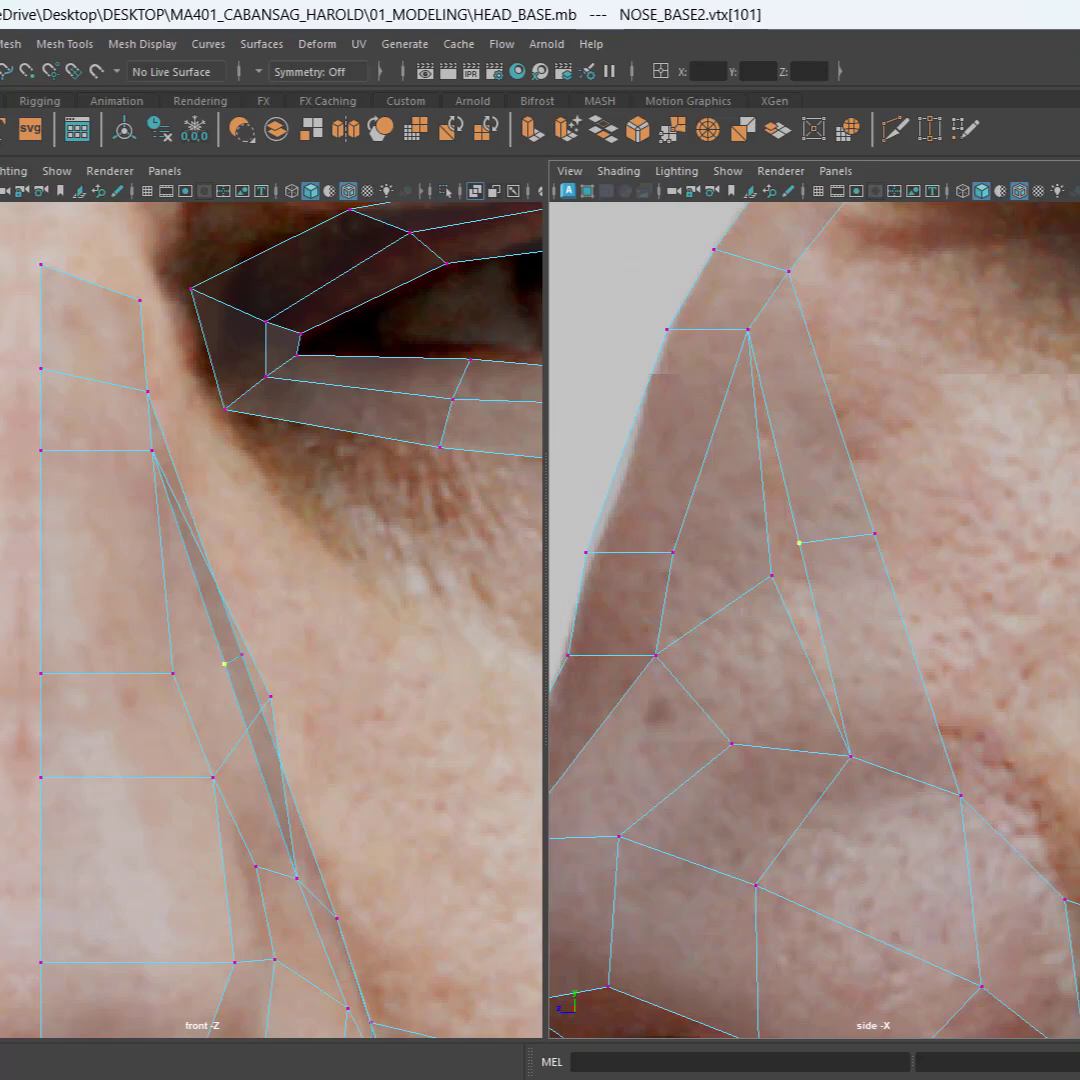
pyautogui.moveTo(803, 545); pyautogui.dragTo(777, 587)
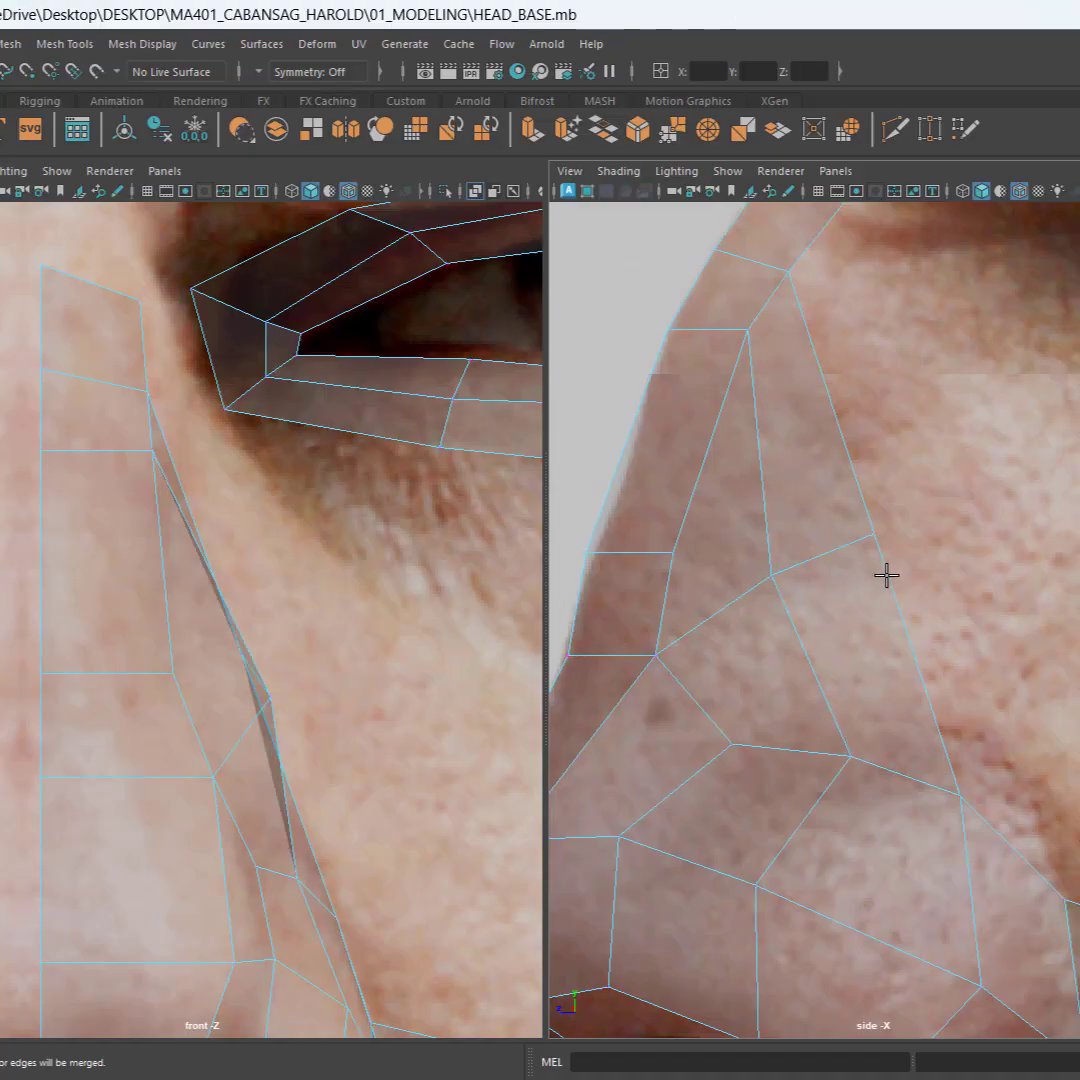
pyautogui.press('q')
# Step: Move the cut's outer vertex outward and up in the front view to follow the side of the nose
pyautogui.click(874, 534)
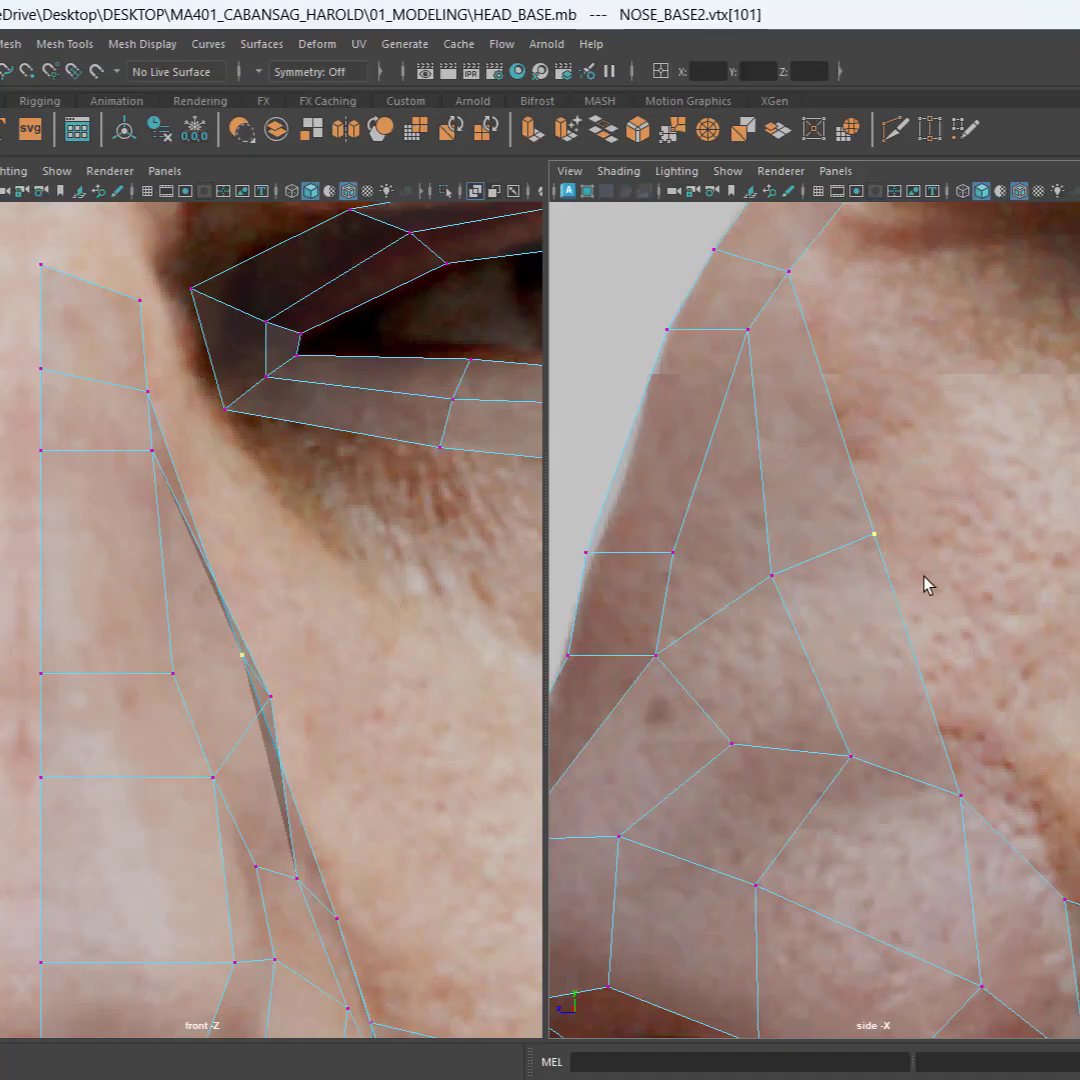
pyautogui.press('w')
pyautogui.moveTo(314, 585); pyautogui.dragTo(366, 550)
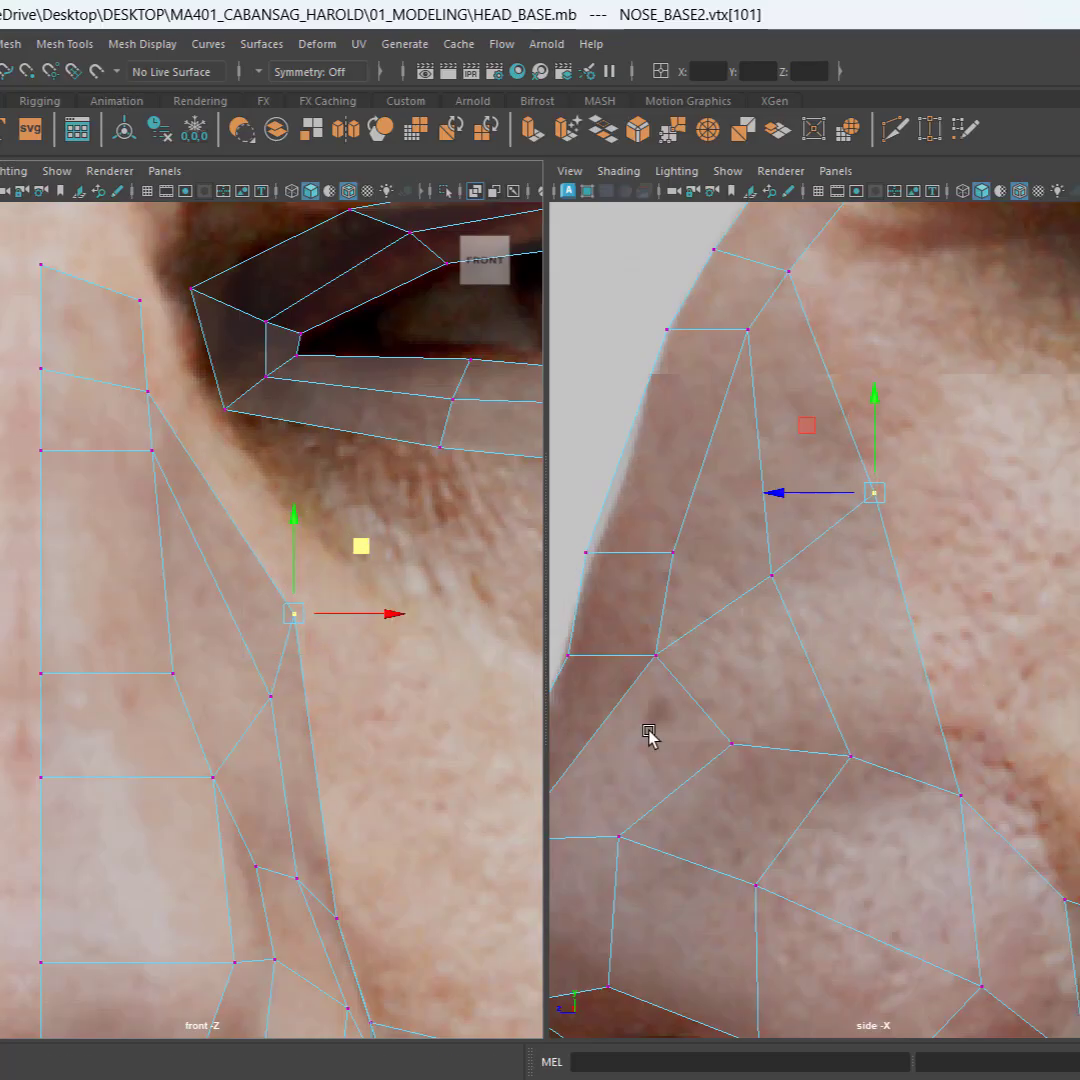
# Step: Shift the outer vertex at the top of the nostril wing slightly outward in the front view
pyautogui.keyDown('alt'); pyautogui.moveTo(426, 790); pyautogui.dragTo(336, 568, button='middle'); pyautogui.keyUp('alt')
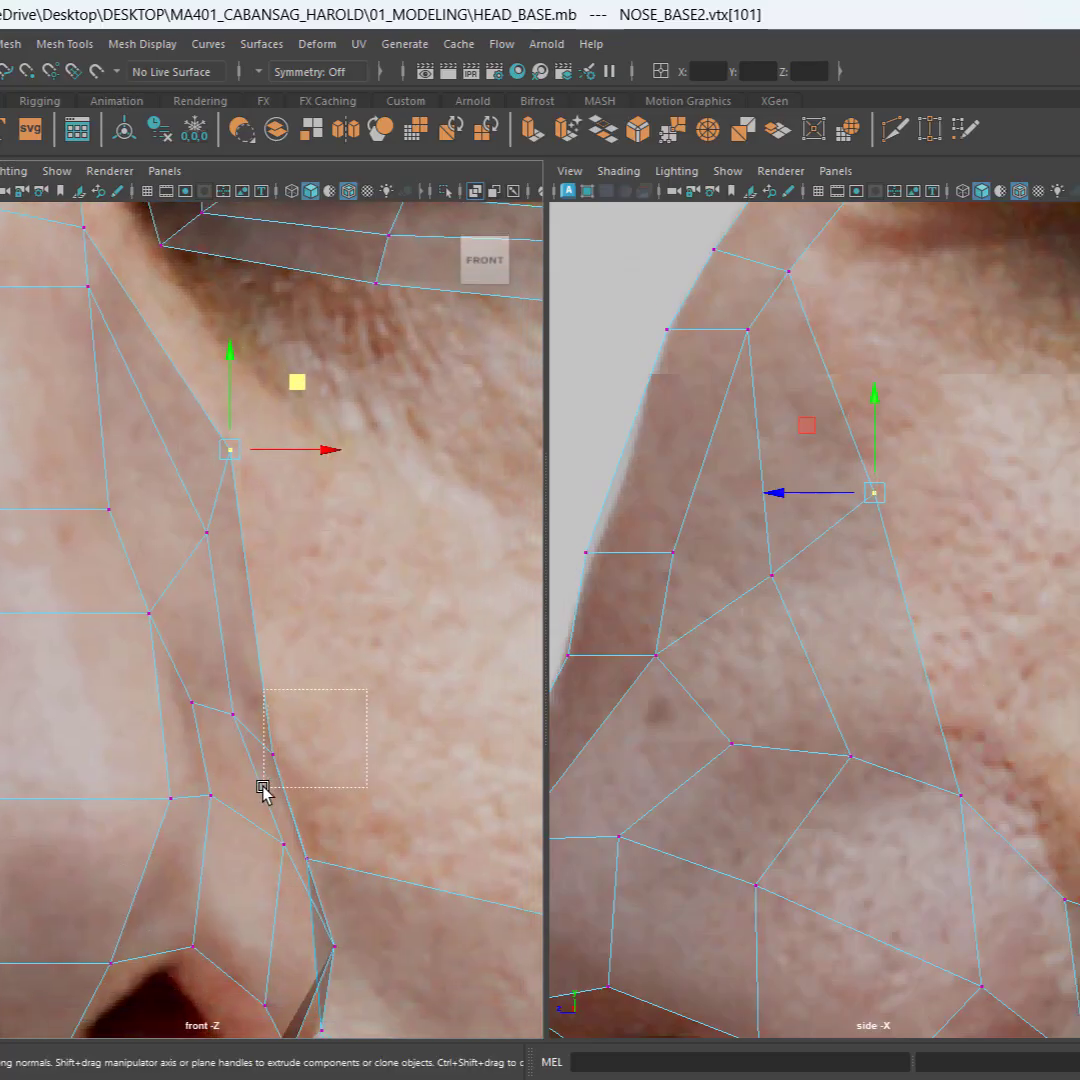
pyautogui.click(273, 756)
pyautogui.moveTo(345, 766); pyautogui.dragTo(360, 760)
pyautogui.keyDown('alt'); pyautogui.moveTo(362, 511); pyautogui.dragTo(425, 790, button='middle'); pyautogui.keyUp('alt')
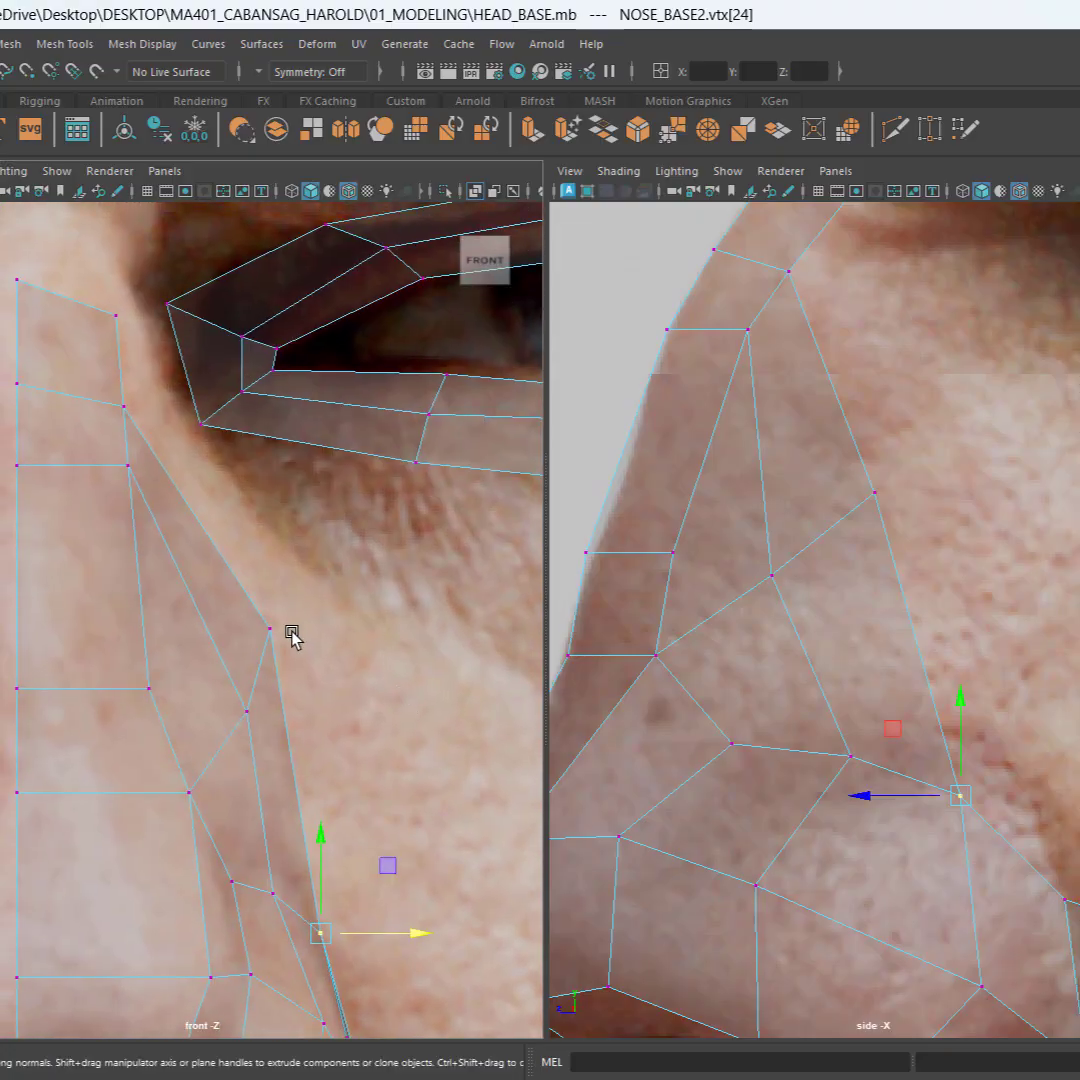
# Step: Move the inner vertex of the nose side cut slightly up and forward in the side view, and fine-tune the outer vertex
pyautogui.click(272, 631)
pyautogui.click(1022, 497)
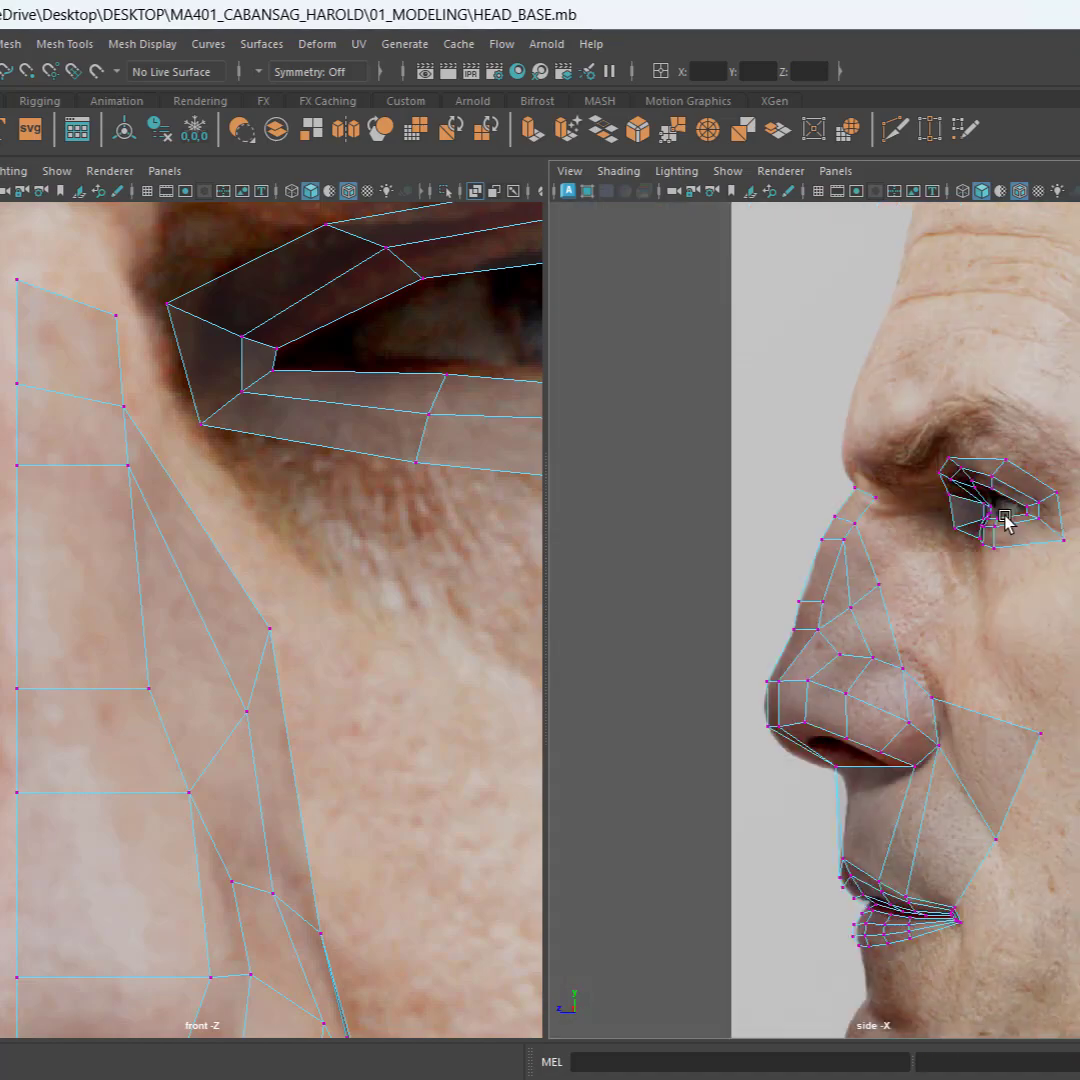
pyautogui.scroll(-5, 1008, 518)
pyautogui.scroll(6, 997, 612)
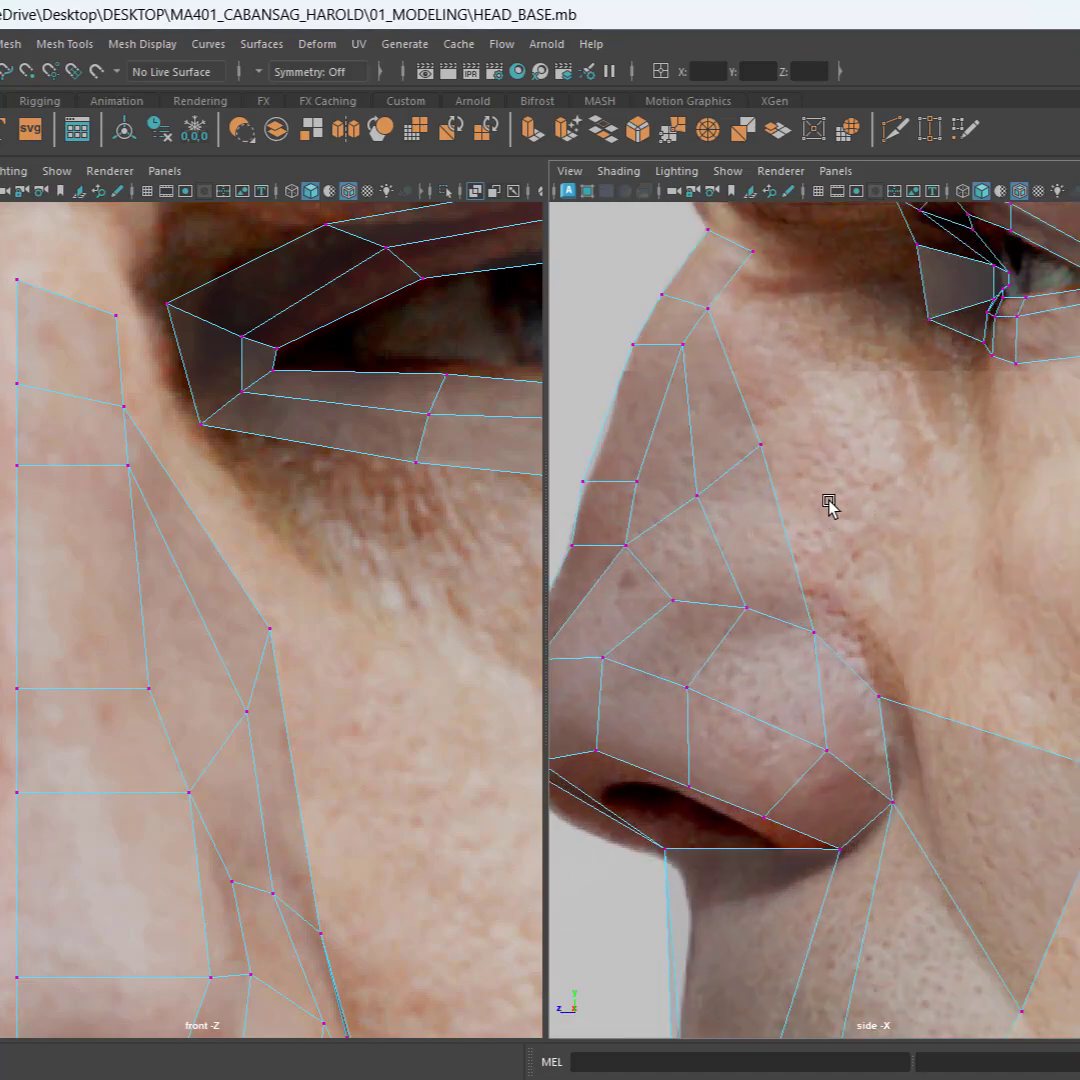
pyautogui.moveTo(803, 418); pyautogui.dragTo(750, 492)
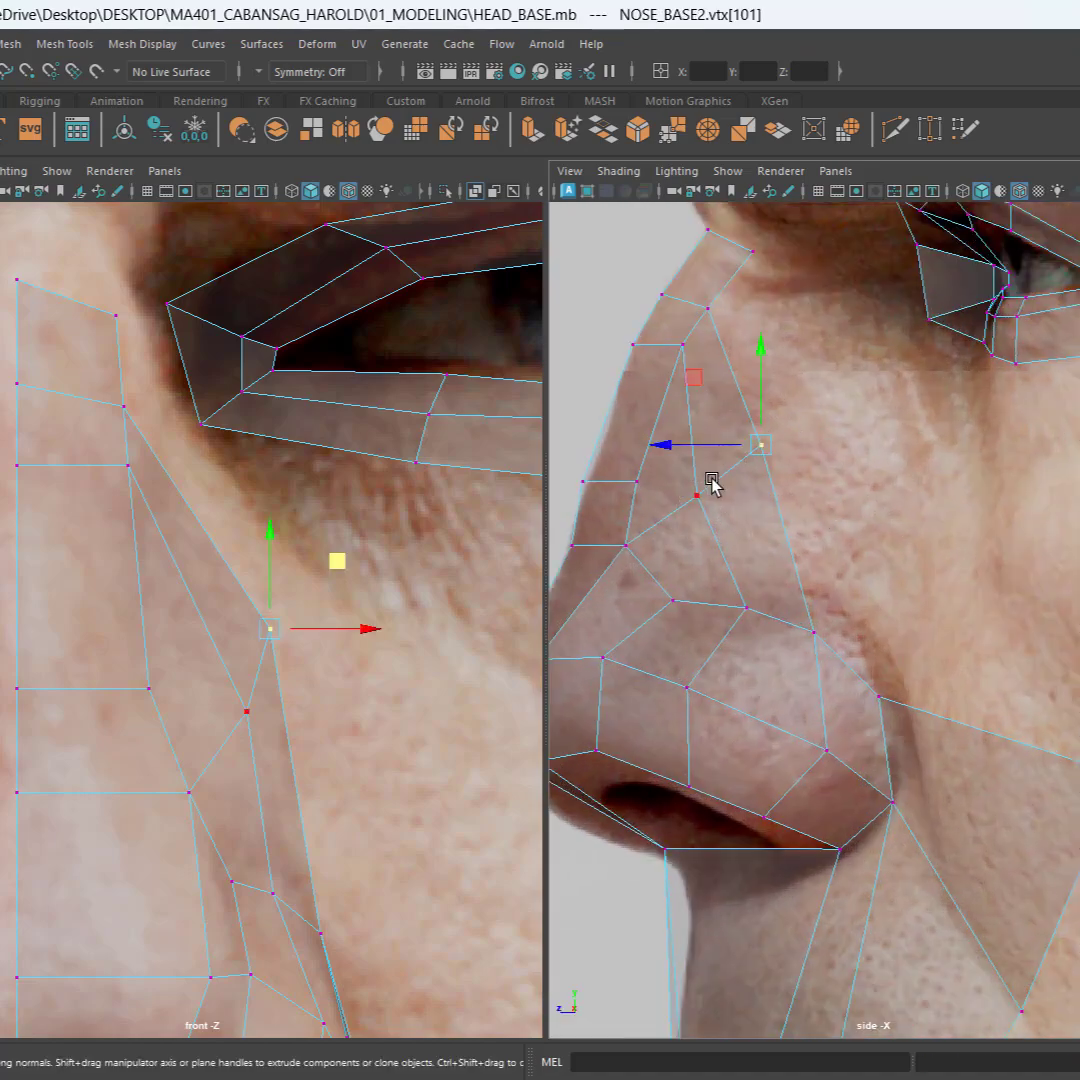
pyautogui.click(697, 494)
pyautogui.moveTo(630, 430); pyautogui.dragTo(613, 407)
pyautogui.click(761, 444)
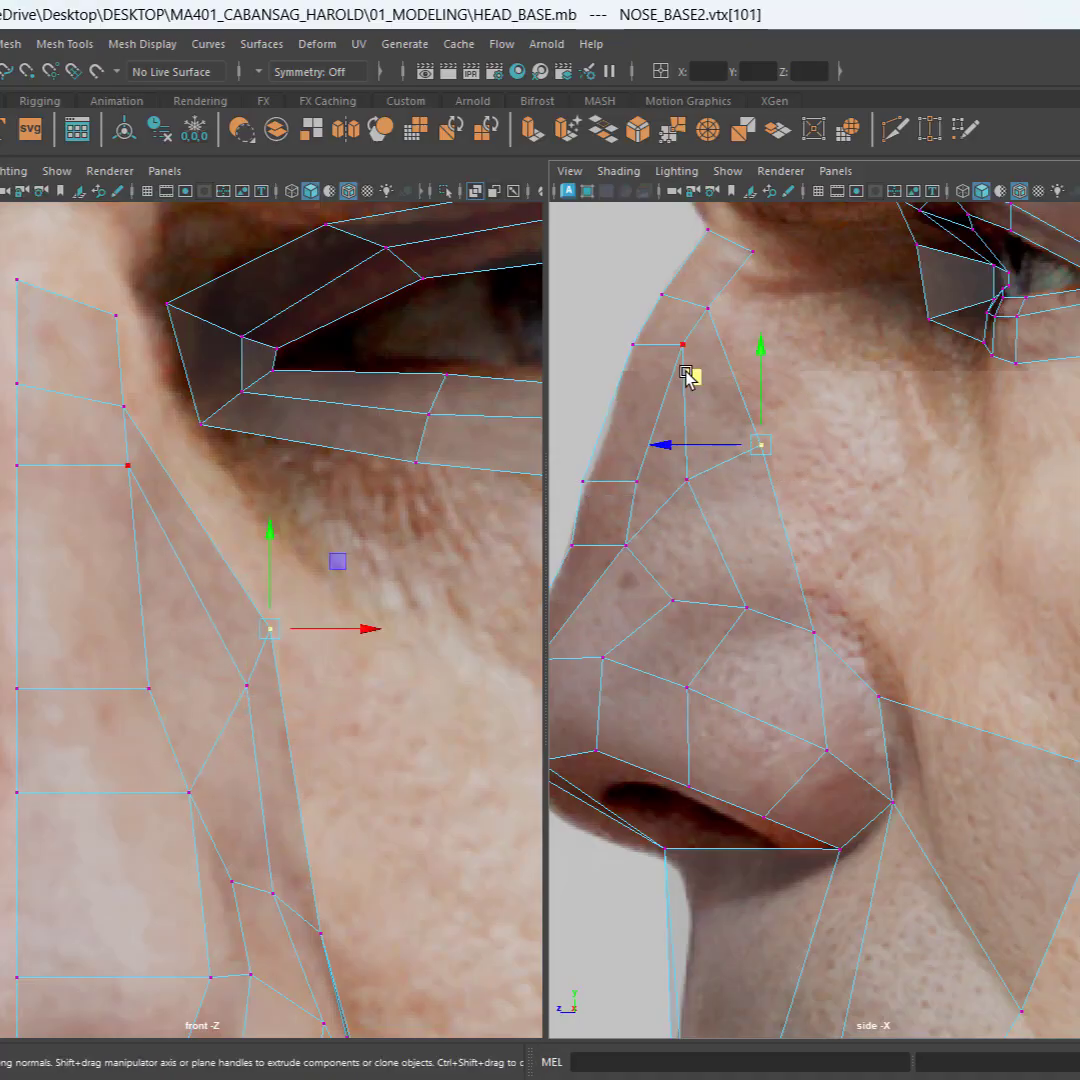
pyautogui.click(849, 410)
# Step: Save the head base scene
pyautogui.keyDown('alt'); pyautogui.moveTo(849, 410); pyautogui.dragTo(928, 514, button='right'); pyautogui.keyUp('alt')
pyautogui.scroll(-8, 832, 631)
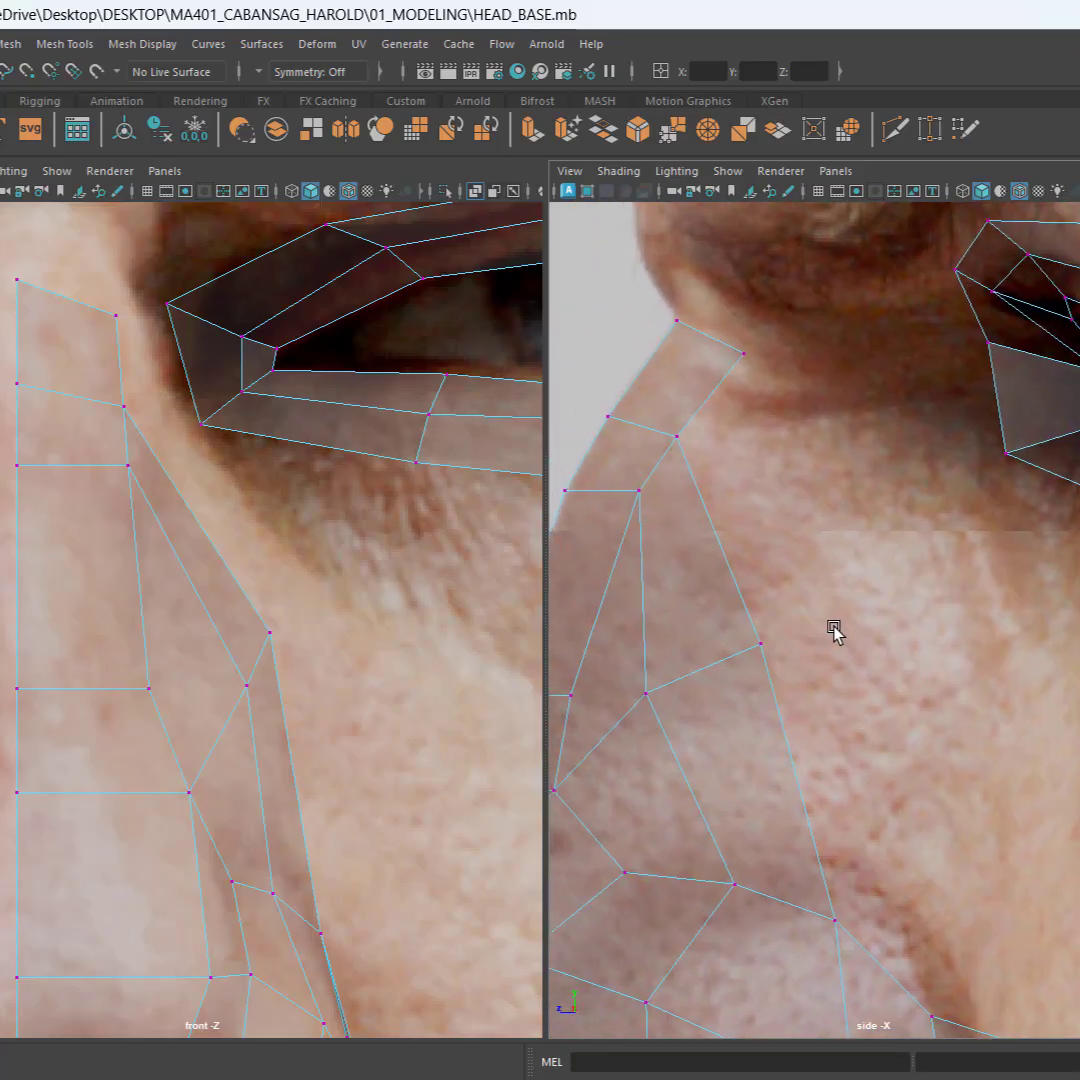
pyautogui.scroll(-5, 222, 400)
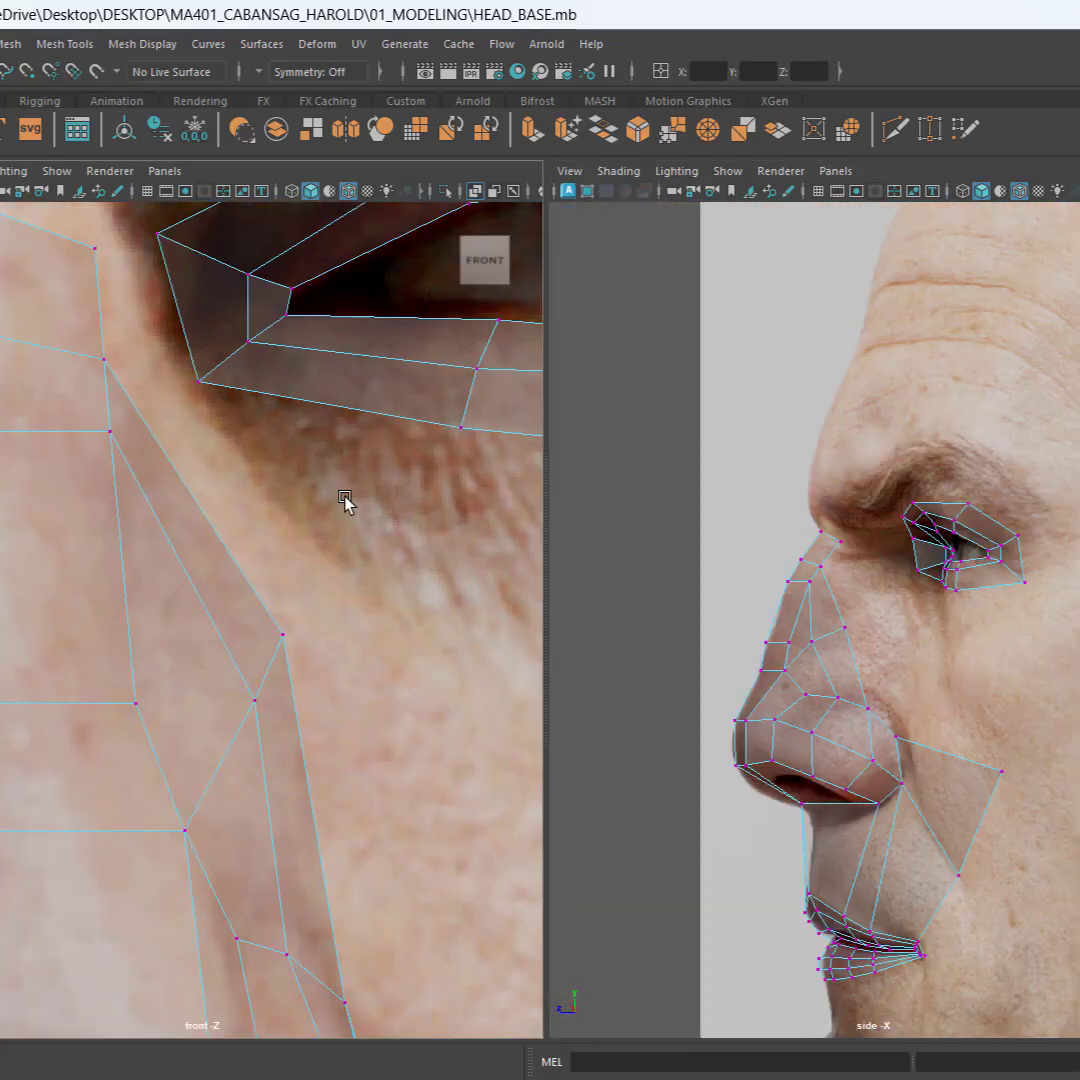
pyautogui.scroll(2, 300, 585)
pyautogui.hotkey('ctrl', 's')
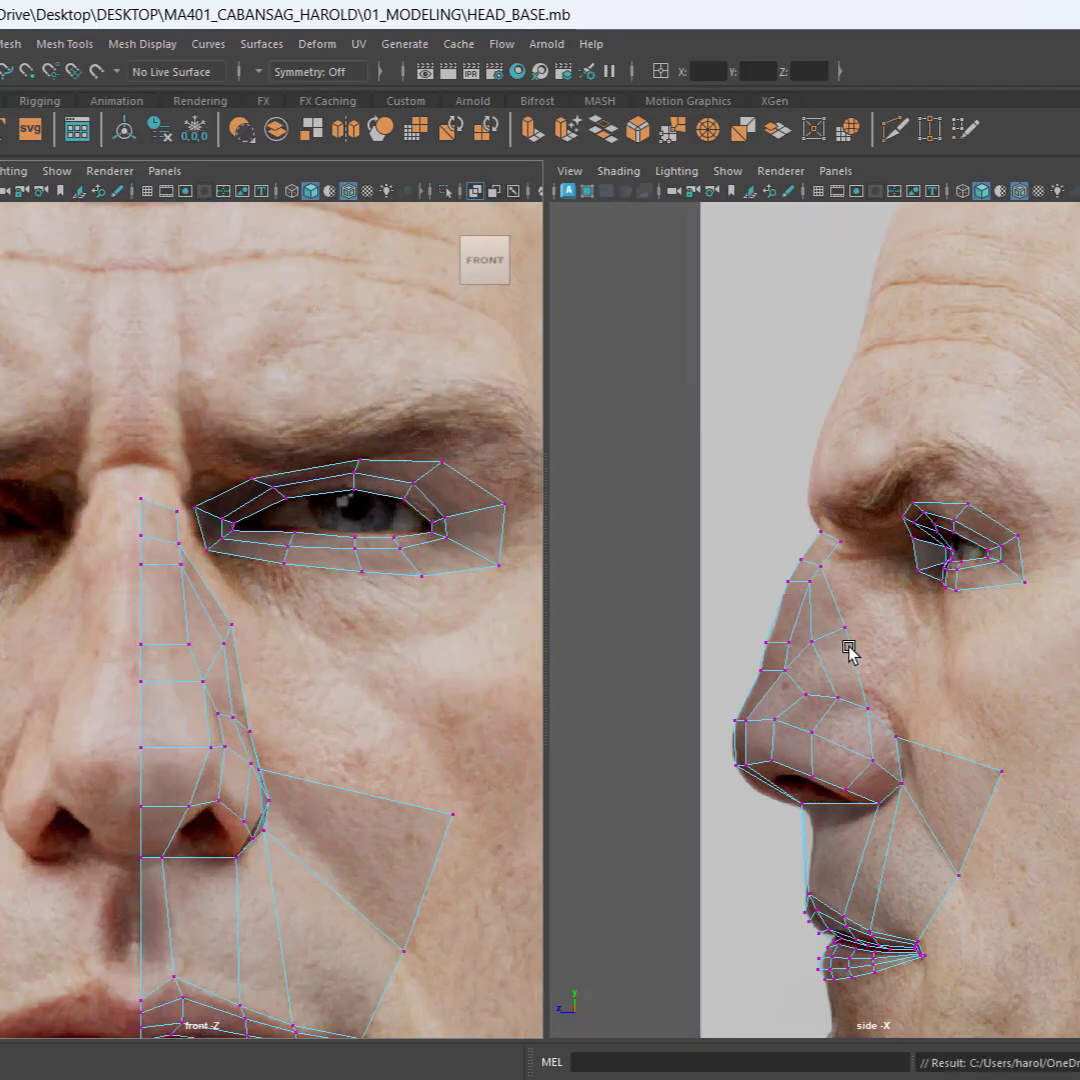
# Step: Select the eye ring's inner corner edge and the nose bridge's uppermost side edge, and turn off X-ray shading in the side view
pyautogui.scroll(3, 787, 605)
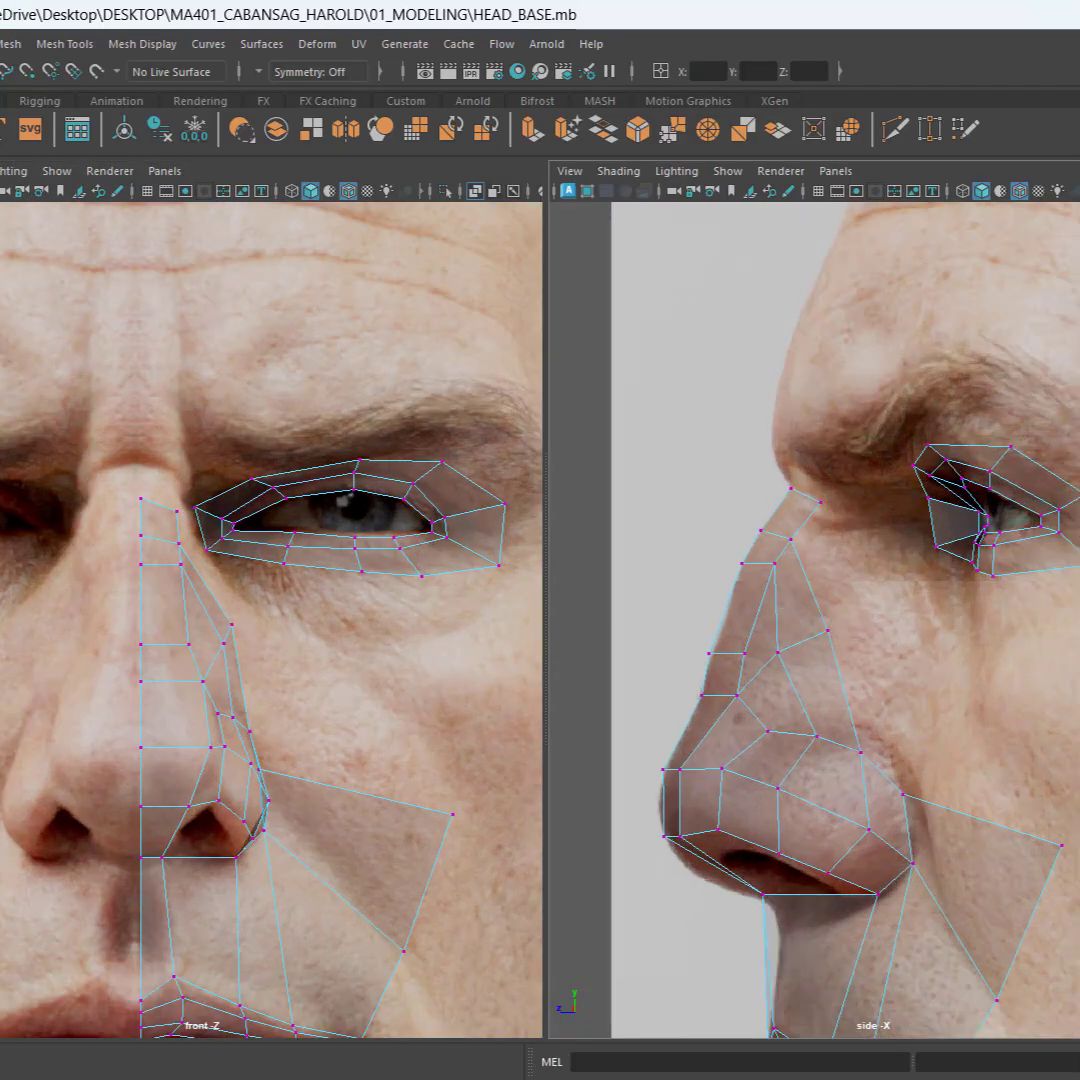
pyautogui.scroll(4, 198, 571)
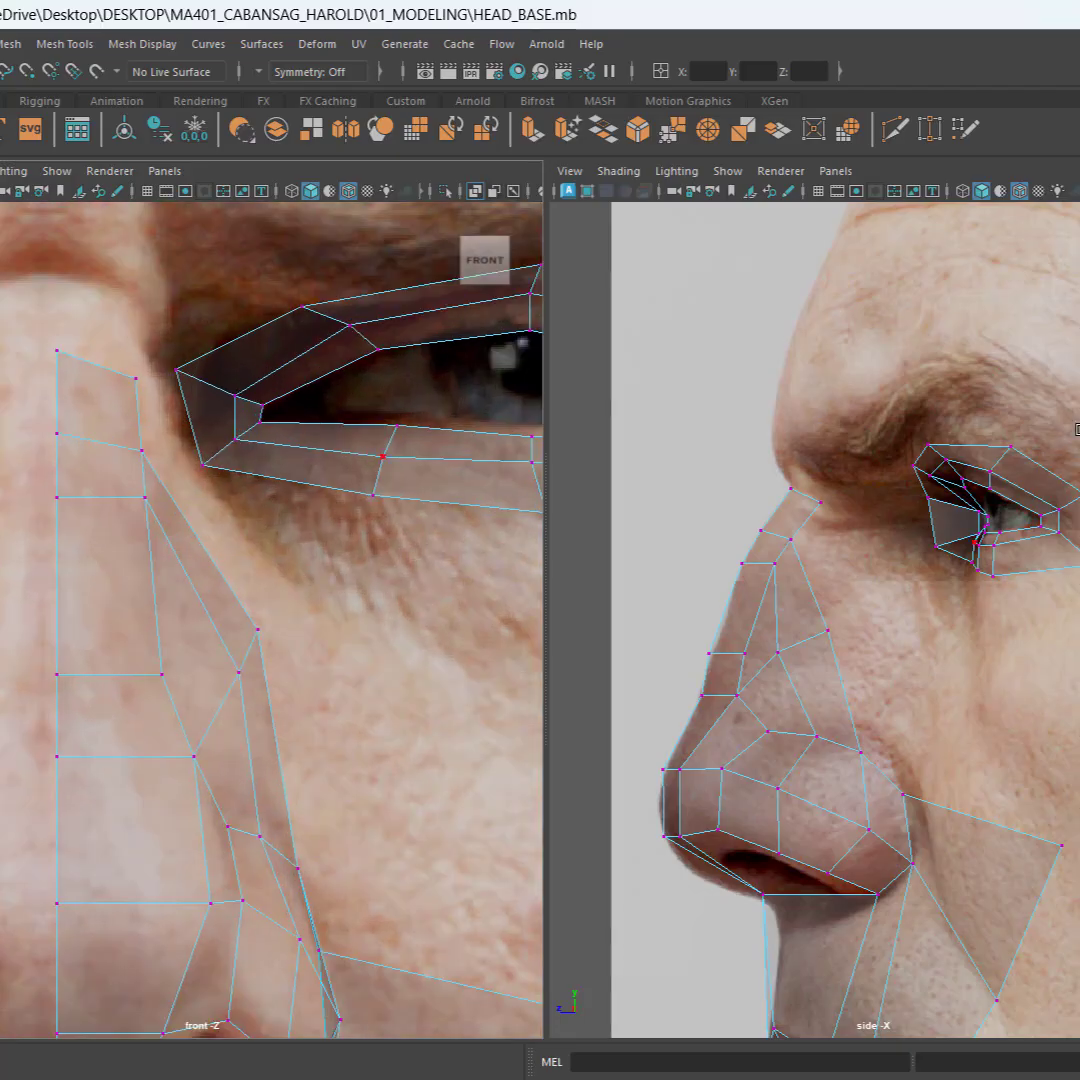
pyautogui.scroll(2, 922, 562)
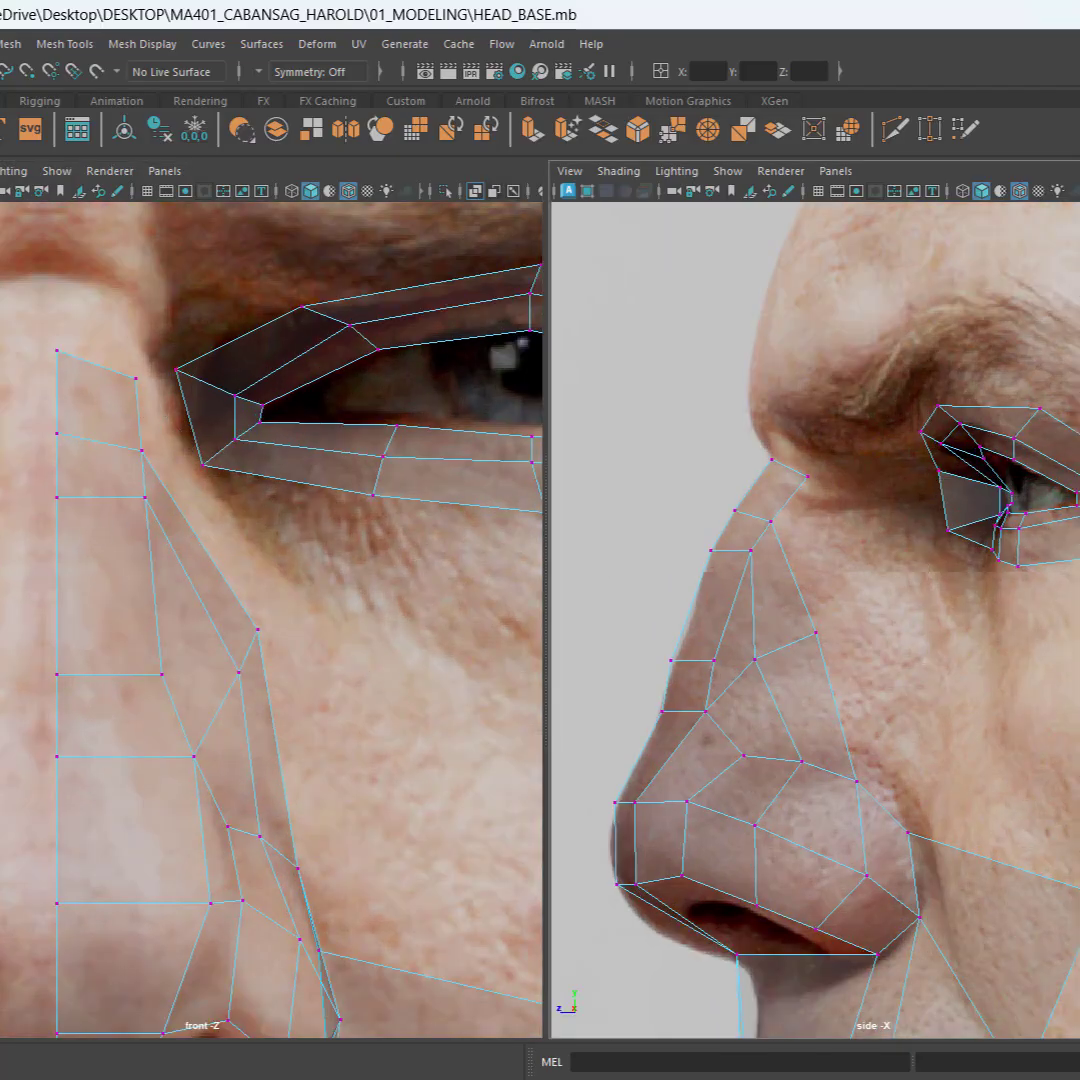
pyautogui.press('F10')
pyautogui.click(190, 418)
pyautogui.click(190, 418)
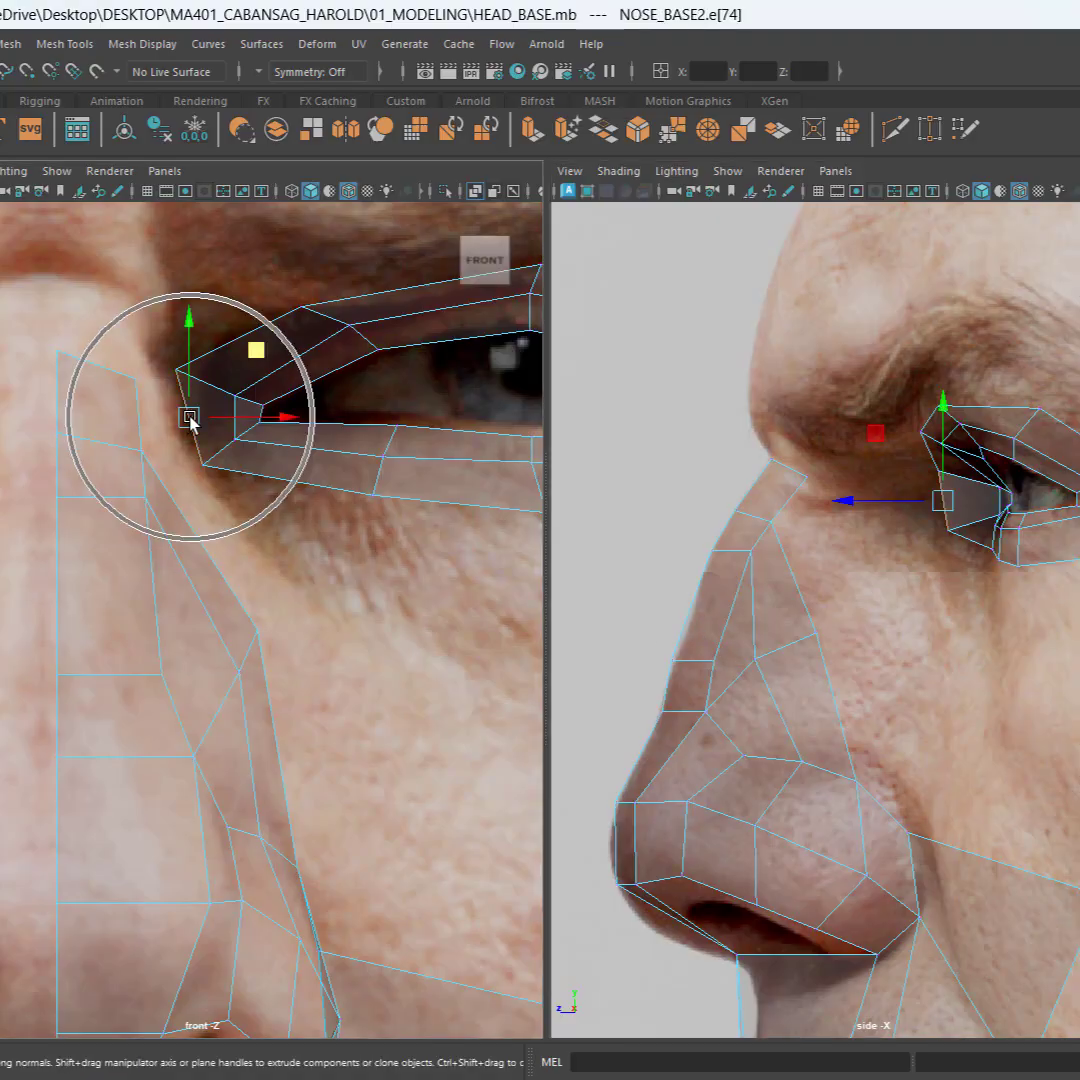
pyautogui.click(190, 418)
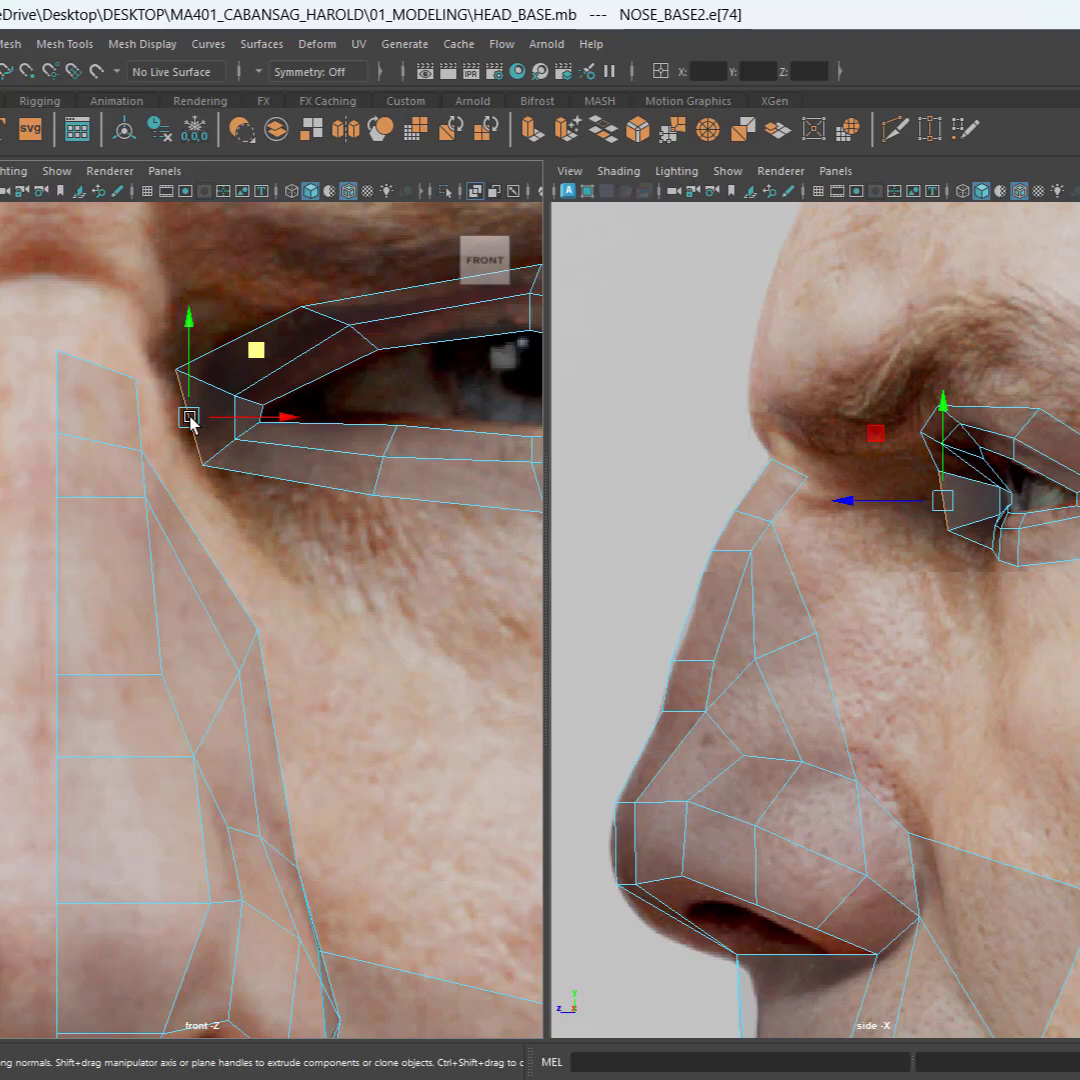
pyautogui.press('q')
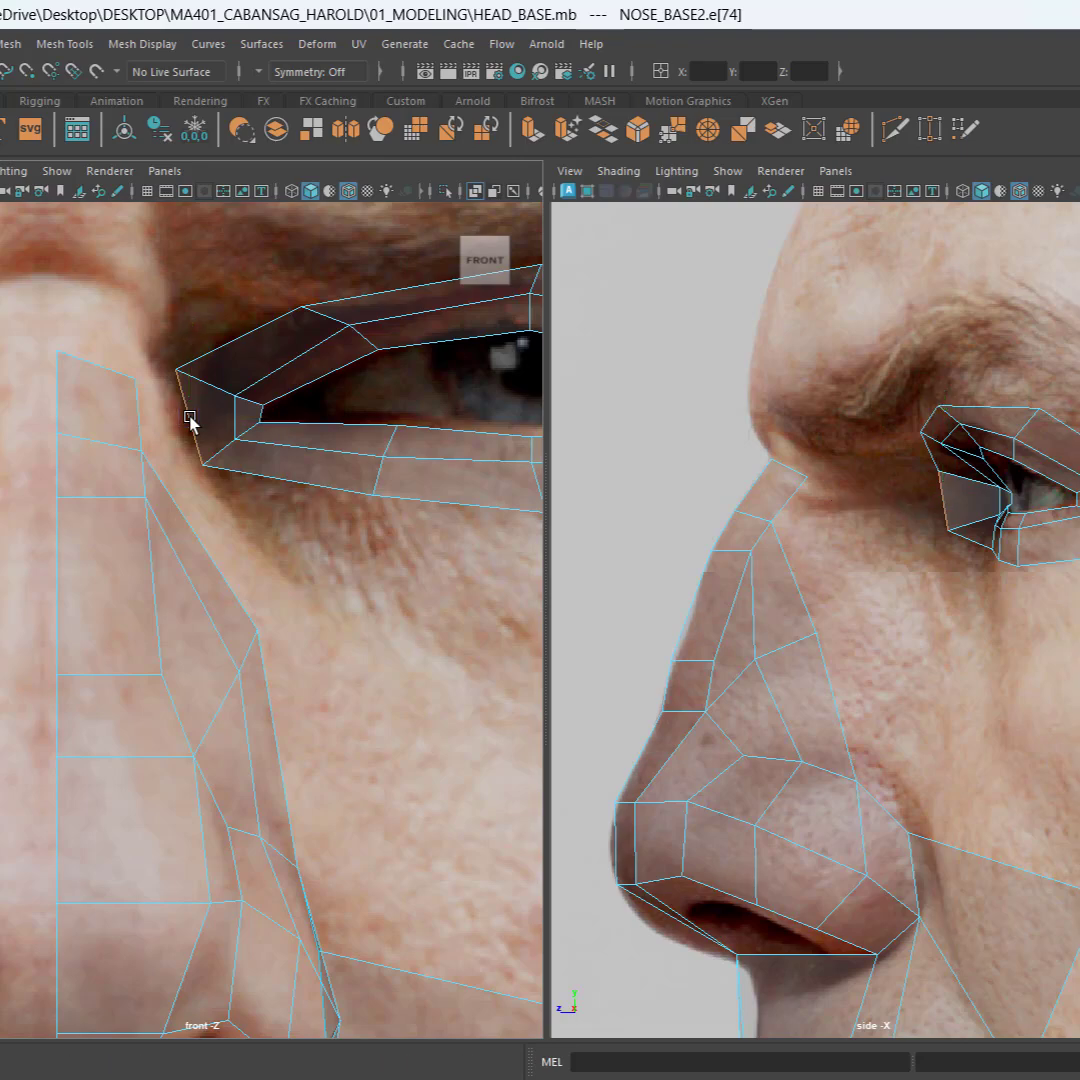
pyautogui.click(137, 418)
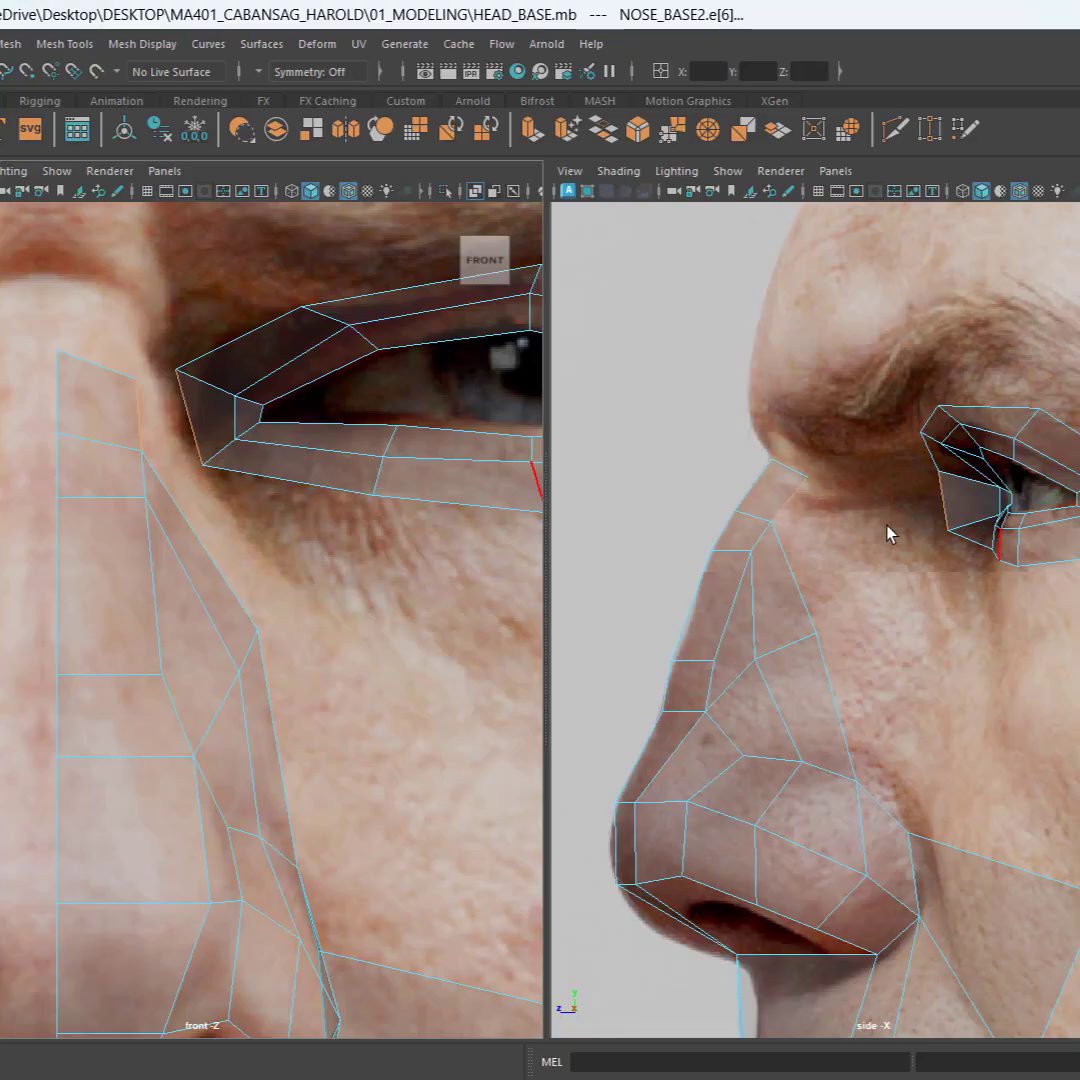
pyautogui.scroll(3, 889, 533)
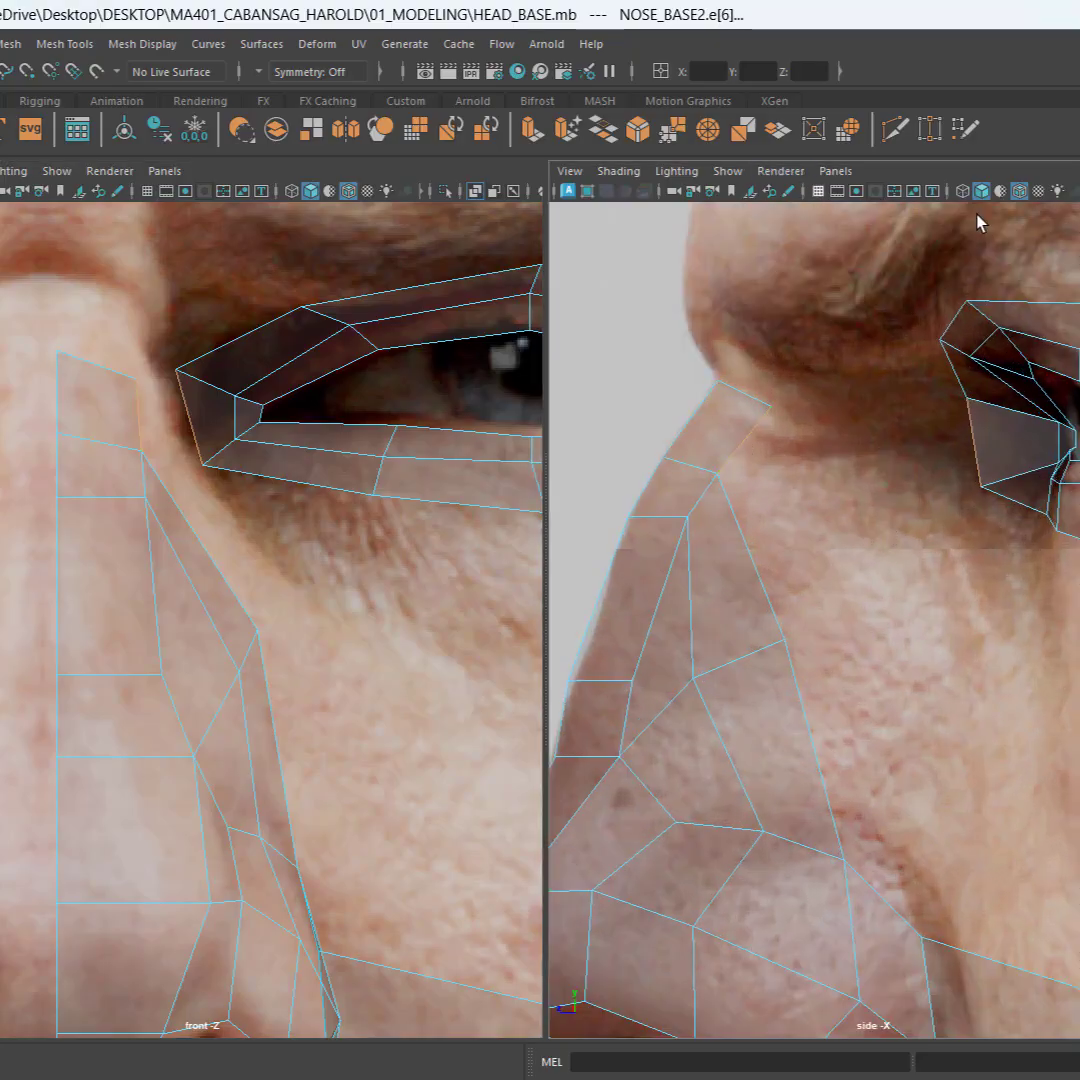
pyautogui.hotkey('alt', 'x')
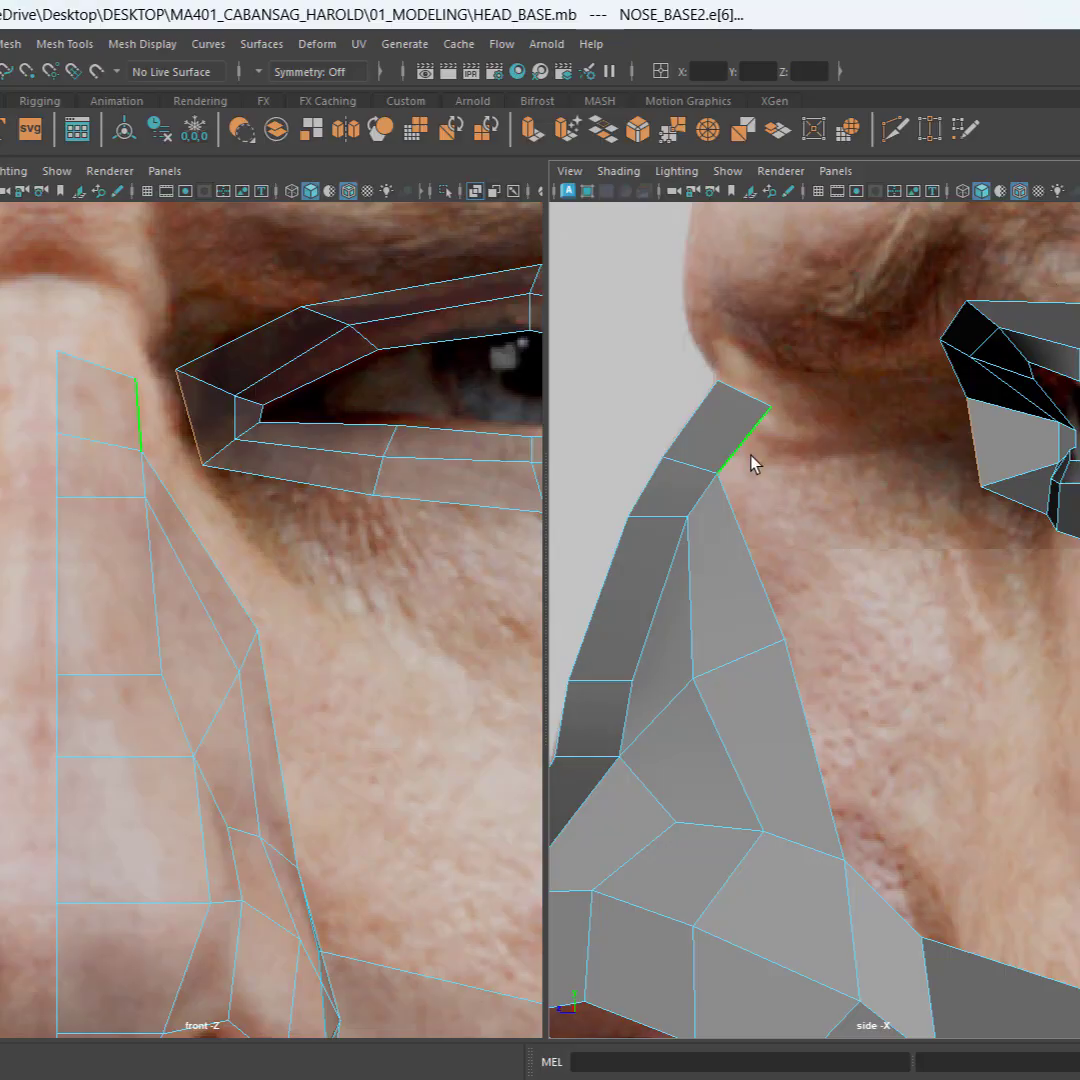
# Step: Bridge the uppermost side edge of the nose bridge to the inner corner edge of the eye ring
pyautogui.click(790, 463)
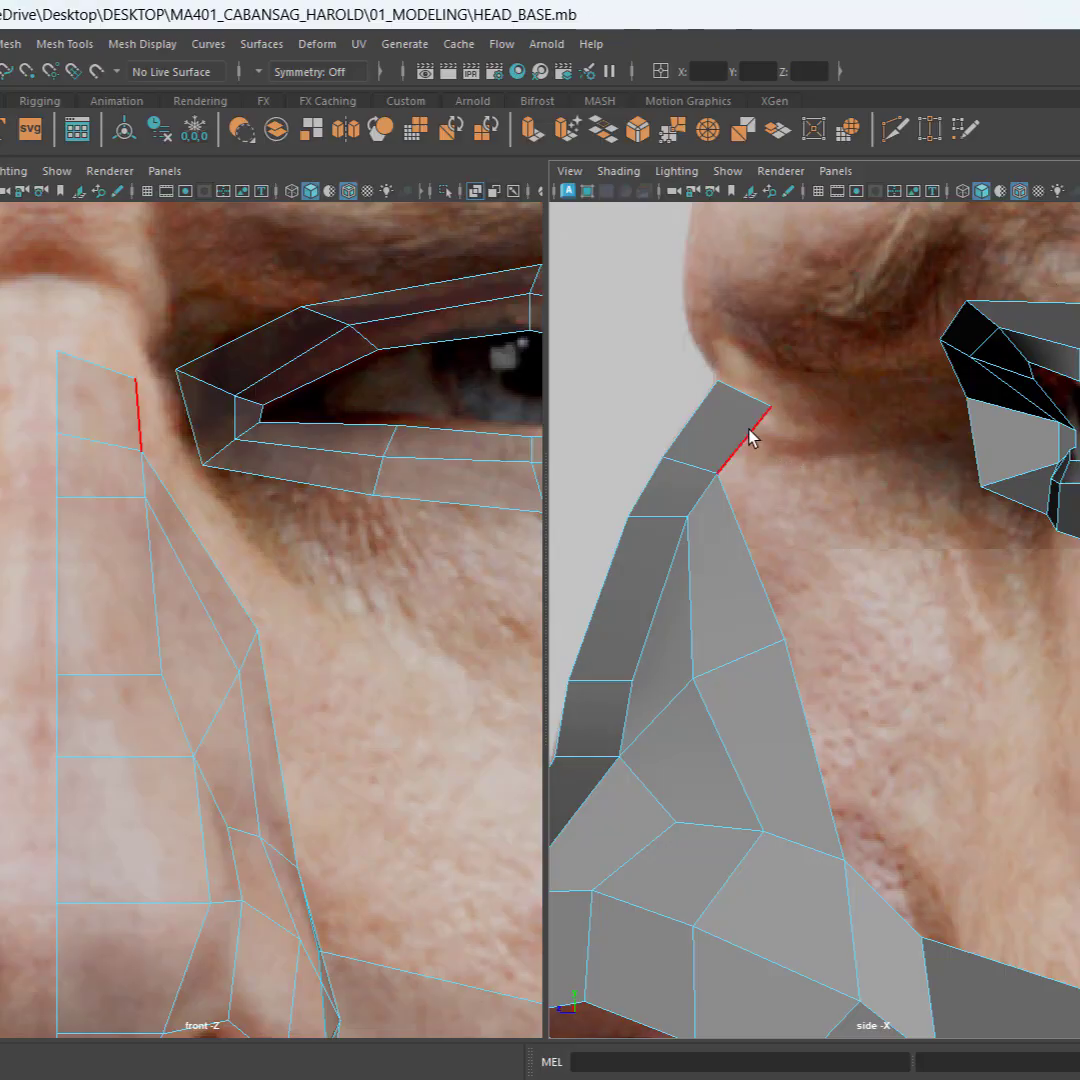
pyautogui.click(752, 437)
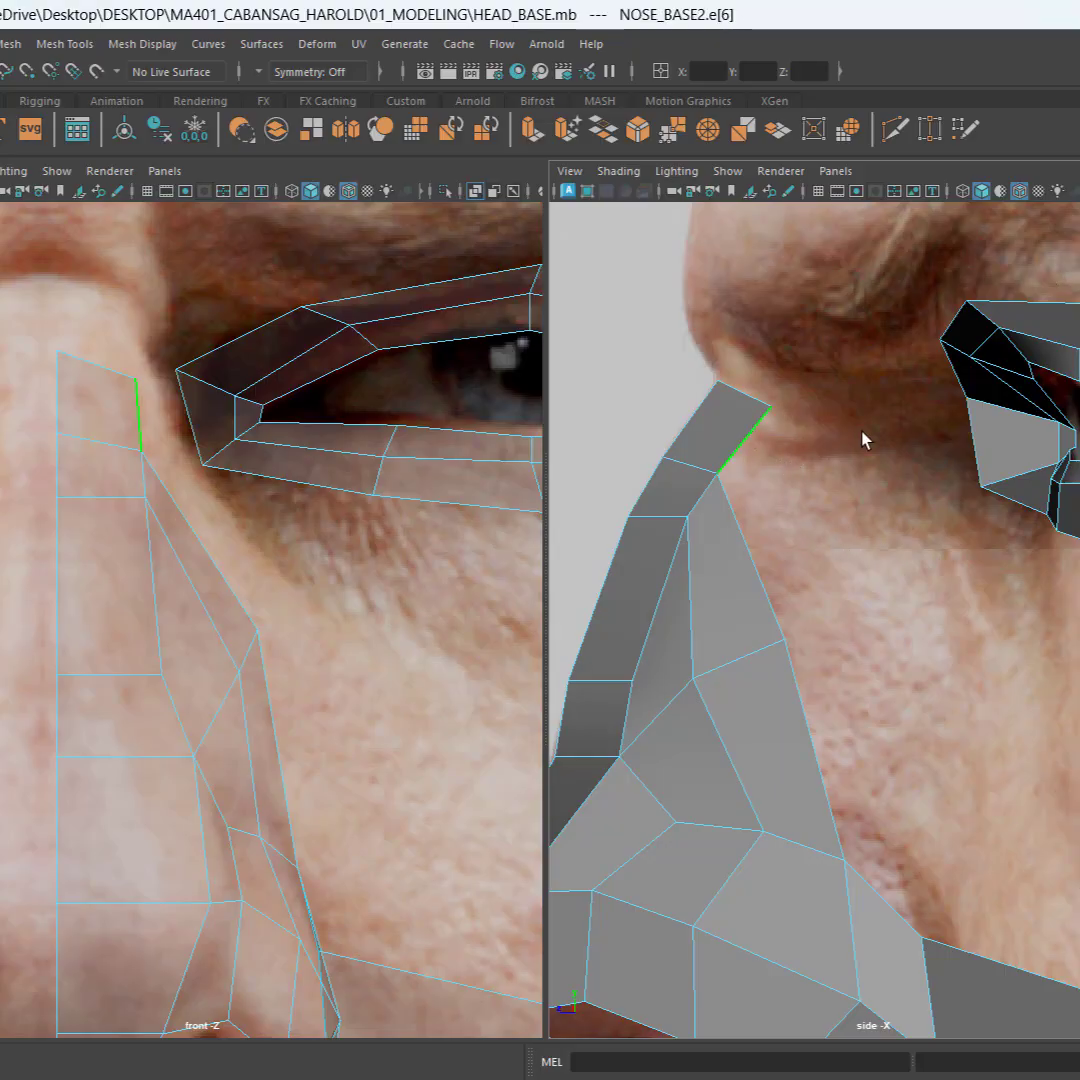
pyautogui.keyDown('shift'); pyautogui.click(975, 438); pyautogui.keyUp('shift')
pyautogui.press('g')
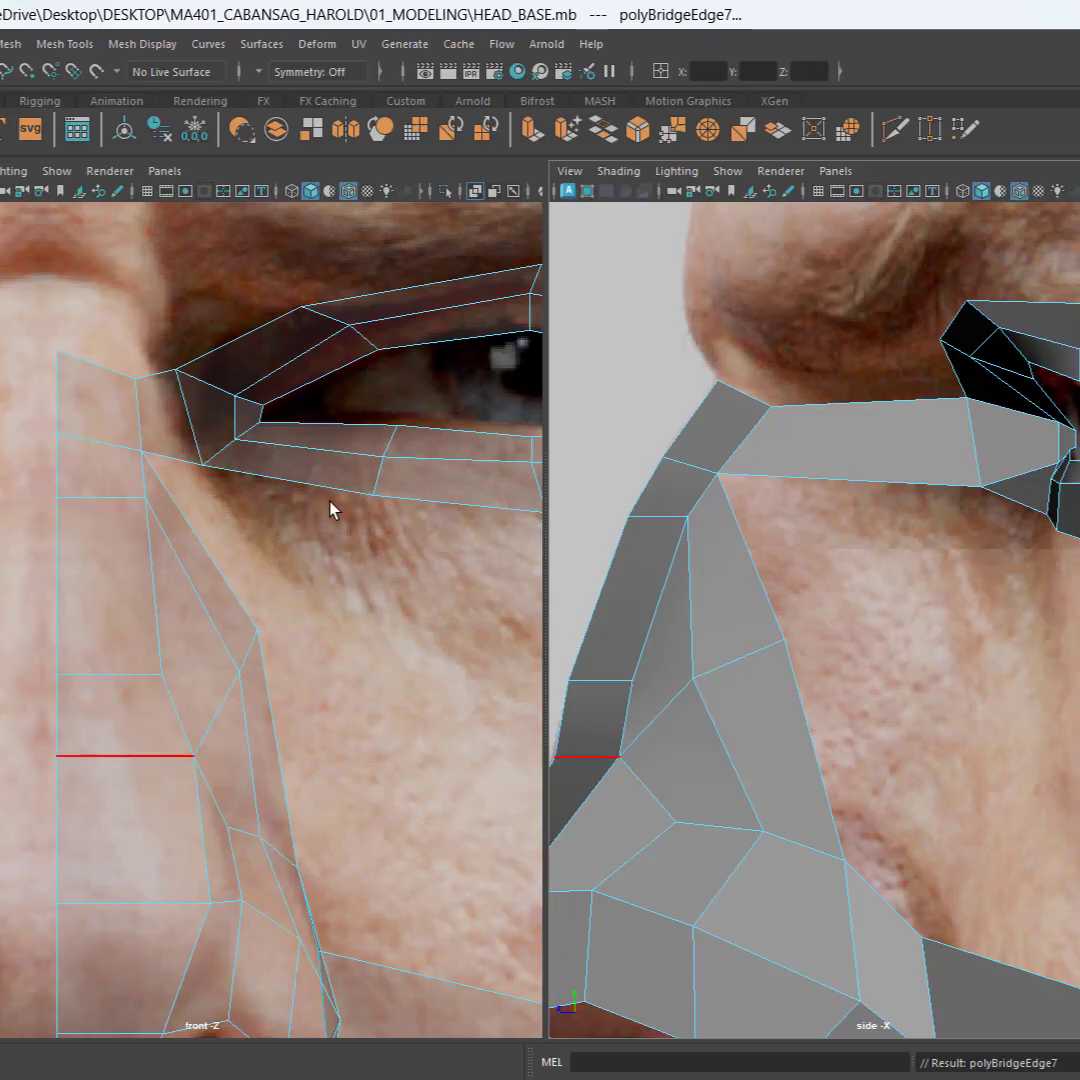
# Step: Bridge the innermost lower edge of the eye ring to the upper outer edge of the nose side
pyautogui.click(287, 484)
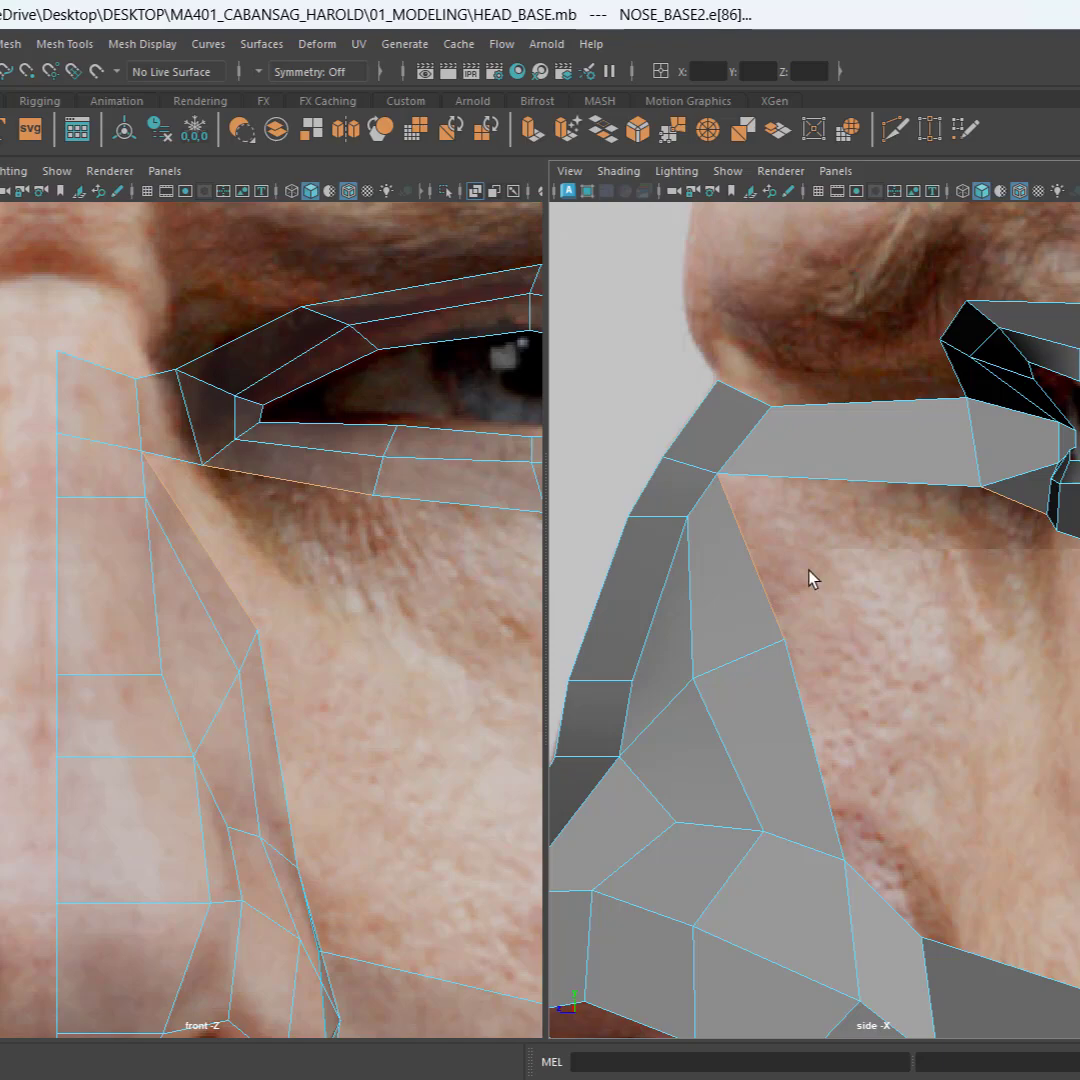
pyautogui.click(742, 576)
pyautogui.click(868, 586)
pyautogui.click(767, 594)
pyautogui.click(976, 639)
pyautogui.press('g')
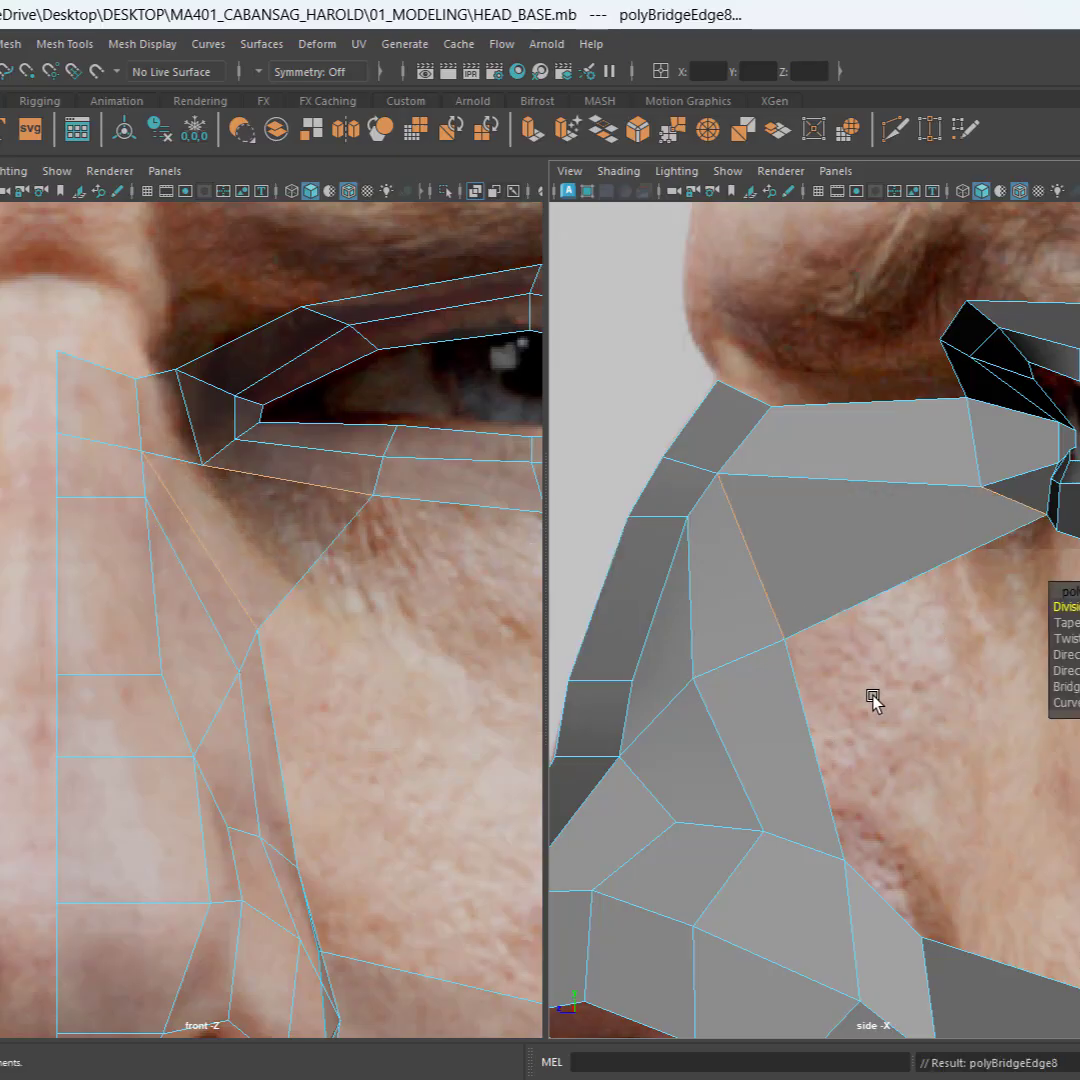
pyautogui.press('q')
# Step: Bridge the next lower eye ring edge to the nose side edge running down to the nostril wing
pyautogui.keyDown('alt'); pyautogui.moveTo(272, 568); pyautogui.dragTo(78, 388, button='middle'); pyautogui.keyUp('alt')
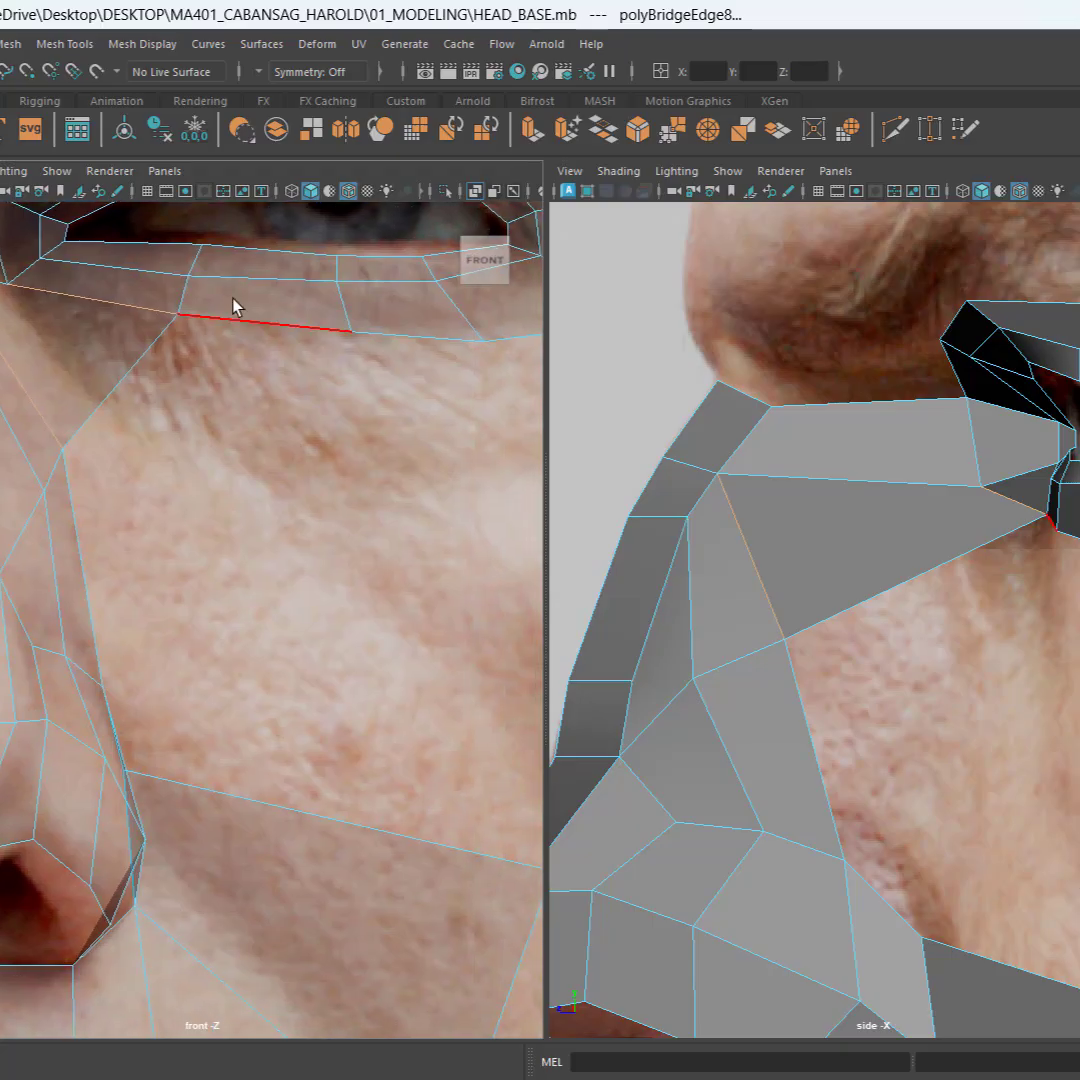
pyautogui.click(237, 325)
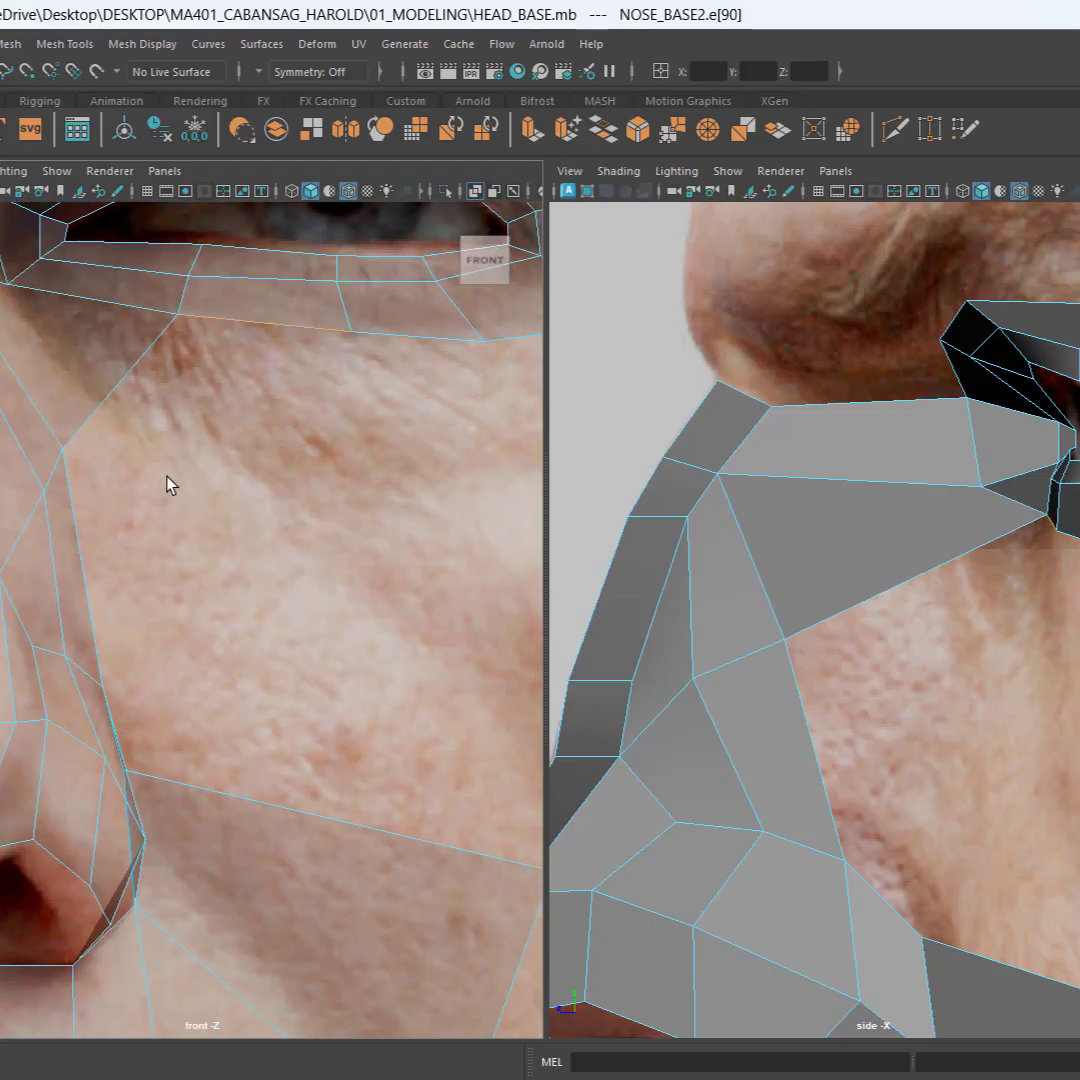
pyautogui.keyDown('shift'); pyautogui.click(83, 552); pyautogui.keyUp('shift')
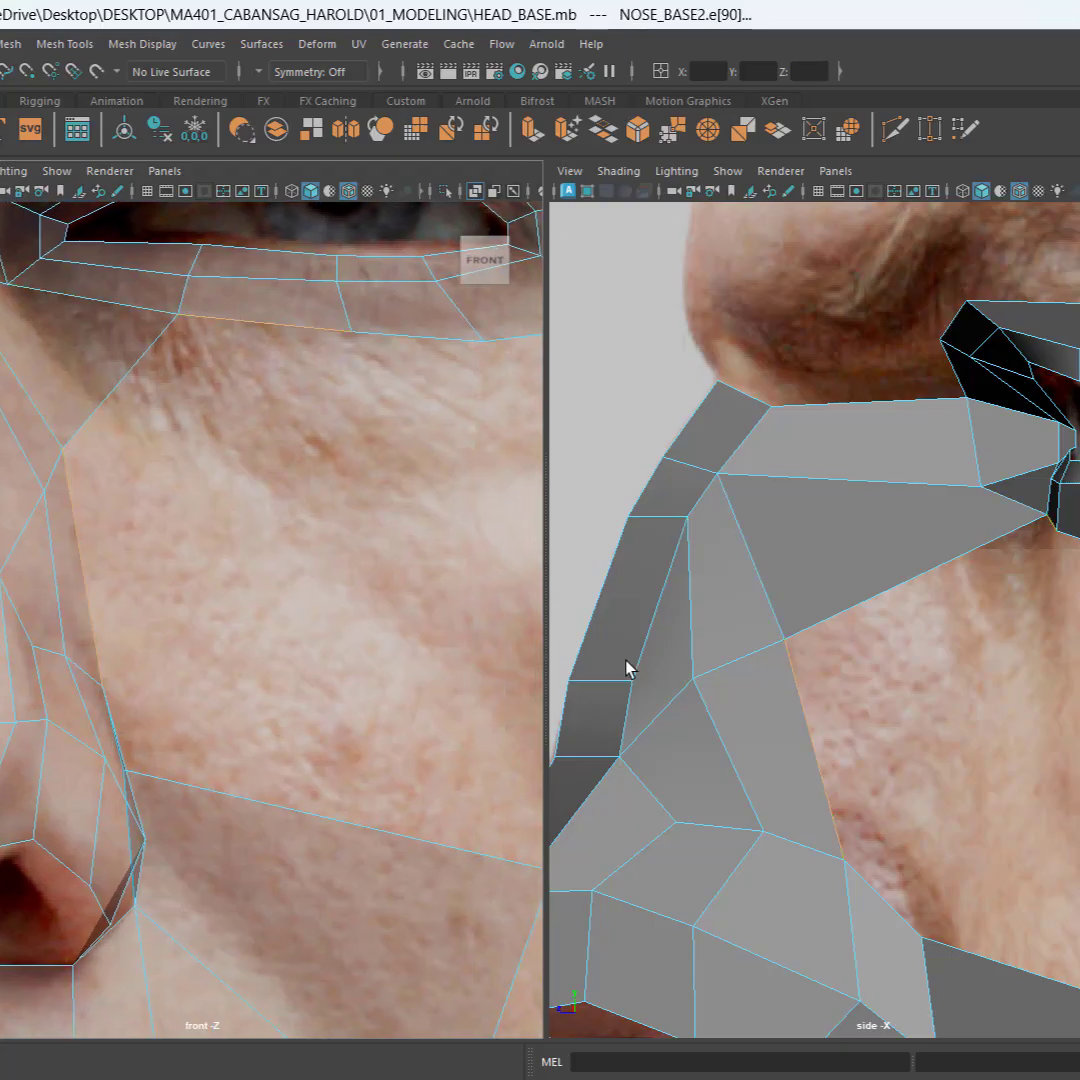
pyautogui.press('g')
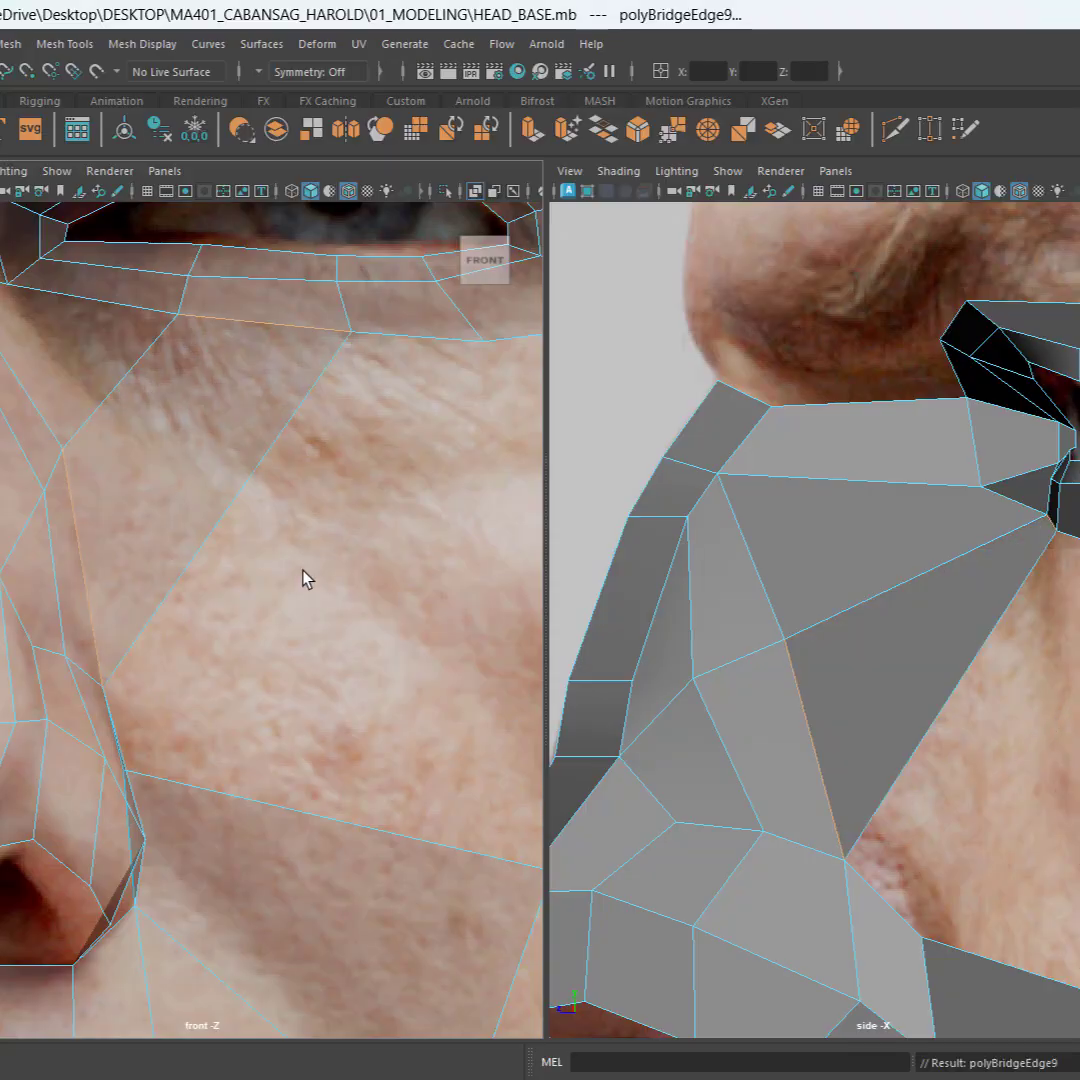
pyautogui.keyDown('alt'); pyautogui.moveTo(350, 564); pyautogui.dragTo(195, 505, button='middle'); pyautogui.keyUp('alt')
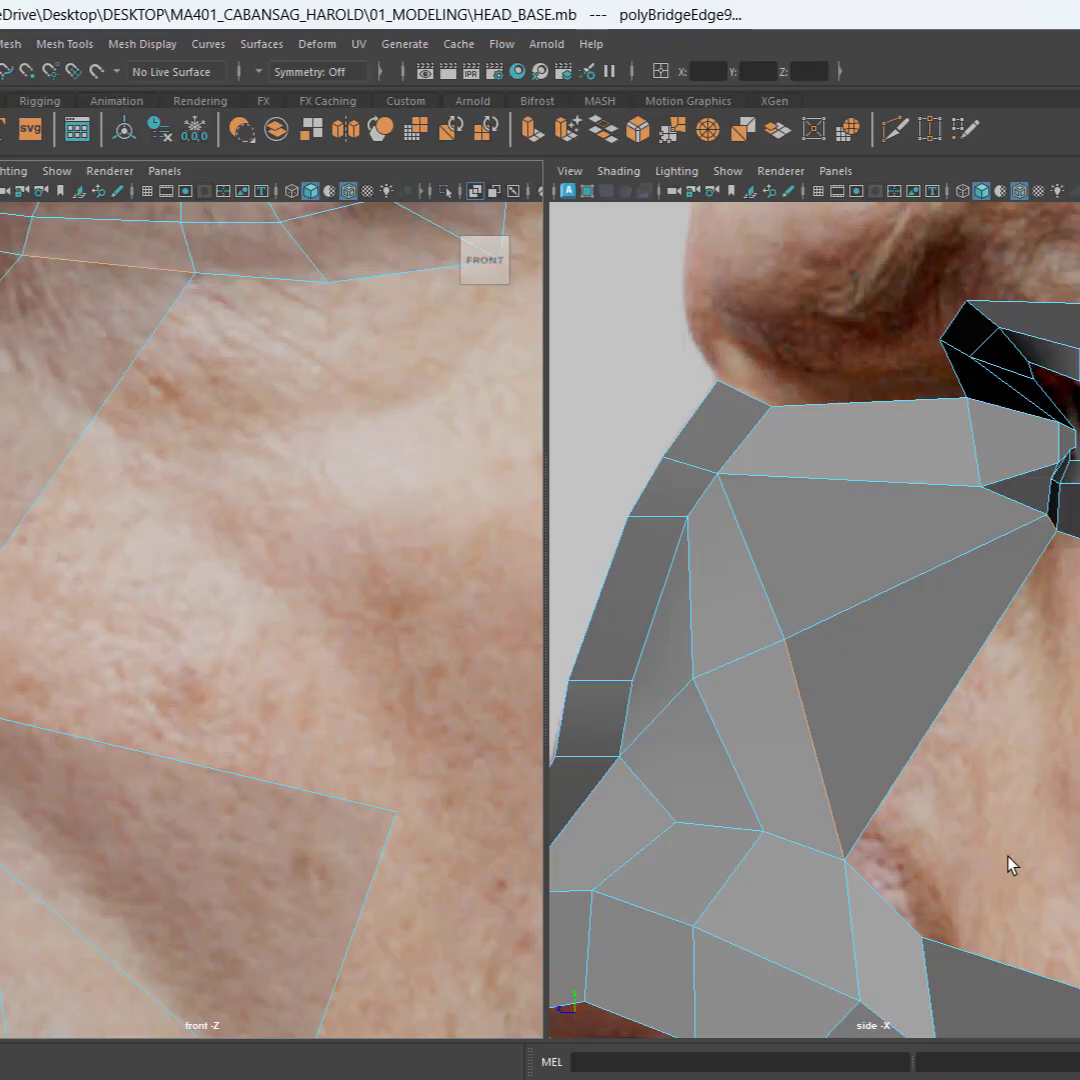
# Step: Bridge the next lower eye ring edge to the short border edge at the upper back of the nostril wing
pyautogui.keyDown('alt'); pyautogui.moveTo(1008, 857); pyautogui.dragTo(833, 766, button='middle'); pyautogui.keyUp('alt')
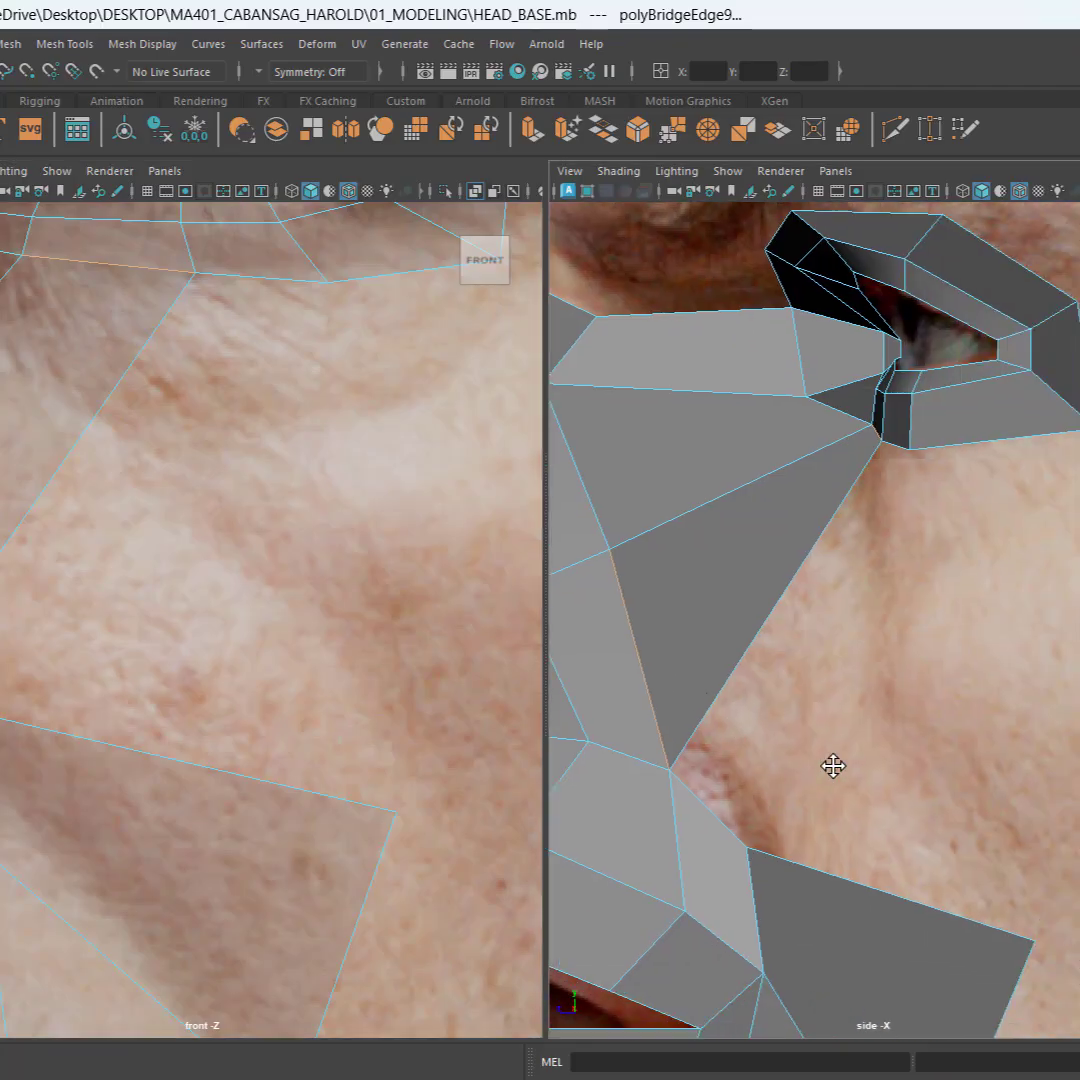
pyautogui.click(247, 272)
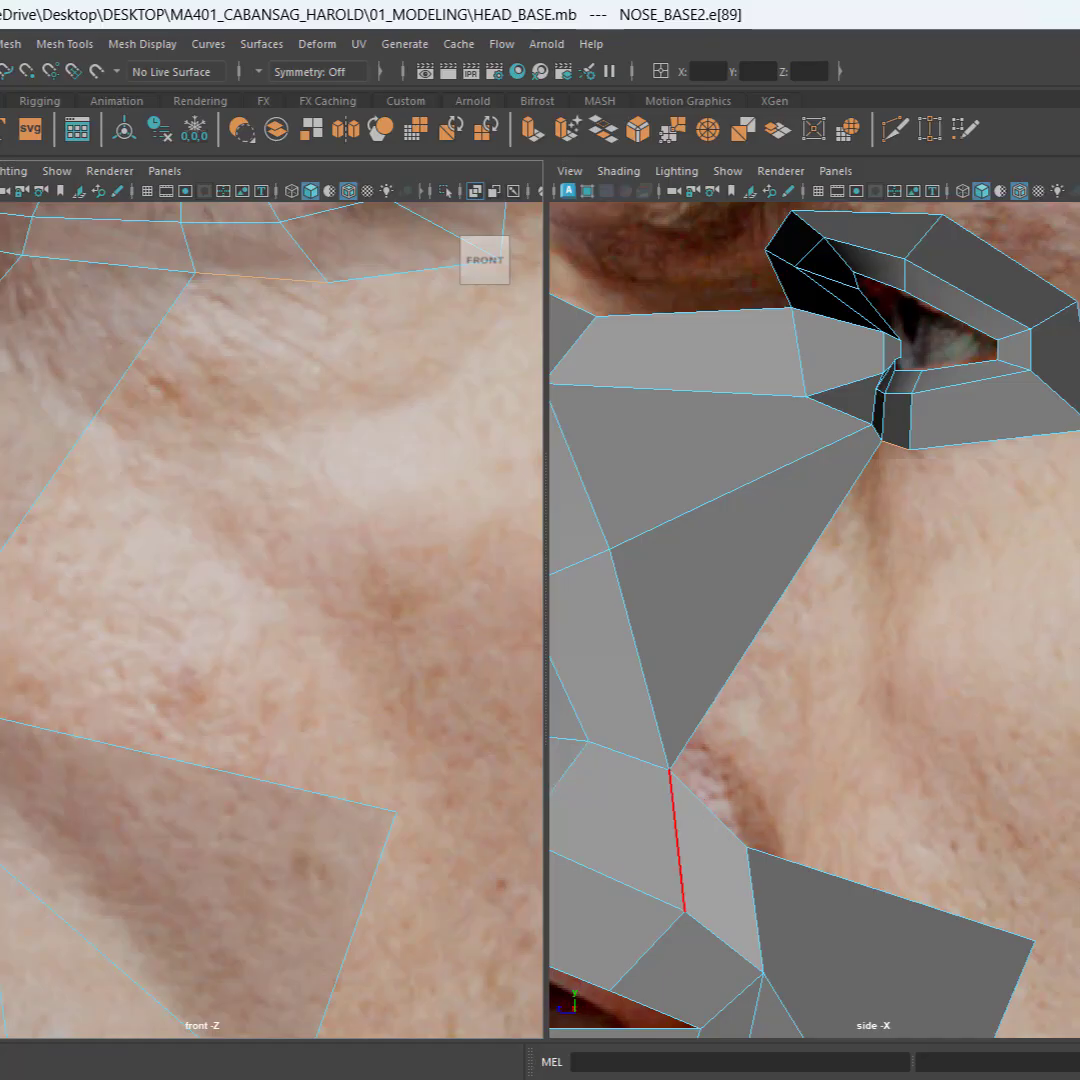
pyautogui.keyDown('shift'); pyautogui.click(741, 802); pyautogui.keyUp('shift')
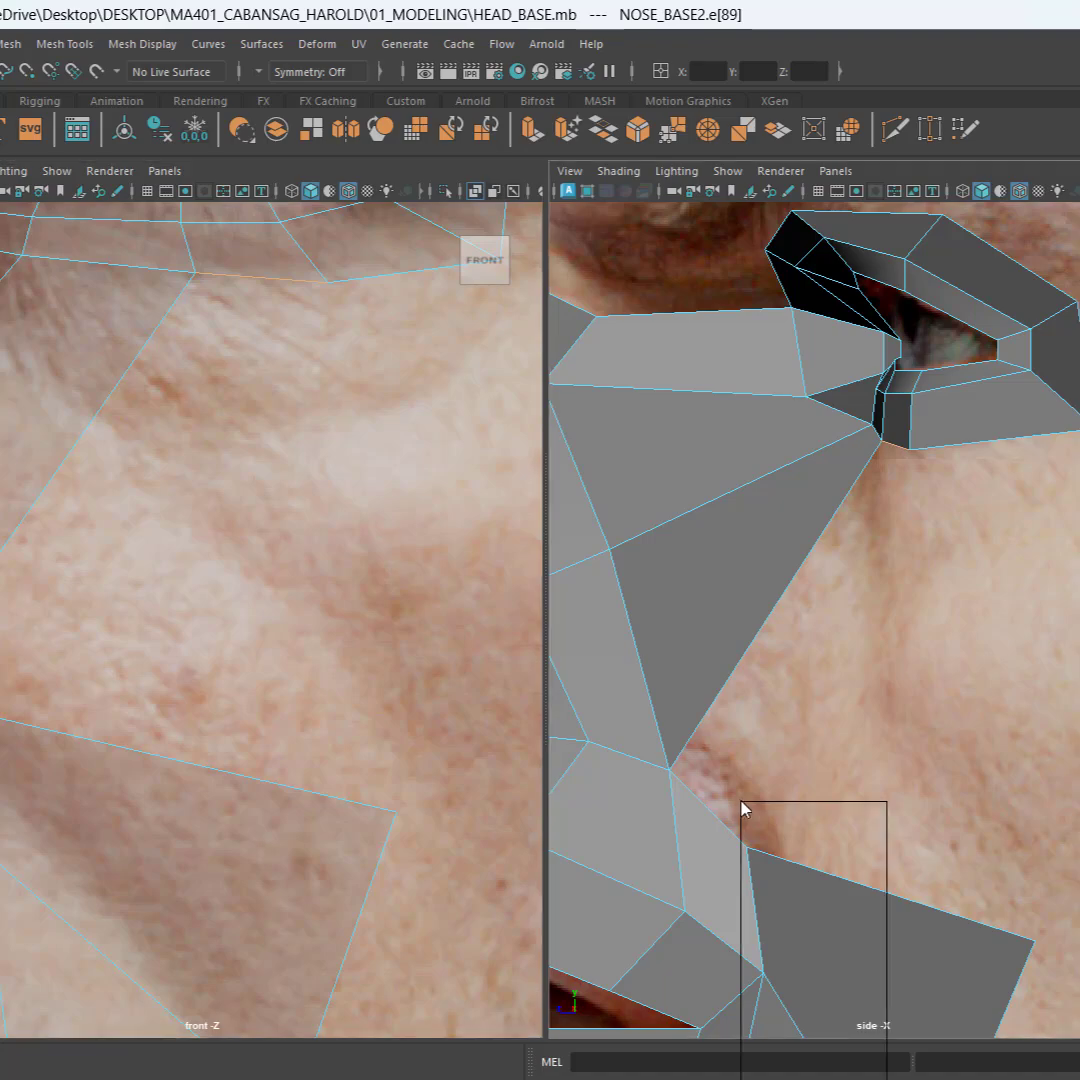
pyautogui.keyDown('shift'); pyautogui.click(709, 812); pyautogui.keyUp('shift')
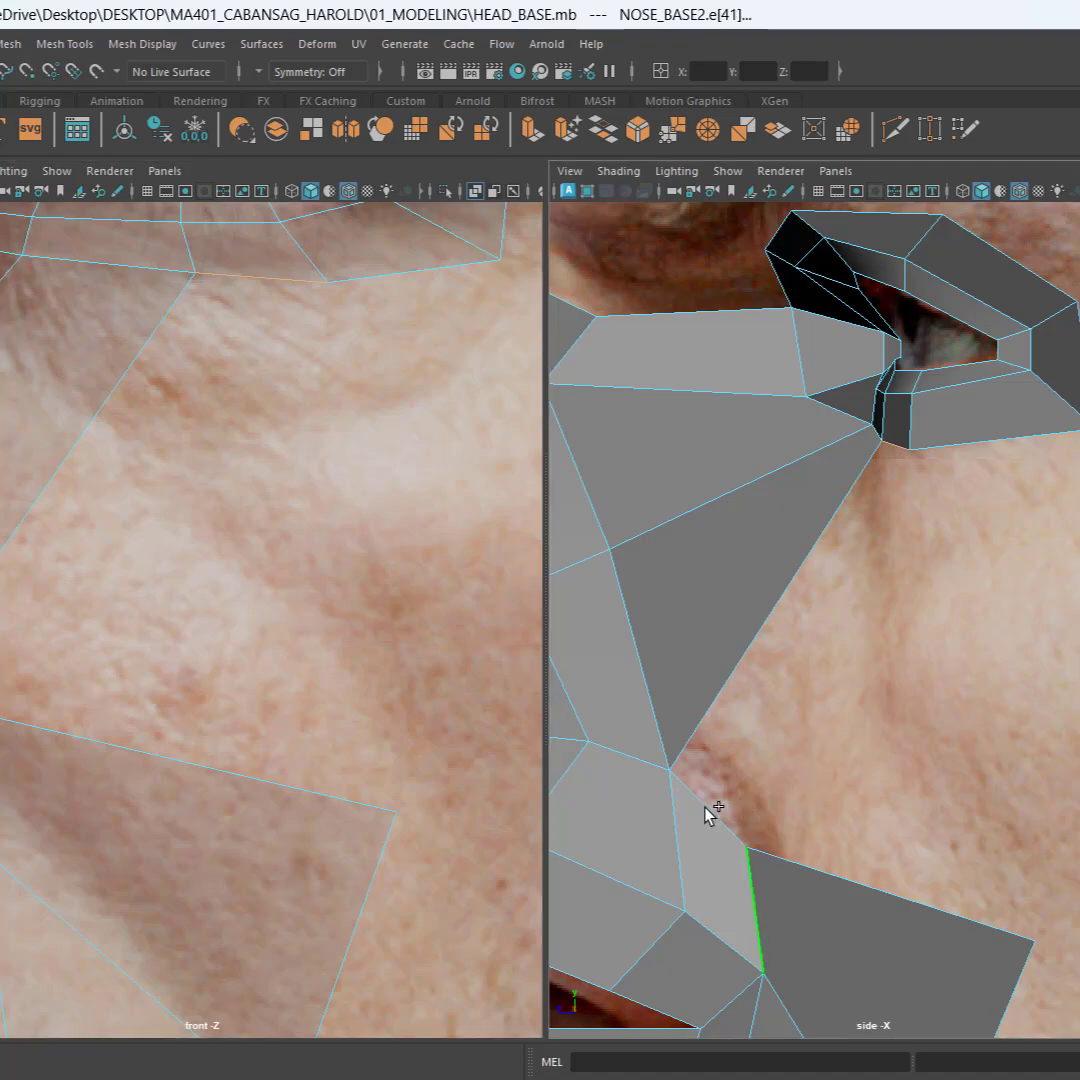
pyautogui.keyDown('shift'); pyautogui.moveTo(755, 775); pyautogui.dragTo(697, 824); pyautogui.keyUp('shift')
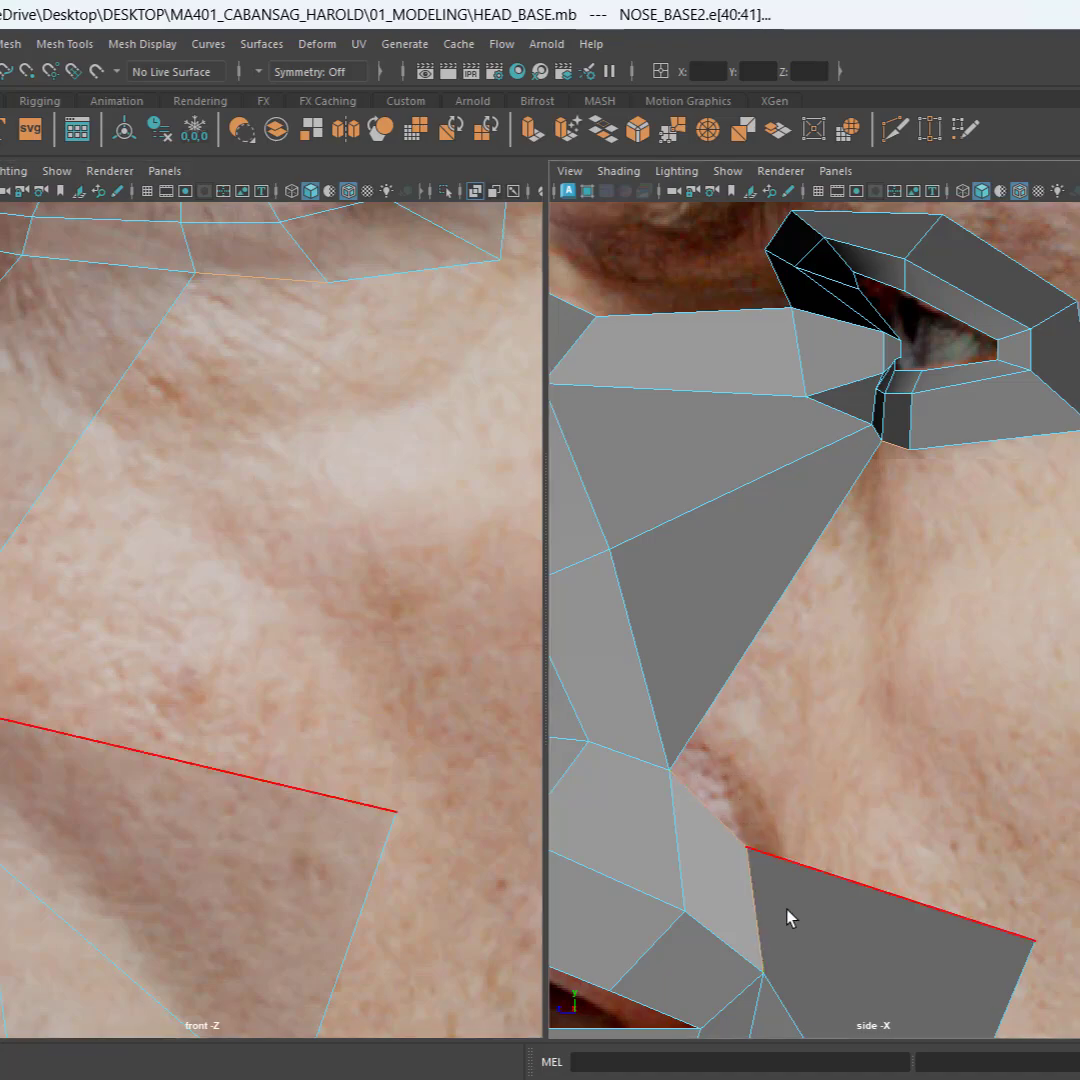
pyautogui.keyDown('ctrl'); pyautogui.moveTo(788, 917); pyautogui.dragTo(735, 895); pyautogui.keyUp('ctrl')
pyautogui.keyDown('ctrl'); pyautogui.click(712, 872); pyautogui.keyUp('ctrl')
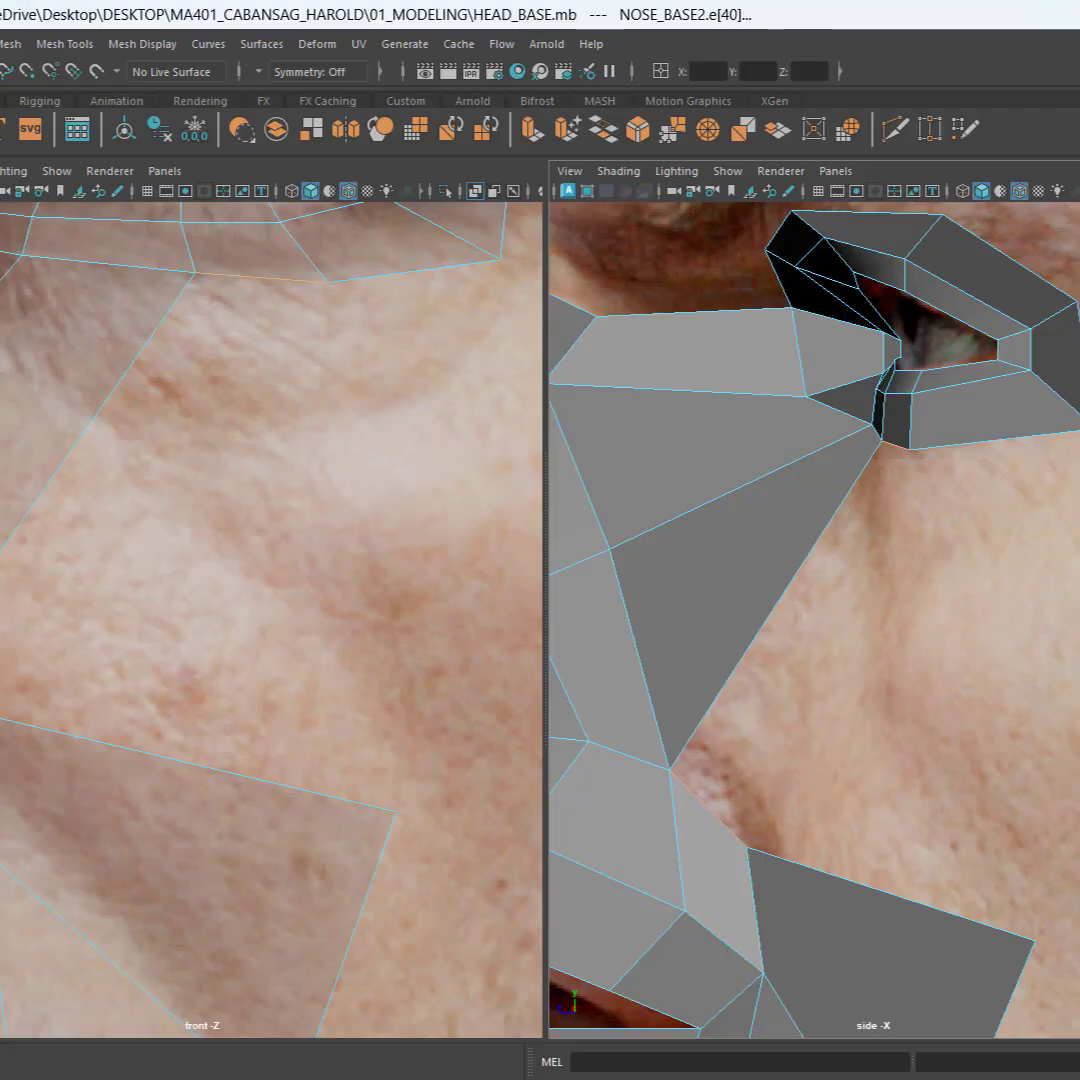
pyautogui.press('g')
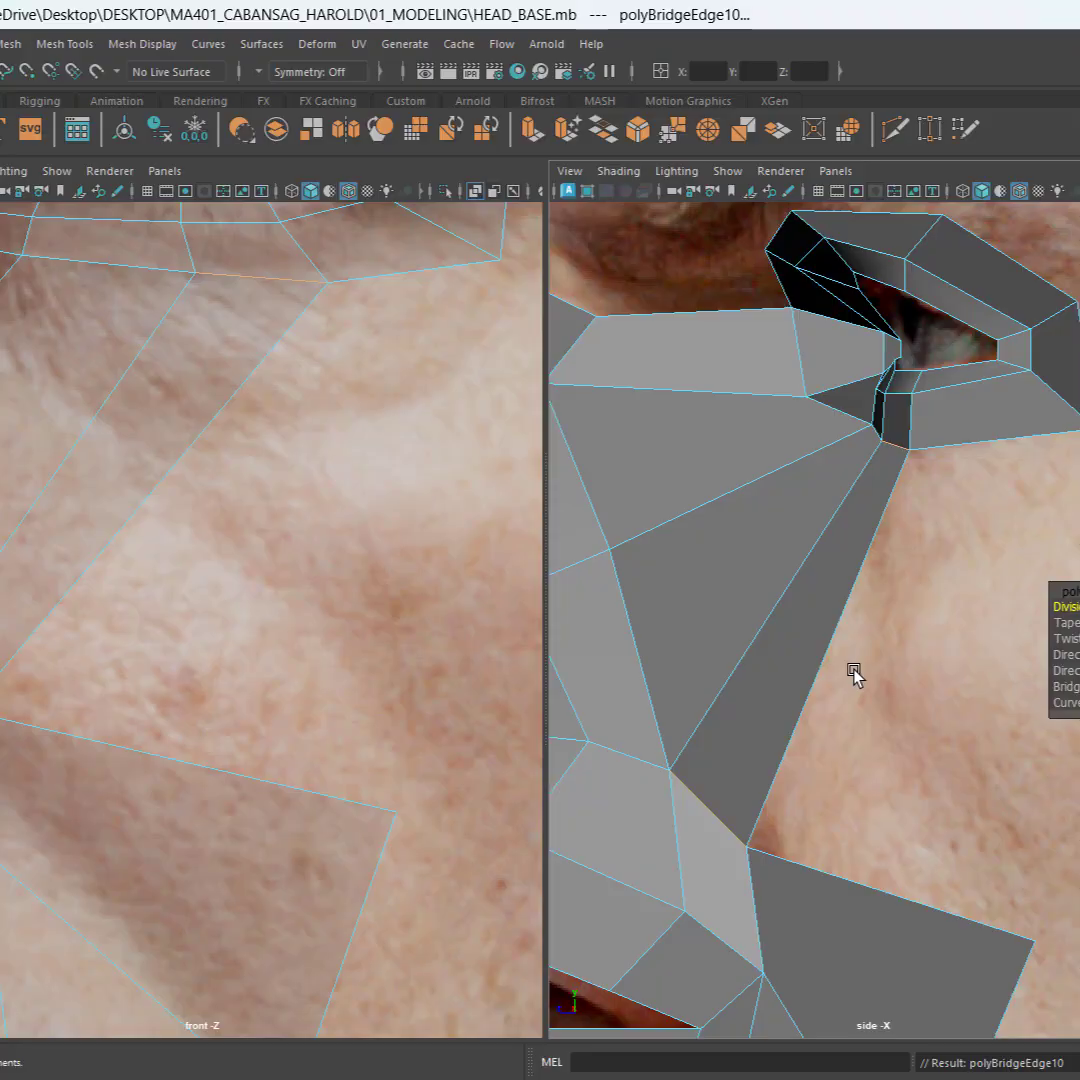
# Step: Bridge the top edge of the cheek patch beside the nostril to the outermost lower edge of the eye ring
pyautogui.scroll(-5, 857, 610)
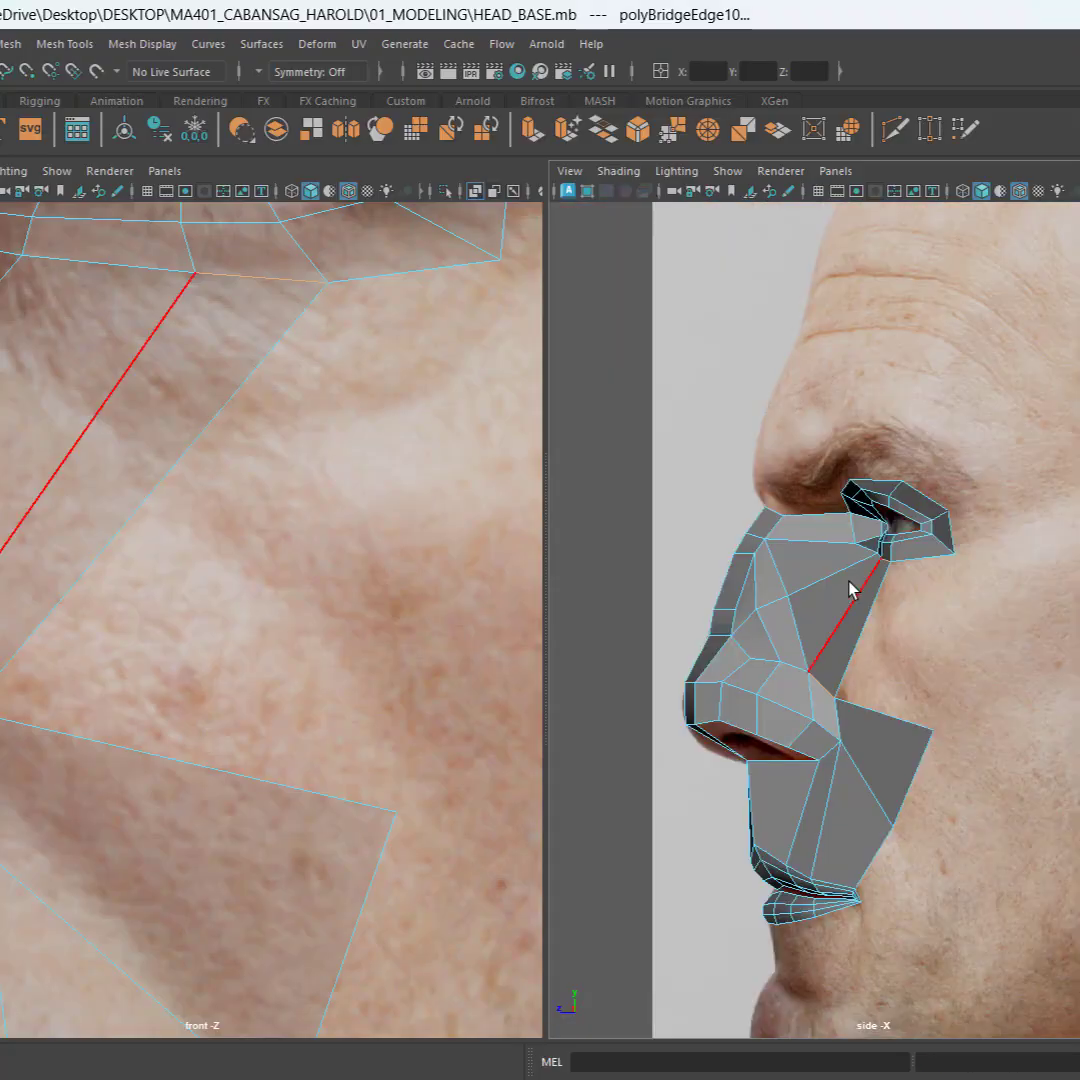
pyautogui.click(235, 837)
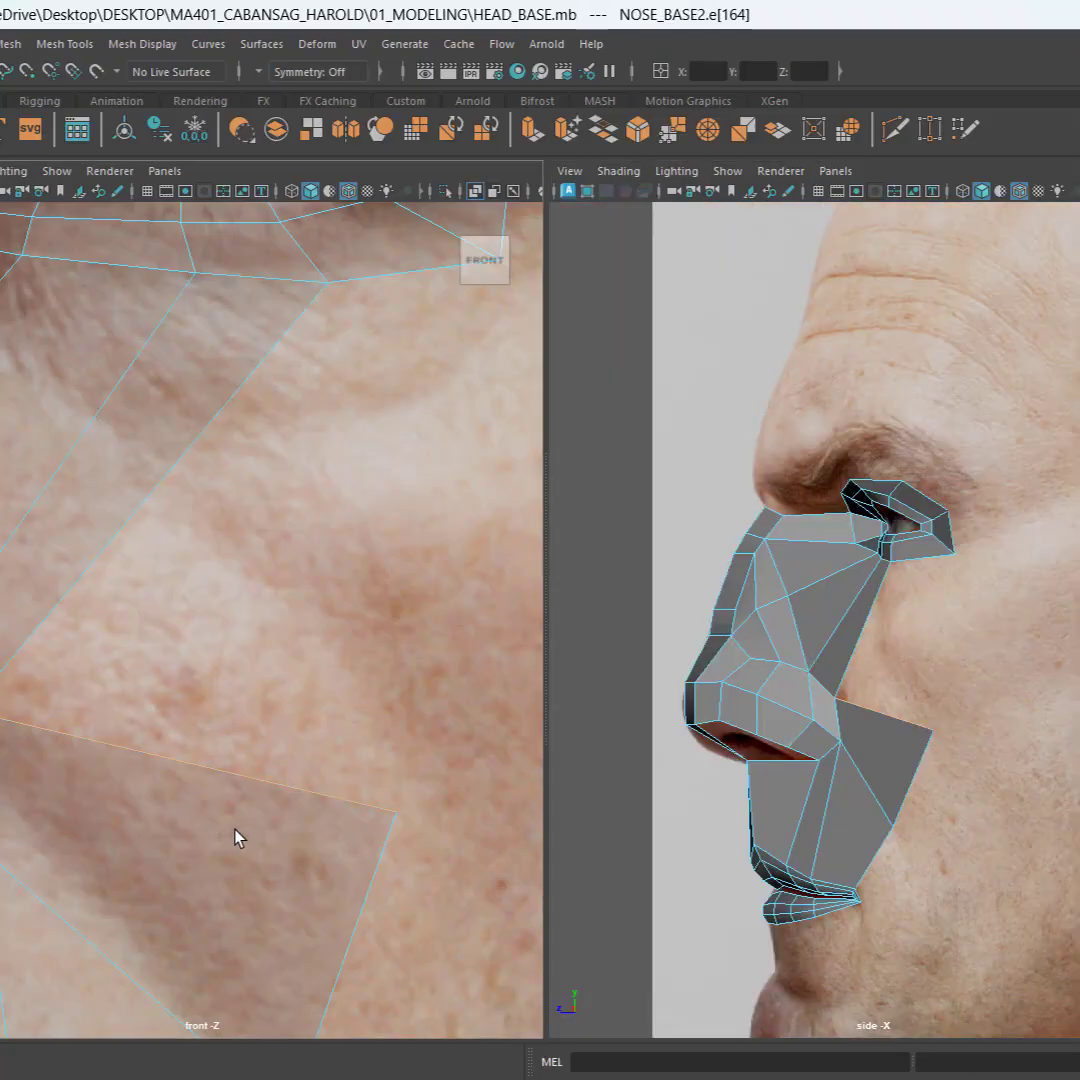
pyautogui.scroll(-5, 300, 724)
pyautogui.scroll(3, 297, 724)
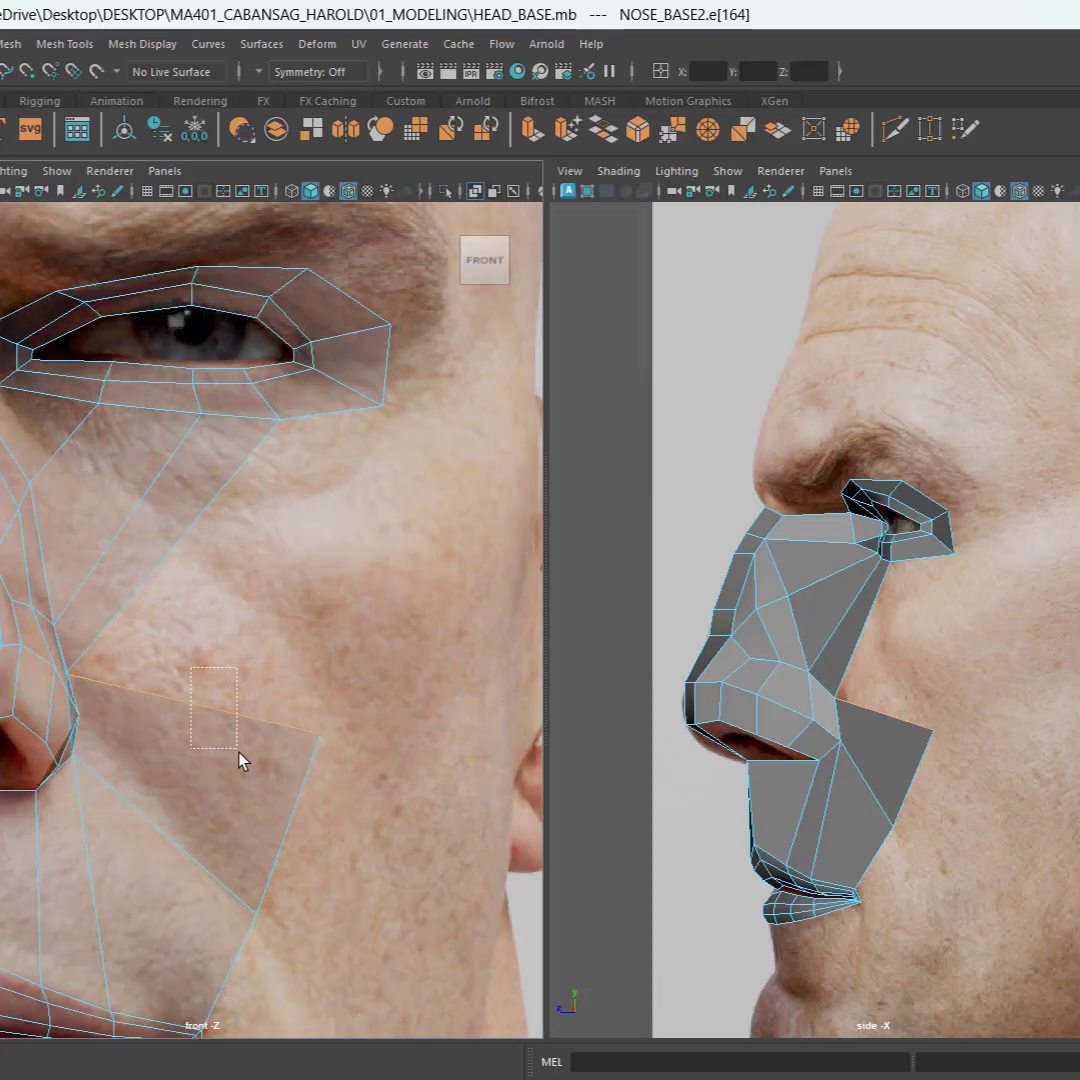
pyautogui.moveTo(238, 752); pyautogui.dragTo(238, 752)
pyautogui.keyDown('shift'); pyautogui.click(350, 411); pyautogui.keyUp('shift')
pyautogui.press('q')
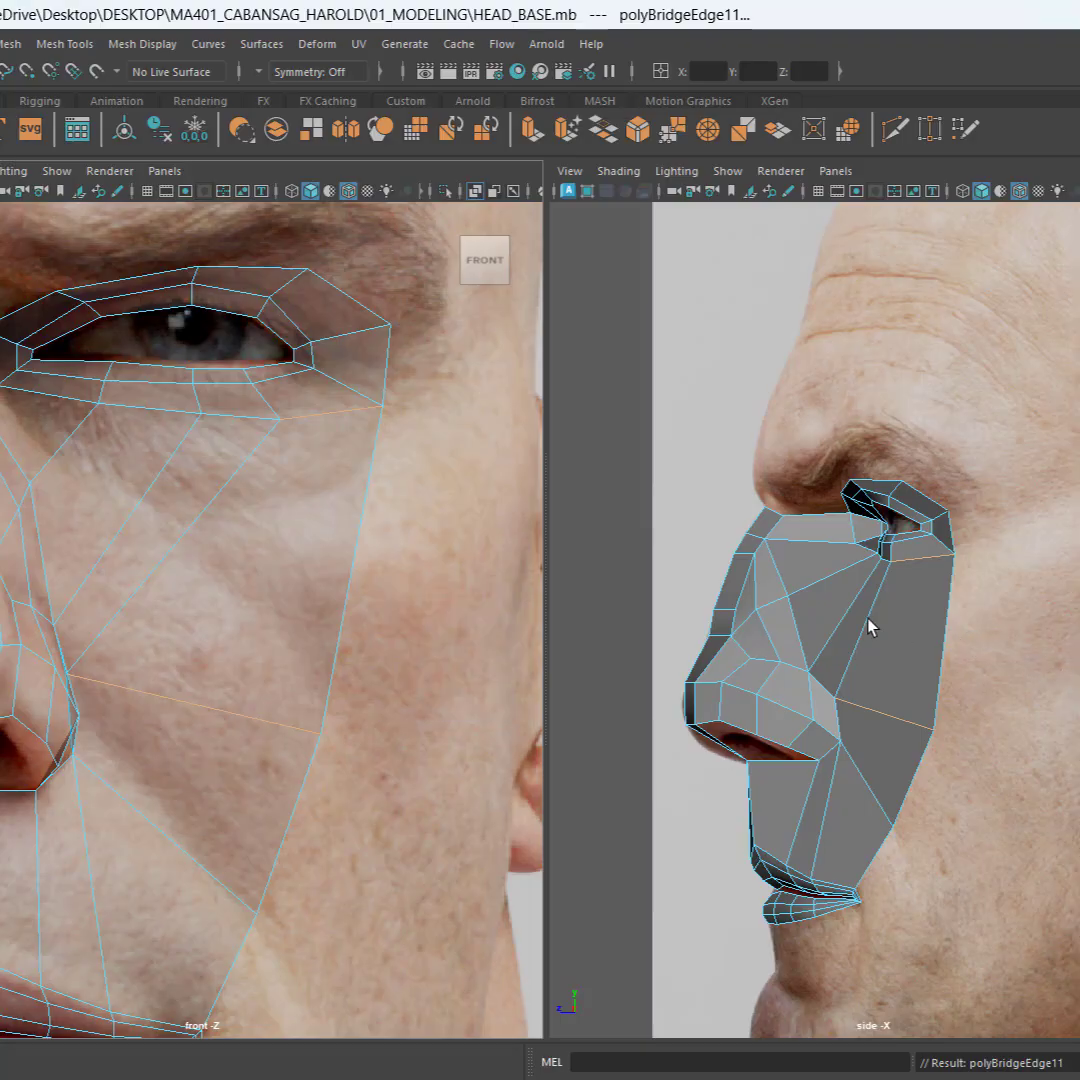
# Step: Return the head mesh to object mode and turn on X-ray shading in the side view
pyautogui.scroll(4, 868, 627)
pyautogui.scroll(2, 728, 598)
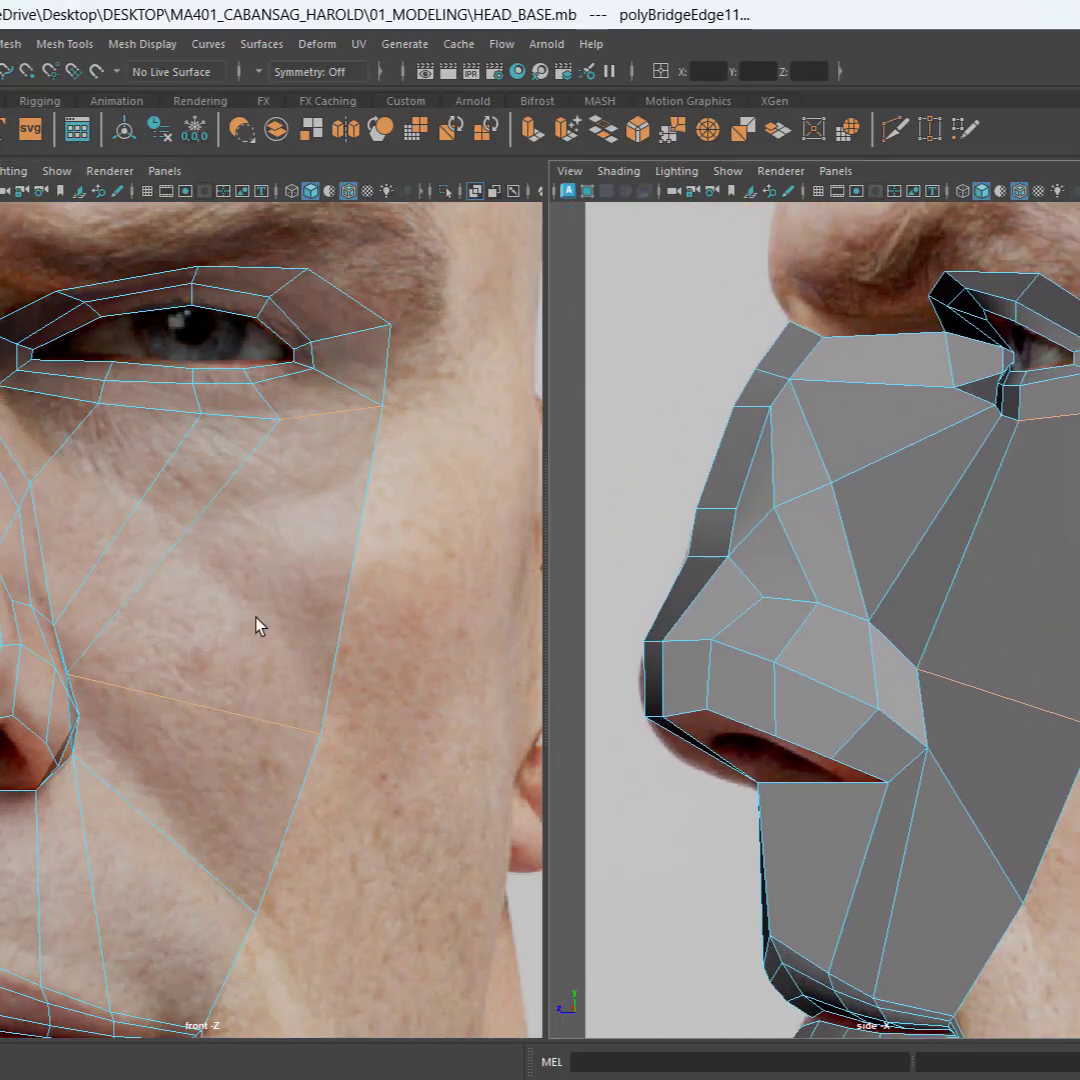
pyautogui.scroll(-5, 258, 626)
pyautogui.scroll(4, 253, 639)
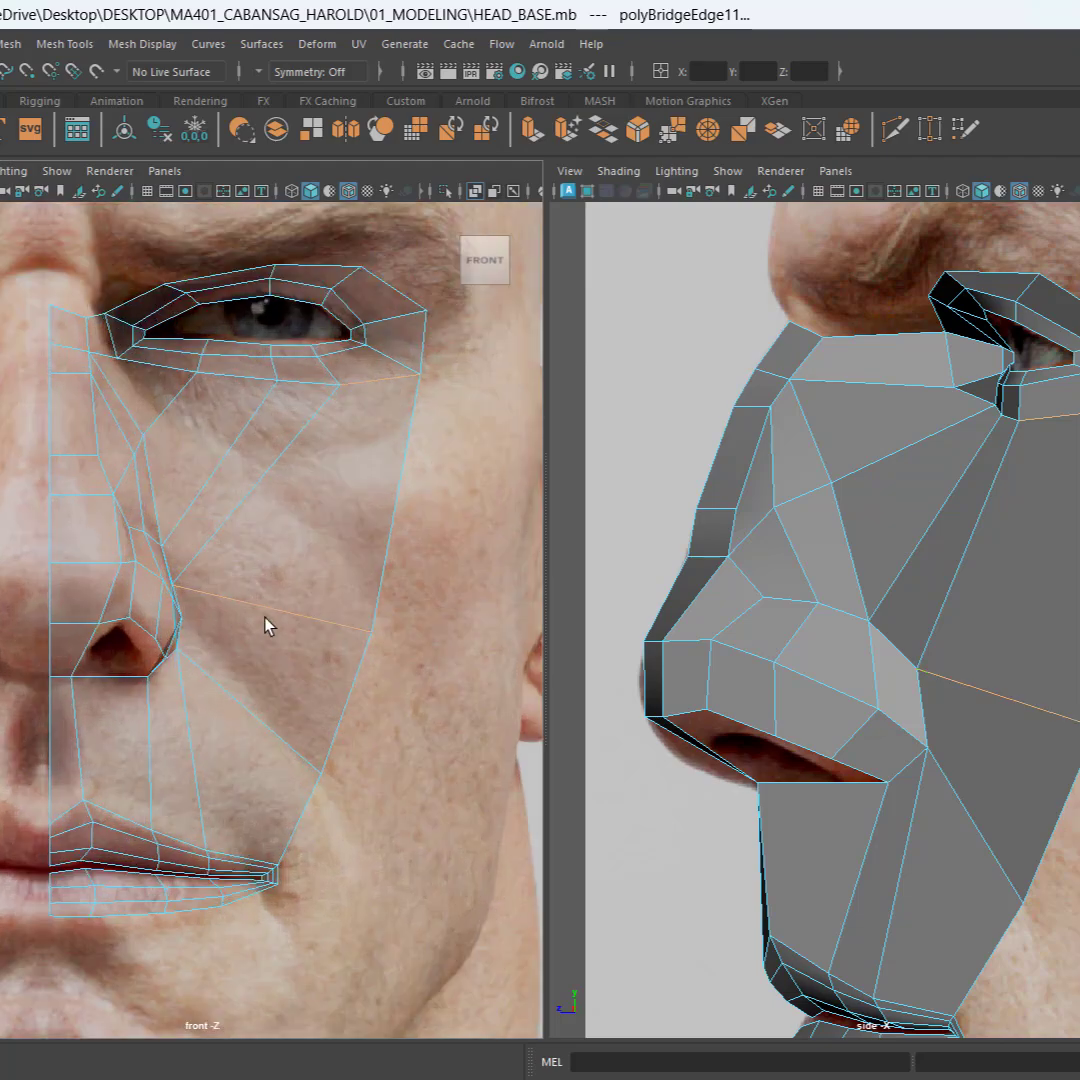
pyautogui.scroll(3, 268, 600)
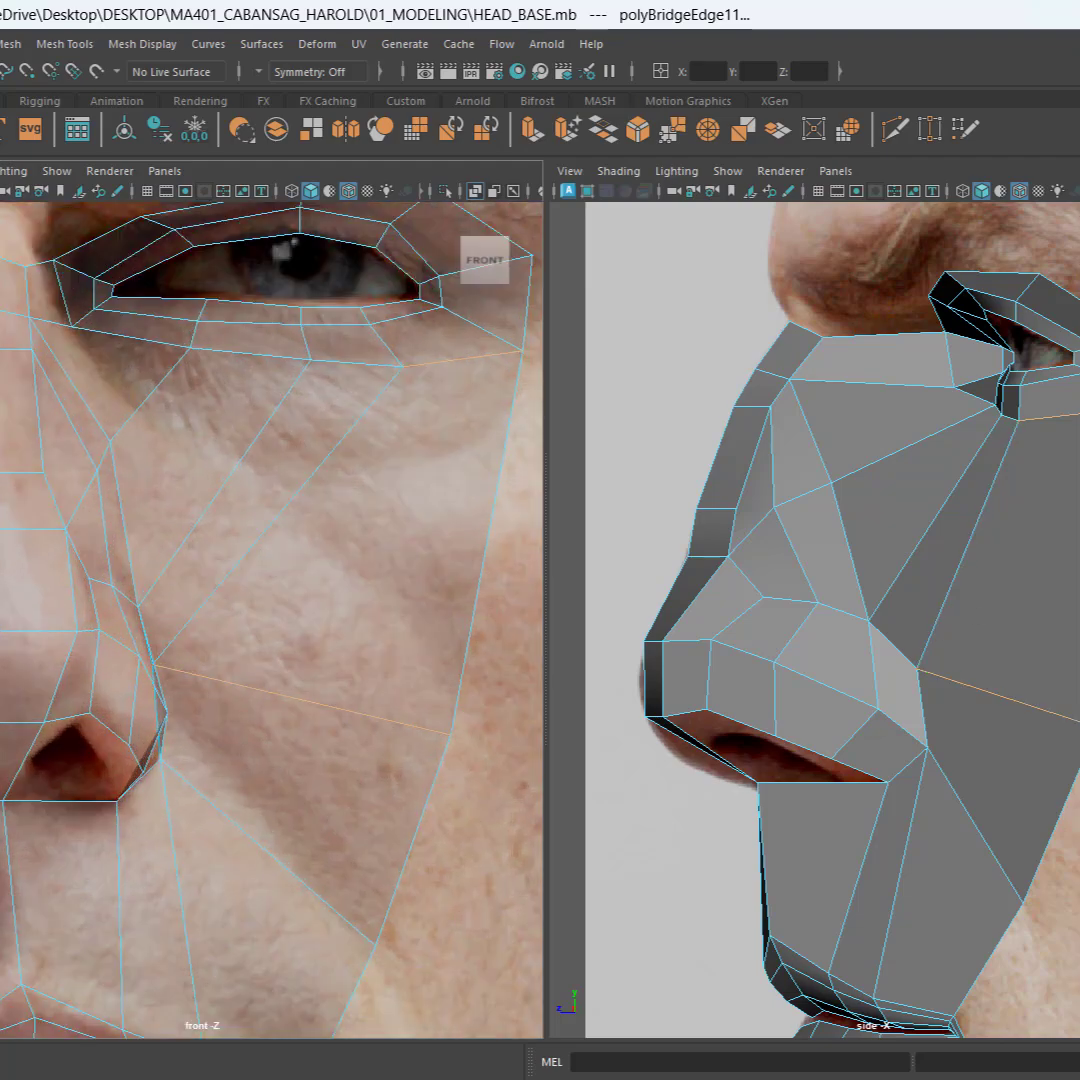
pyautogui.press('F8')
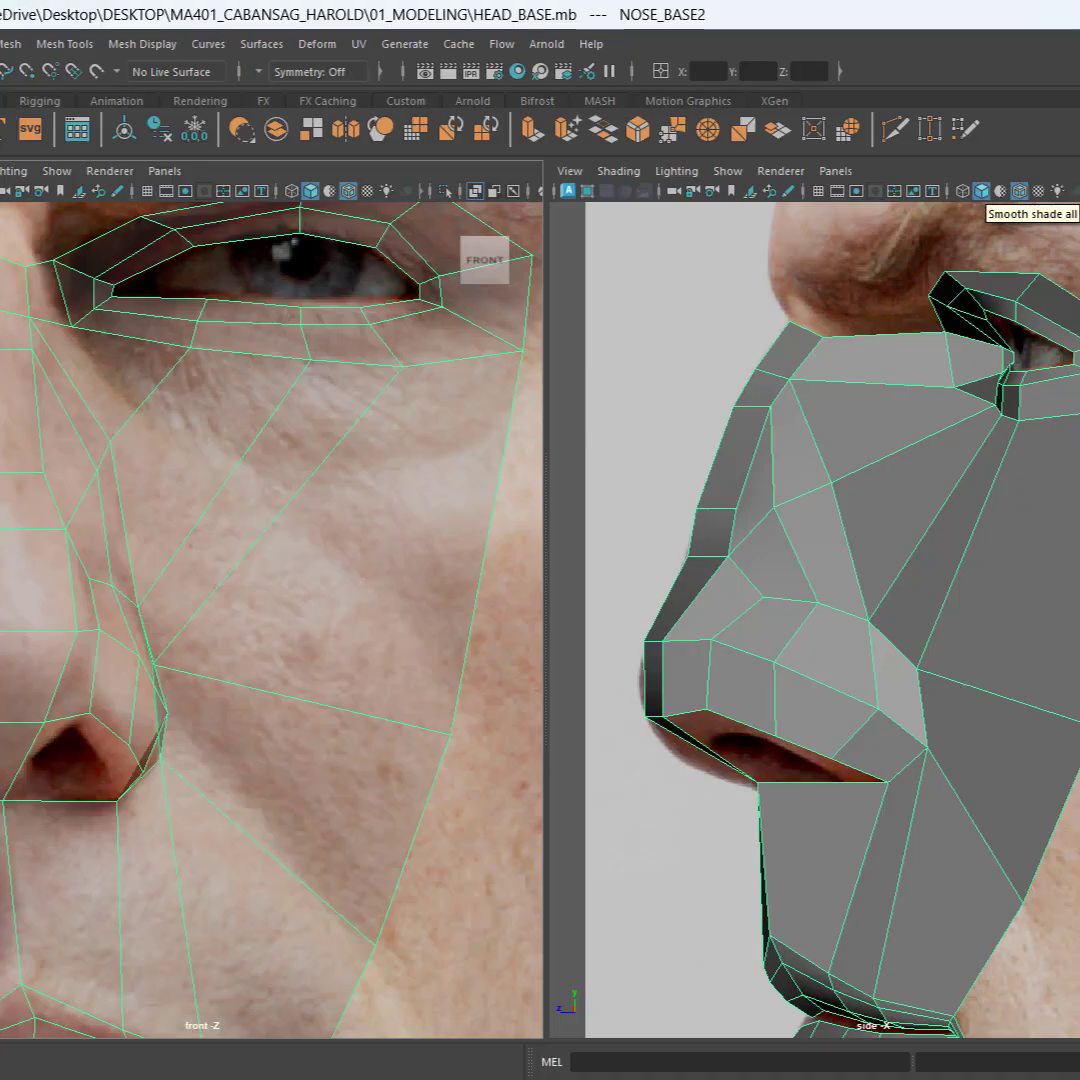
pyautogui.hotkey('alt', 'x')
# Step: Examine the mesh flow around the eye, nose, cheek and mouth corner against the front reference
pyautogui.scroll(-4, 285, 718)
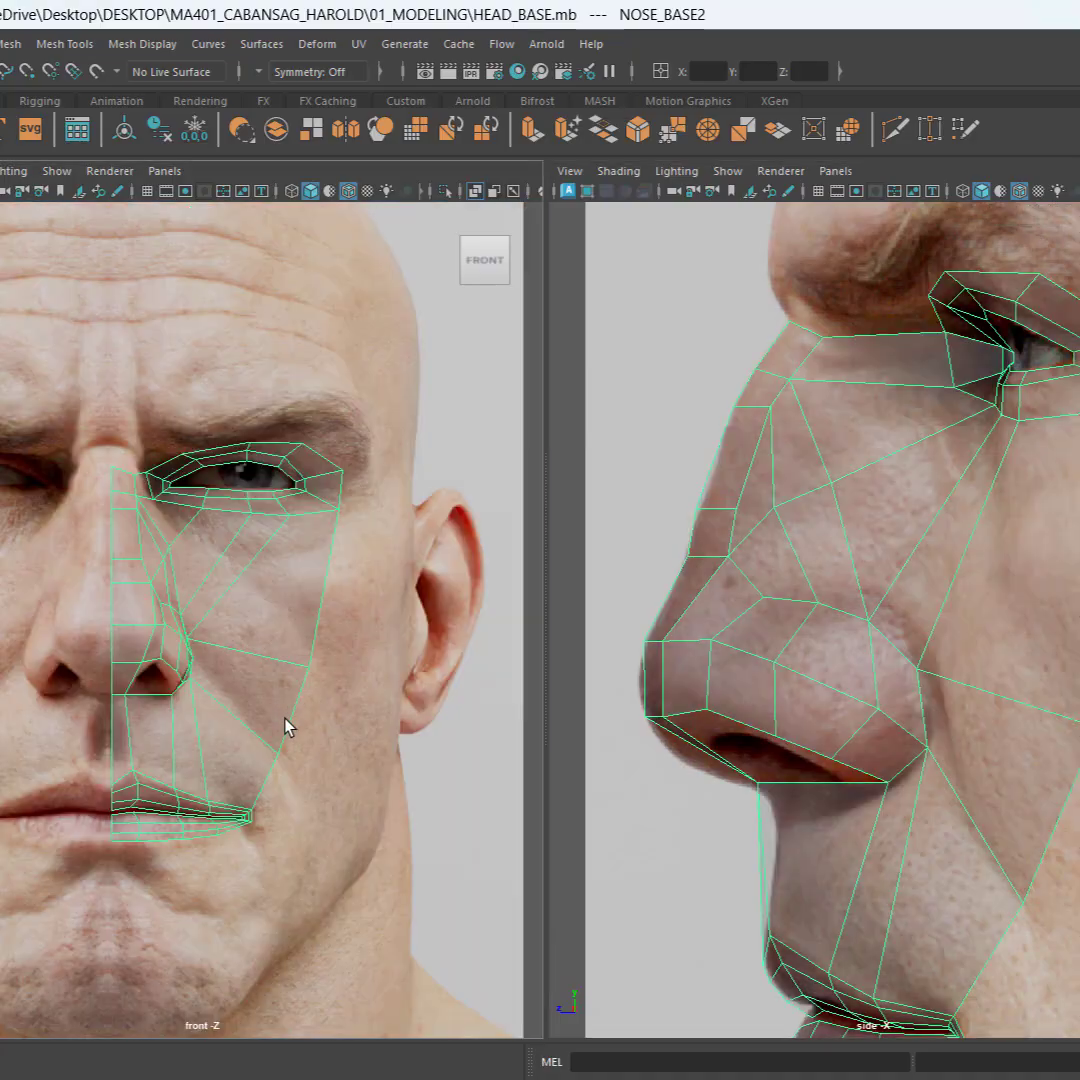
pyautogui.scroll(1, 285, 720)
pyautogui.keyDown('alt'); pyautogui.moveTo(295, 723); pyautogui.dragTo(372, 831, button='middle'); pyautogui.keyUp('alt')
pyautogui.scroll(2, 188, 547)
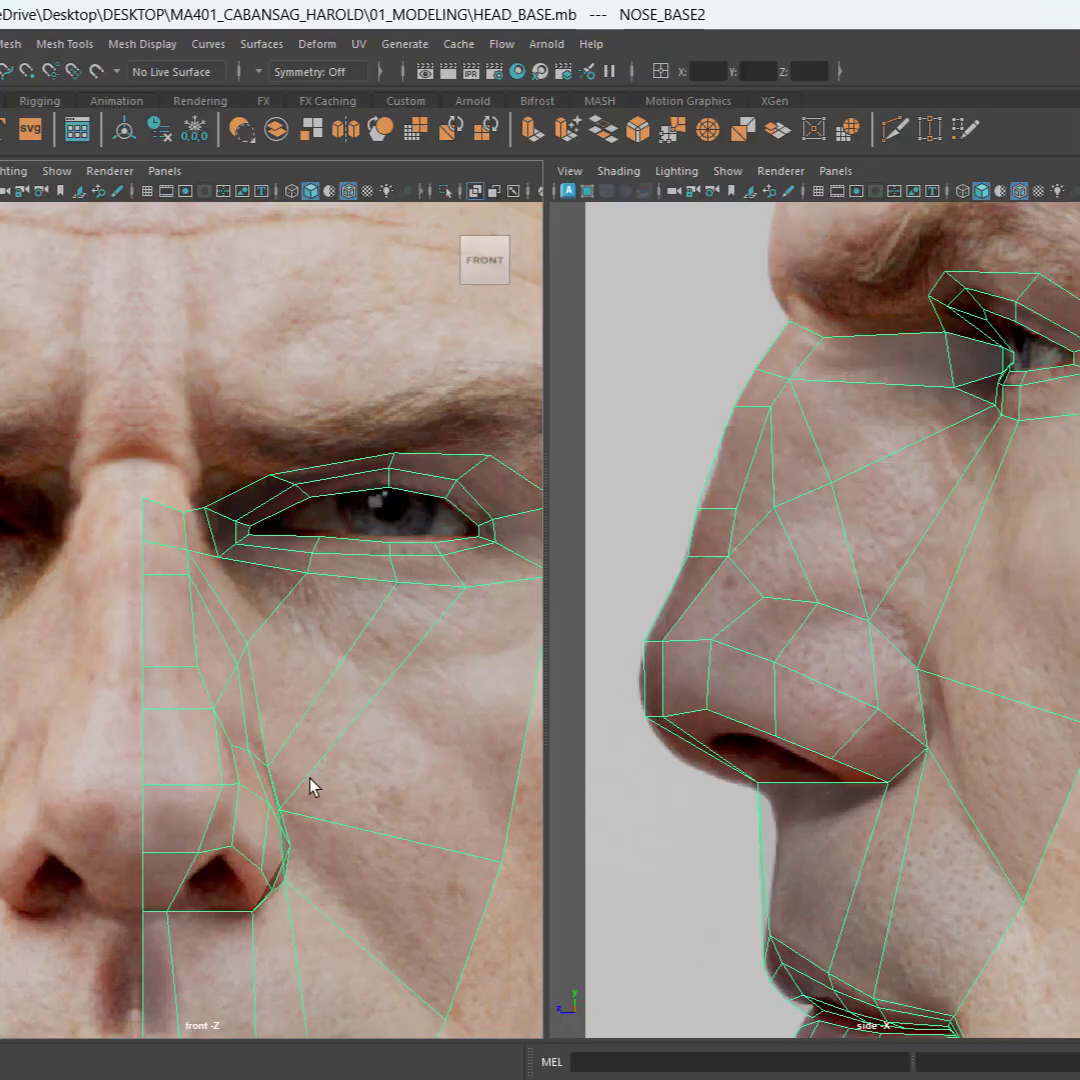
pyautogui.keyDown('alt'); pyautogui.moveTo(310, 787); pyautogui.dragTo(243, 578, button='middle'); pyautogui.keyUp('alt')
pyautogui.scroll(-4, 316, 571)
pyautogui.scroll(2, 314, 585)
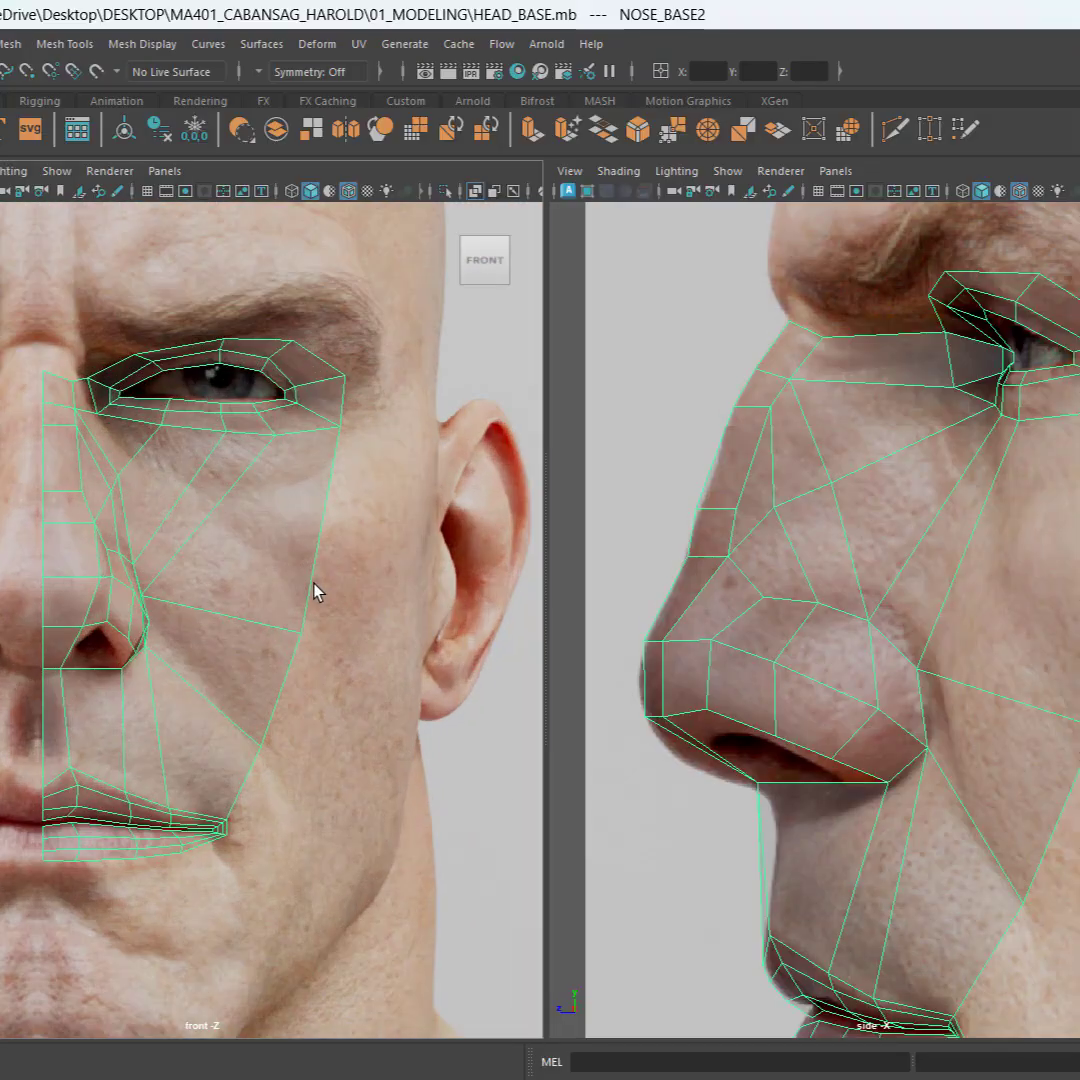
pyautogui.scroll(4, 314, 590)
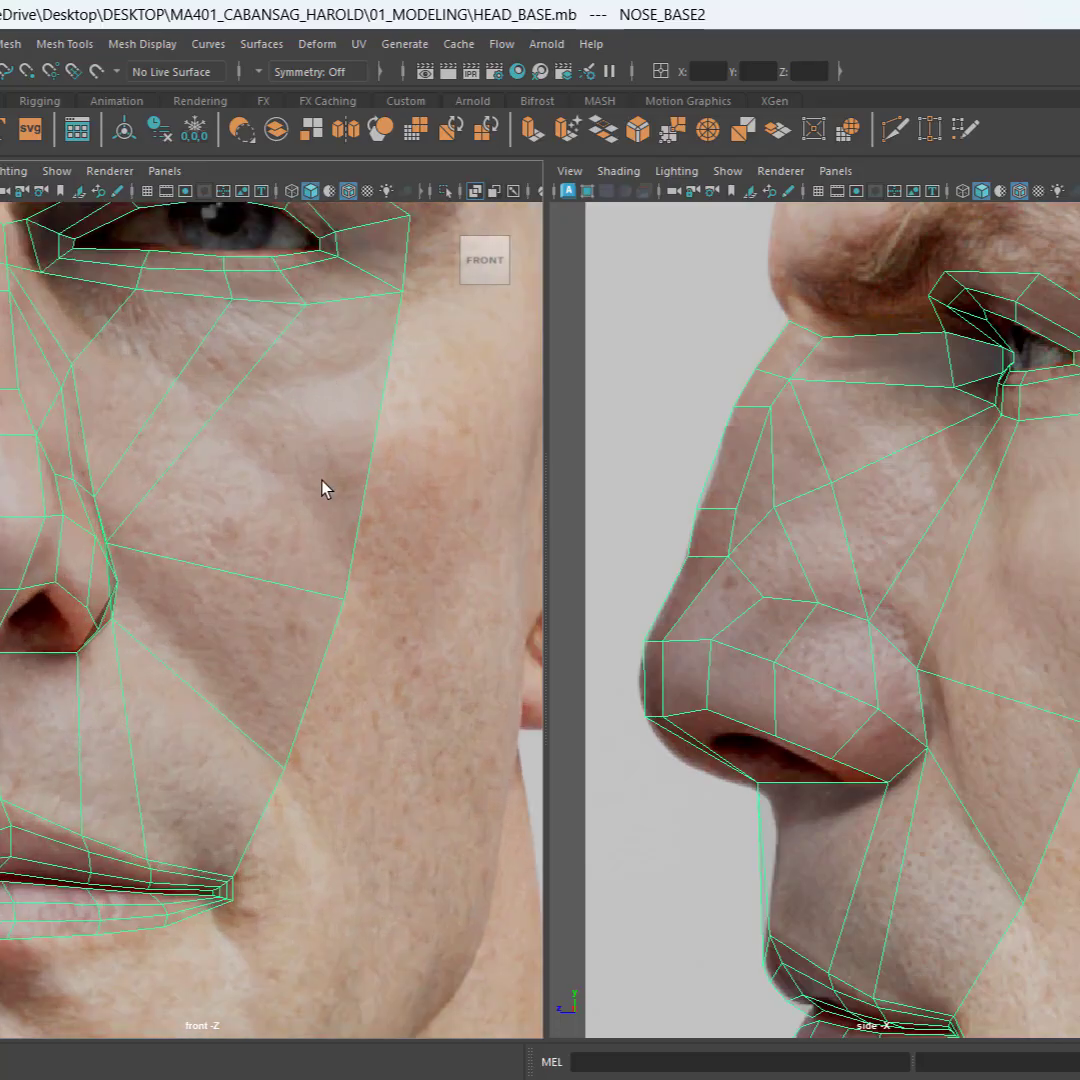
pyautogui.scroll(-4, 322, 481)
pyautogui.scroll(4, 323, 687)
pyautogui.keyDown('alt'); pyautogui.moveTo(313, 676); pyautogui.dragTo(322, 509, button='middle'); pyautogui.keyUp('alt')
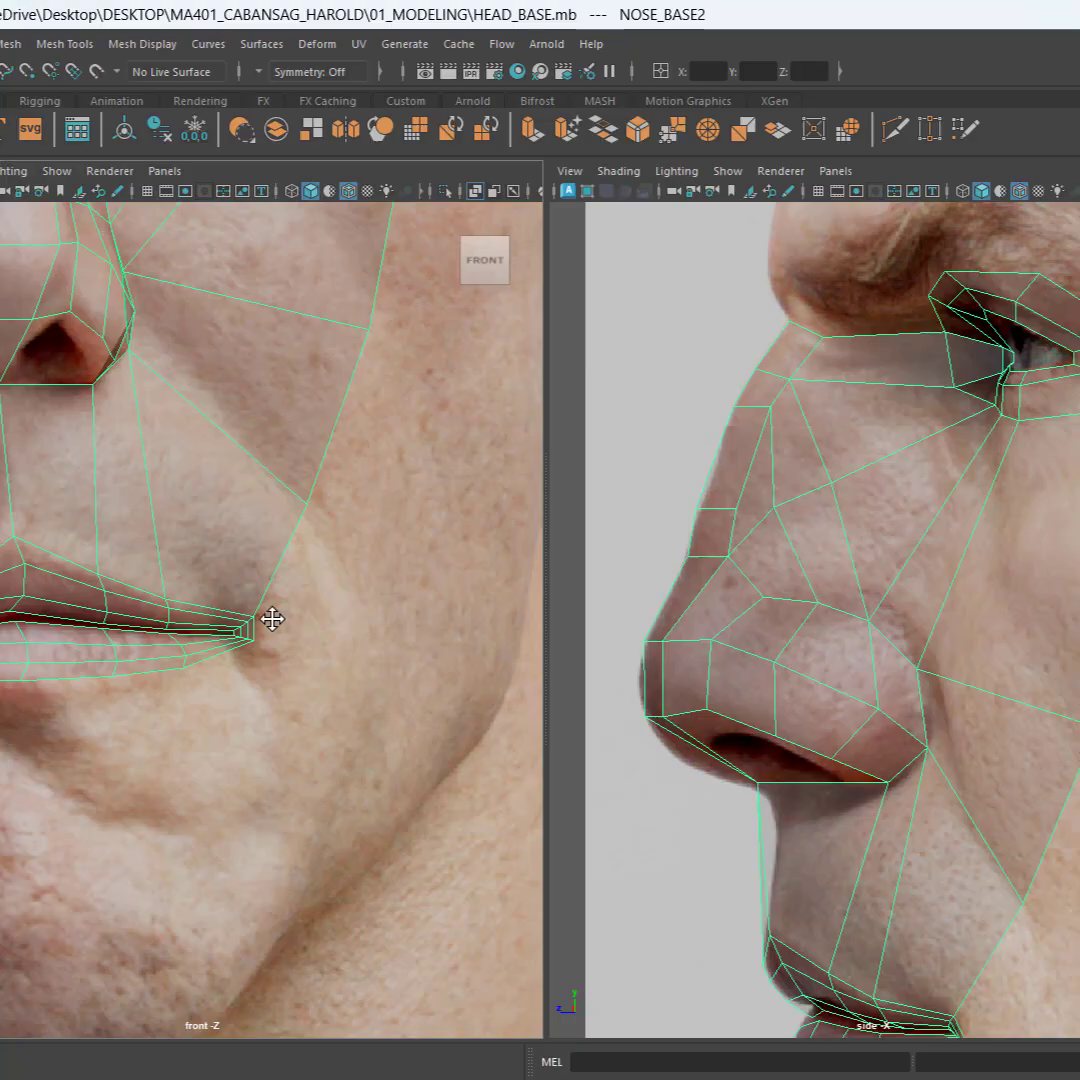
pyautogui.keyDown('alt'); pyautogui.moveTo(270, 622); pyautogui.dragTo(255, 800, button='middle'); pyautogui.keyUp('alt')
pyautogui.scroll(-4, 251, 504)
pyautogui.scroll(5, 253, 651)
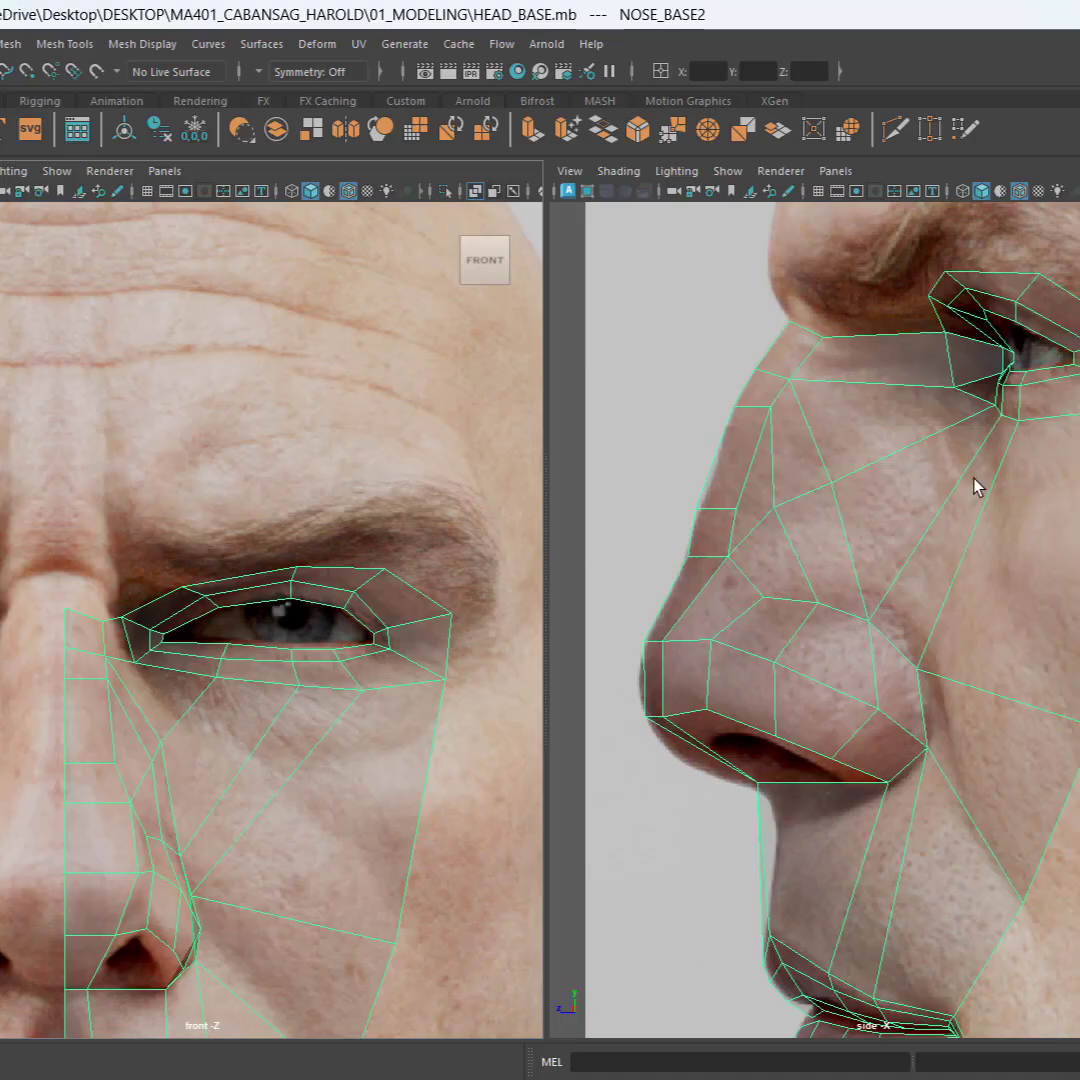
# Step: Extrude the top border edges of the nose bridge and upper eye ring straight upward over the eyebrow
pyautogui.press('F10')
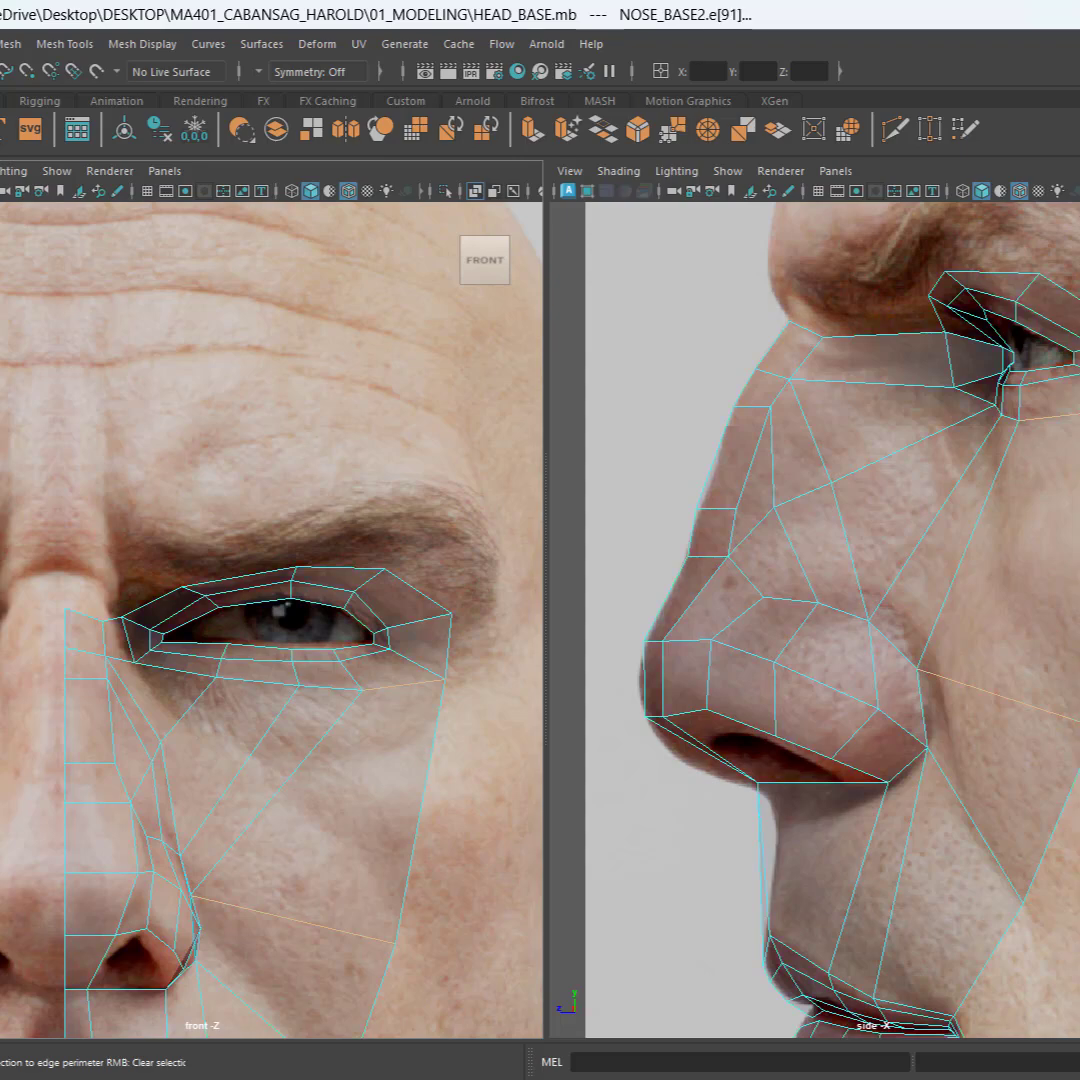
pyautogui.click(86, 620)
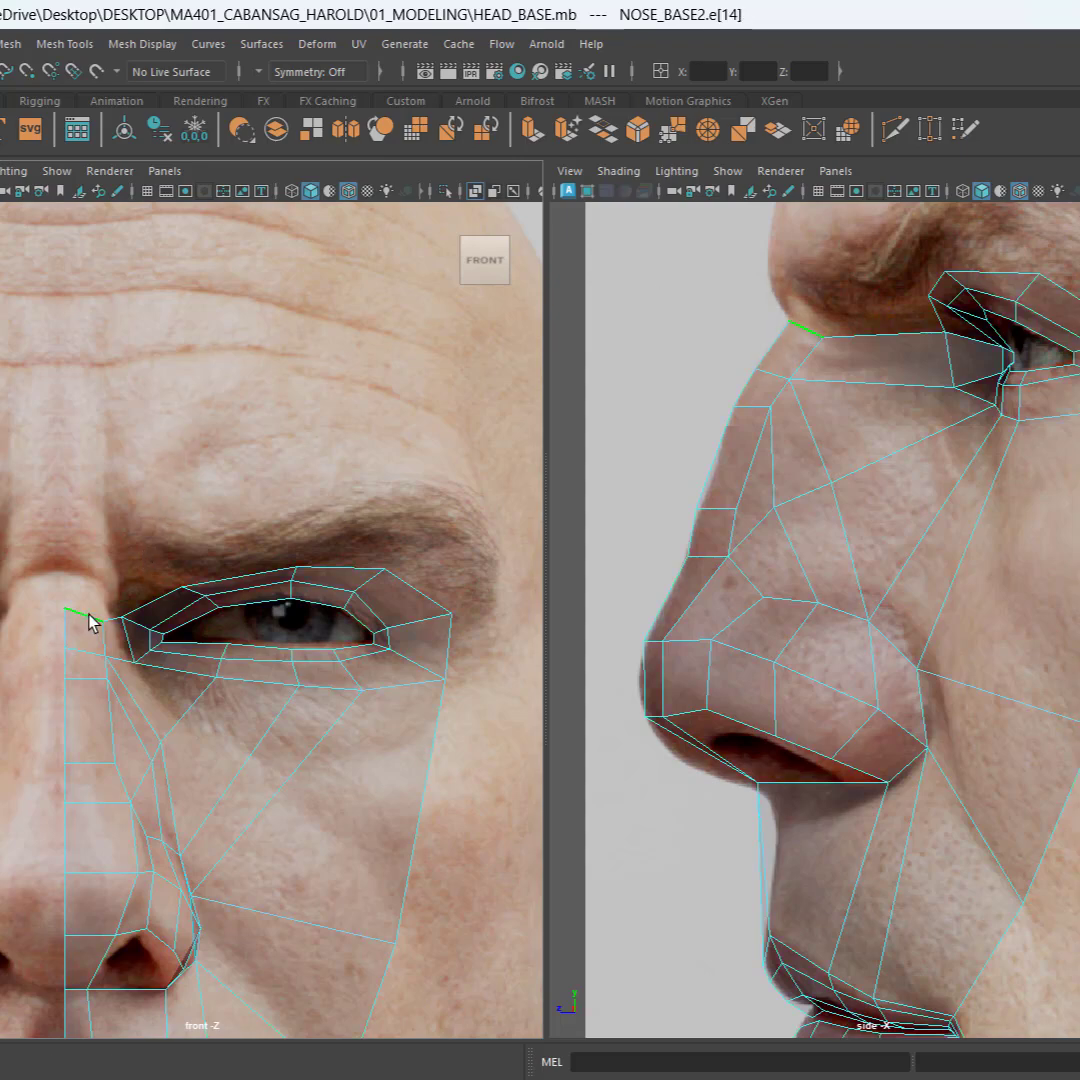
pyautogui.keyDown('shift'); pyautogui.click(880, 337); pyautogui.keyUp('shift')
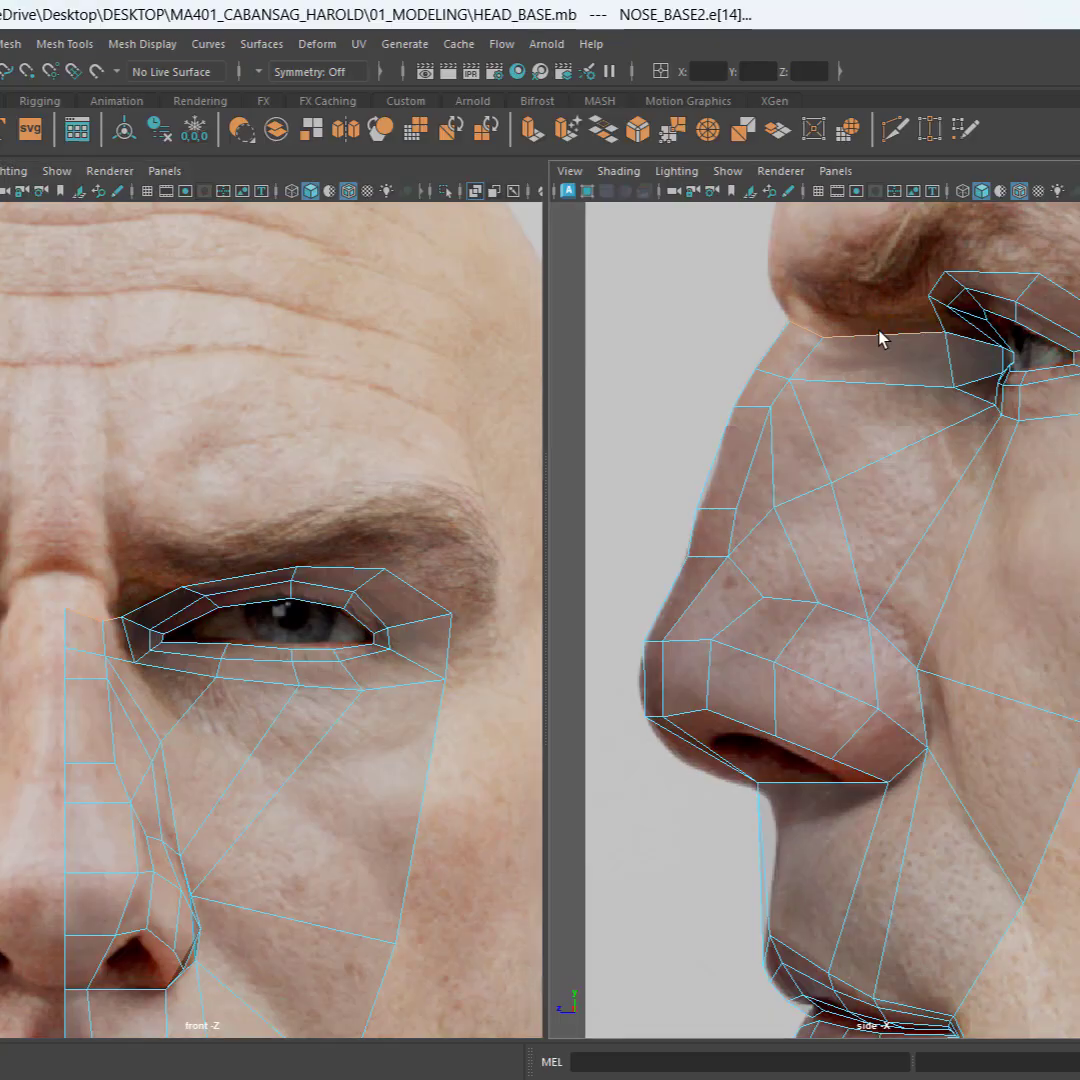
pyautogui.keyDown('shift'); pyautogui.click(151, 600); pyautogui.keyUp('shift')
pyautogui.keyDown('shift'); pyautogui.click(237, 578); pyautogui.keyUp('shift')
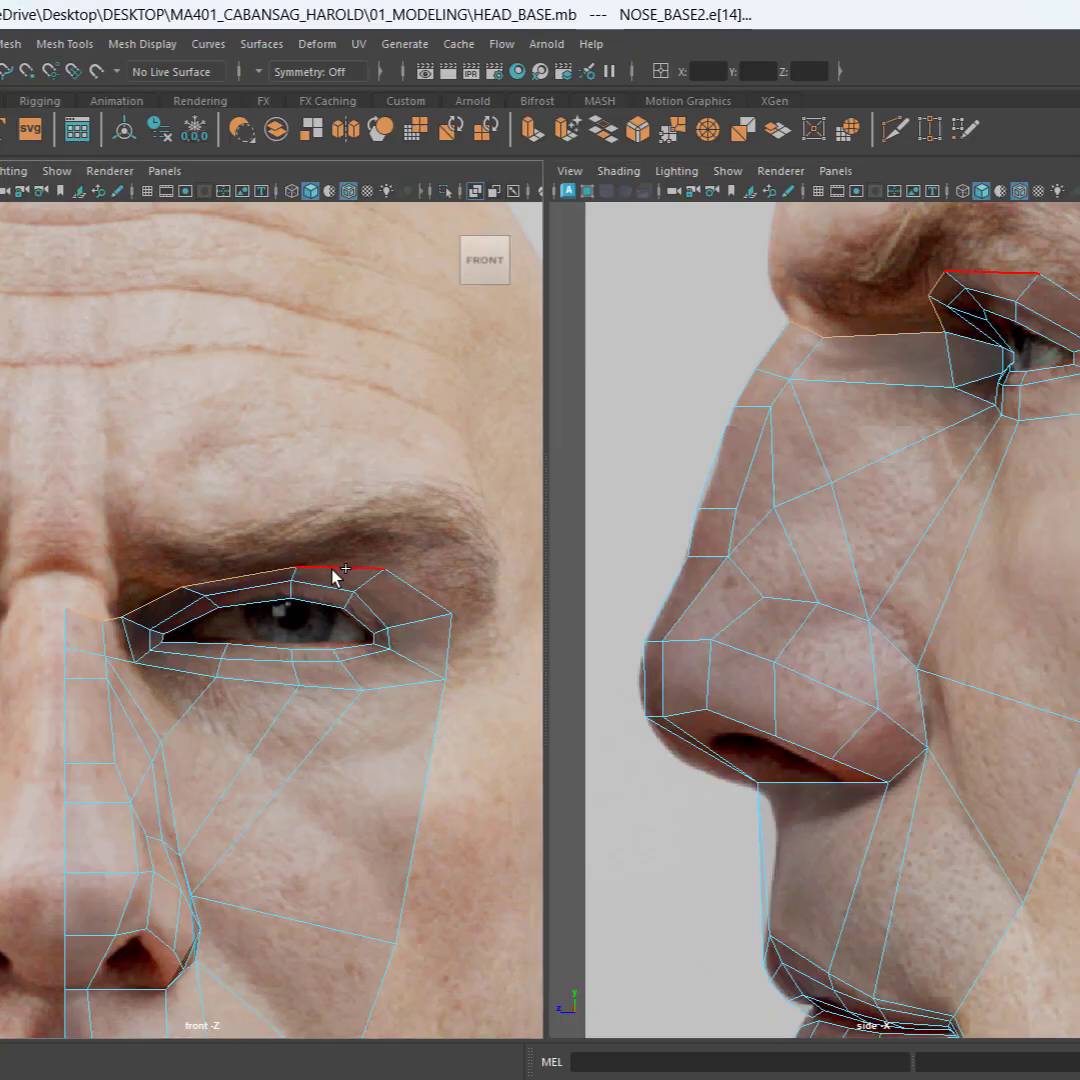
pyautogui.keyDown('shift'); pyautogui.click(343, 568); pyautogui.keyUp('shift')
pyautogui.press('w')
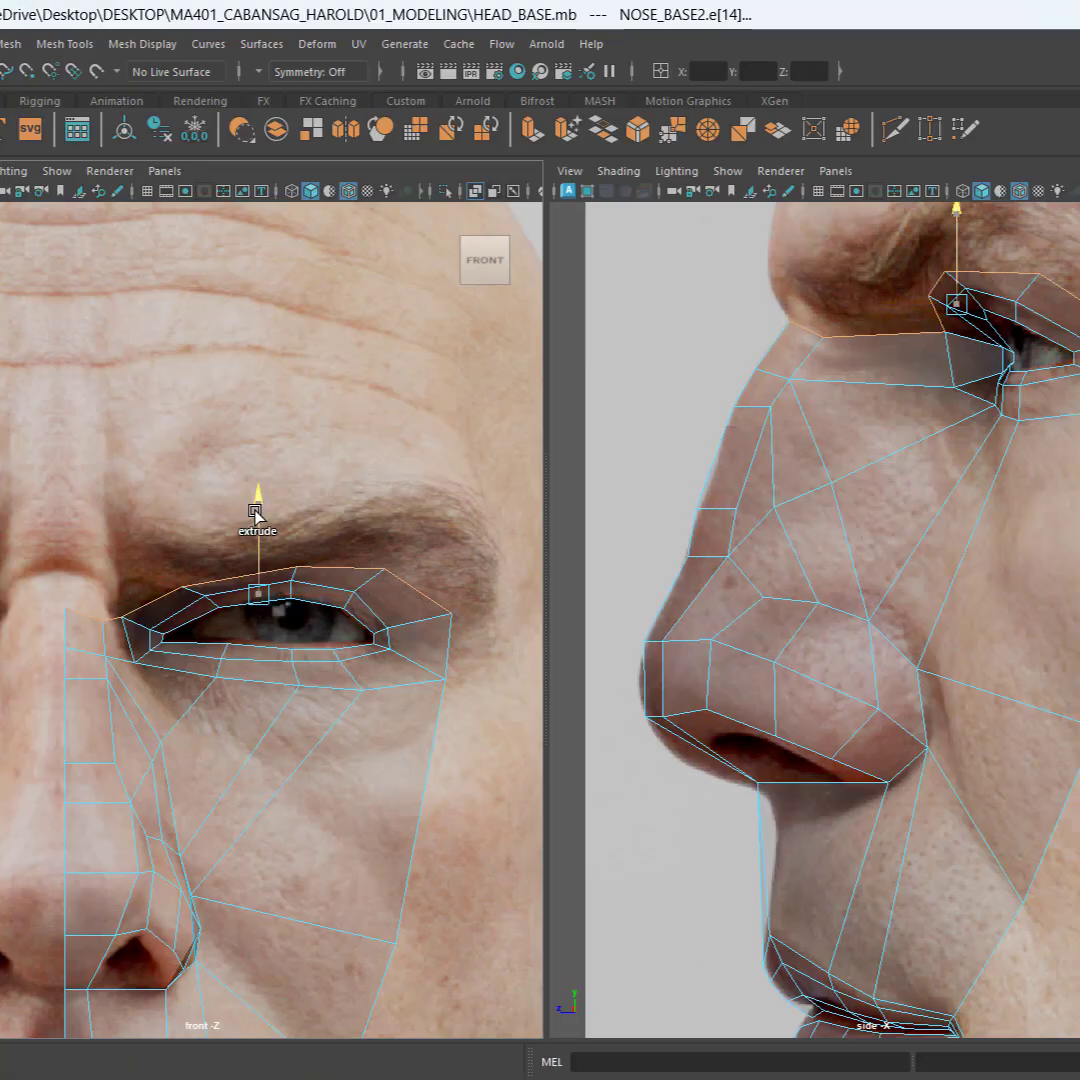
pyautogui.keyDown('shift'); pyautogui.moveTo(256, 515); pyautogui.dragTo(281, 398); pyautogui.keyUp('shift')
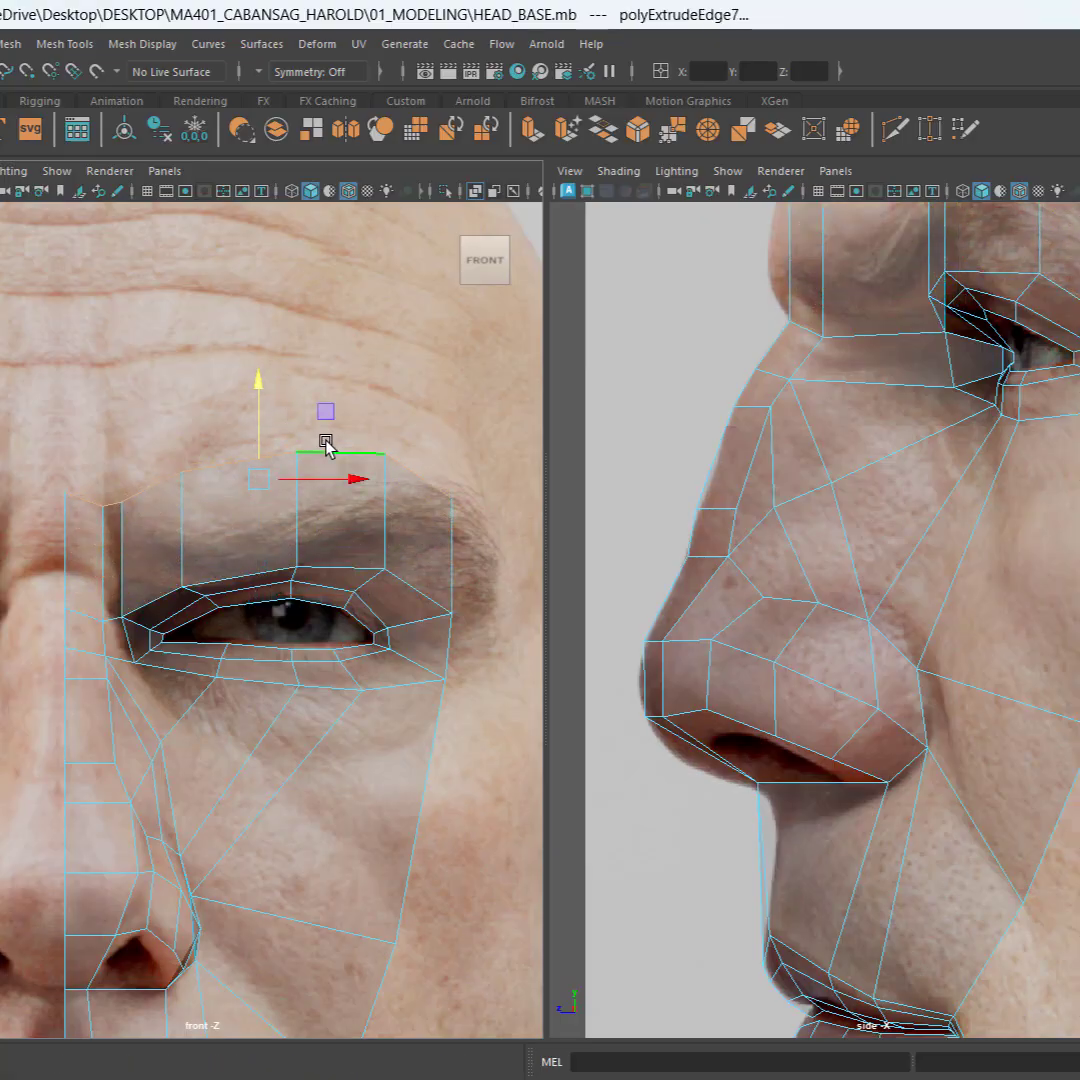
# Step: Move the extruded strip's two nose bridge vertices down and forward onto the brow profile, and raise the outer one level with its neighbour
pyautogui.keyDown('alt'); pyautogui.moveTo(224, 557); pyautogui.dragTo(212, 689, button='middle'); pyautogui.keyUp('alt')
pyautogui.keyDown('alt'); pyautogui.moveTo(923, 366); pyautogui.dragTo(923, 580, button='middle'); pyautogui.keyUp('alt')
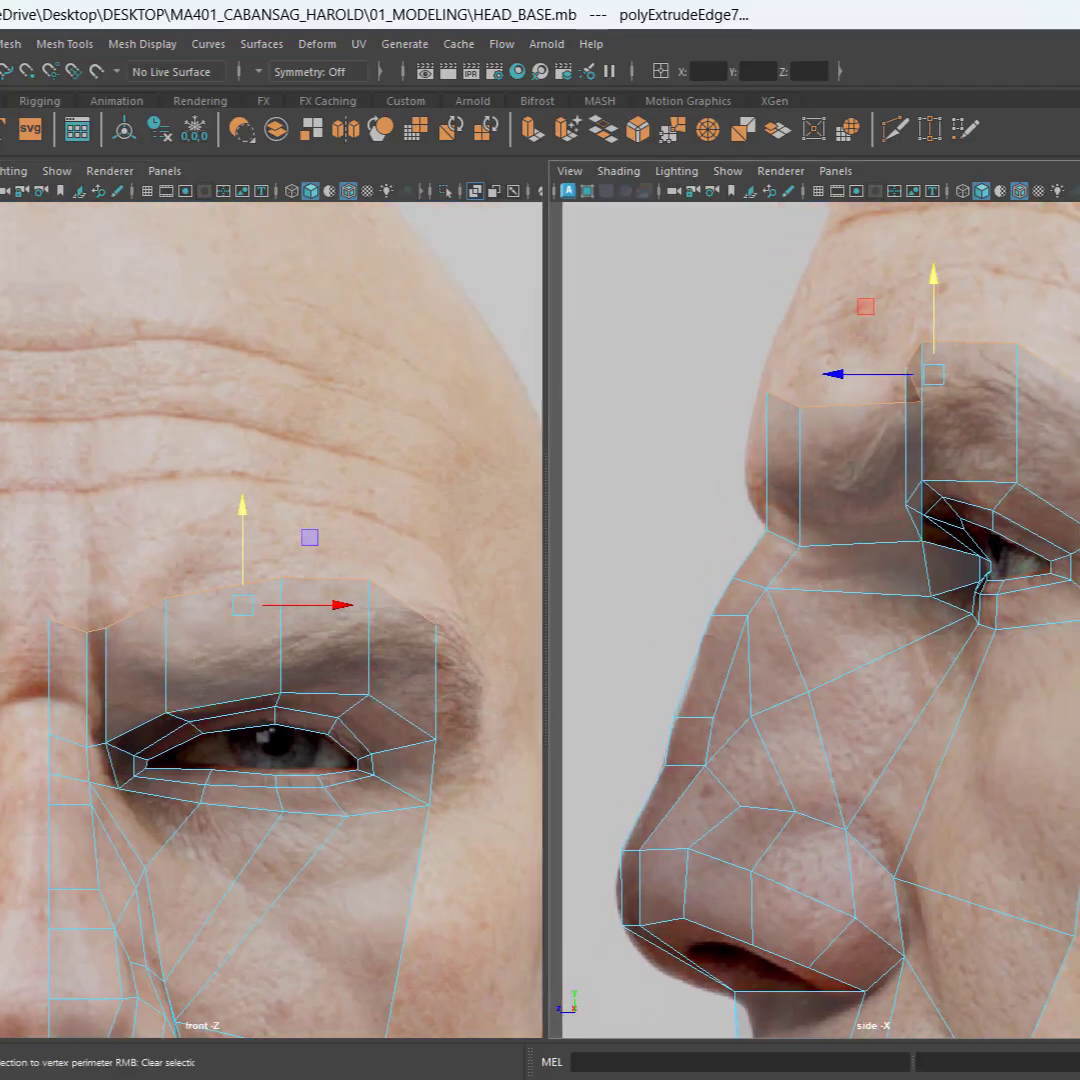
pyautogui.press('F9')
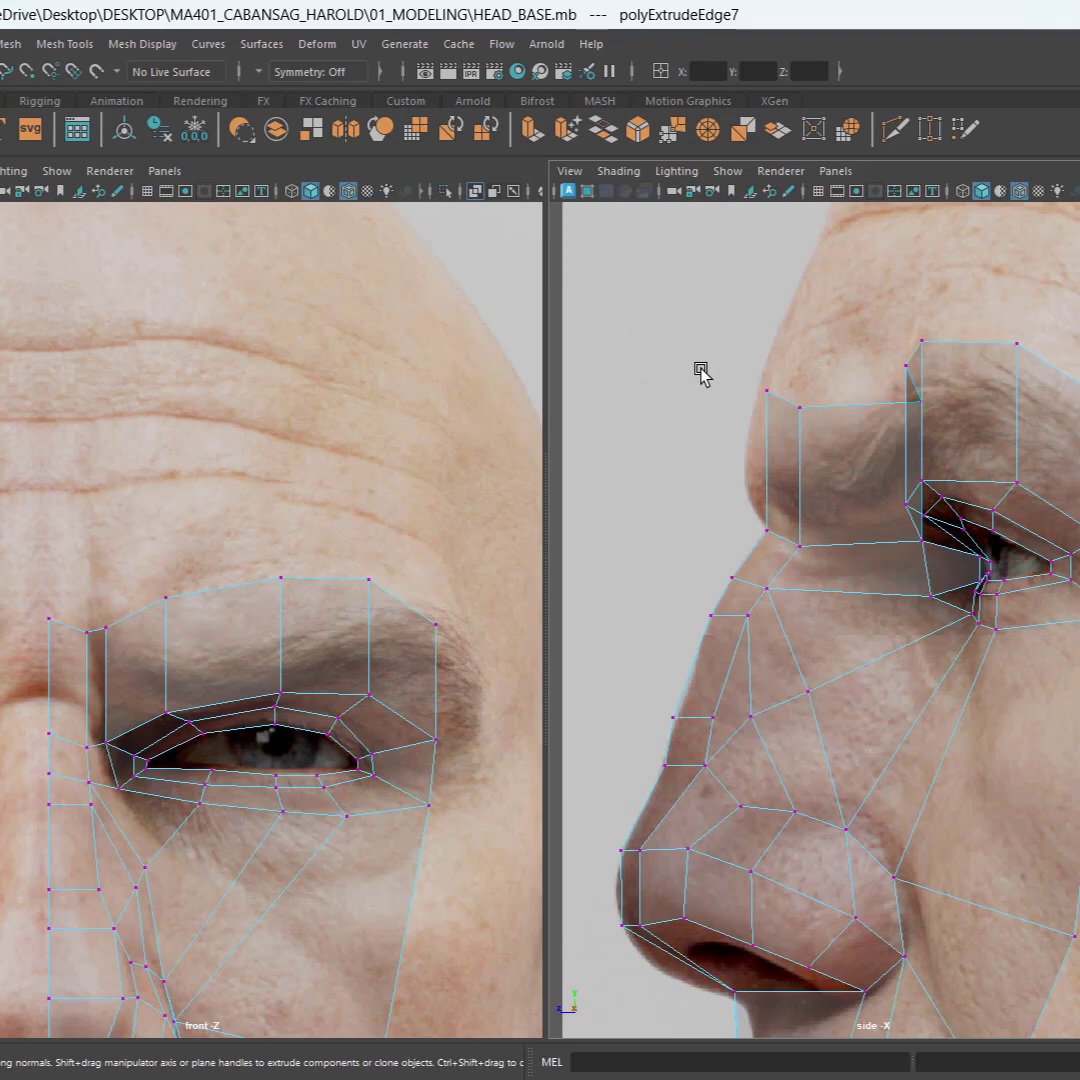
pyautogui.moveTo(821, 465); pyautogui.dragTo(821, 466)
pyautogui.moveTo(776, 328); pyautogui.dragTo(766, 411)
pyautogui.moveTo(735, 488); pyautogui.dragTo(712, 488)
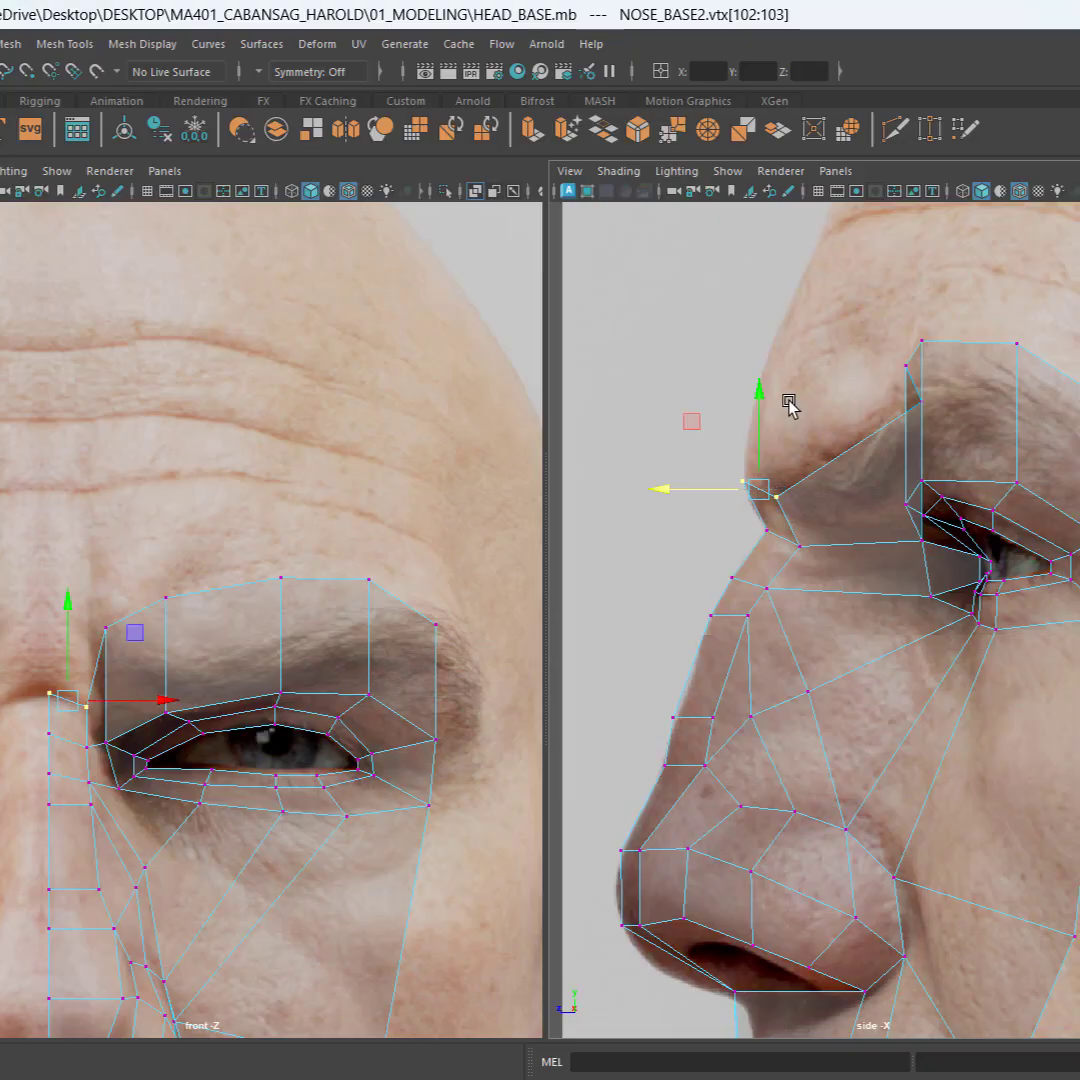
pyautogui.click(776, 497)
pyautogui.moveTo(776, 434); pyautogui.dragTo(779, 415)
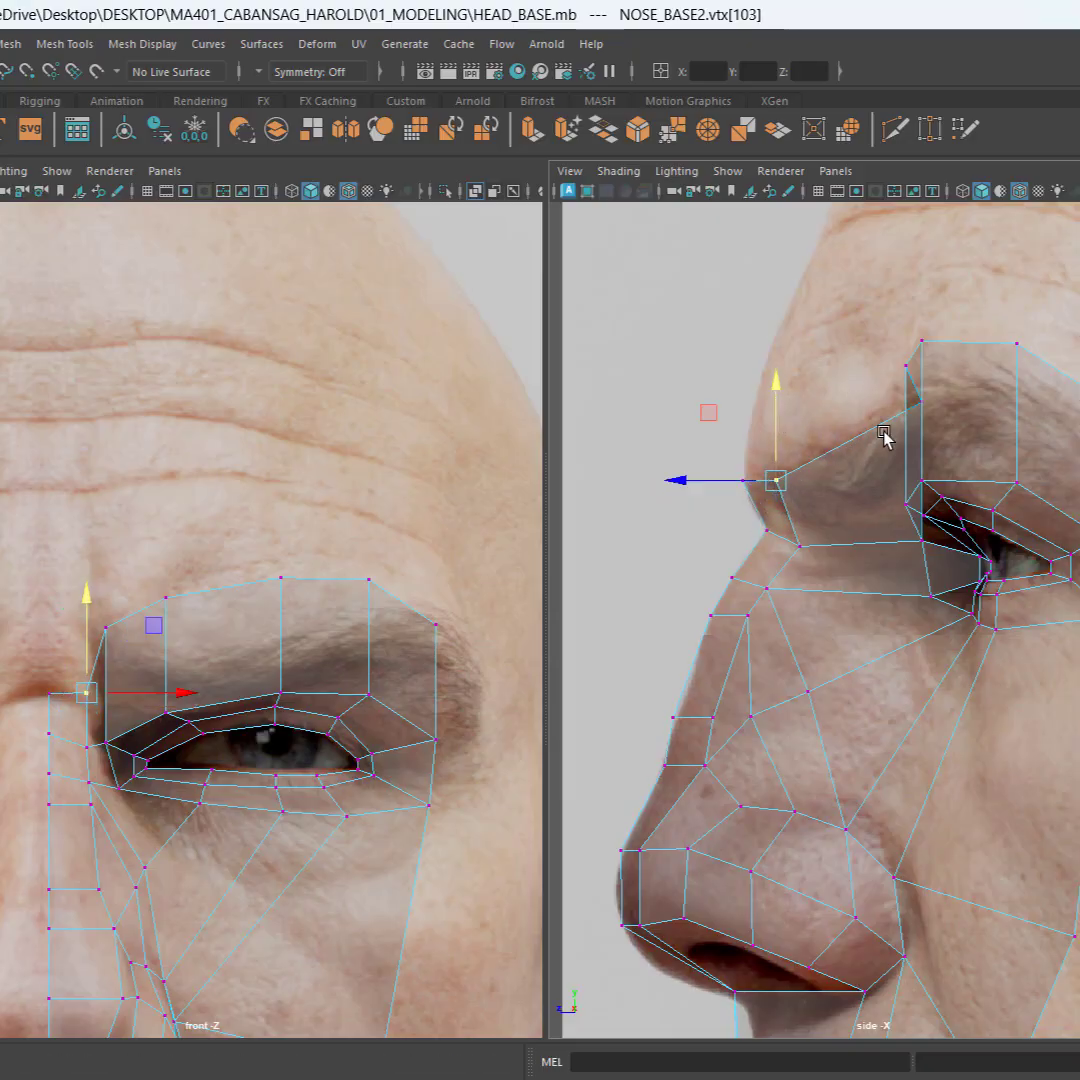
# Step: Move the extruded strip's two vertices above the inner eye down and forward along the inner eyebrow
pyautogui.click(105, 627)
pyautogui.moveTo(860, 417); pyautogui.dragTo(720, 432)
pyautogui.moveTo(802, 320); pyautogui.dragTo(812, 386)
pyautogui.moveTo(721, 470); pyautogui.dragTo(740, 465)
pyautogui.moveTo(816, 402); pyautogui.dragTo(913, 414)
pyautogui.moveTo(862, 366); pyautogui.dragTo(805, 370)
# Step: Lower the extruded strip's vertex above the pupil onto the eyebrow
pyautogui.moveTo(837, 290); pyautogui.dragTo(918, 320)
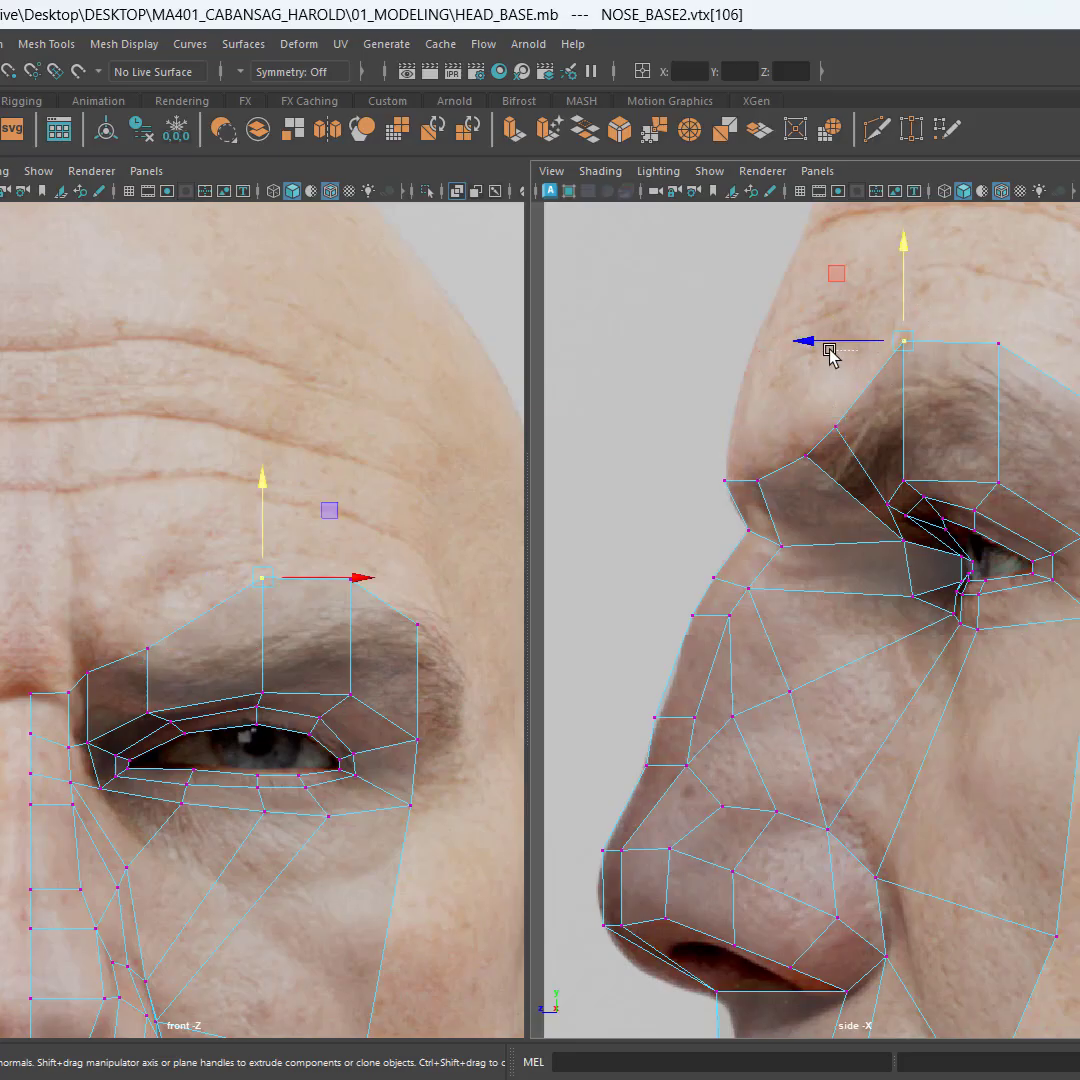
pyautogui.click(466, 492)
pyautogui.keyDown('alt'); pyautogui.moveTo(338, 638); pyautogui.dragTo(312, 553, button='middle'); pyautogui.keyUp('alt')
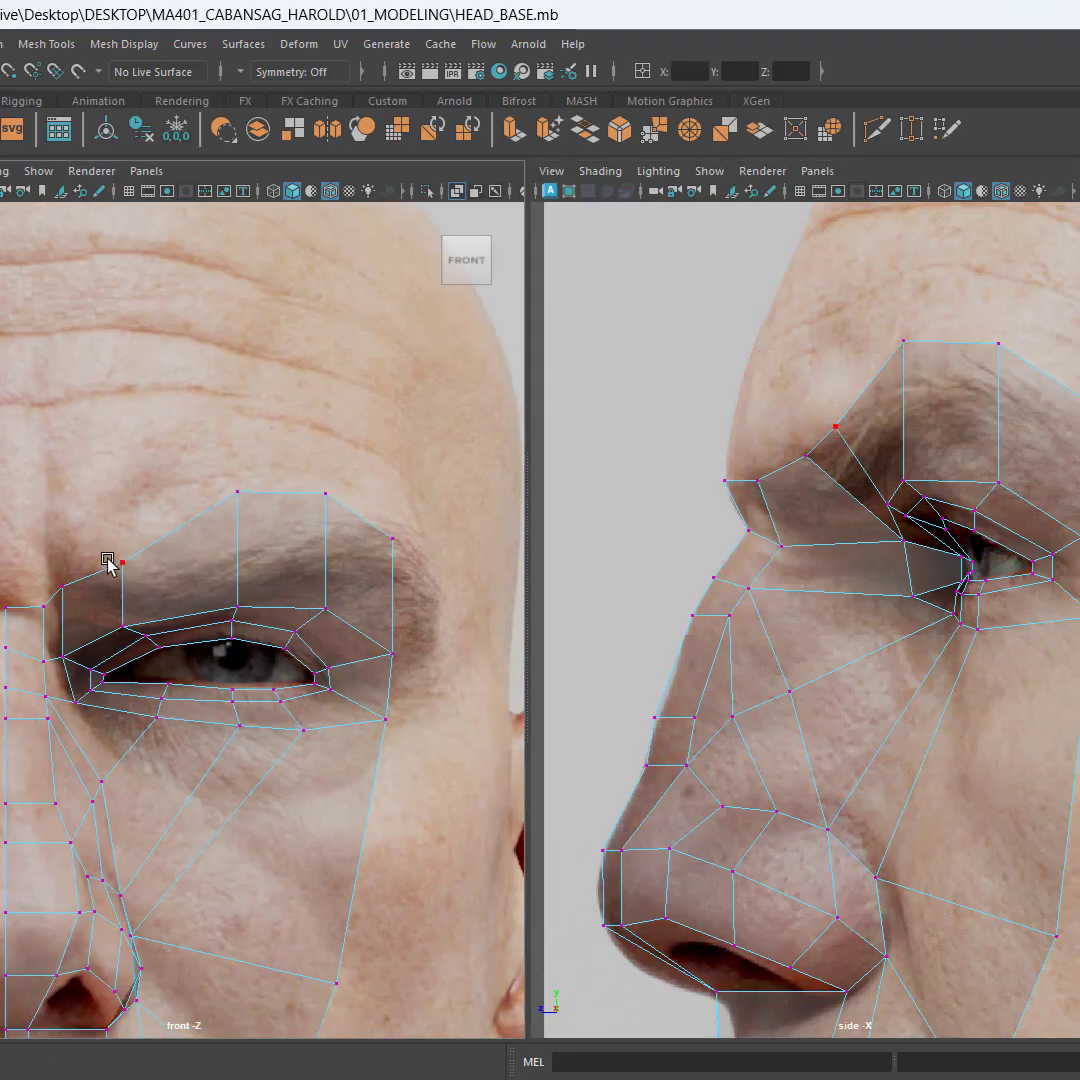
pyautogui.moveTo(269, 527); pyautogui.dragTo(269, 527)
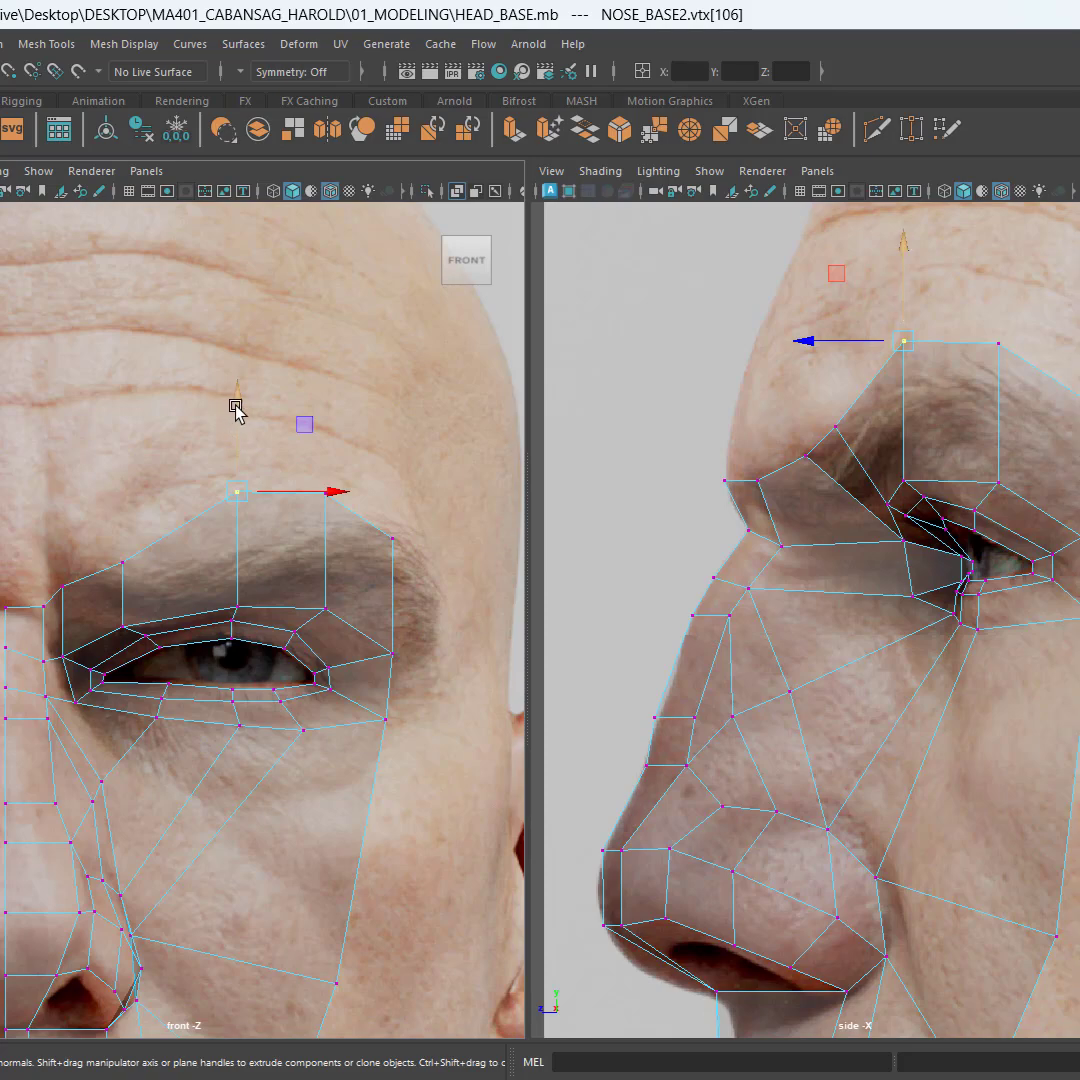
pyautogui.moveTo(236, 410); pyautogui.dragTo(238, 463)
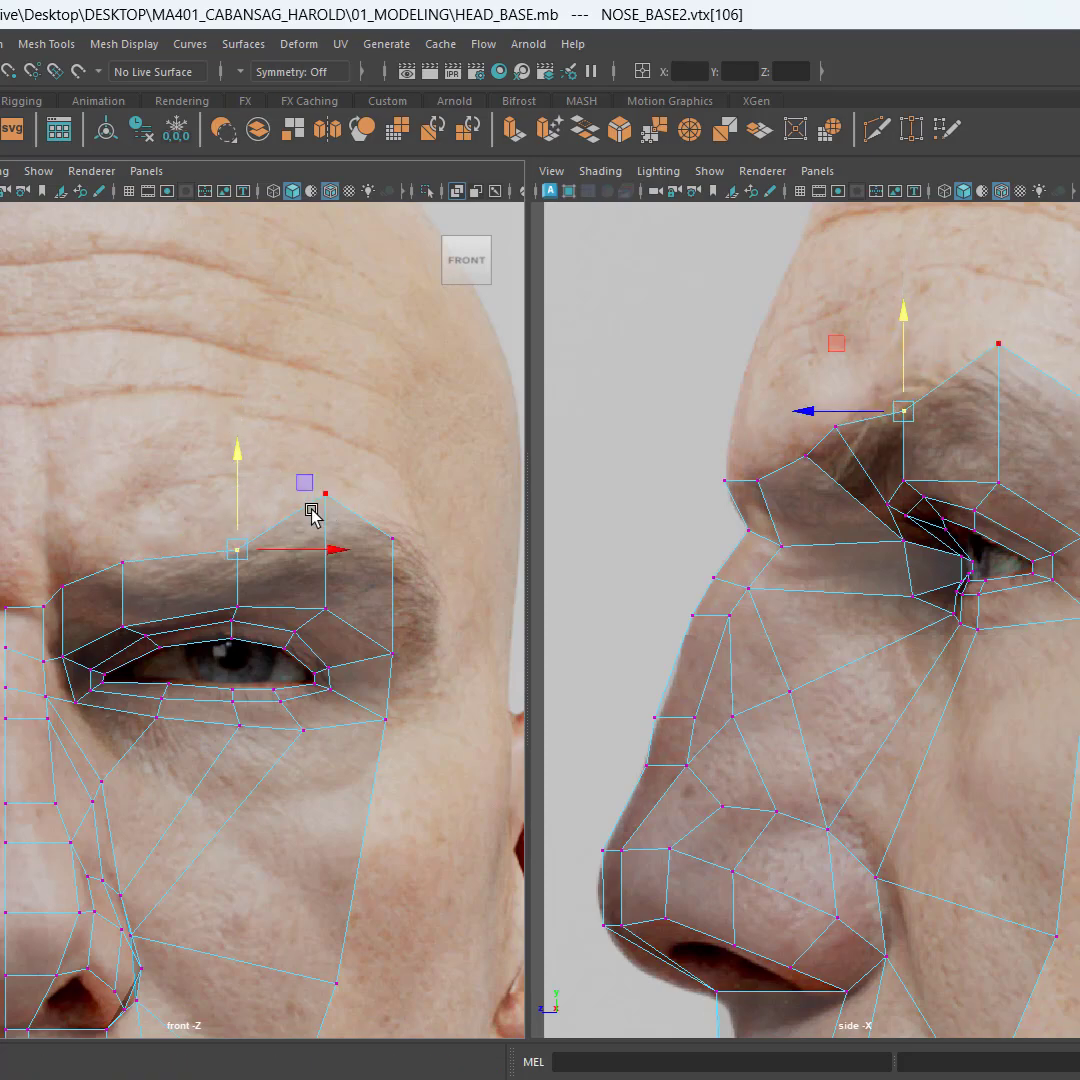
# Step: Lower the extruded strip's vertex above the outer eye onto the eyebrow, and move the outermost vertex outward and down along the eyebrow's tail
pyautogui.keyDown('alt'); pyautogui.moveTo(311, 511); pyautogui.dragTo(301, 418, button='middle'); pyautogui.keyUp('alt')
pyautogui.moveTo(197, 500); pyautogui.dragTo(197, 500)
pyautogui.moveTo(231, 410); pyautogui.dragTo(232, 436)
pyautogui.keyDown('alt'); pyautogui.moveTo(380, 501); pyautogui.dragTo(336, 473, button='middle'); pyautogui.keyUp('alt')
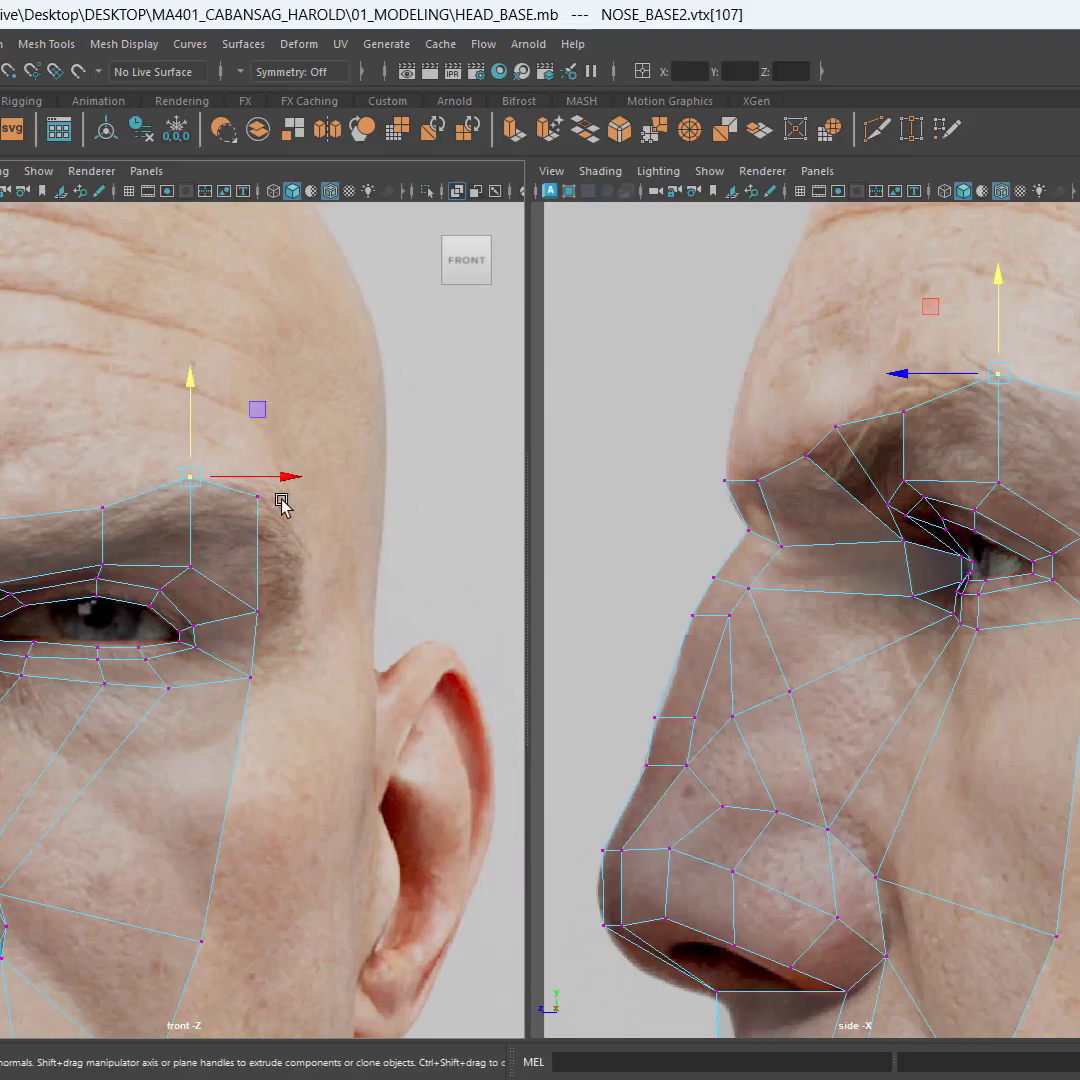
pyautogui.click(262, 498)
pyautogui.moveTo(328, 436); pyautogui.dragTo(400, 492)
# Step: In the front view, shift the strip's vertex above the outer eye outward and its vertex above the pupil slightly inward
pyautogui.click(200, 493)
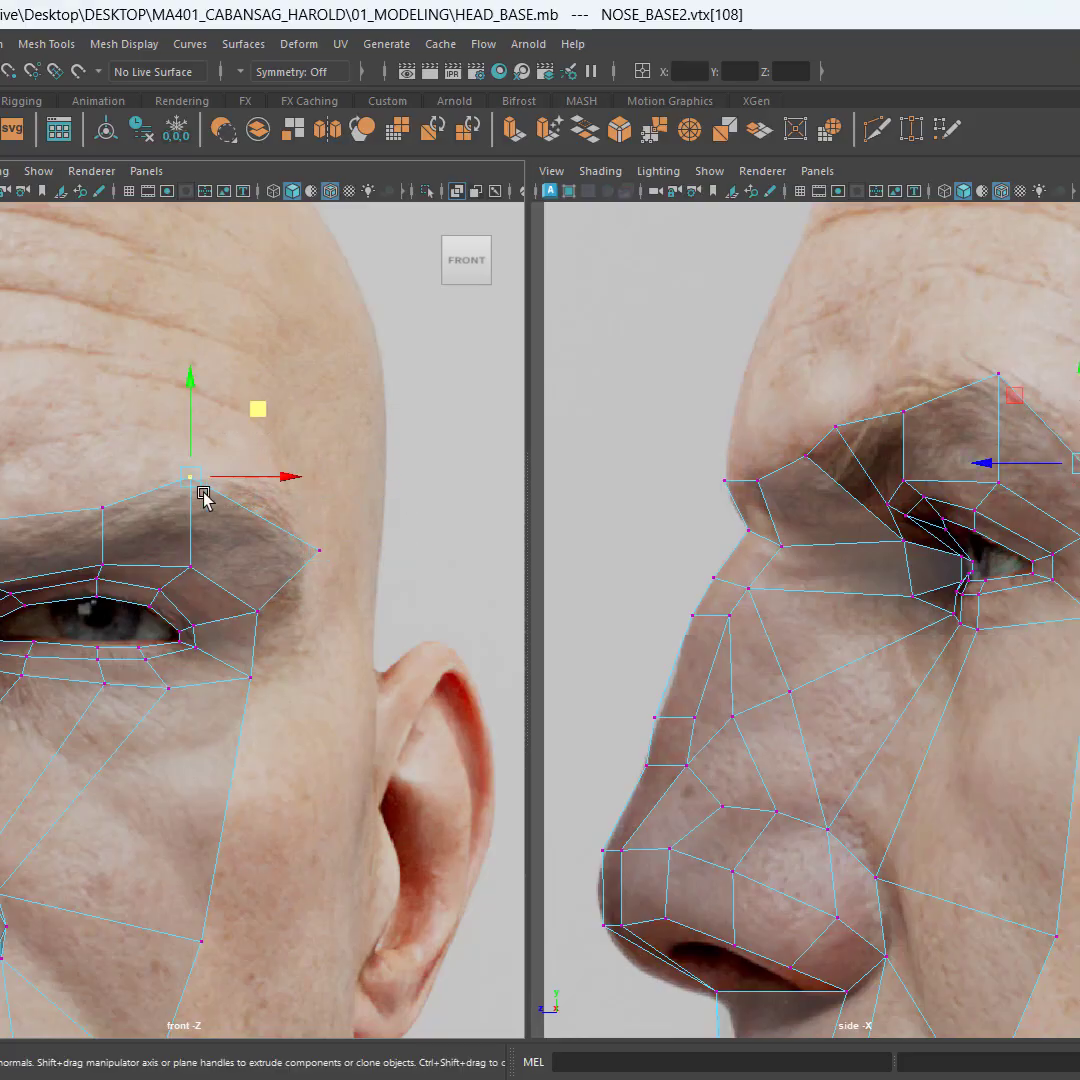
pyautogui.moveTo(266, 416); pyautogui.dragTo(331, 424)
pyautogui.click(102, 507)
pyautogui.moveTo(158, 447)
pyautogui.mouseDown()
pyautogui.moveTo(178, 434)
pyautogui.moveTo(125, 453)
pyautogui.moveTo(150, 441)
pyautogui.mouseUp()
pyautogui.keyDown('alt'); pyautogui.moveTo(89, 499); pyautogui.dragTo(258, 528, button='middle'); pyautogui.keyUp('alt')
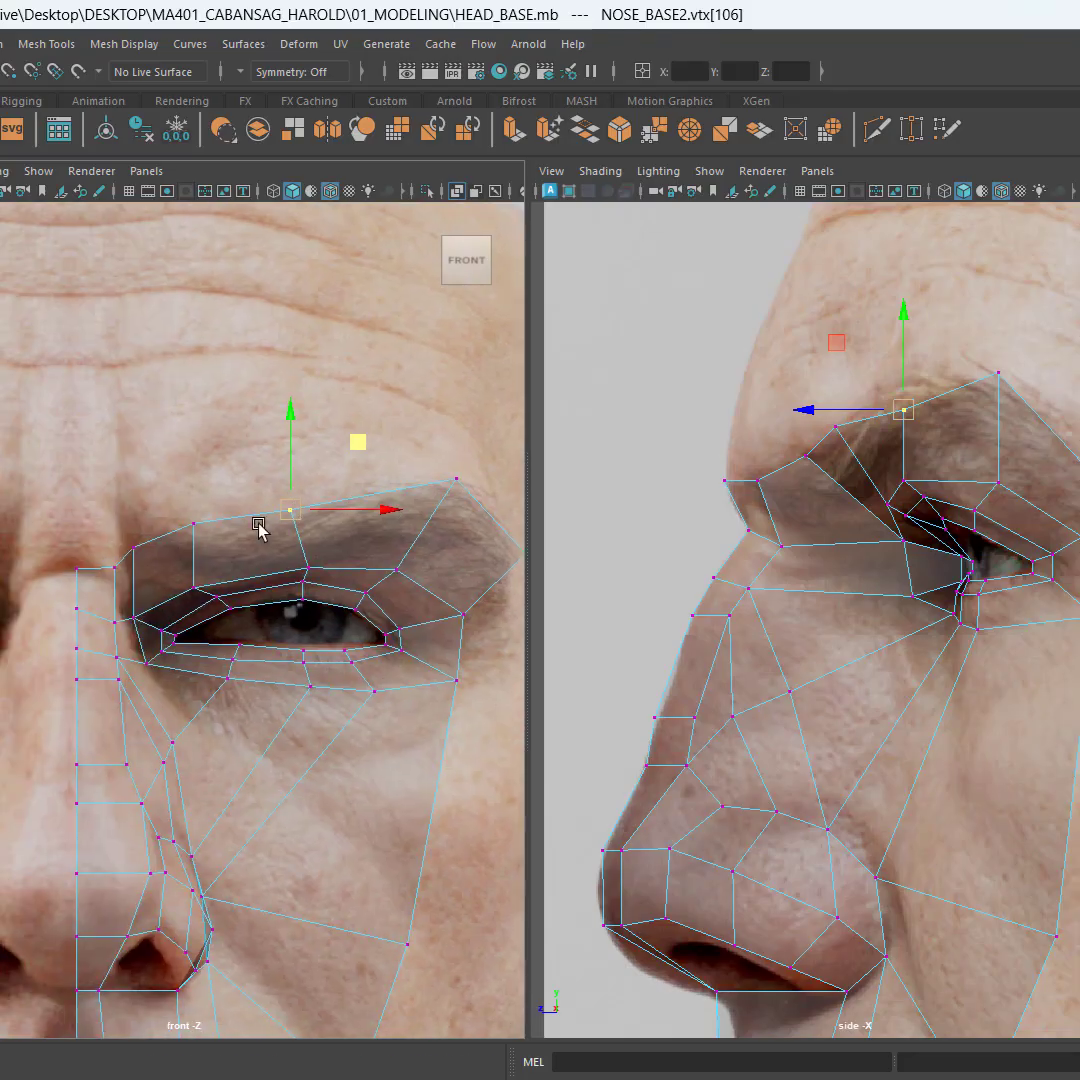
# Step: In the front view, shift the strip's three vertices between the inner eye and nose bridge inward toward the nose, lowering the middle one slightly
pyautogui.scroll(3, 258, 528)
pyautogui.click(194, 405)
pyautogui.moveTo(262, 340); pyautogui.dragTo(217, 342)
pyautogui.moveTo(29, 415); pyautogui.dragTo(87, 488)
pyautogui.moveTo(125, 393)
pyautogui.mouseDown()
pyautogui.moveTo(147, 381)
pyautogui.moveTo(108, 401)
pyautogui.mouseUp()
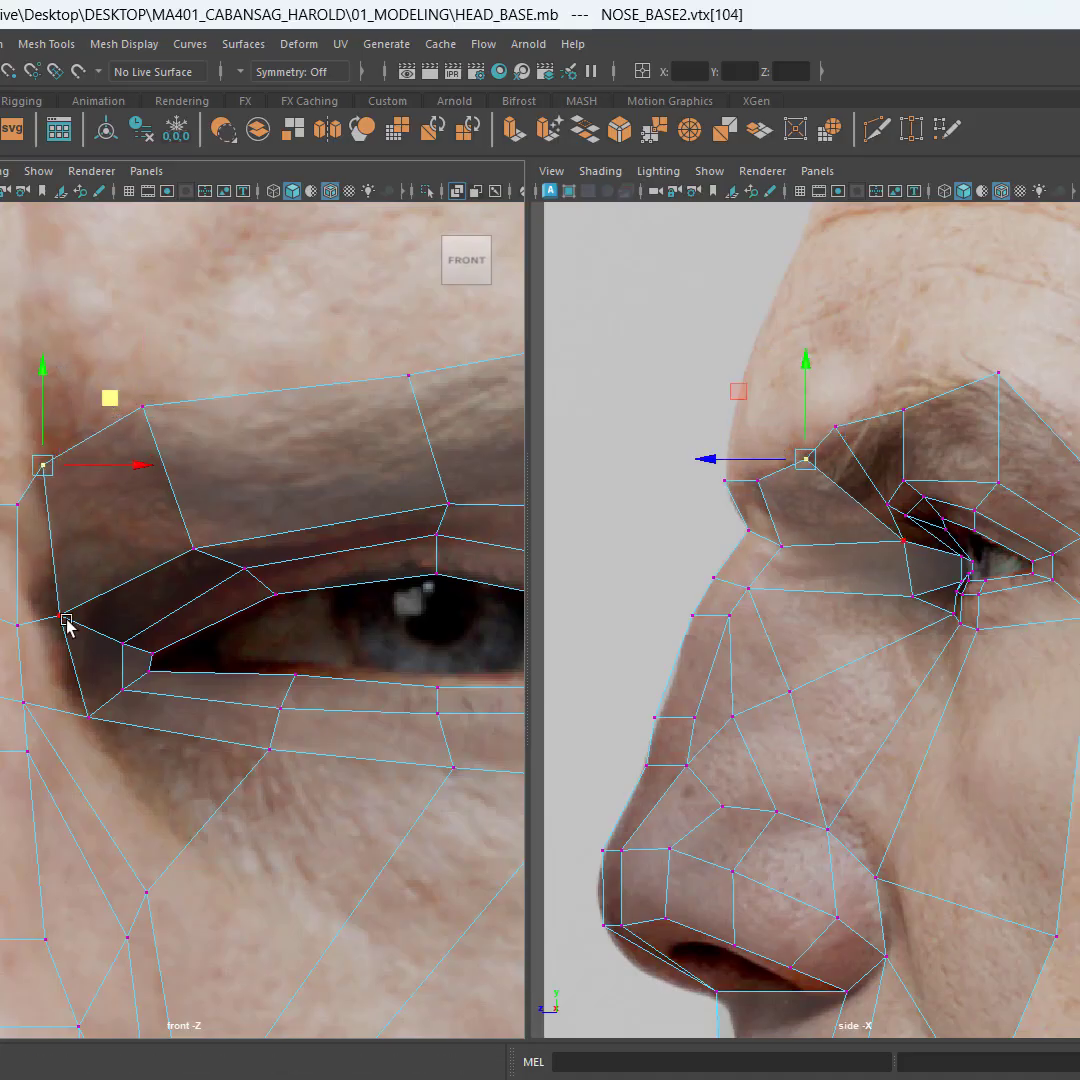
pyautogui.moveTo(3, 452); pyautogui.dragTo(29, 540)
pyautogui.moveTo(104, 505); pyautogui.dragTo(59, 503)
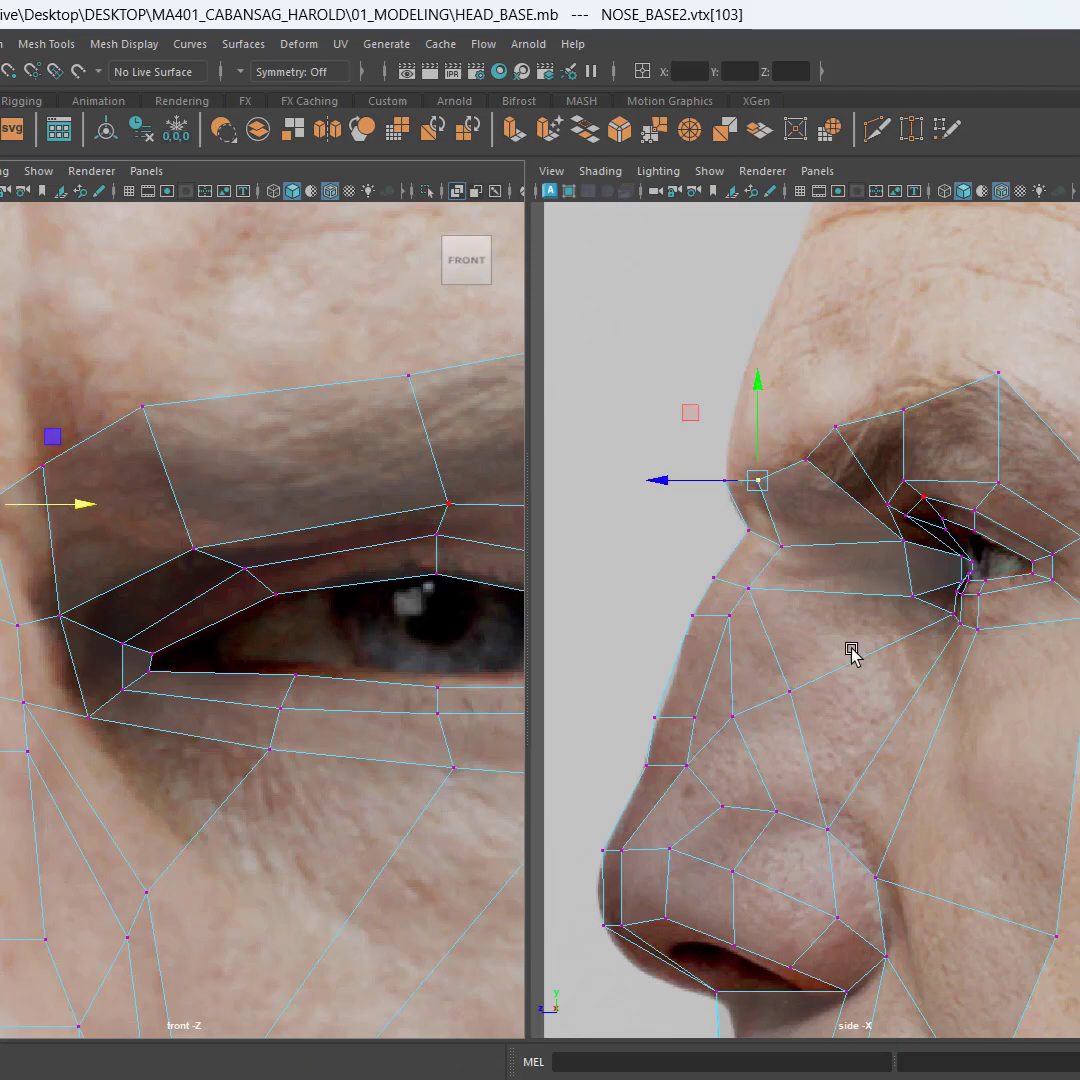
# Step: In the side view, move the outer nose bridge vertex and the adjacent inner brow vertex forward toward the brow profile
pyautogui.scroll(3, 803, 574)
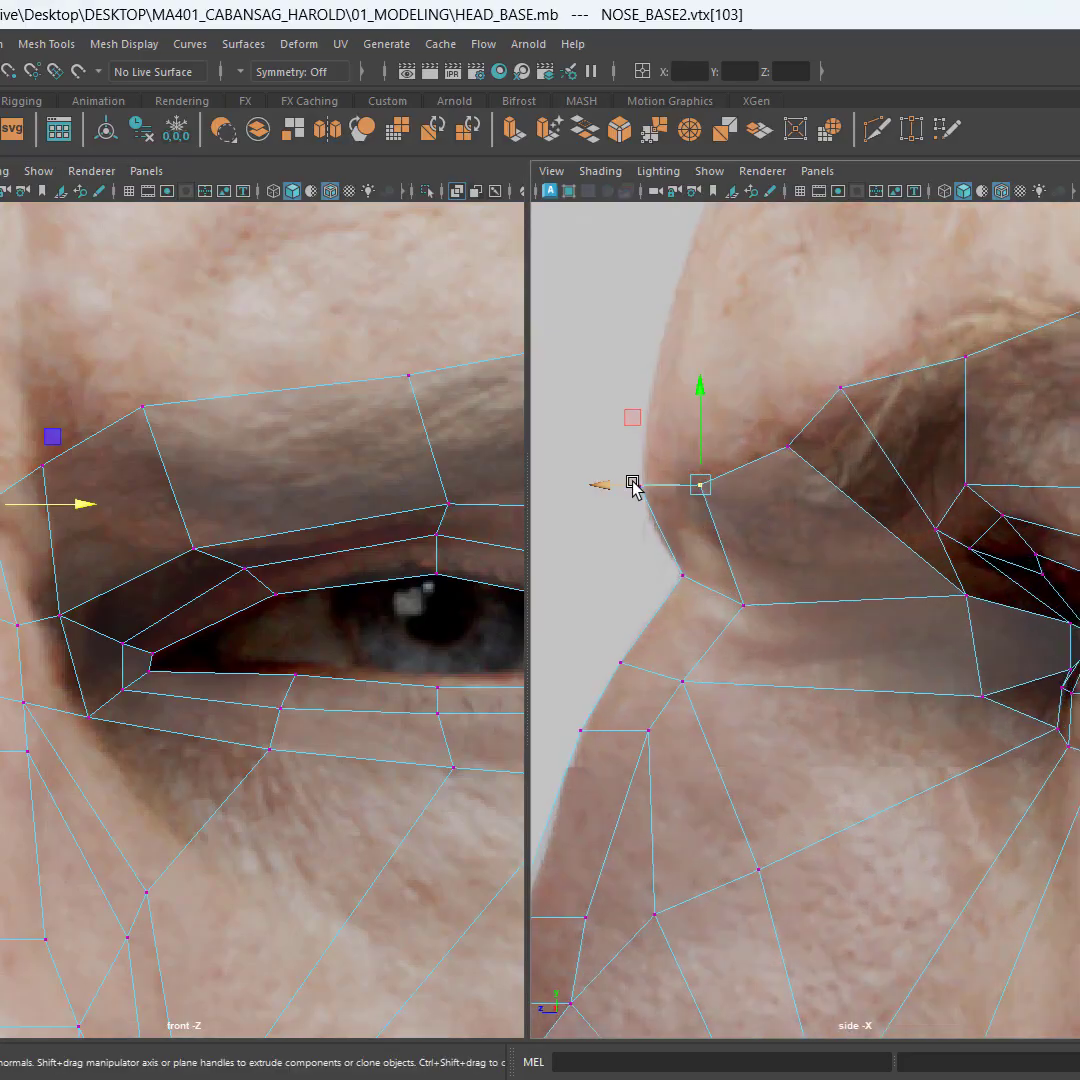
pyautogui.moveTo(633, 487); pyautogui.dragTo(615, 487)
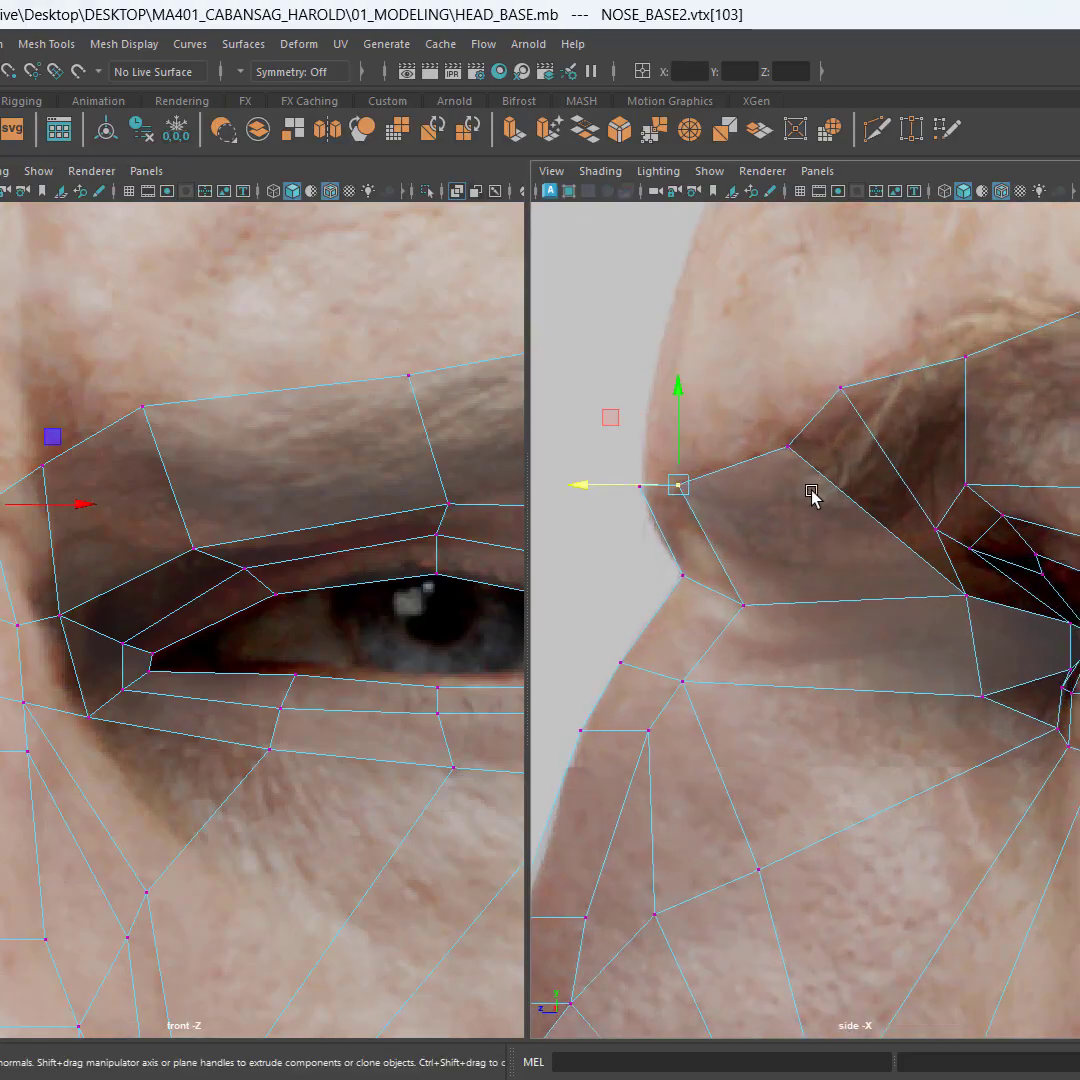
pyautogui.click(789, 447)
pyautogui.moveTo(742, 448); pyautogui.dragTo(717, 449)
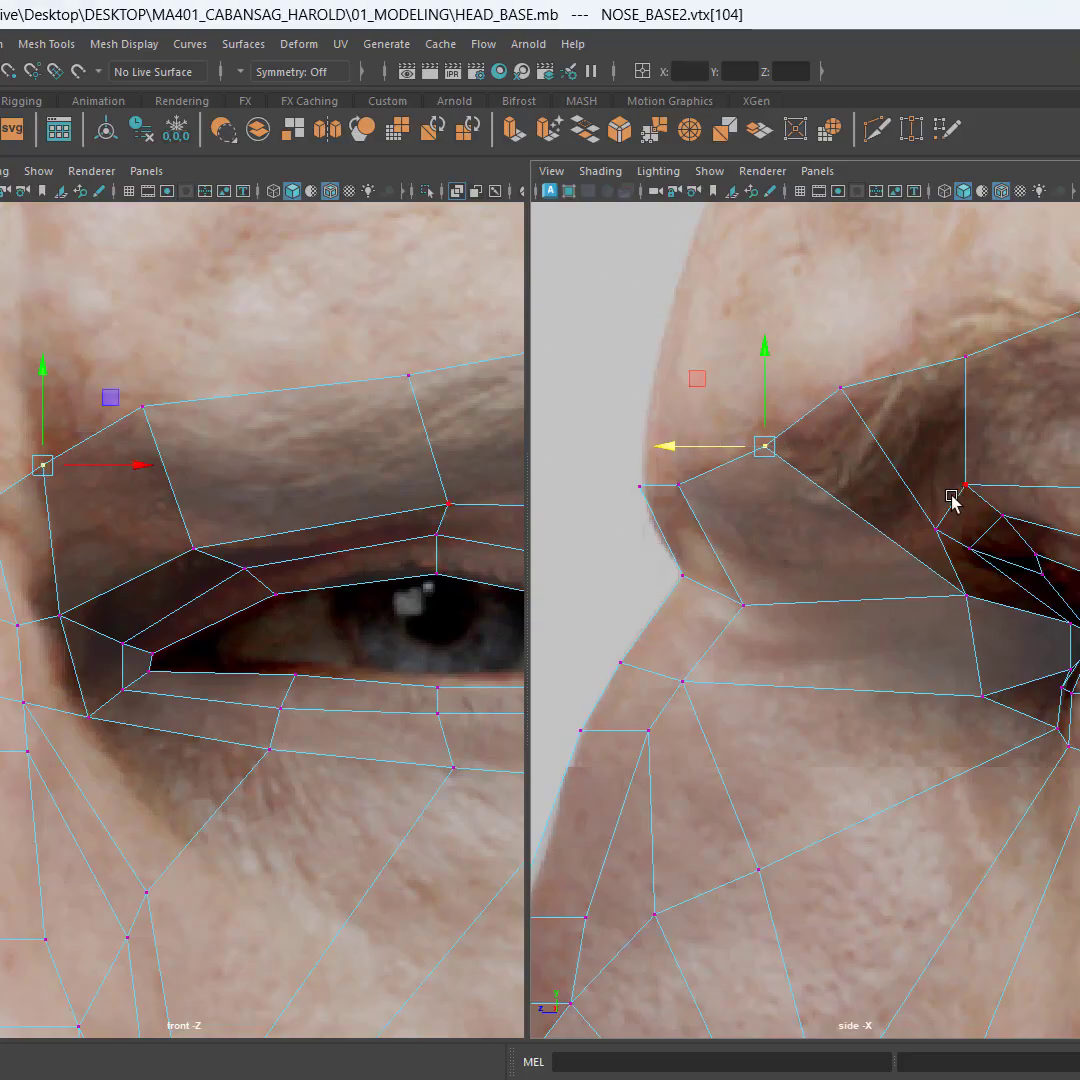
# Step: In the side view, move the strip's vertices above the pupil and above the outer eye forward along the eyebrow
pyautogui.keyDown('alt'); pyautogui.moveTo(951, 500); pyautogui.dragTo(796, 595, button='middle'); pyautogui.keyUp('alt')
pyautogui.moveTo(713, 503); pyautogui.dragTo(714, 502)
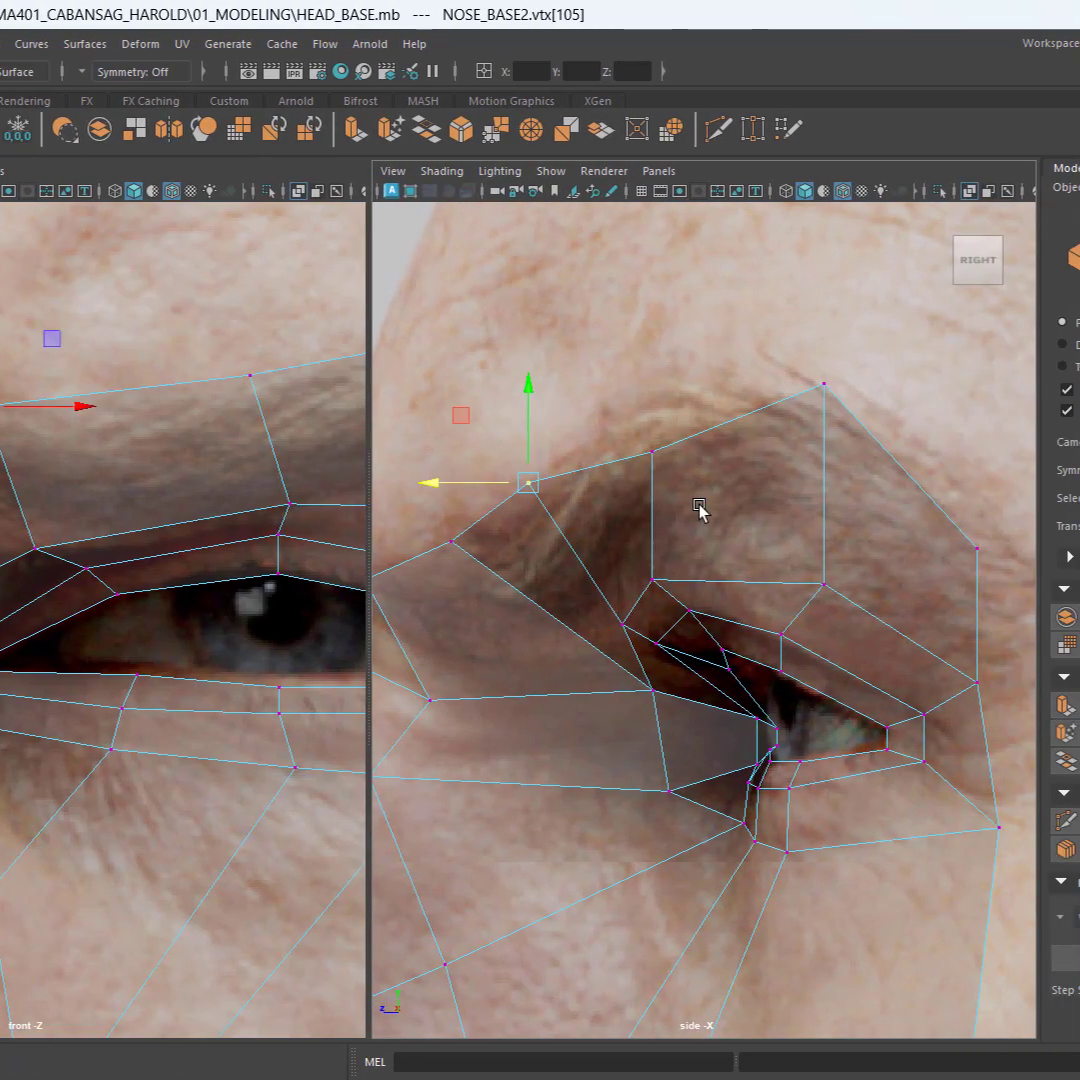
pyautogui.keyDown('alt'); pyautogui.moveTo(699, 510); pyautogui.dragTo(589, 511, button='middle'); pyautogui.keyUp('alt')
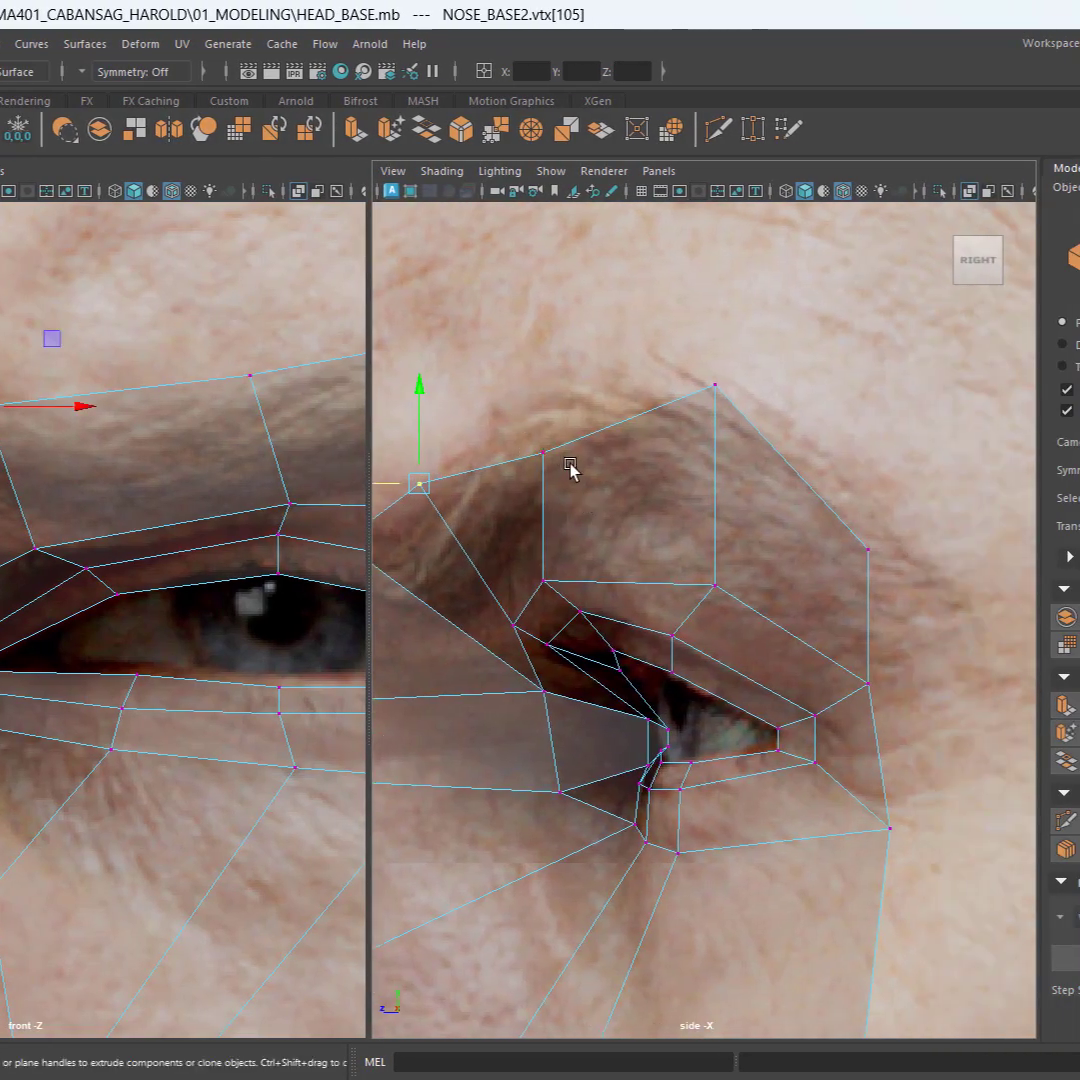
pyautogui.click(542, 453)
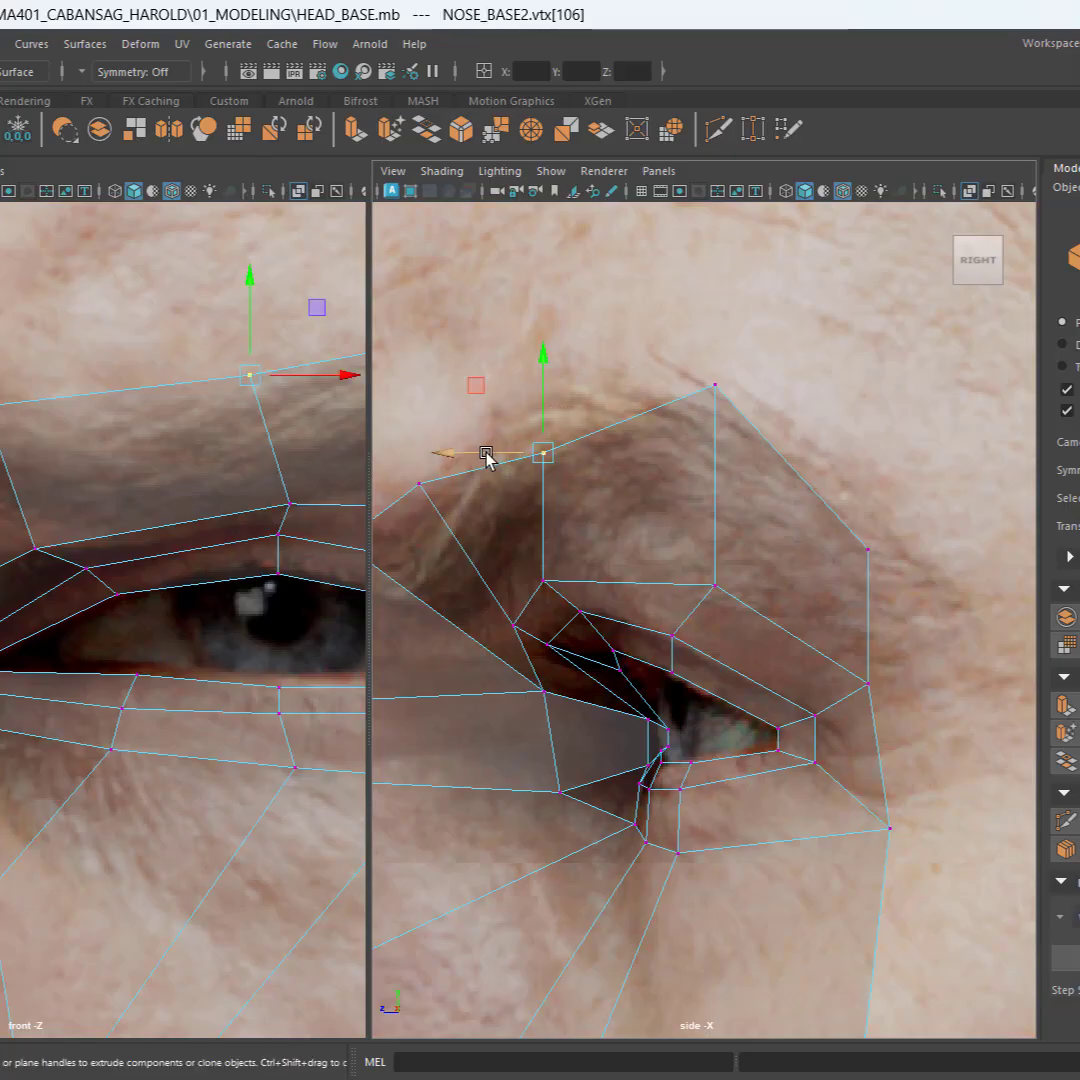
pyautogui.moveTo(487, 458); pyautogui.dragTo(417, 448)
pyautogui.keyDown('alt'); pyautogui.moveTo(623, 606); pyautogui.dragTo(548, 723, button='middle'); pyautogui.keyUp('alt')
pyautogui.click(699, 531)
pyautogui.keyDown('alt'); pyautogui.moveTo(827, 519); pyautogui.dragTo(1079, 454, button='middle'); pyautogui.keyUp('alt')
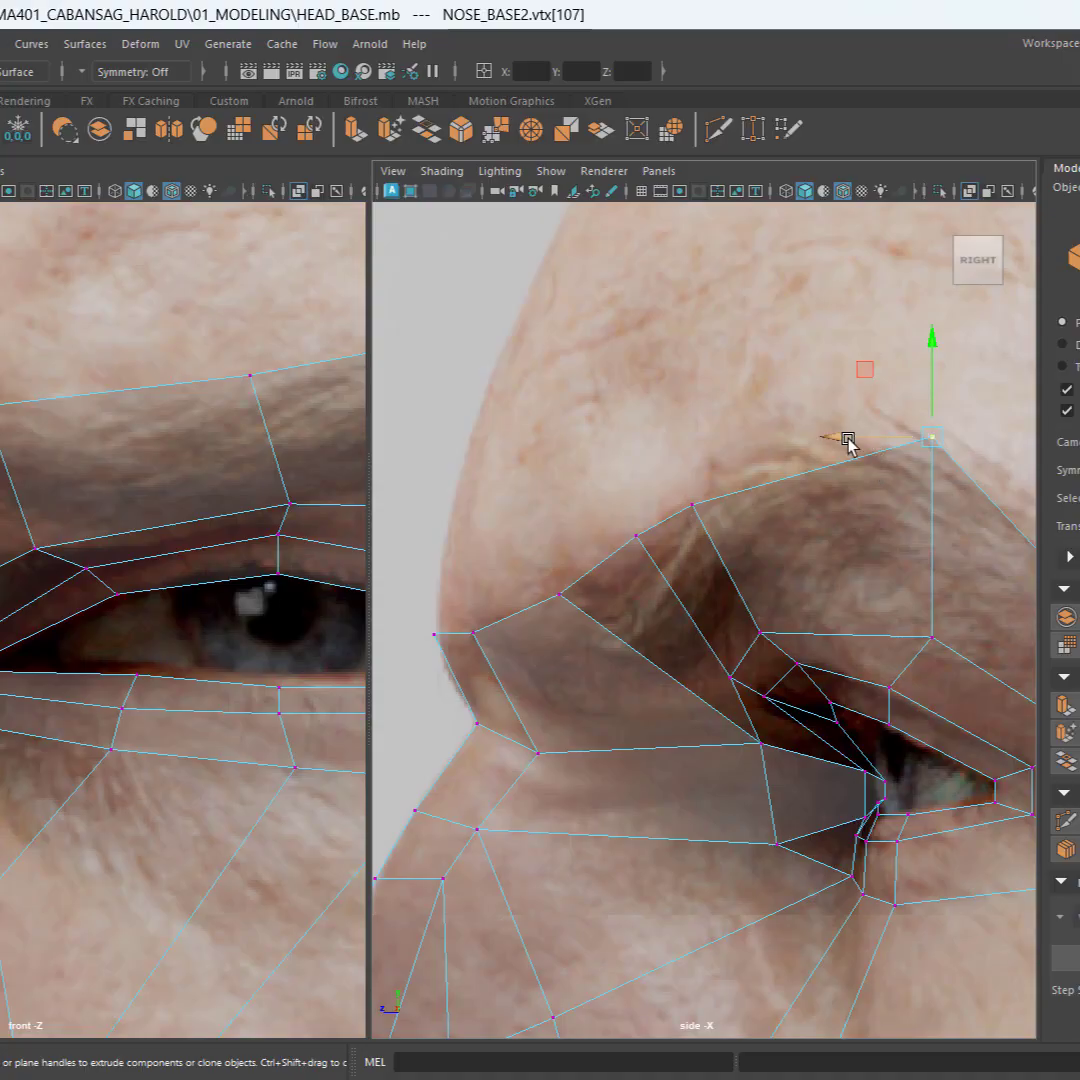
pyautogui.moveTo(848, 443); pyautogui.dragTo(810, 456)
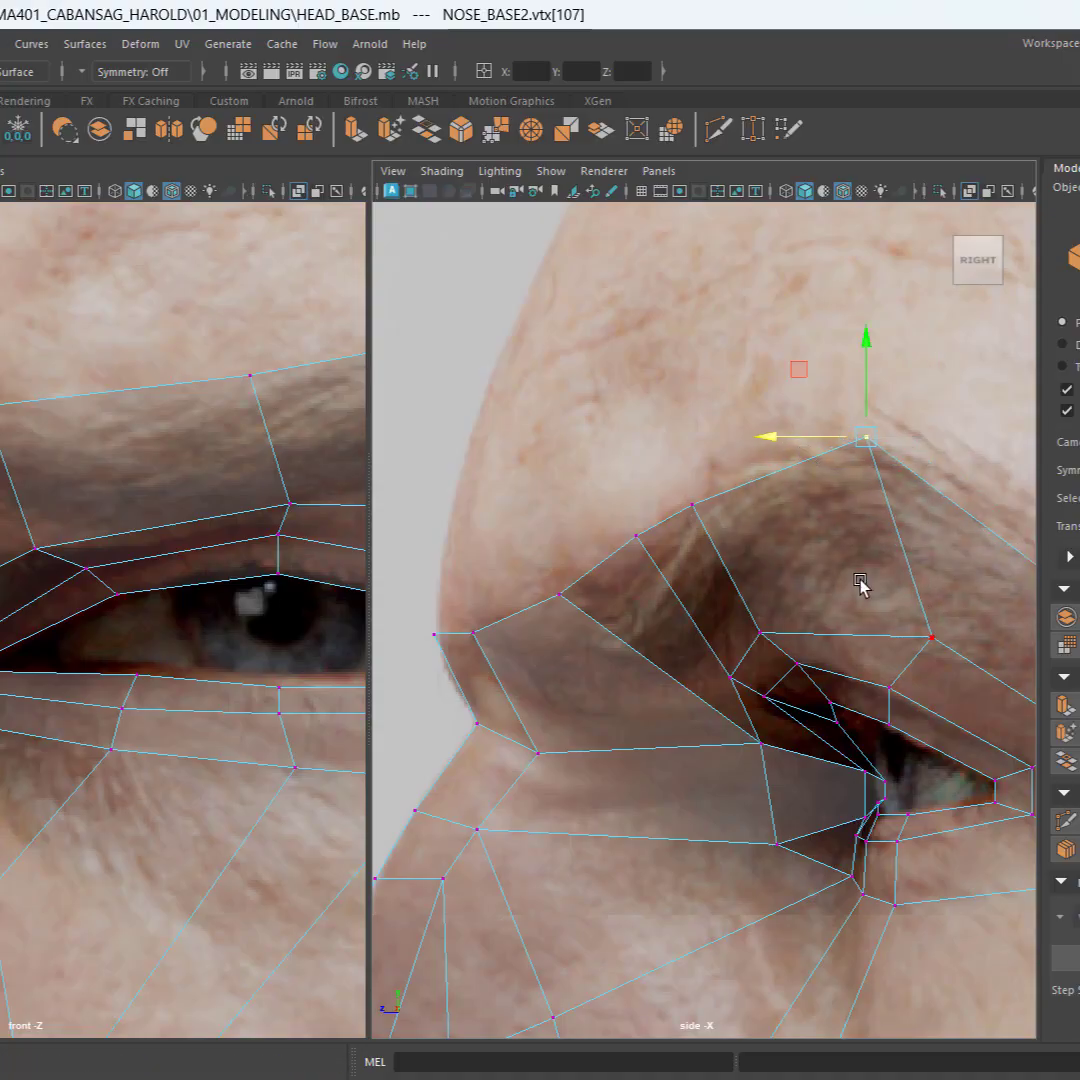
# Step: In the side view, move the strip's outermost vertex back toward the temple and slightly down to the eyebrow's tail
pyautogui.keyDown('alt'); pyautogui.moveTo(860, 585); pyautogui.dragTo(579, 511, button='middle'); pyautogui.keyUp('alt')
pyautogui.click(806, 536)
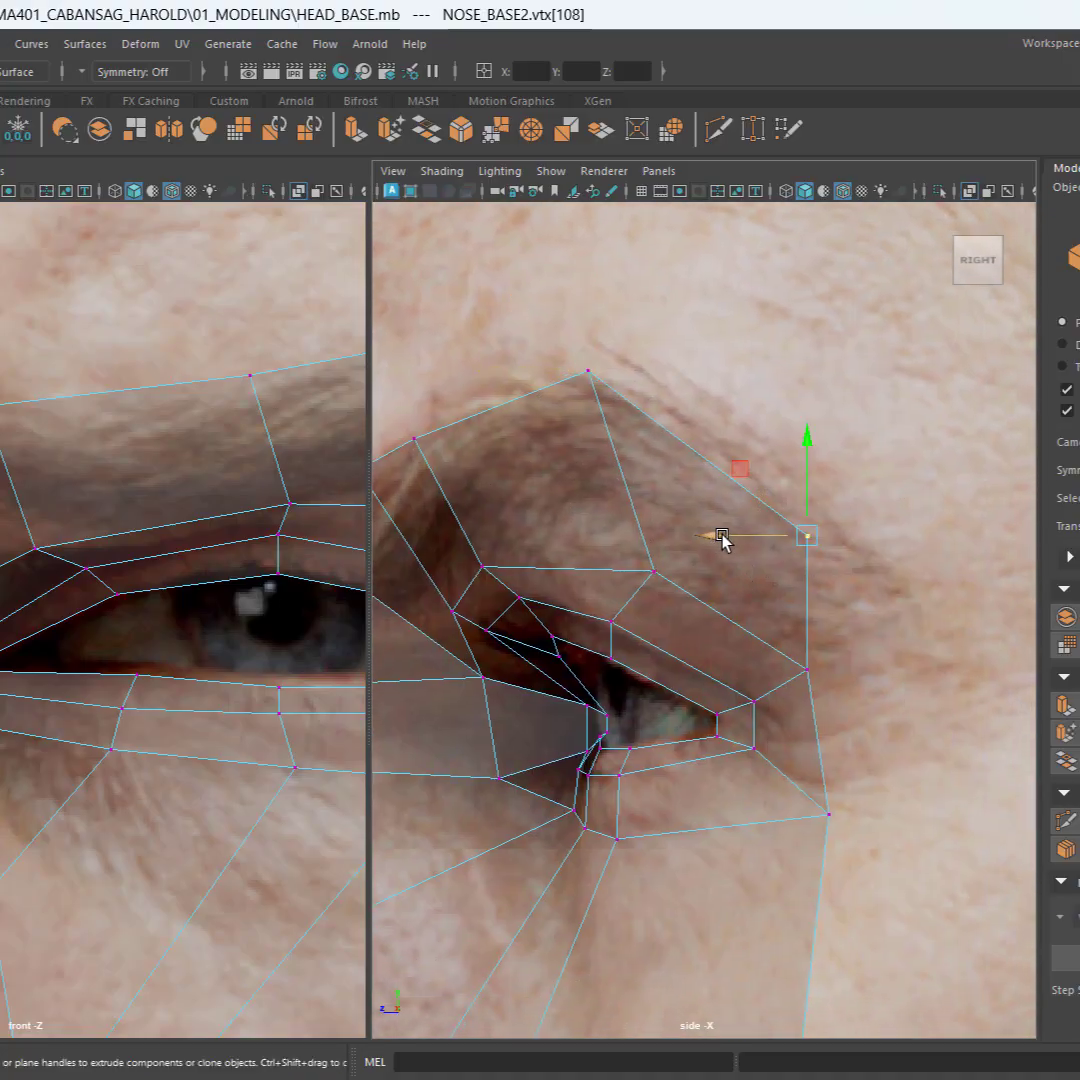
pyautogui.moveTo(722, 536); pyautogui.dragTo(822, 540)
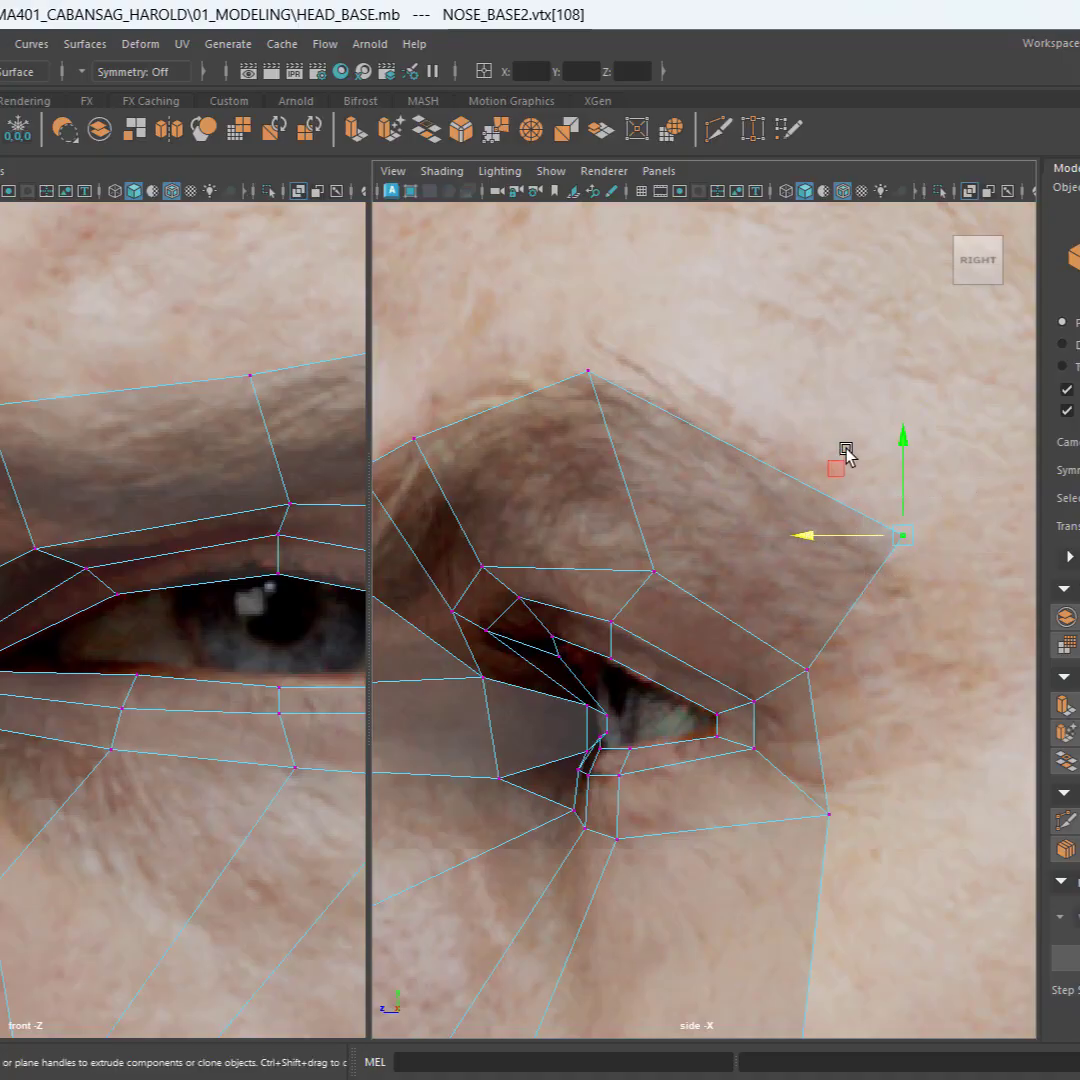
pyautogui.moveTo(838, 464); pyautogui.dragTo(849, 481)
# Step: Review the face mesh against the front and side reference images, and save the scene
pyautogui.scroll(-6, 780, 676)
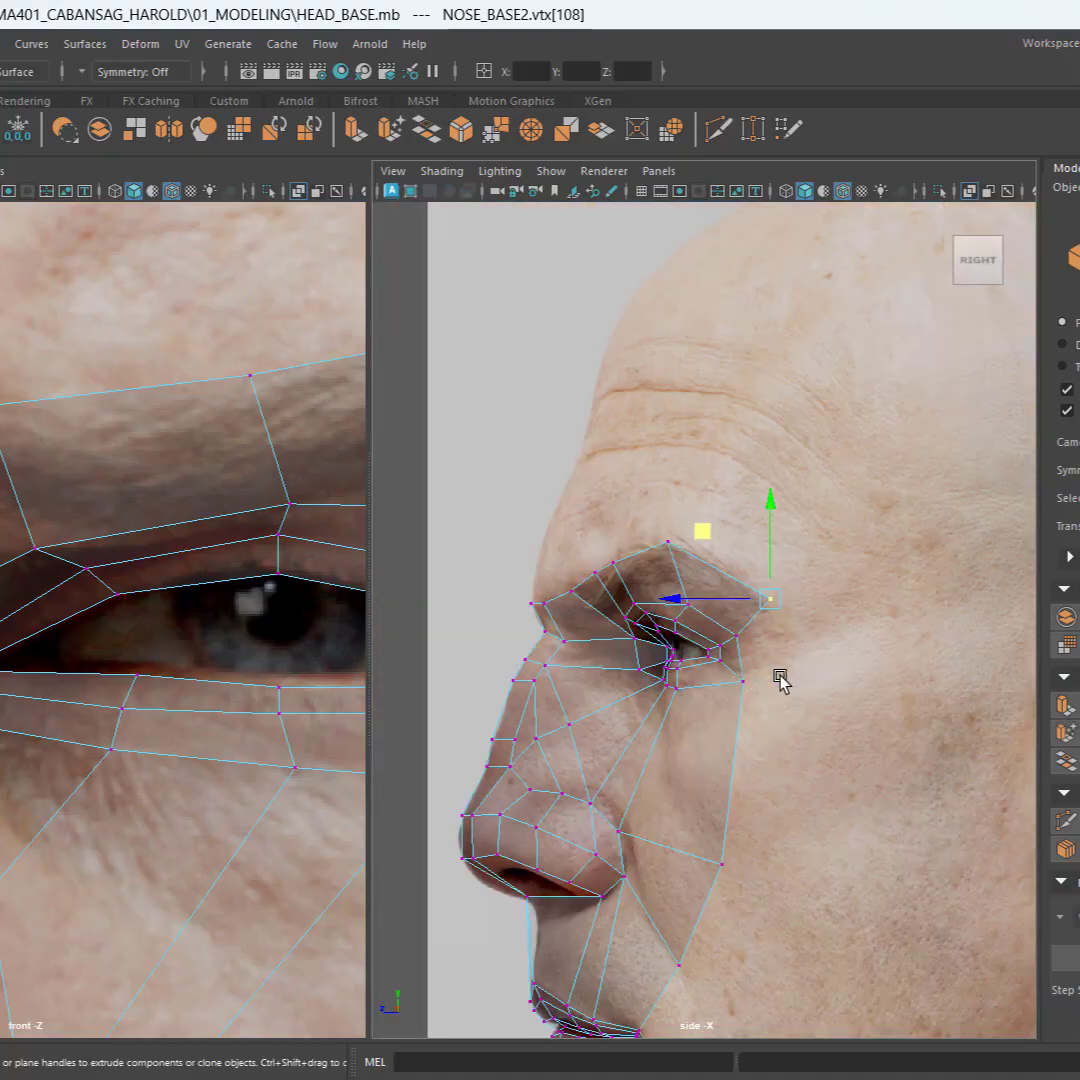
pyautogui.keyDown('alt'); pyautogui.moveTo(772, 581); pyautogui.dragTo(862, 336, button='middle'); pyautogui.keyUp('alt')
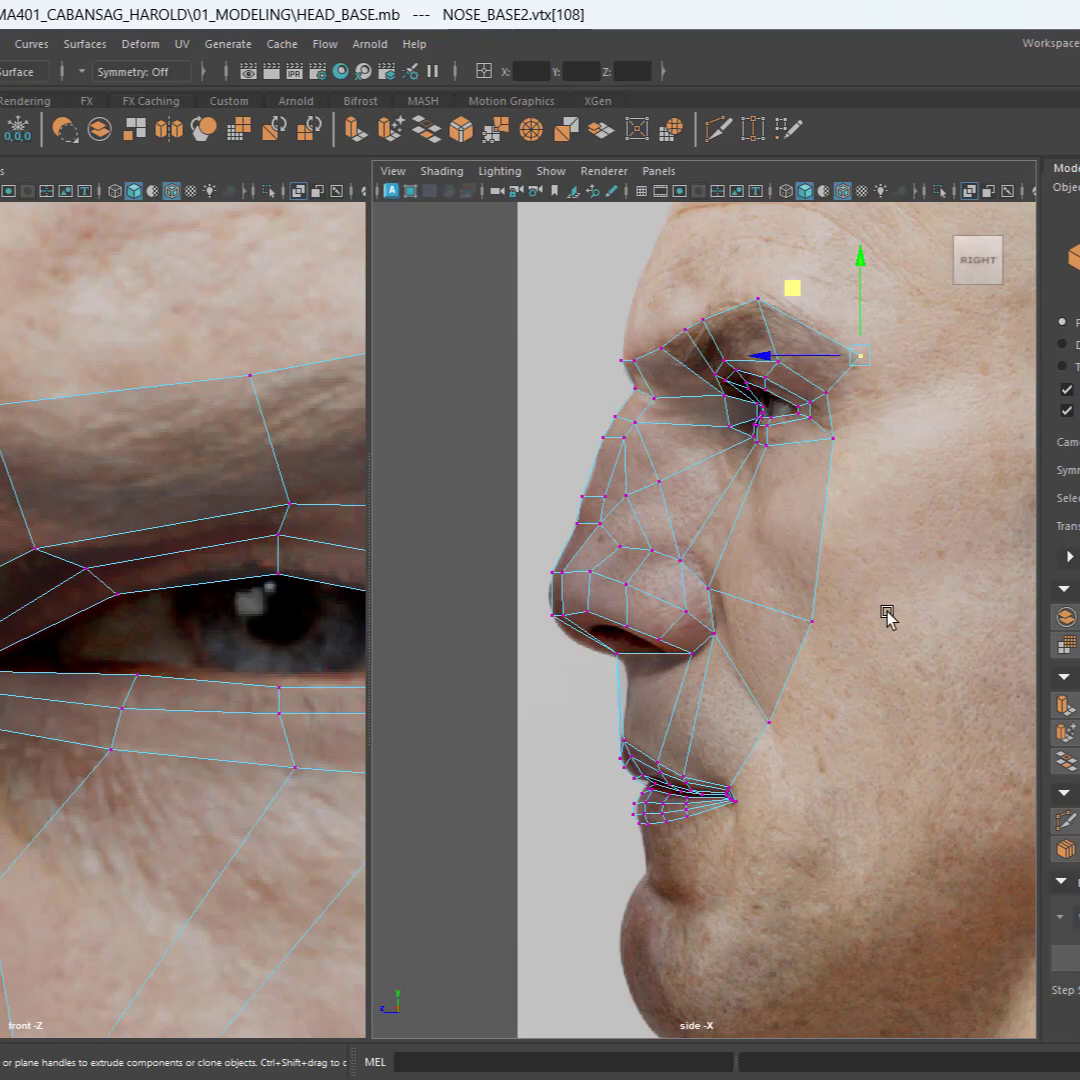
pyautogui.scroll(-8, 118, 714)
pyautogui.scroll(2, 104, 754)
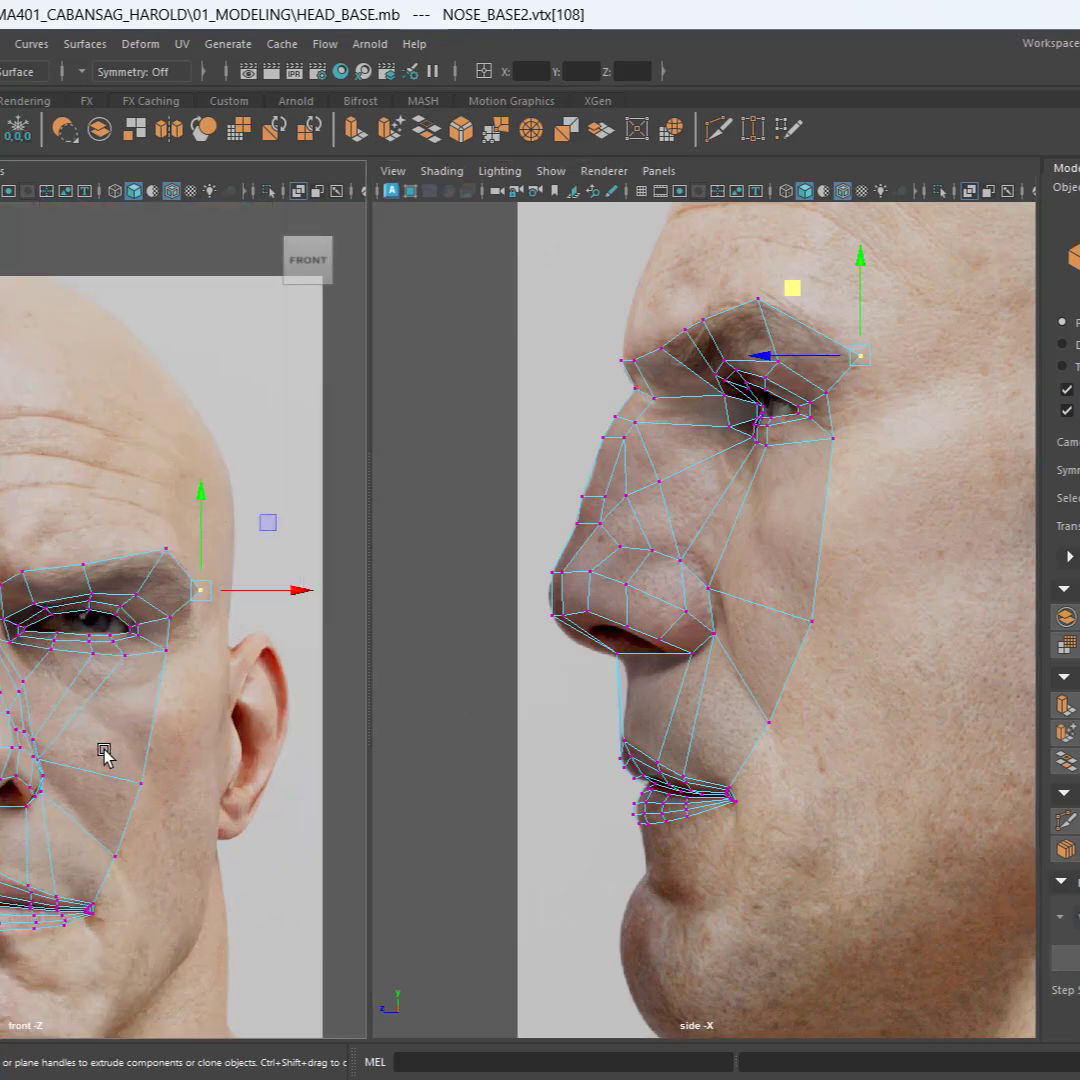
pyautogui.keyDown('alt'); pyautogui.moveTo(100, 735); pyautogui.dragTo(57, 469, button='middle'); pyautogui.keyUp('alt')
pyautogui.scroll(6, 166, 656)
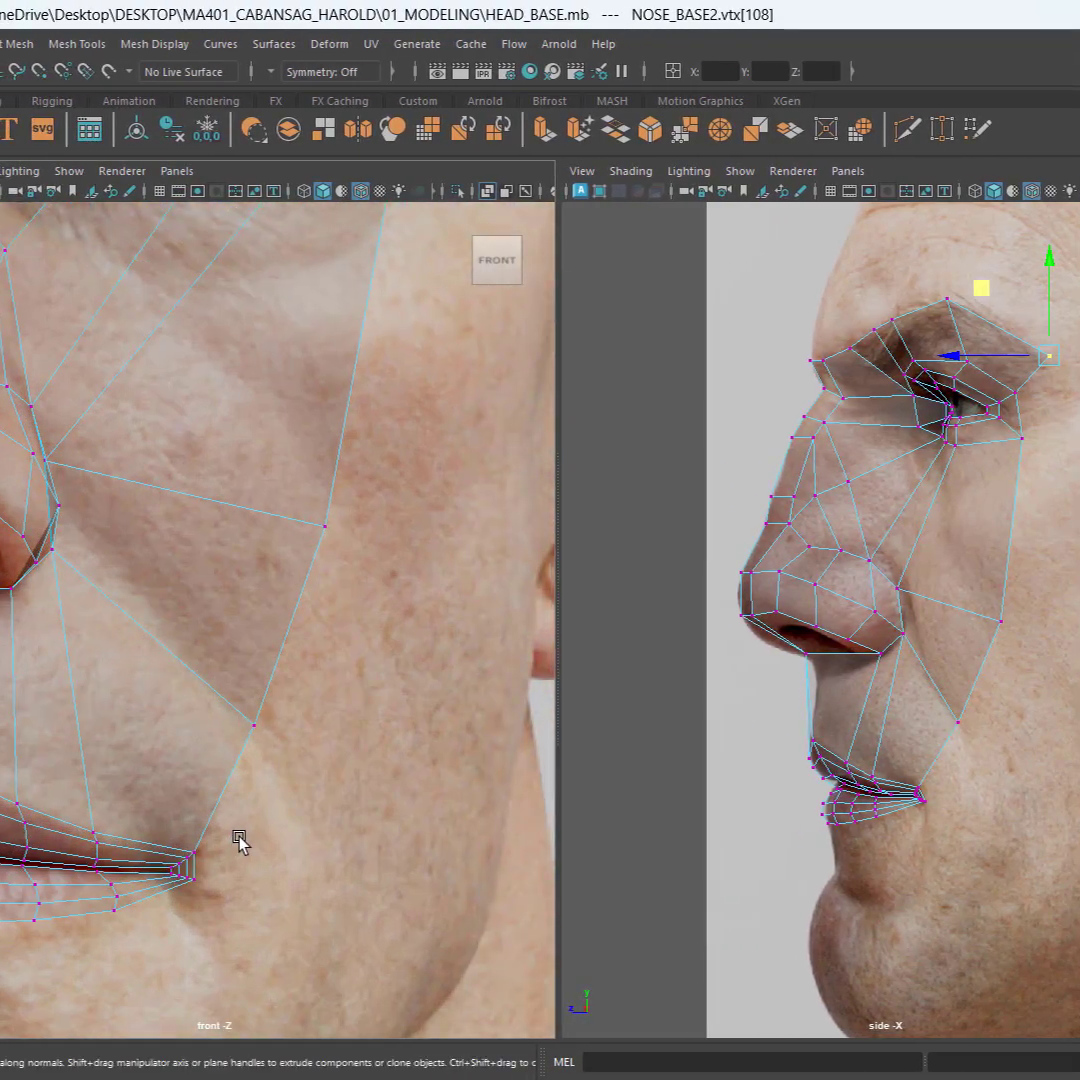
pyautogui.scroll(-5, 238, 840)
pyautogui.scroll(6, 265, 796)
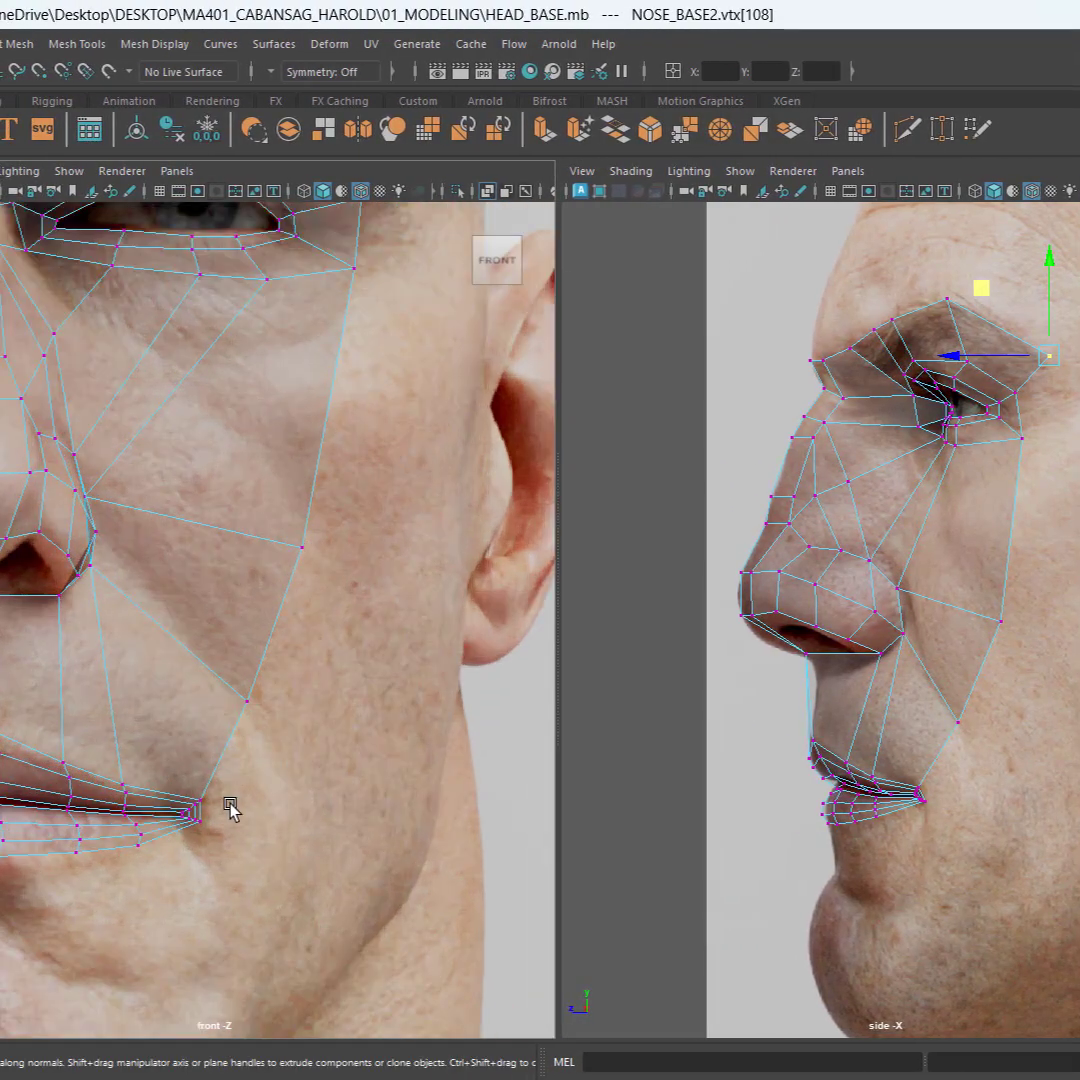
pyautogui.scroll(-6, 294, 550)
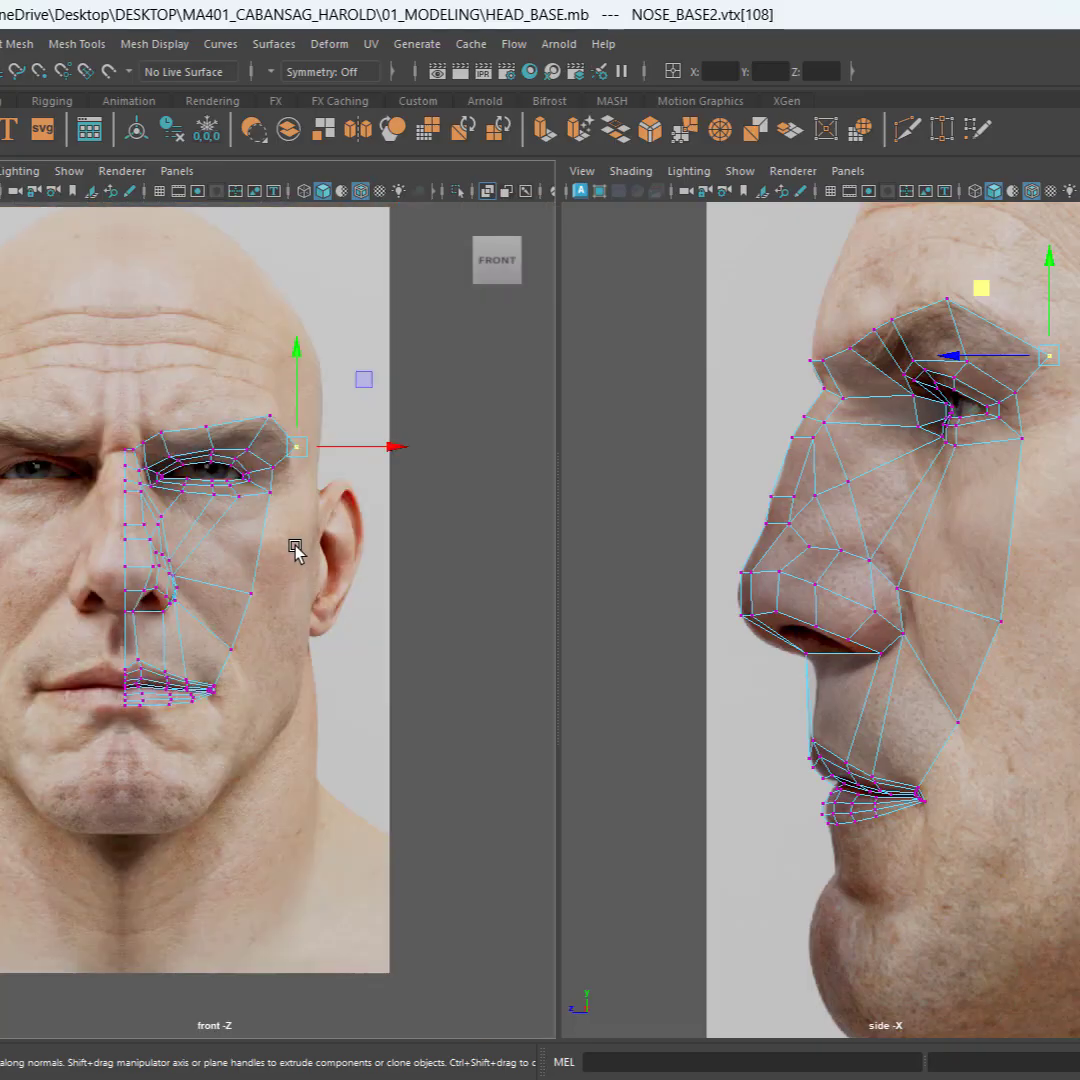
pyautogui.scroll(3, 1057, 405)
pyautogui.scroll(-4, 1055, 450)
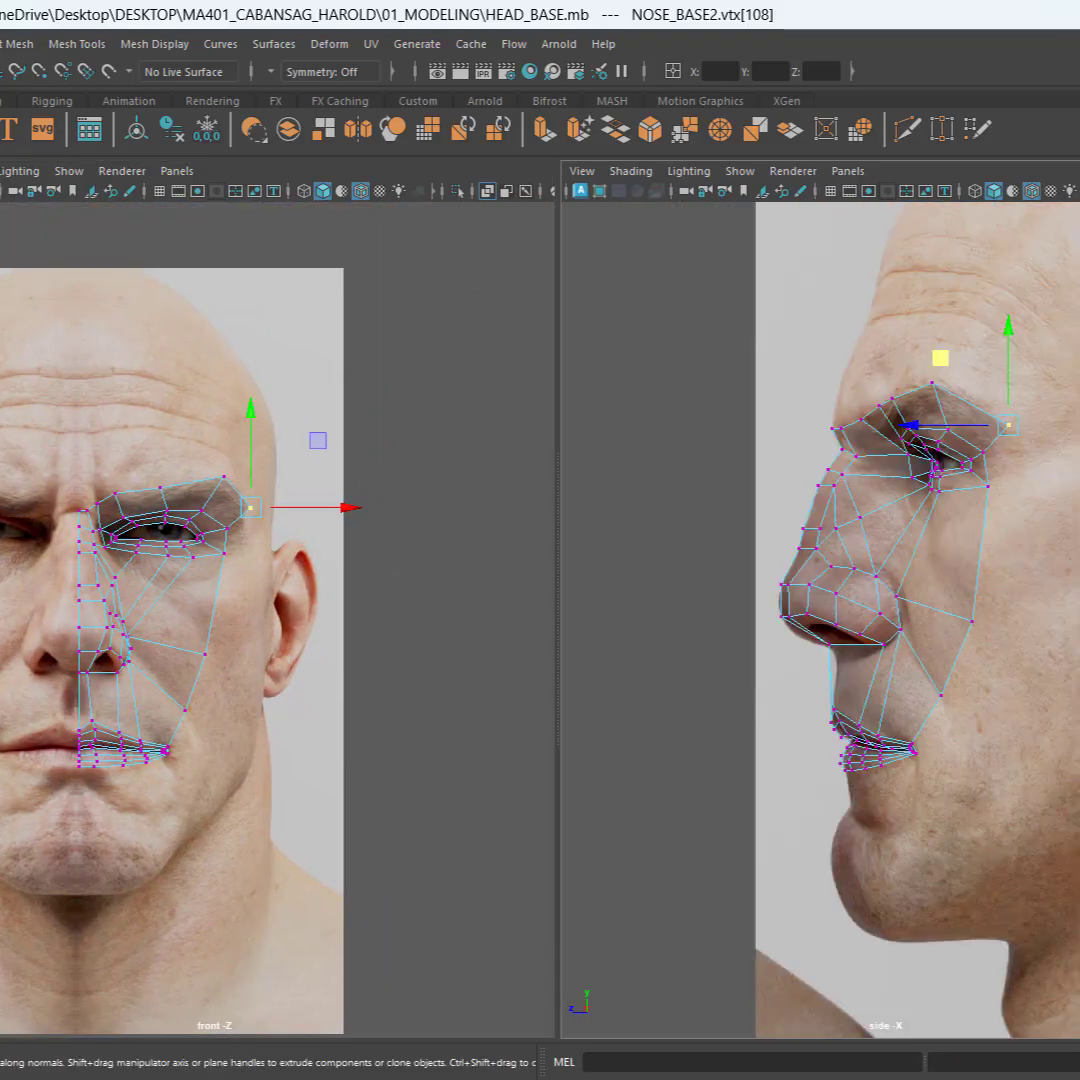
pyautogui.scroll(4, 1053, 511)
pyautogui.keyDown('alt'); pyautogui.moveTo(923, 532); pyautogui.dragTo(777, 571, button='middle'); pyautogui.keyUp('alt')
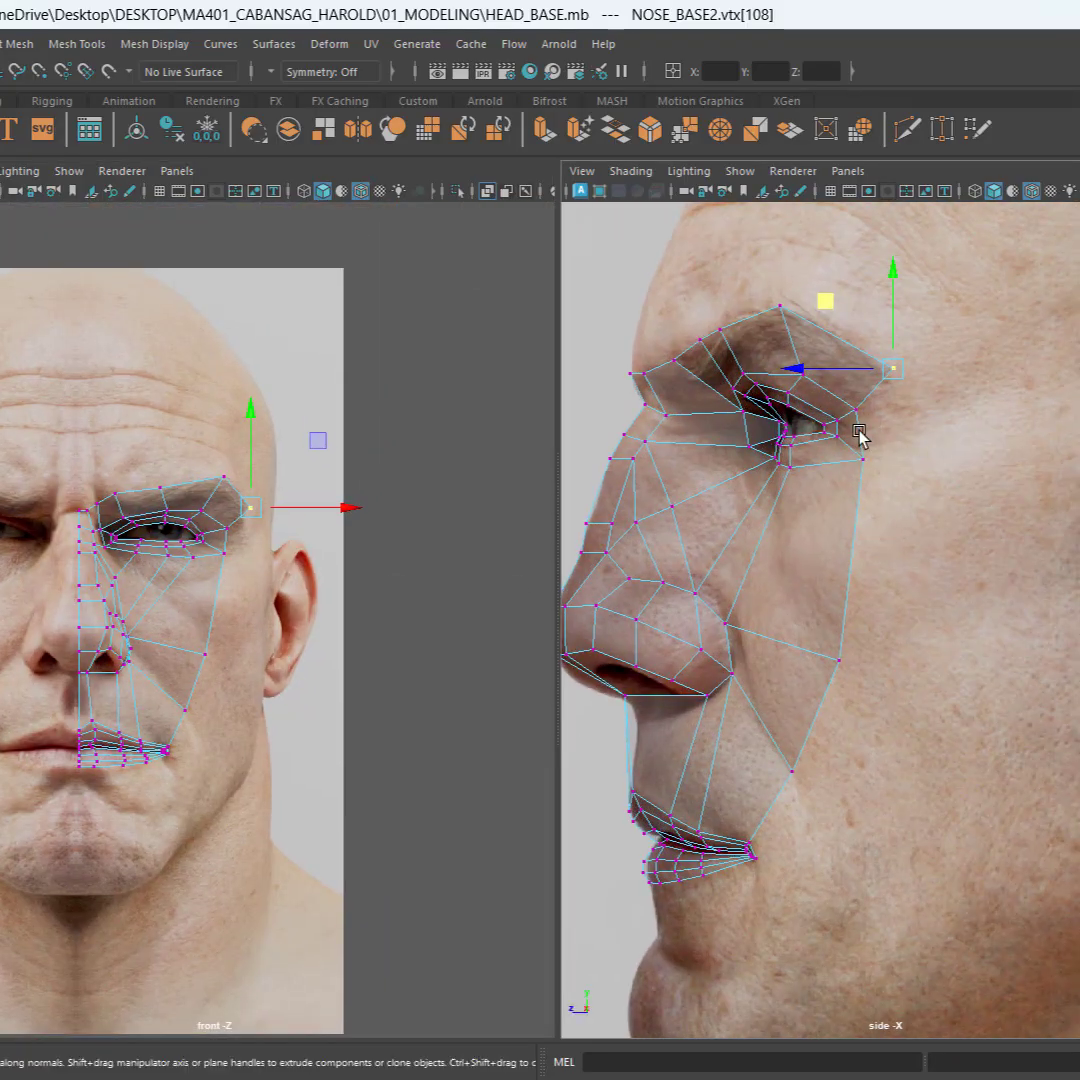
pyautogui.scroll(-2, 820, 770)
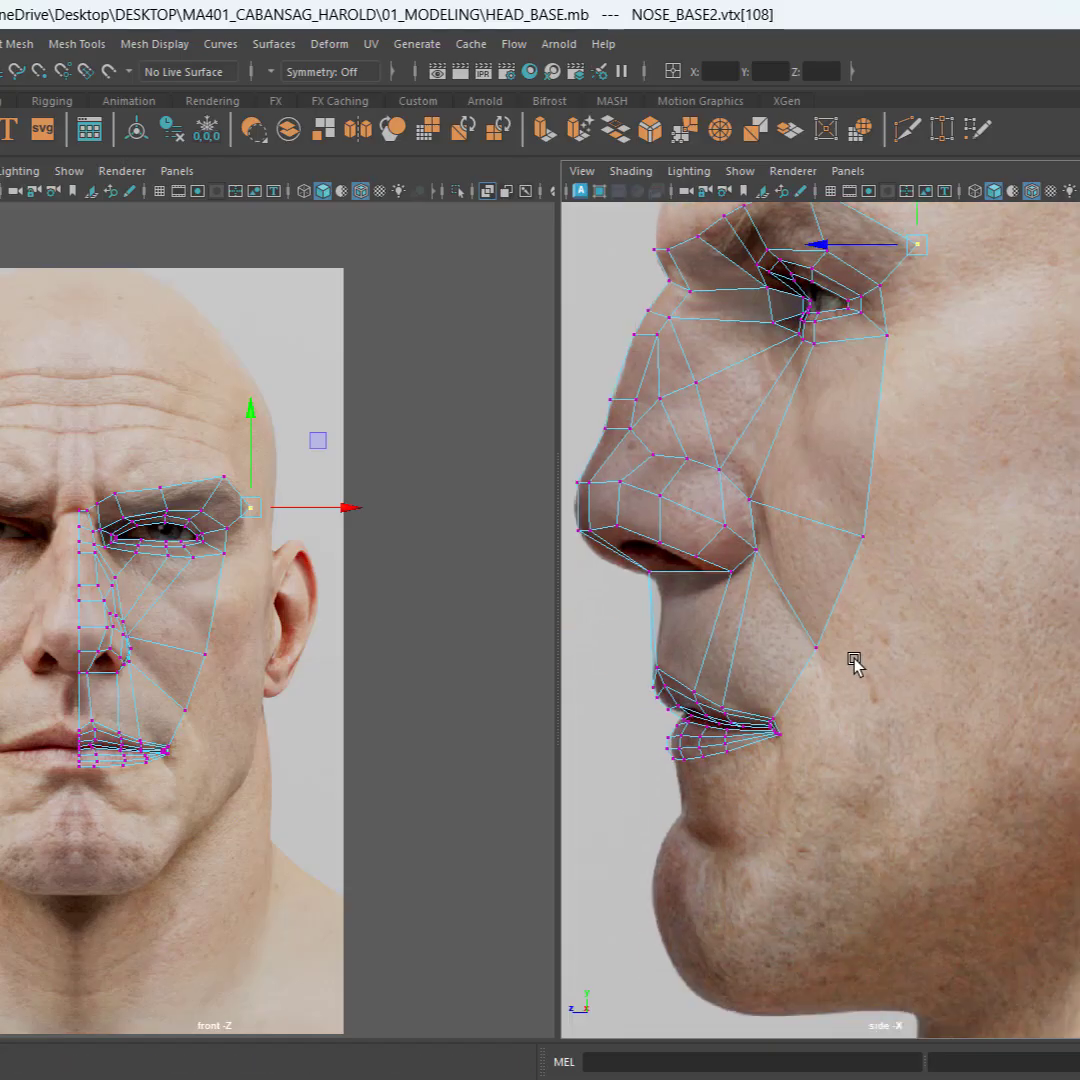
pyautogui.scroll(2, 849, 663)
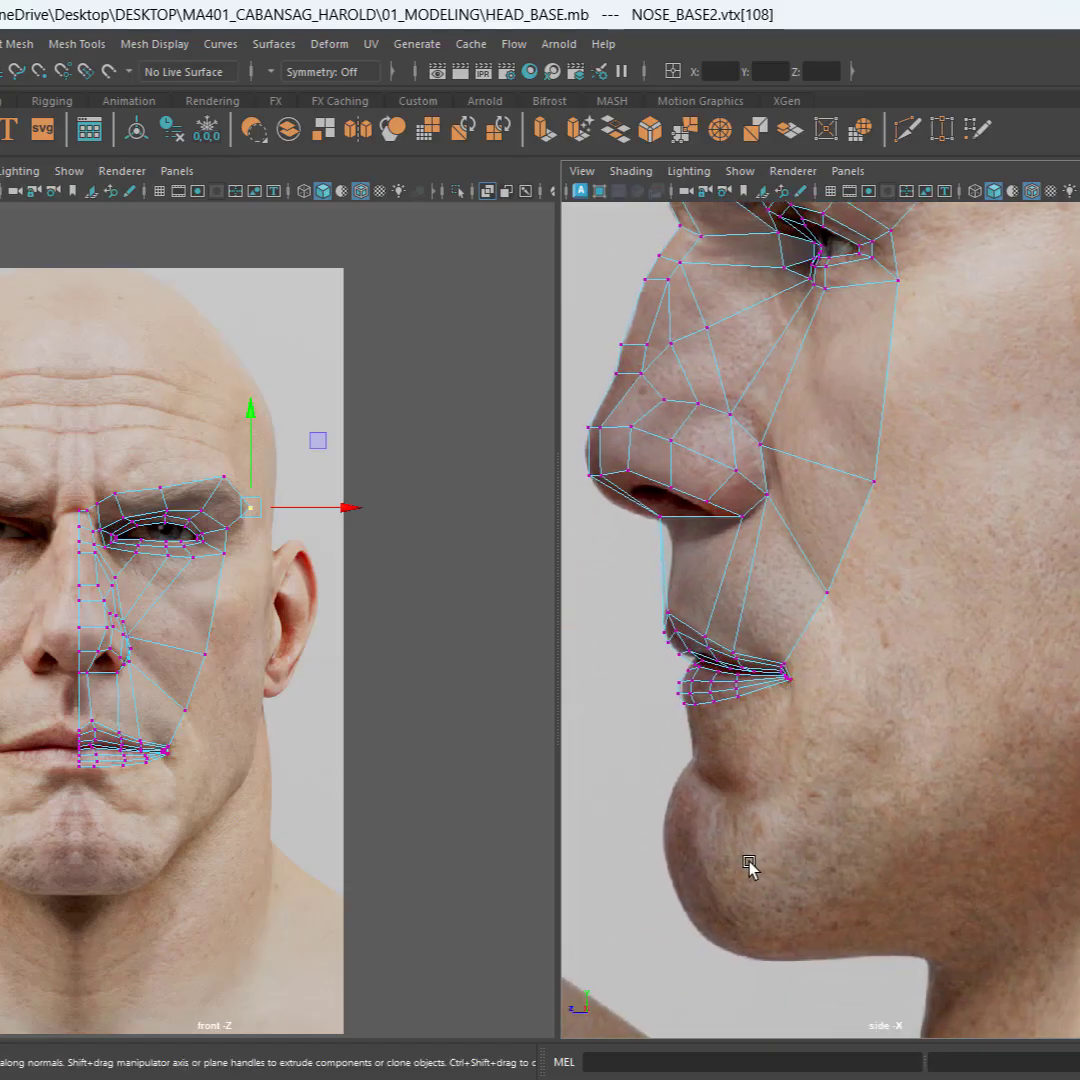
pyautogui.keyDown('alt'); pyautogui.moveTo(870, 685); pyautogui.dragTo(856, 743, button='middle'); pyautogui.keyUp('alt')
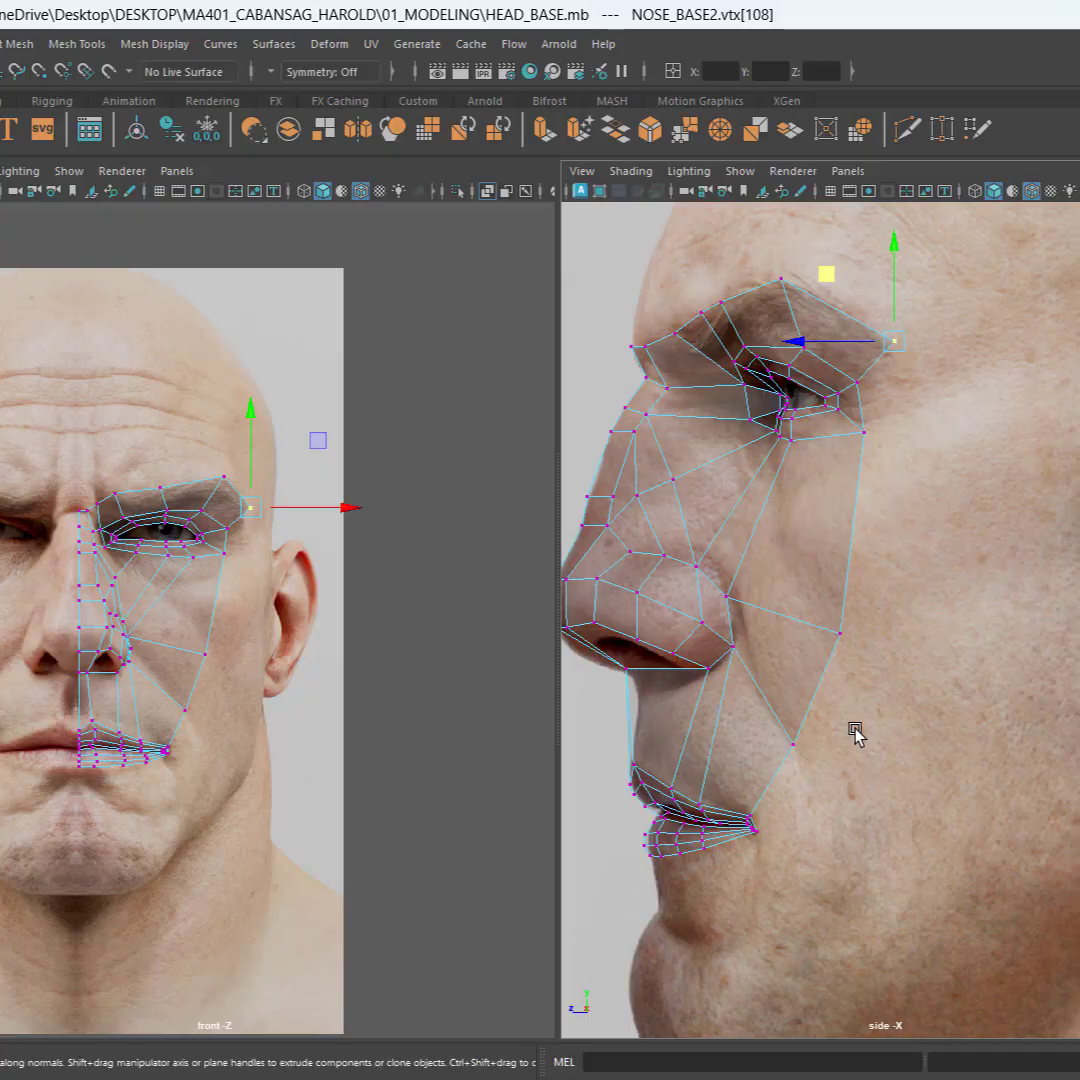
pyautogui.hotkey('ctrl', 's')
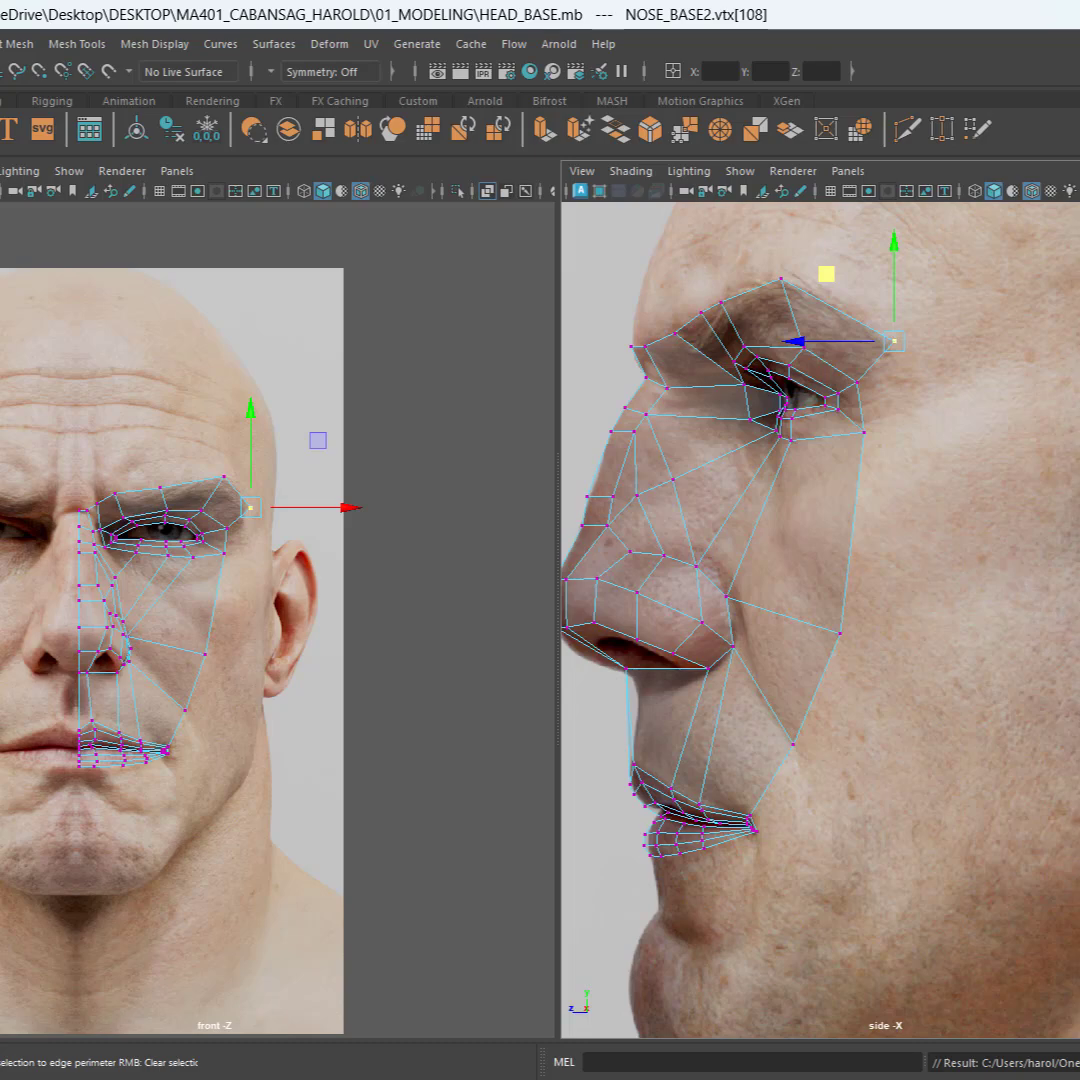
# Step: Select the mesh's outer border edges from the outer eye corner down the cheek to the mouth corner
pyautogui.press('F10')
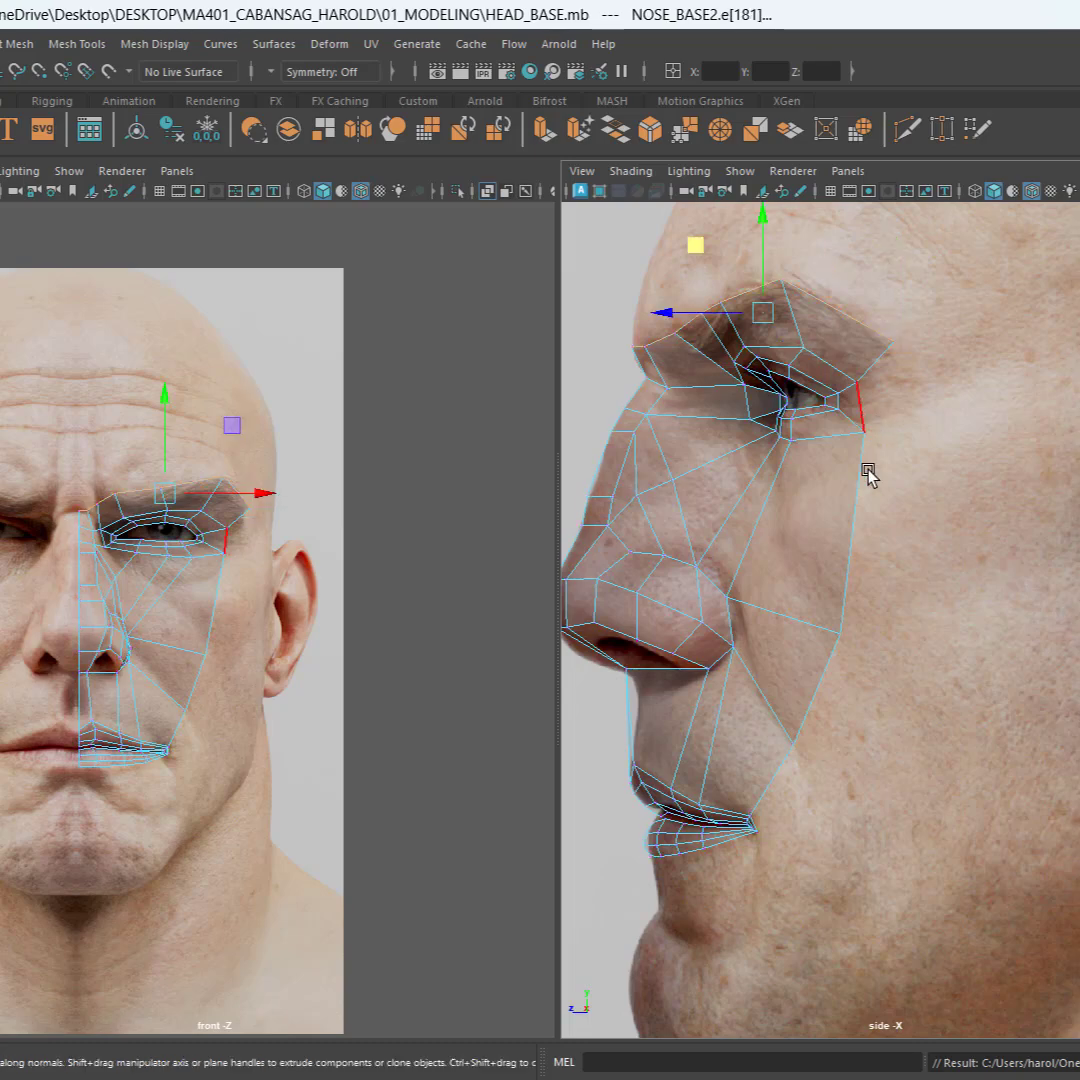
pyautogui.click(868, 403)
pyautogui.keyDown('shift'); pyautogui.click(862, 478); pyautogui.keyUp('shift')
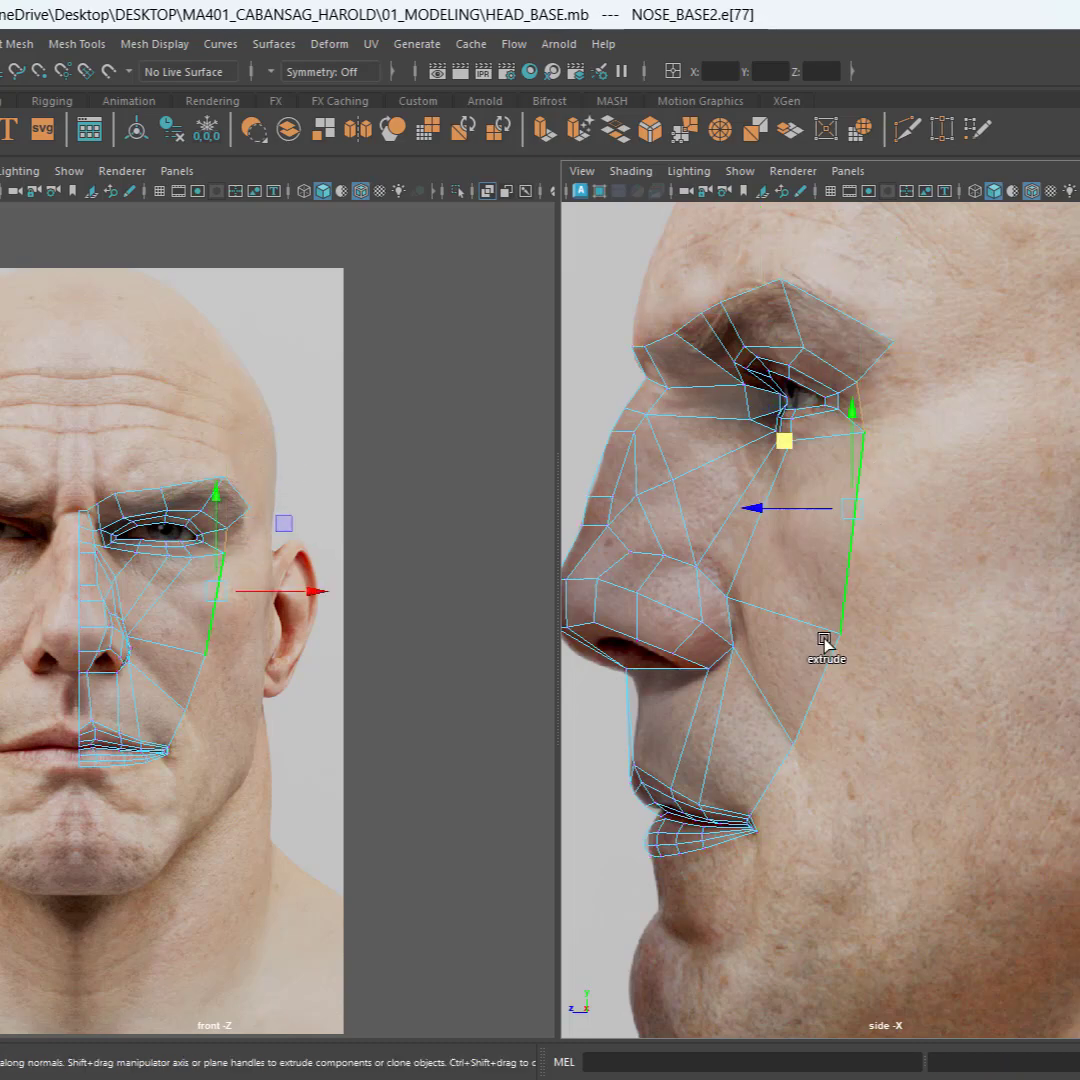
pyautogui.keyDown('shift'); pyautogui.click(830, 690); pyautogui.keyUp('shift')
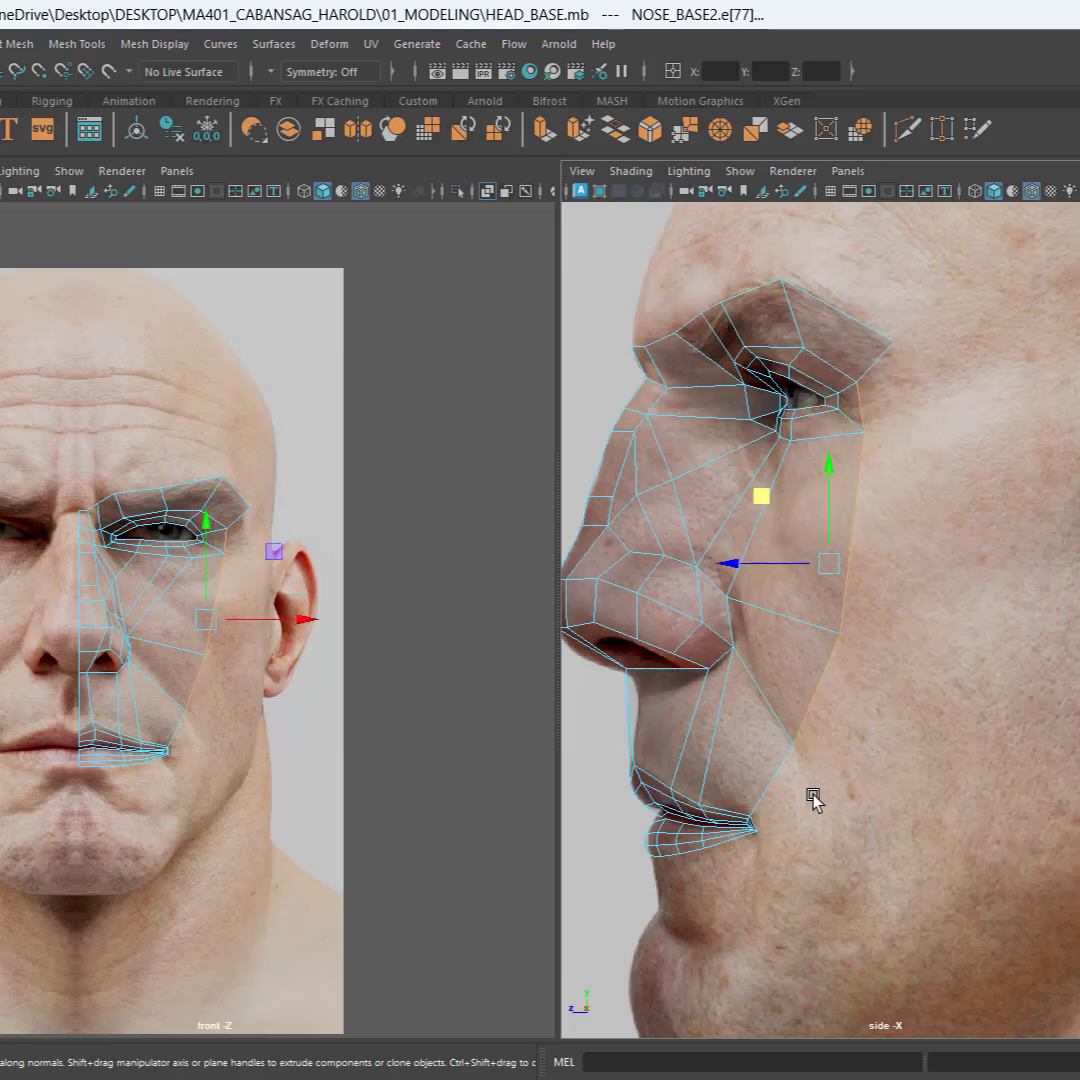
pyautogui.scroll(5, 820, 802)
pyautogui.keyDown('alt'); pyautogui.moveTo(839, 811); pyautogui.dragTo(1050, 540, button='middle'); pyautogui.keyUp('alt')
pyautogui.keyDown('shift'); pyautogui.click(890, 637); pyautogui.keyUp('shift')
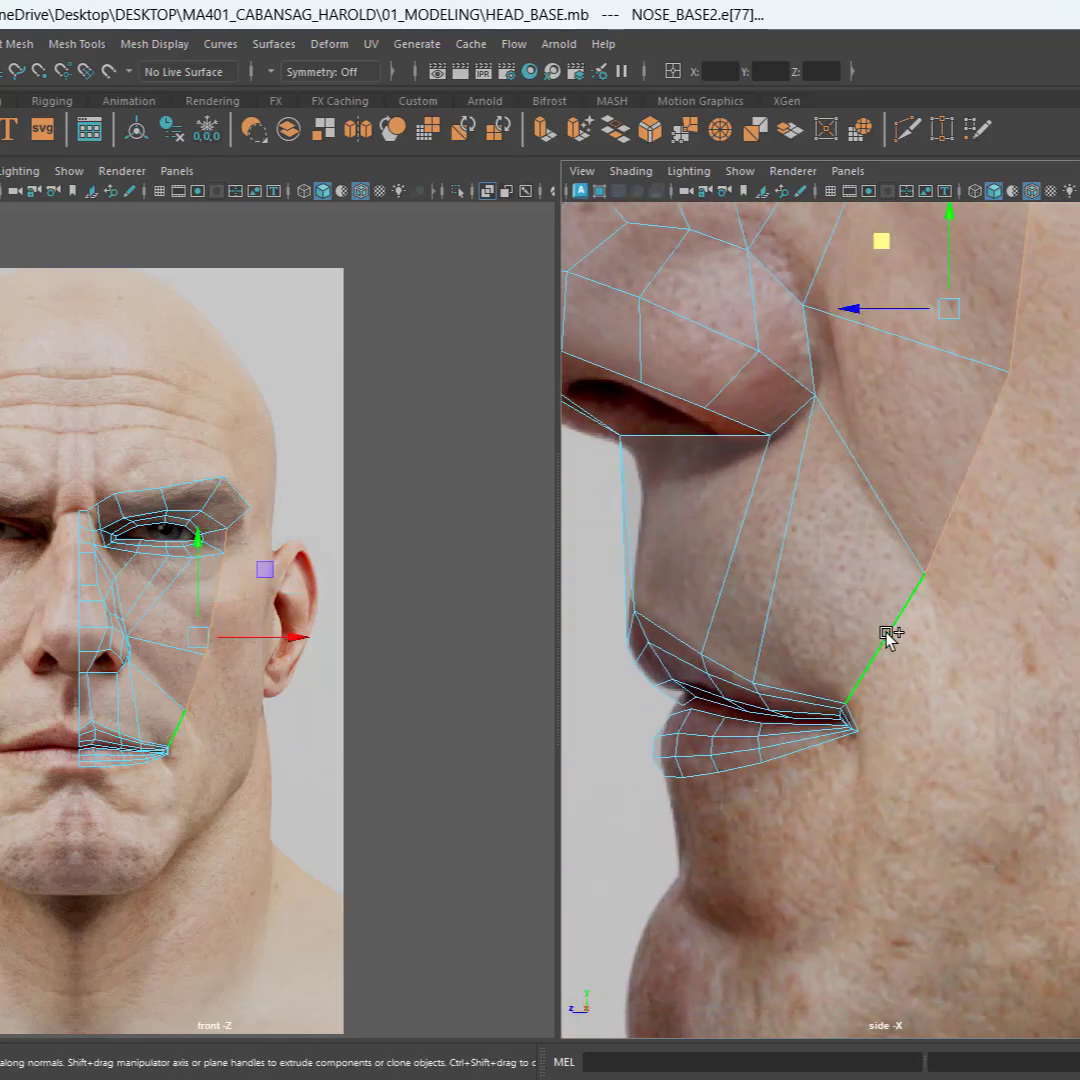
pyautogui.keyDown('shift'); pyautogui.click(860, 716); pyautogui.keyUp('shift')
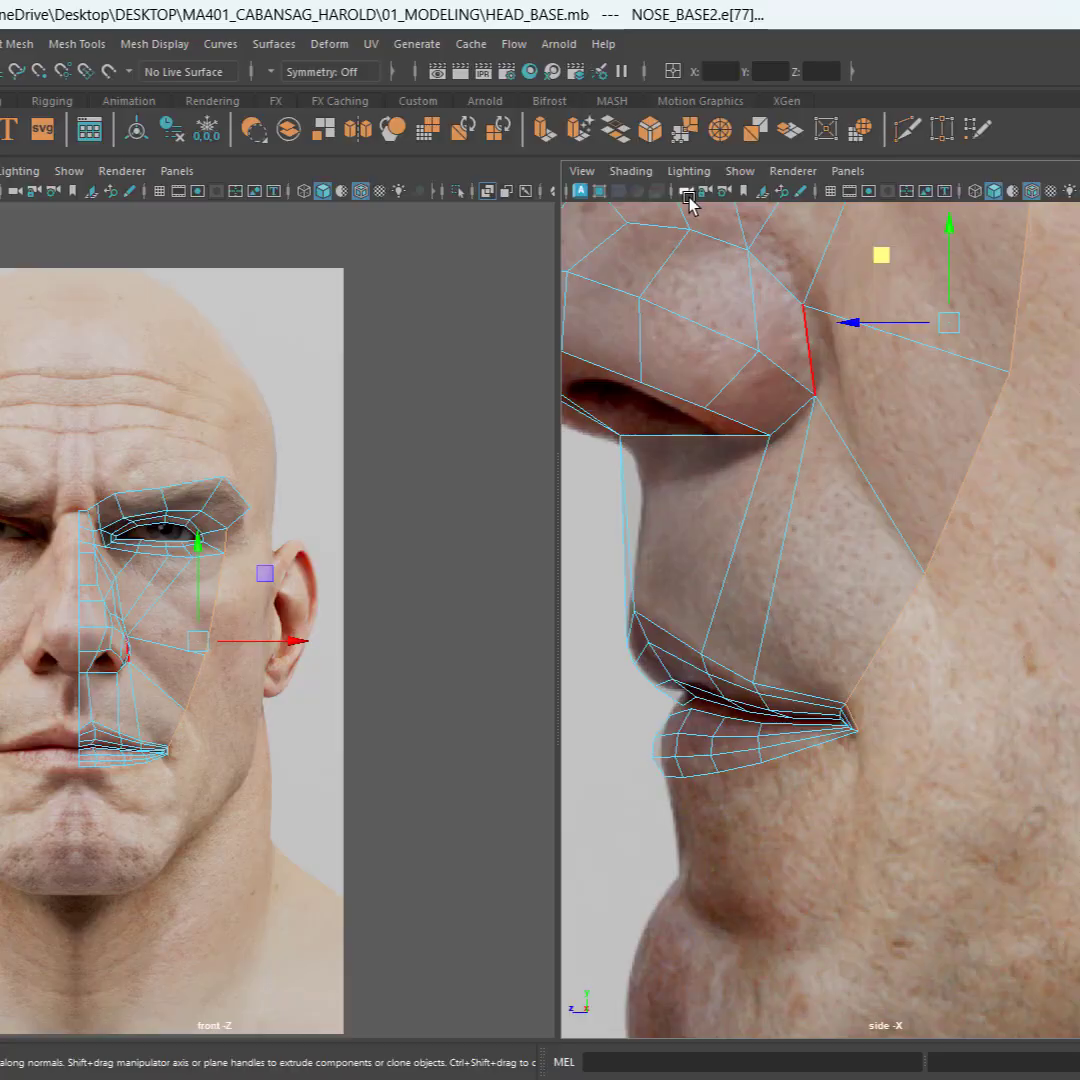
# Step: Turn off X-ray shading in the side view and extrude the selected cheek border edges straight back toward the ear
pyautogui.click(1079, 191)
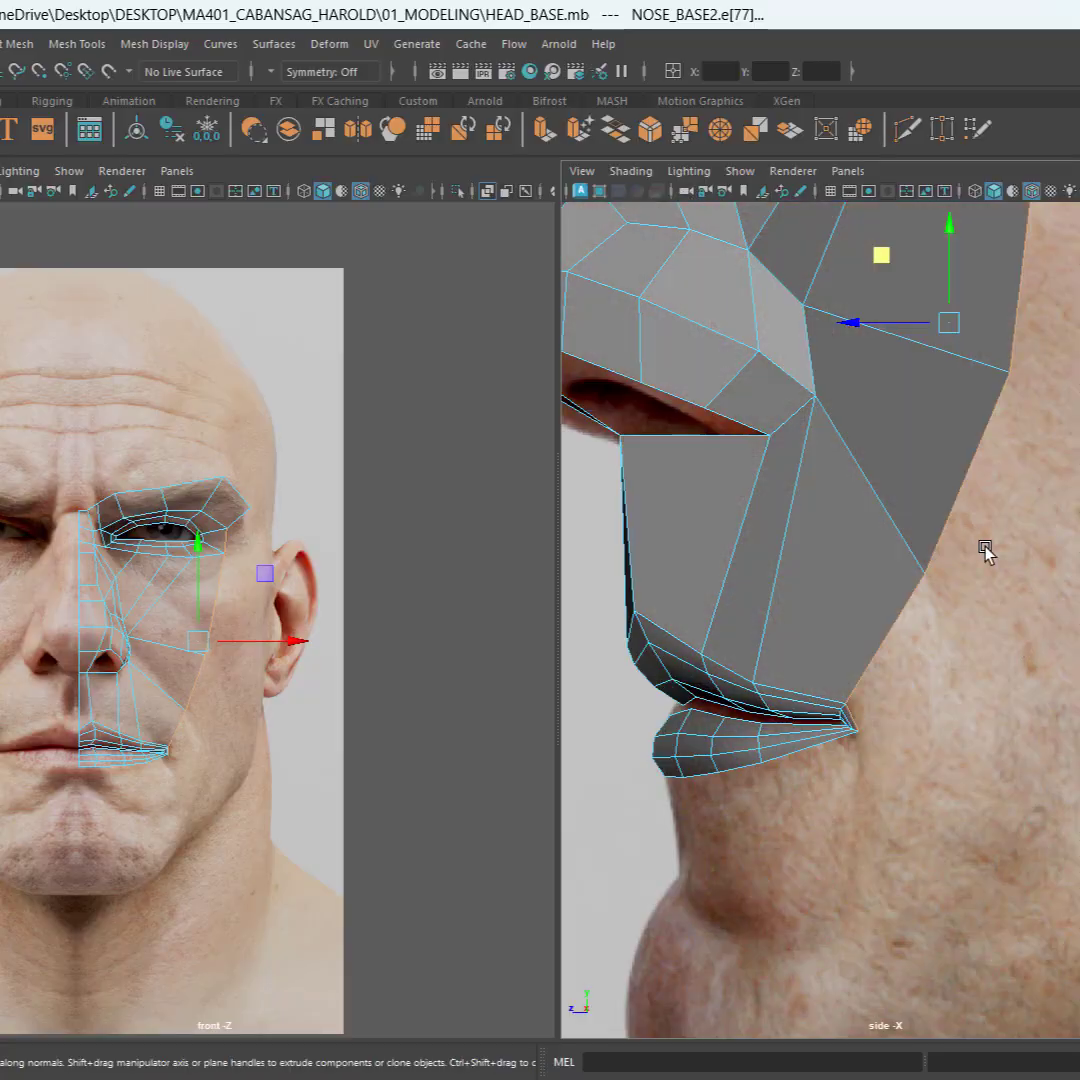
pyautogui.scroll(-6, 984, 552)
pyautogui.moveTo(1048, 492)
pyautogui.keyDown('alt'); pyautogui.mouseDown(button='middle')
pyautogui.moveTo(875, 617)
pyautogui.moveTo(1000, 637)
pyautogui.moveTo(1023, 678)
pyautogui.mouseUp(button='middle'); pyautogui.keyUp('alt')
pyautogui.scroll(5, 849, 523)
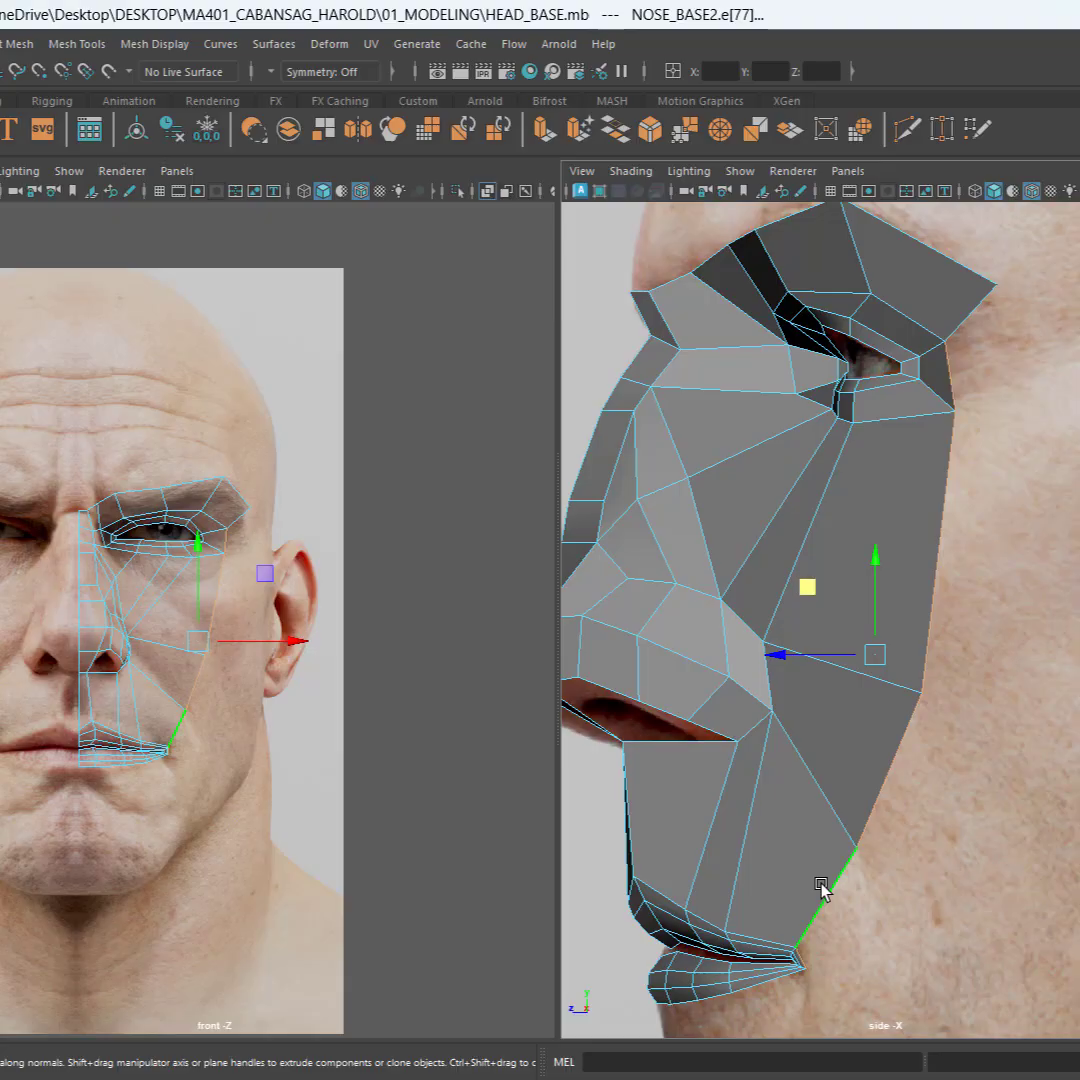
pyautogui.keyDown('alt'); pyautogui.moveTo(837, 852); pyautogui.dragTo(893, 656, button='middle'); pyautogui.keyUp('alt')
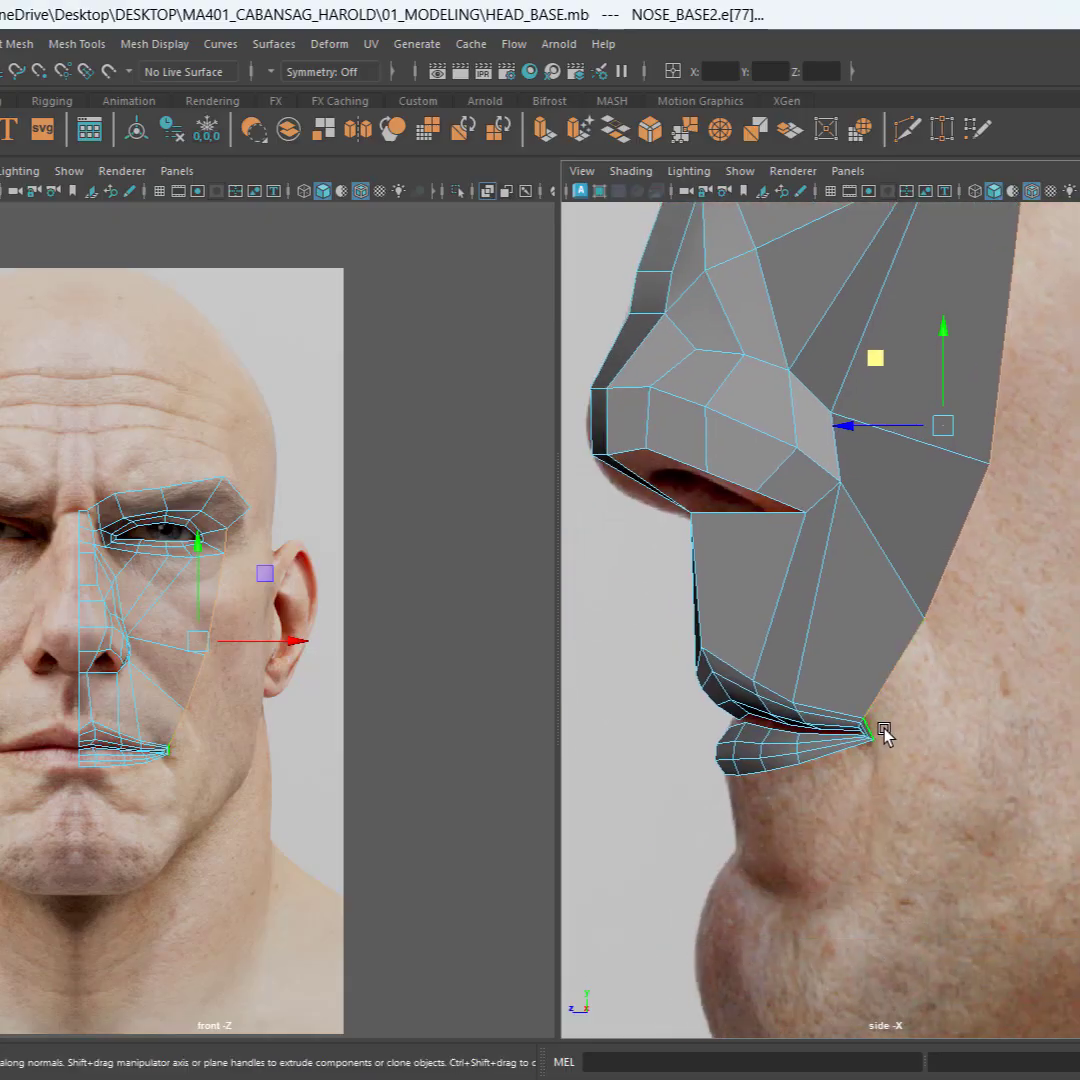
pyautogui.scroll(4, 884, 735)
pyautogui.scroll(-8, 880, 790)
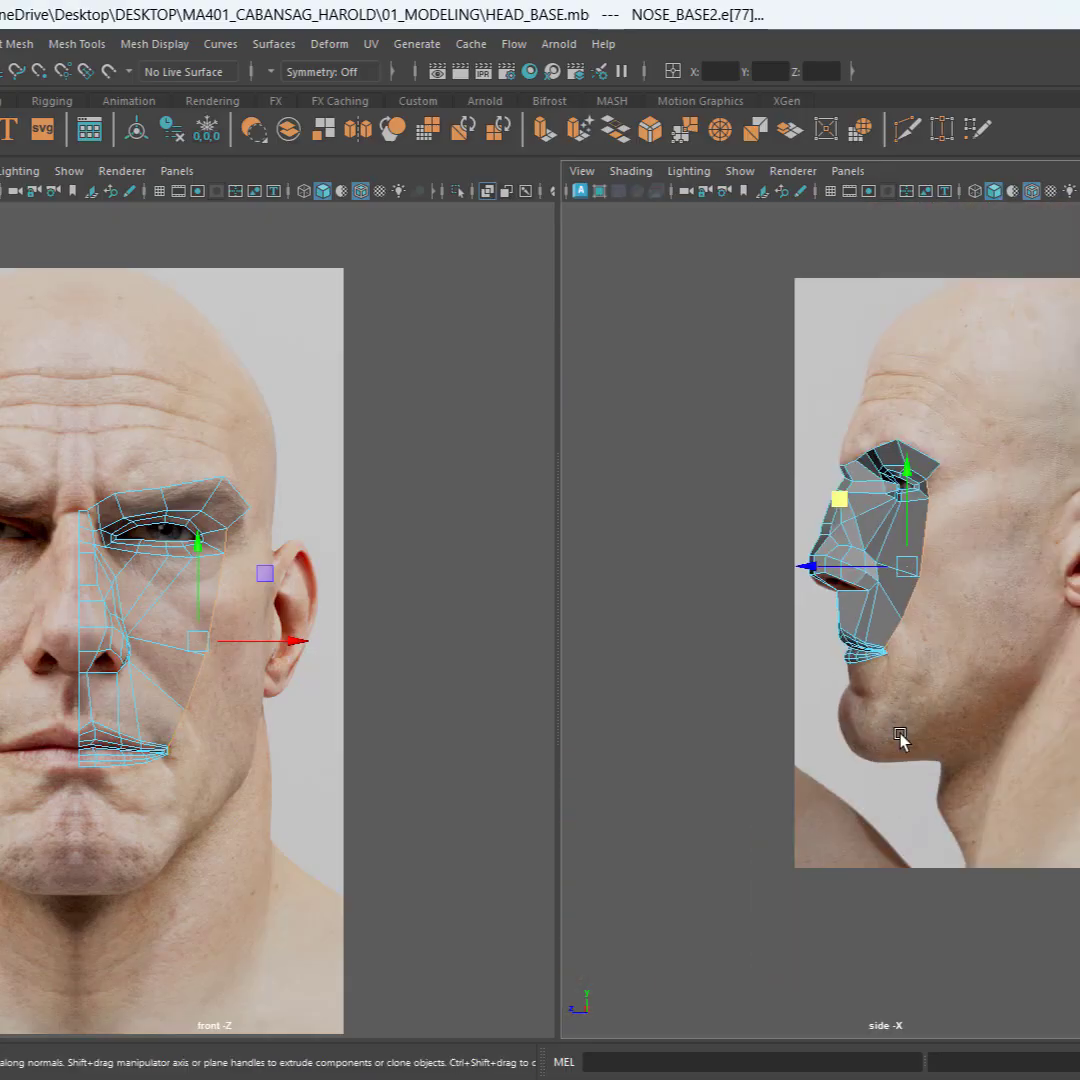
pyautogui.scroll(5, 964, 610)
pyautogui.keyDown('alt'); pyautogui.moveTo(916, 760); pyautogui.dragTo(928, 777, button='middle'); pyautogui.keyUp('alt')
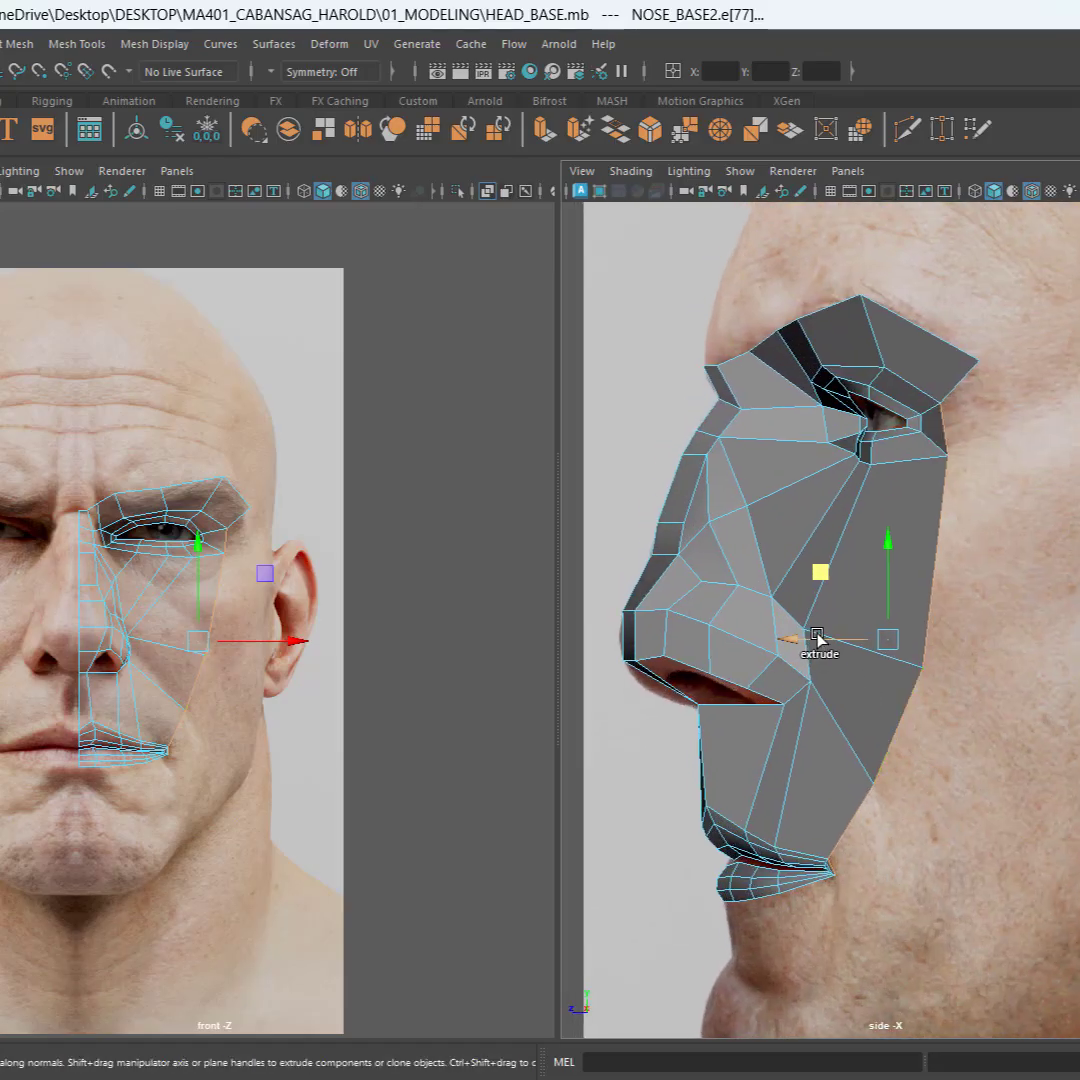
pyautogui.keyDown('shift'); pyautogui.moveTo(820, 640); pyautogui.dragTo(884, 645); pyautogui.keyUp('shift')
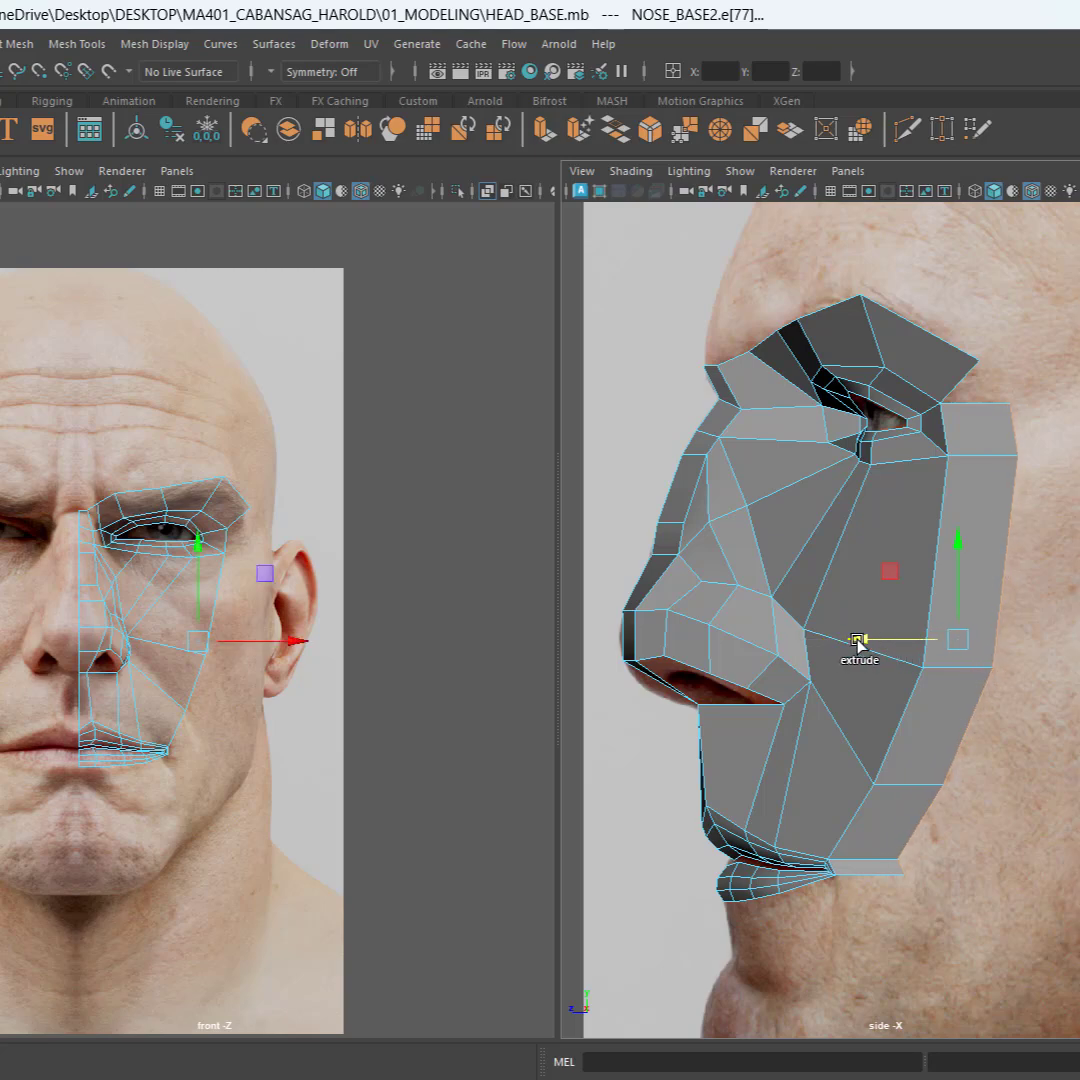
pyautogui.scroll(4, 236, 681)
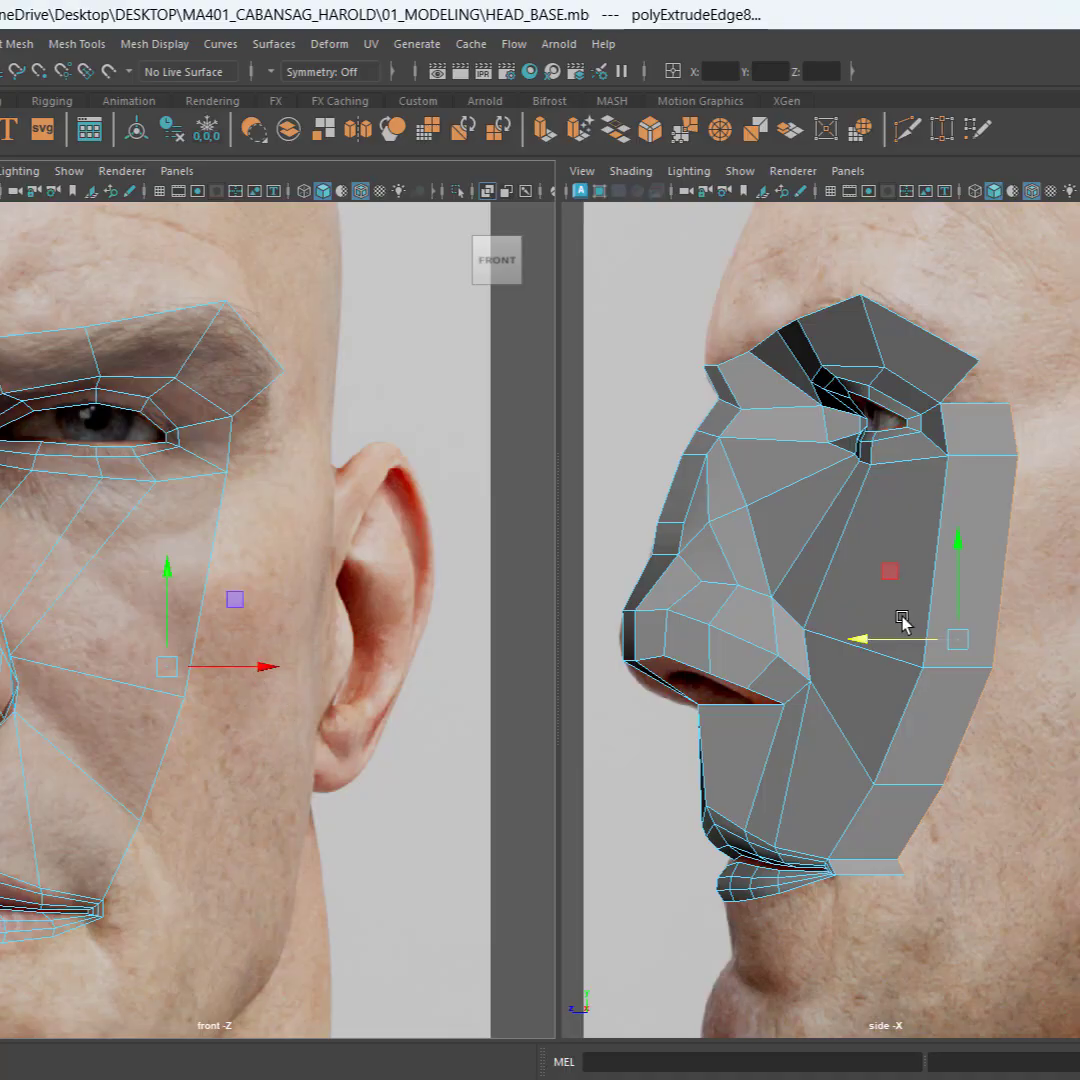
pyautogui.moveTo(878, 636); pyautogui.dragTo(884, 638)
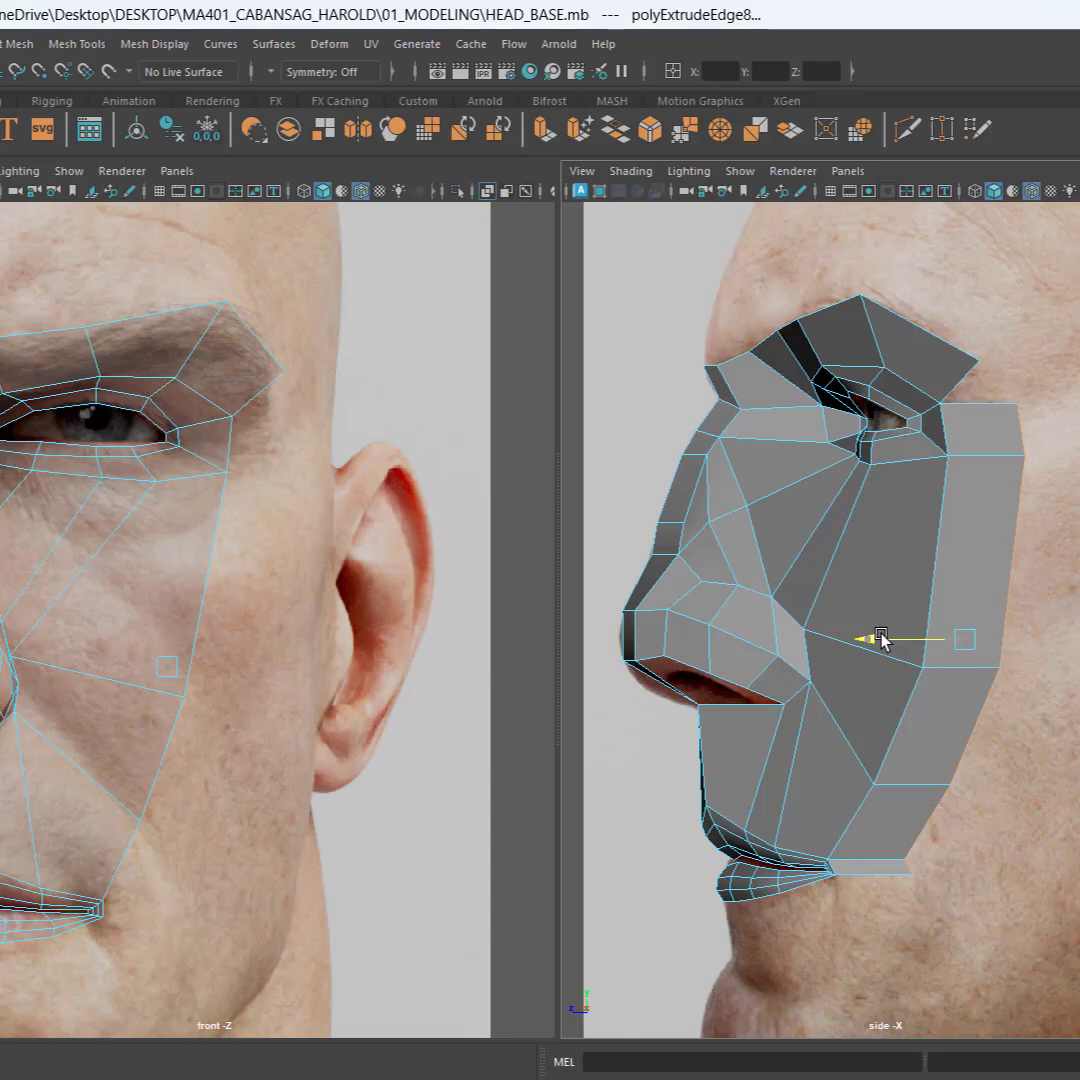
# Step: In the front view, move the extruded border edges outward toward the ear and switch to vertex selection
pyautogui.press('ctrl')
pyautogui.press('ctrl')
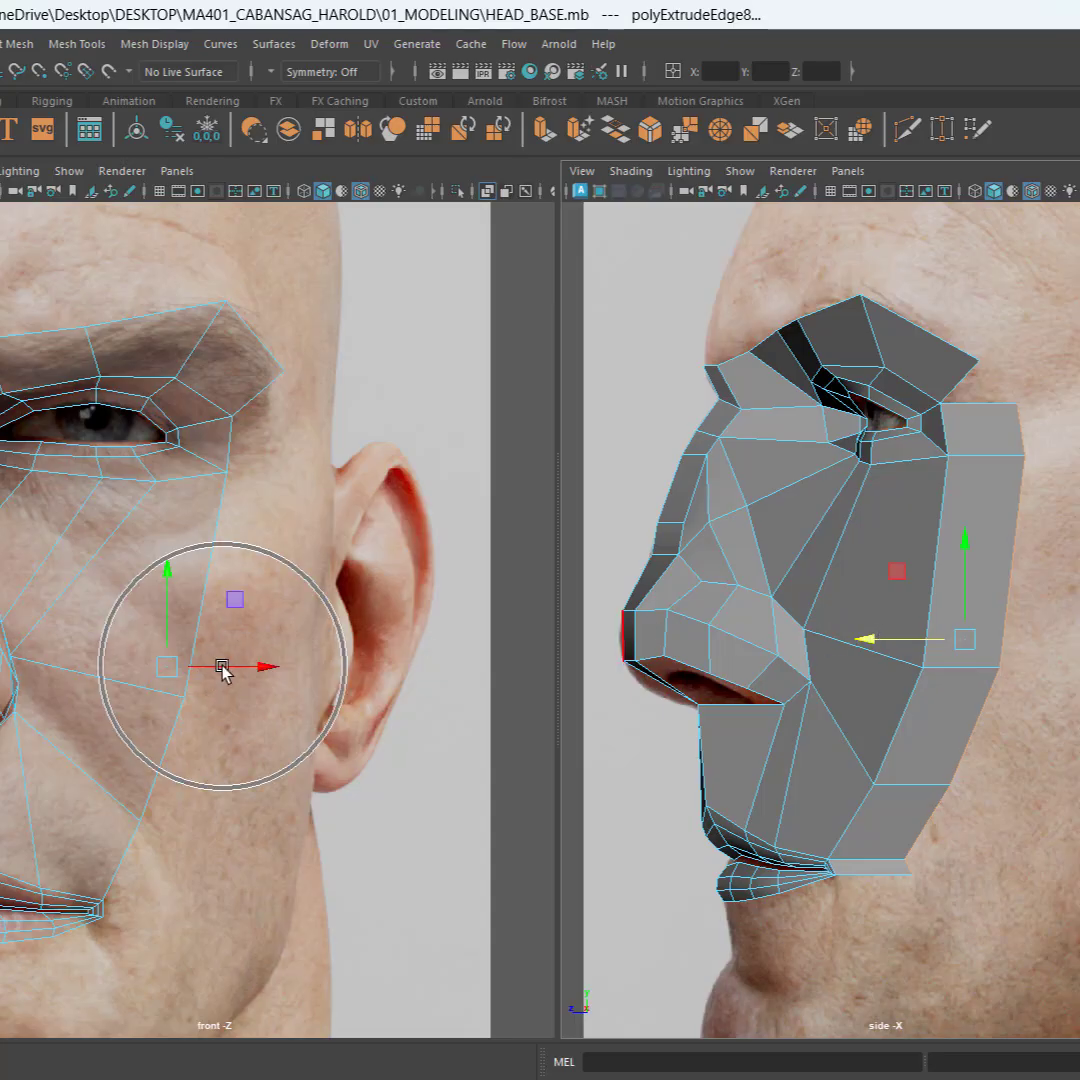
pyautogui.moveTo(222, 668); pyautogui.dragTo(292, 680)
pyautogui.keyDown('alt'); pyautogui.moveTo(322, 671); pyautogui.dragTo(330, 710, button='right'); pyautogui.keyUp('alt')
pyautogui.keyDown('alt'); pyautogui.moveTo(330, 710); pyautogui.dragTo(450, 562, button='middle'); pyautogui.keyUp('alt')
pyautogui.keyDown('alt'); pyautogui.moveTo(453, 652); pyautogui.dragTo(415, 726, button='middle'); pyautogui.keyUp('alt')
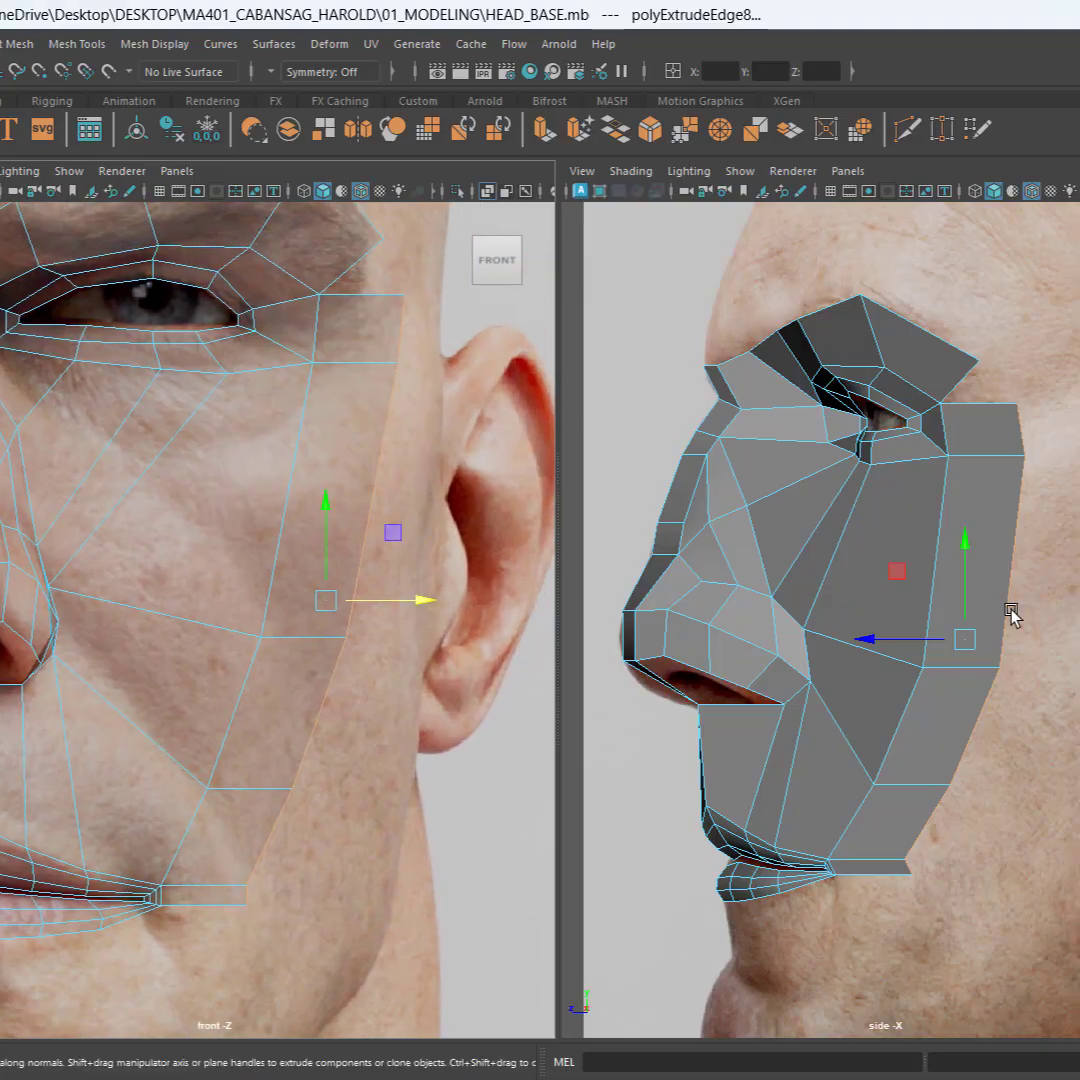
pyautogui.moveTo(400, 603); pyautogui.dragTo(400, 603)
pyautogui.keyDown('alt'); pyautogui.moveTo(425, 581); pyautogui.dragTo(413, 649, button='middle'); pyautogui.keyUp('alt')
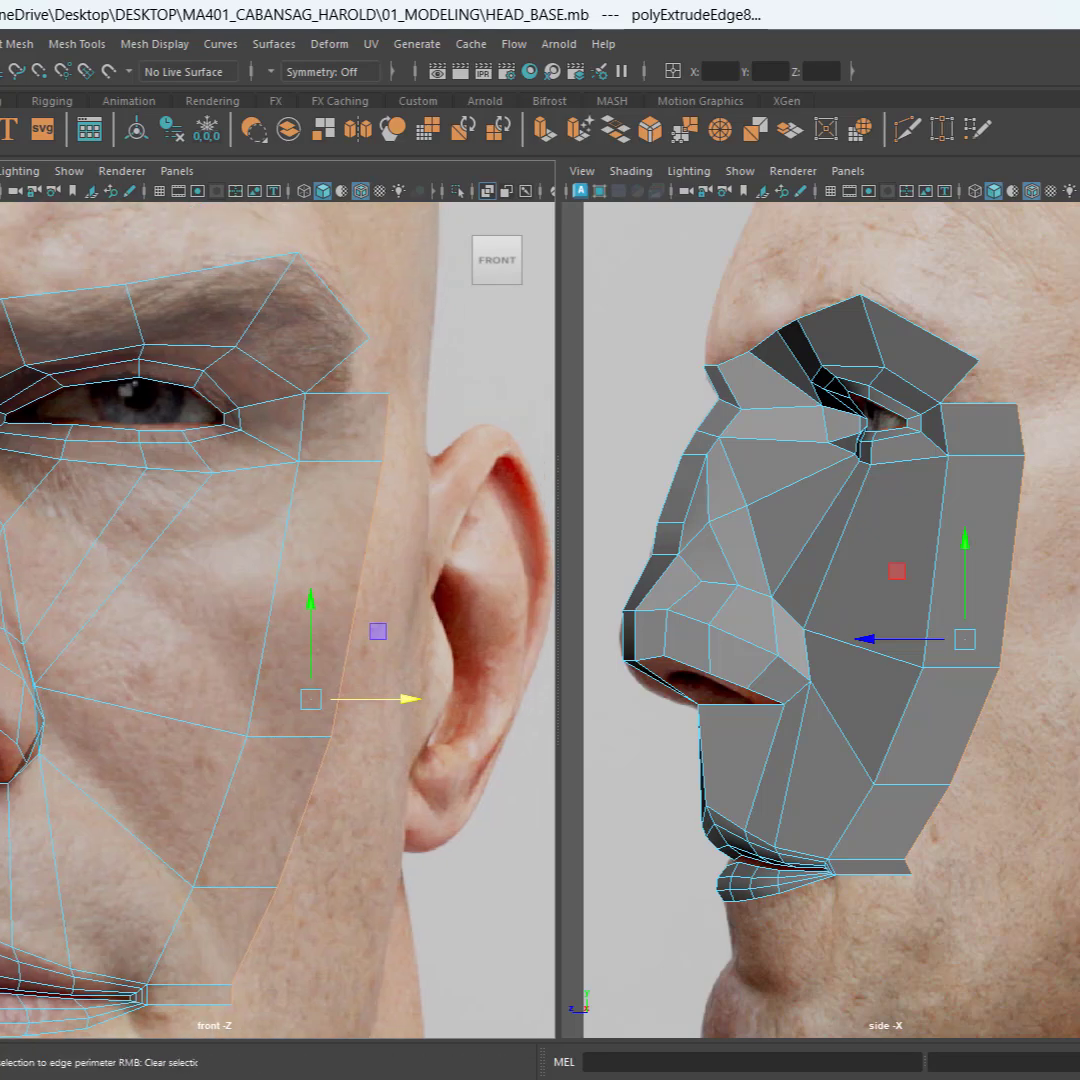
pyautogui.press('F9')
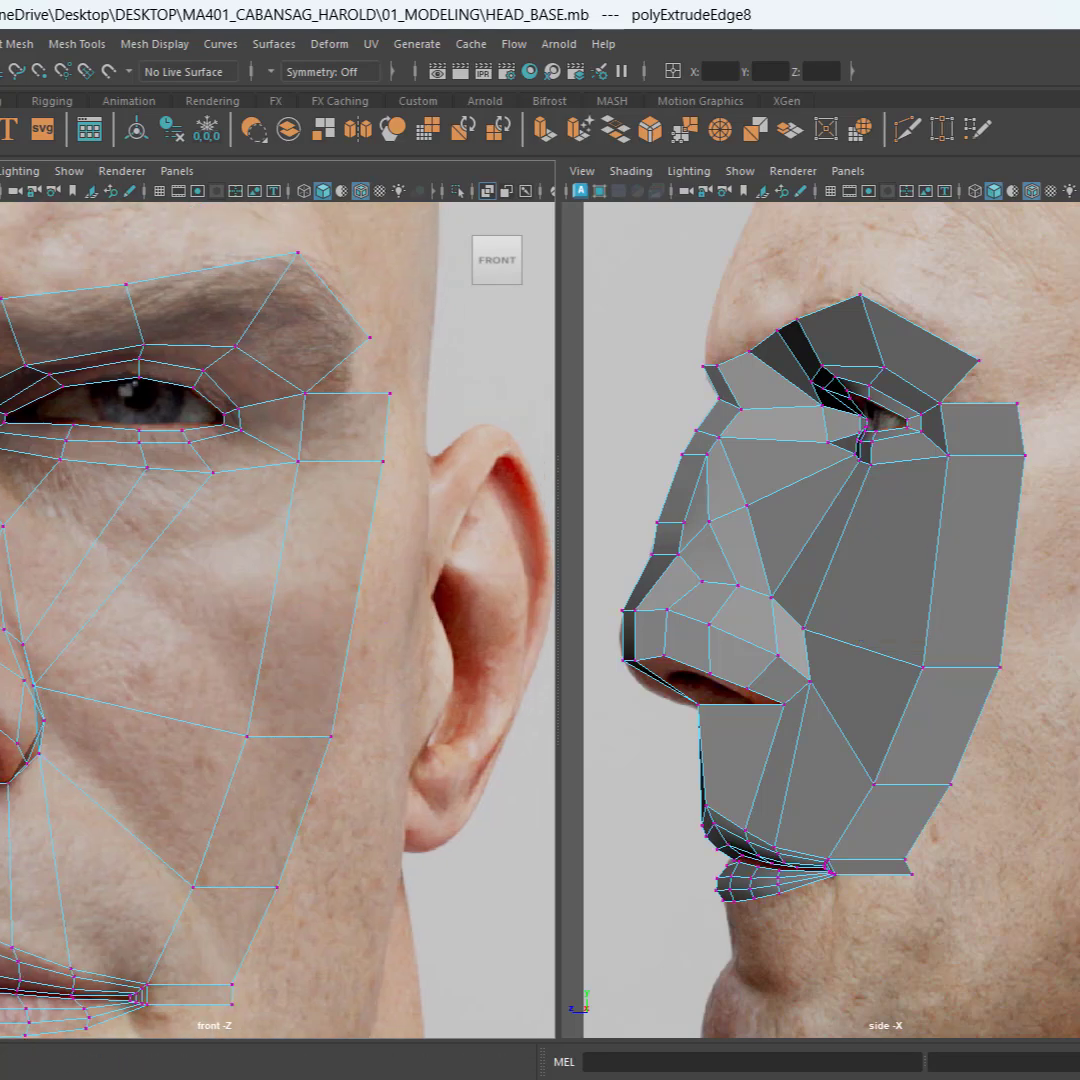
pyautogui.click(977, 359)
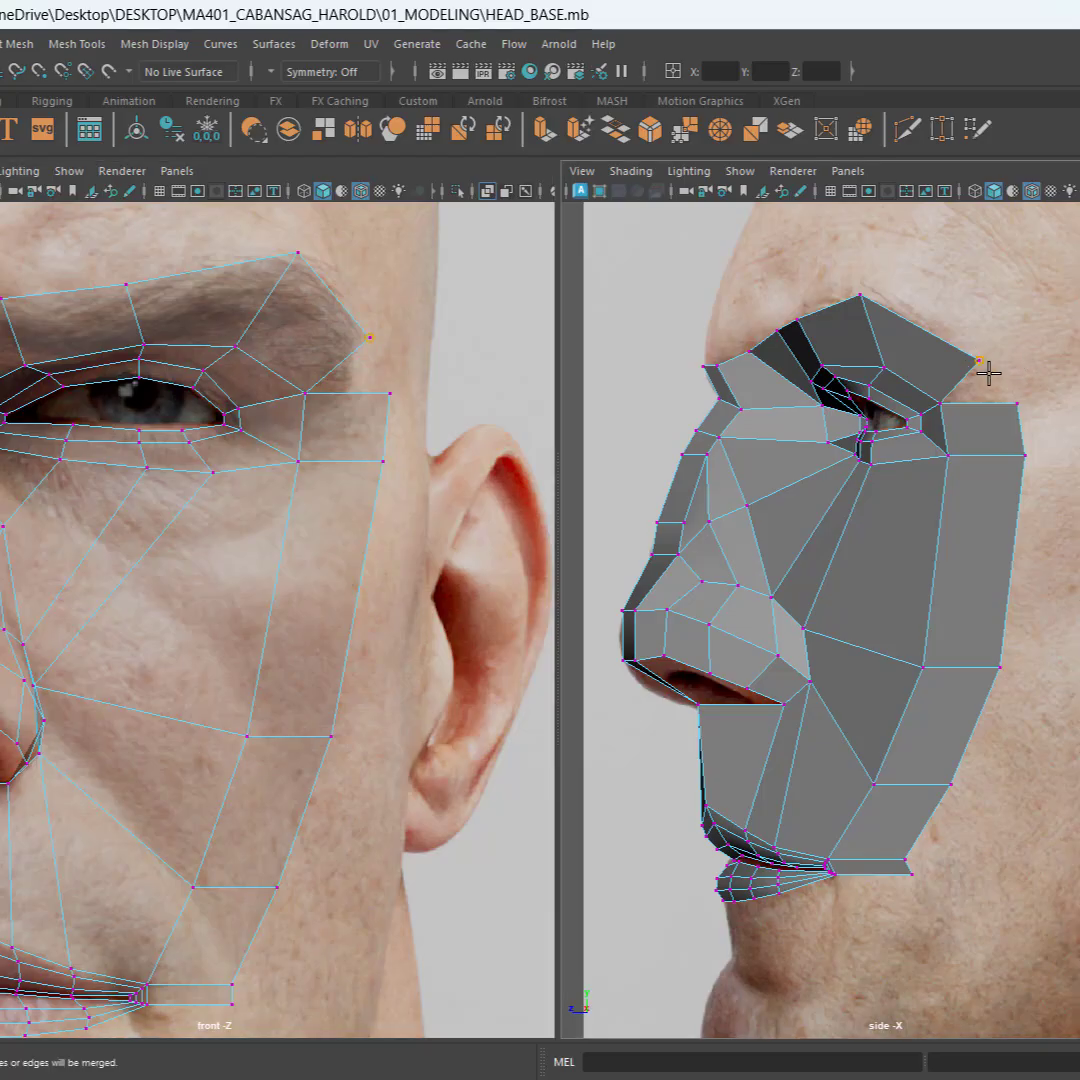
pyautogui.moveTo(1015, 405); pyautogui.dragTo(1020, 406)
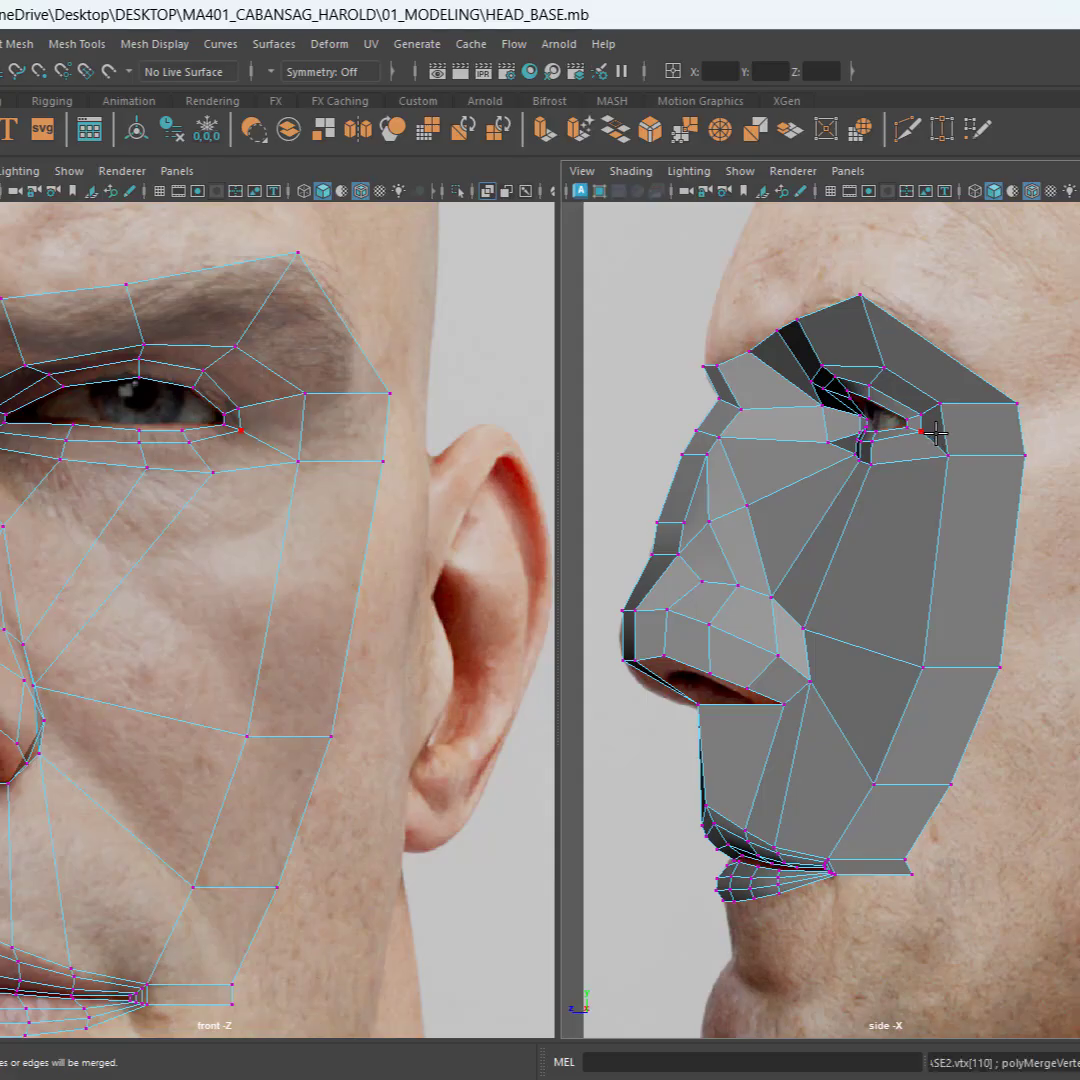
pyautogui.hotkey('ctrl', 'z')
# Step: Merge the extruded strip's top vertex into the eyebrow-tail vertex with Target Weld, and move the merged vertex slightly back and down
pyautogui.click(1020, 408)
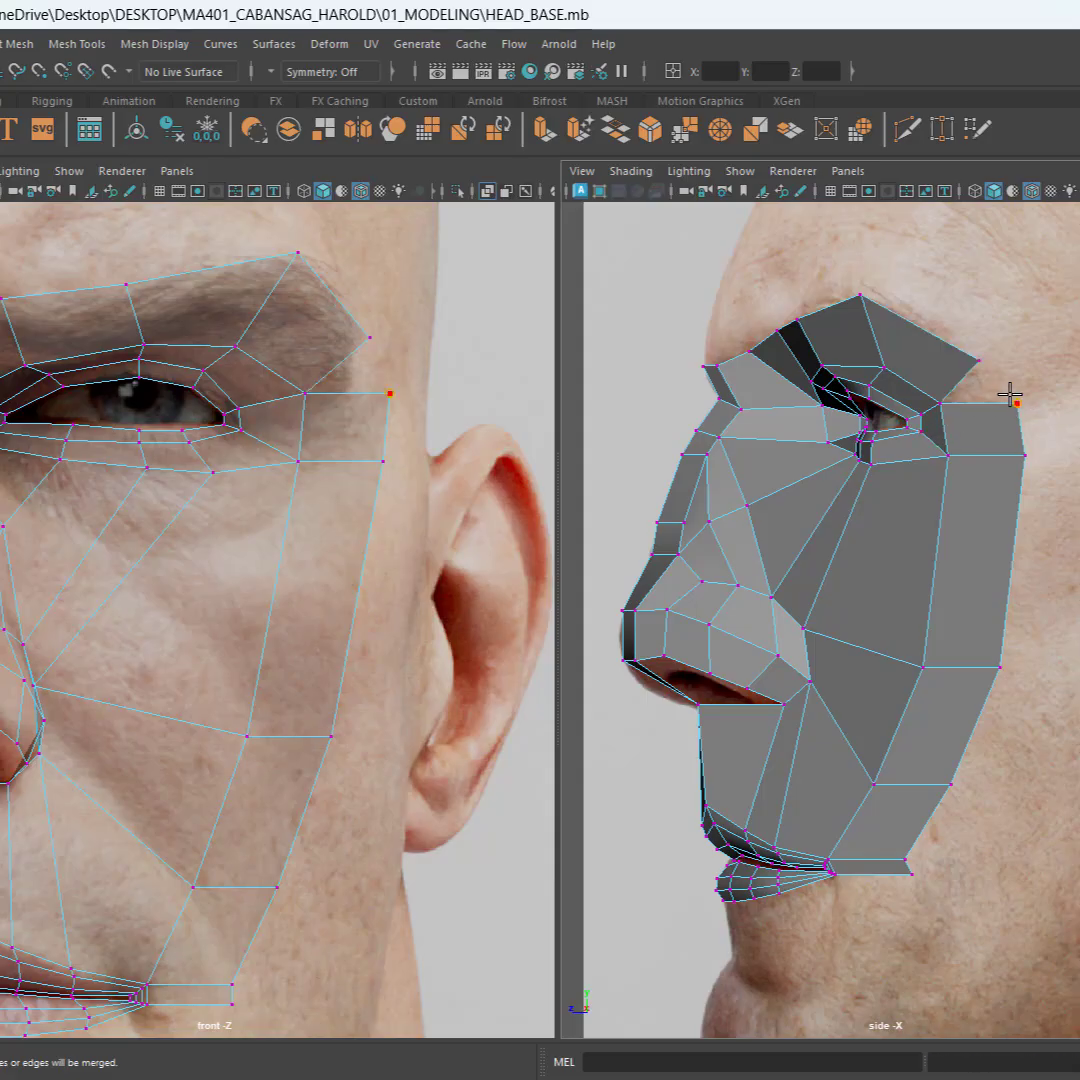
pyautogui.moveTo(981, 361); pyautogui.dragTo(984, 356)
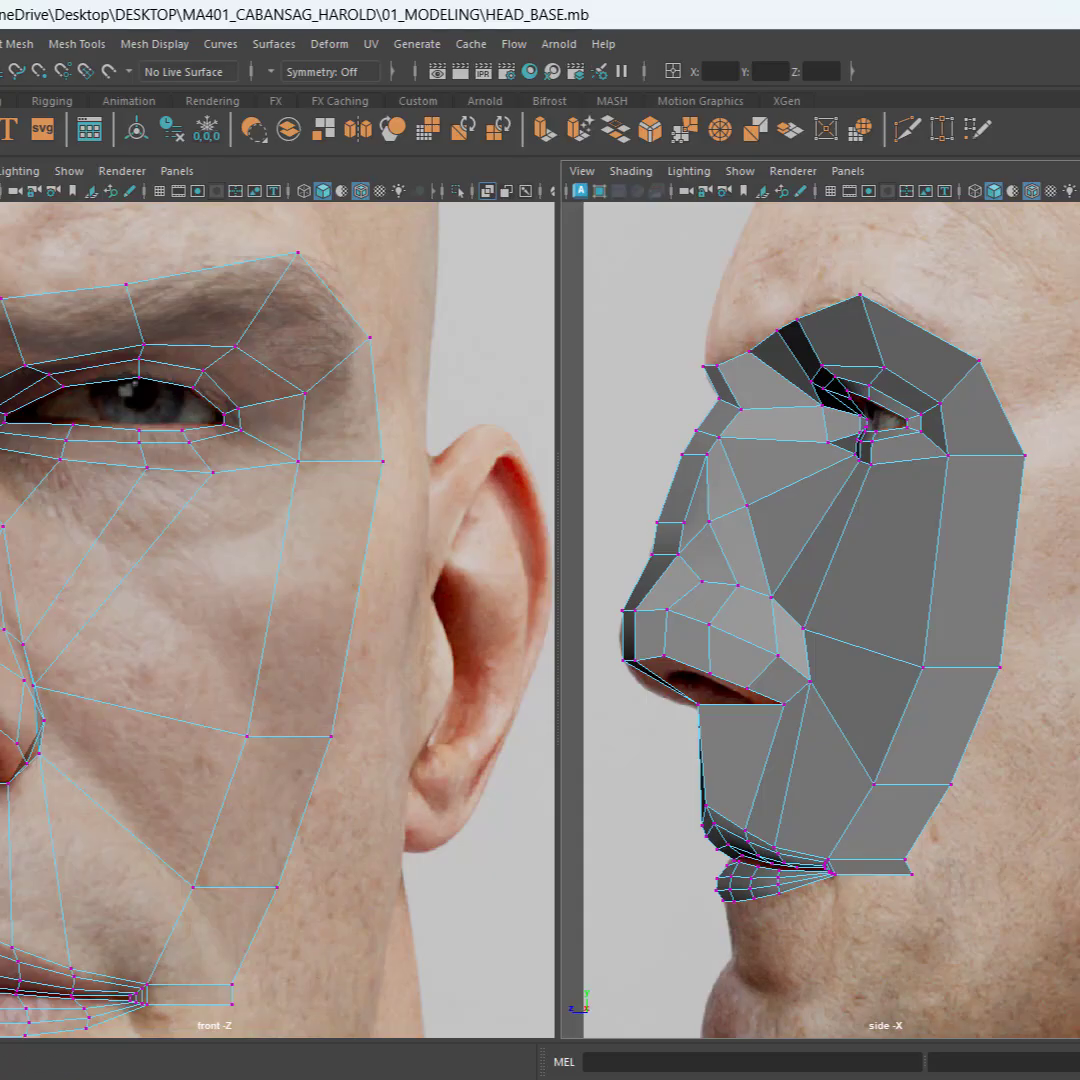
pyautogui.moveTo(949, 366); pyautogui.dragTo(950, 364)
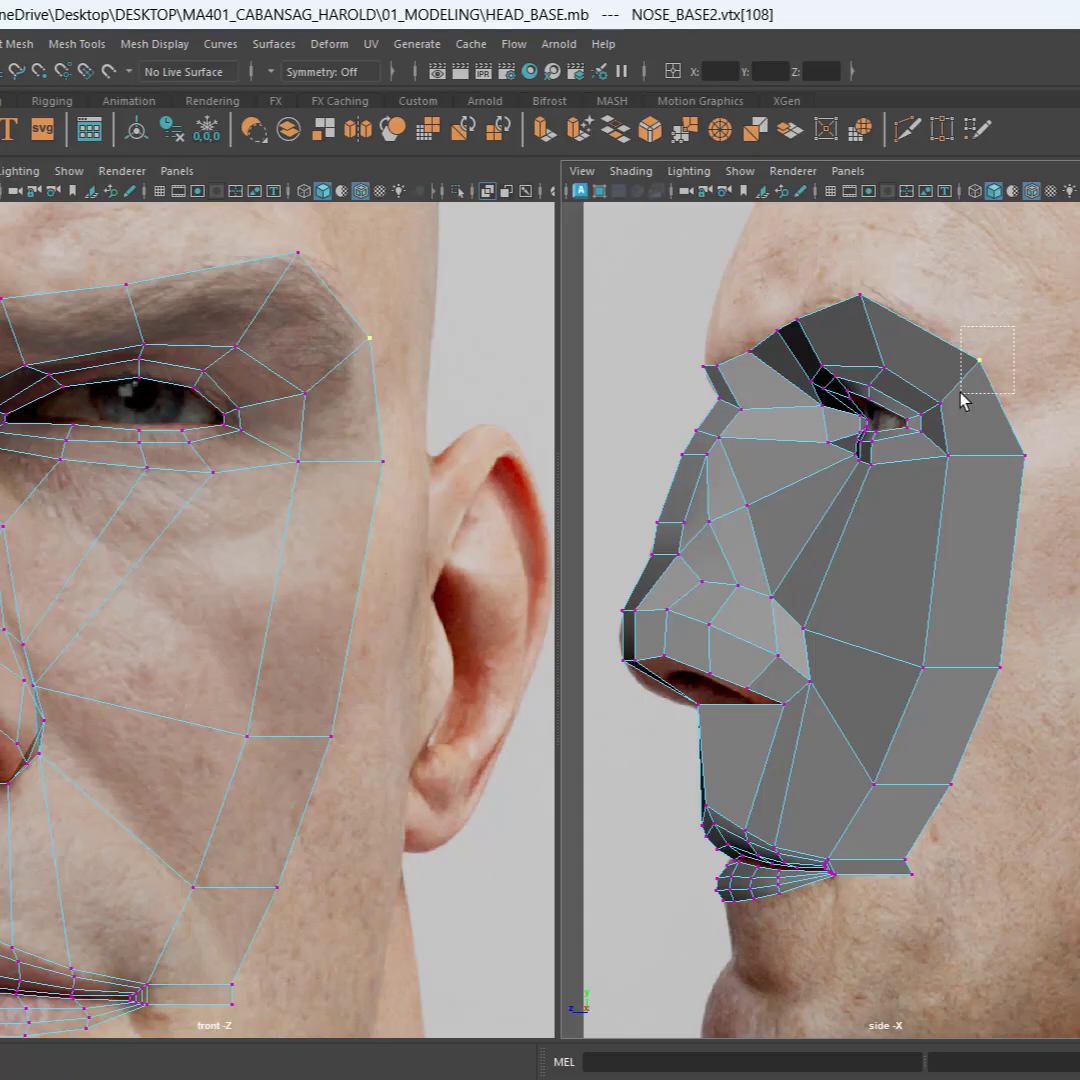
pyautogui.press('w')
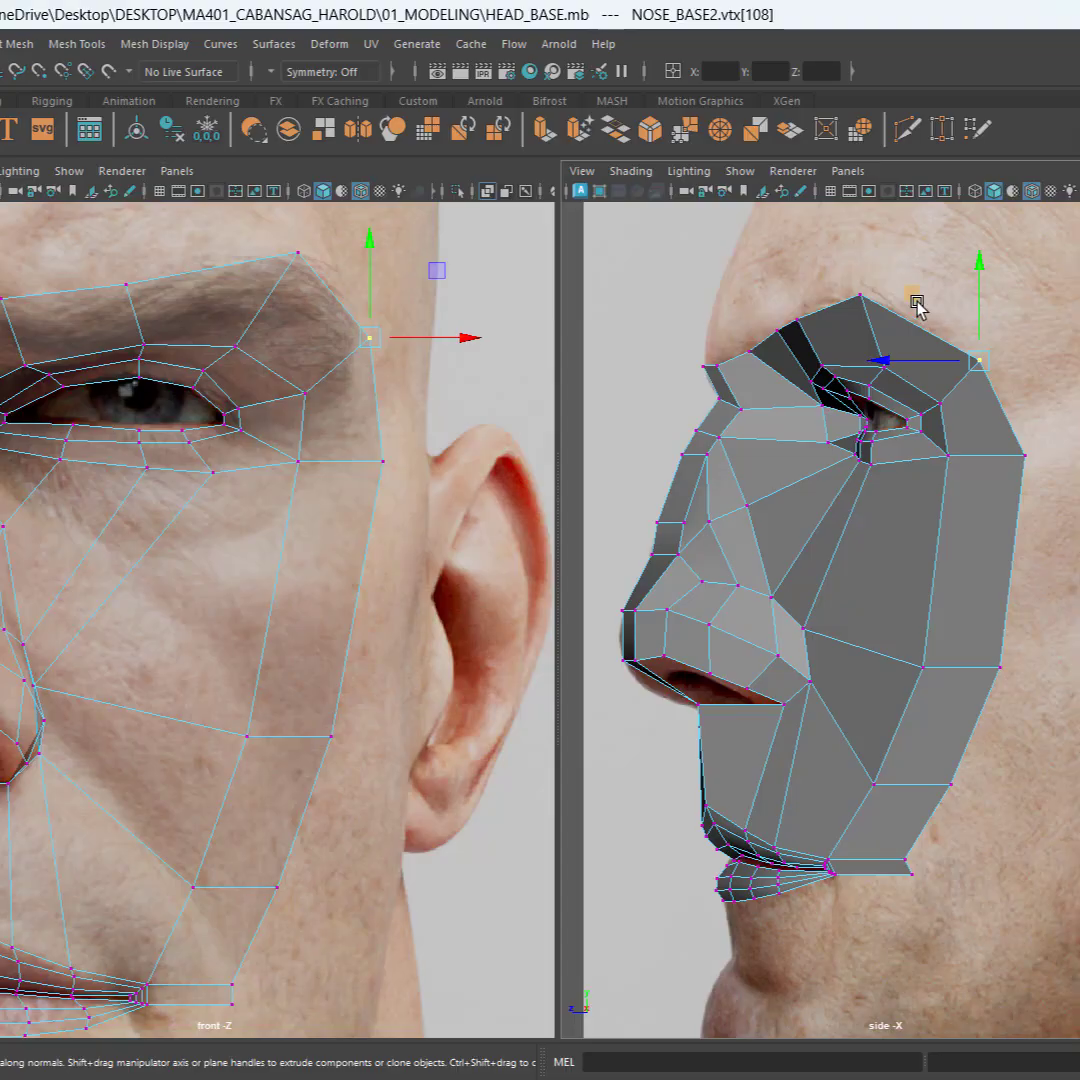
pyautogui.moveTo(918, 306)
pyautogui.mouseDown(button='middle')
pyautogui.moveTo(930, 314)
pyautogui.moveTo(926, 306)
pyautogui.mouseUp(button='middle')
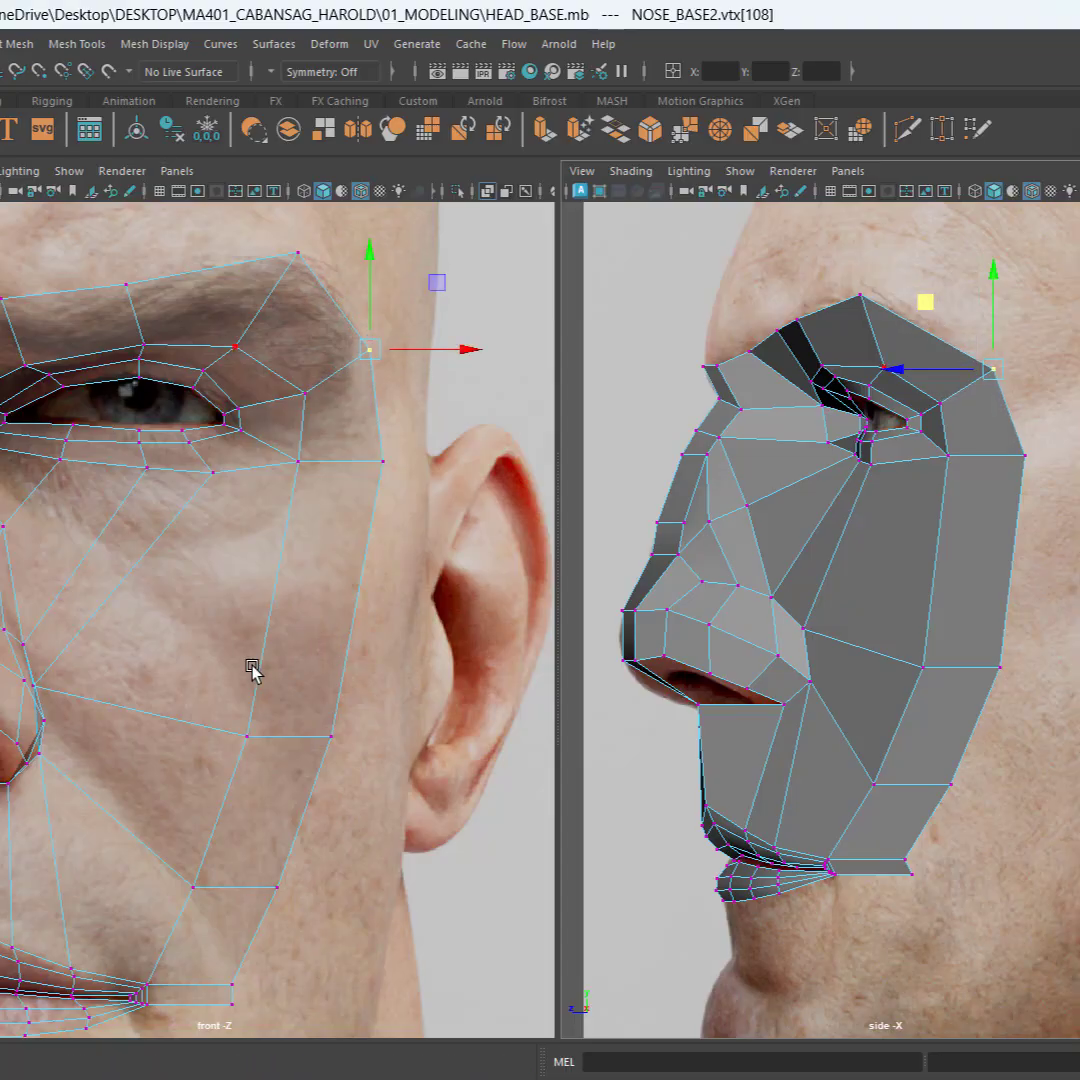
# Step: In the front view, move the new outer border's mid-cheek vertex and the one below it down along the cheek
pyautogui.keyDown('alt'); pyautogui.moveTo(310, 683); pyautogui.dragTo(345, 492, button='middle'); pyautogui.keyUp('alt')
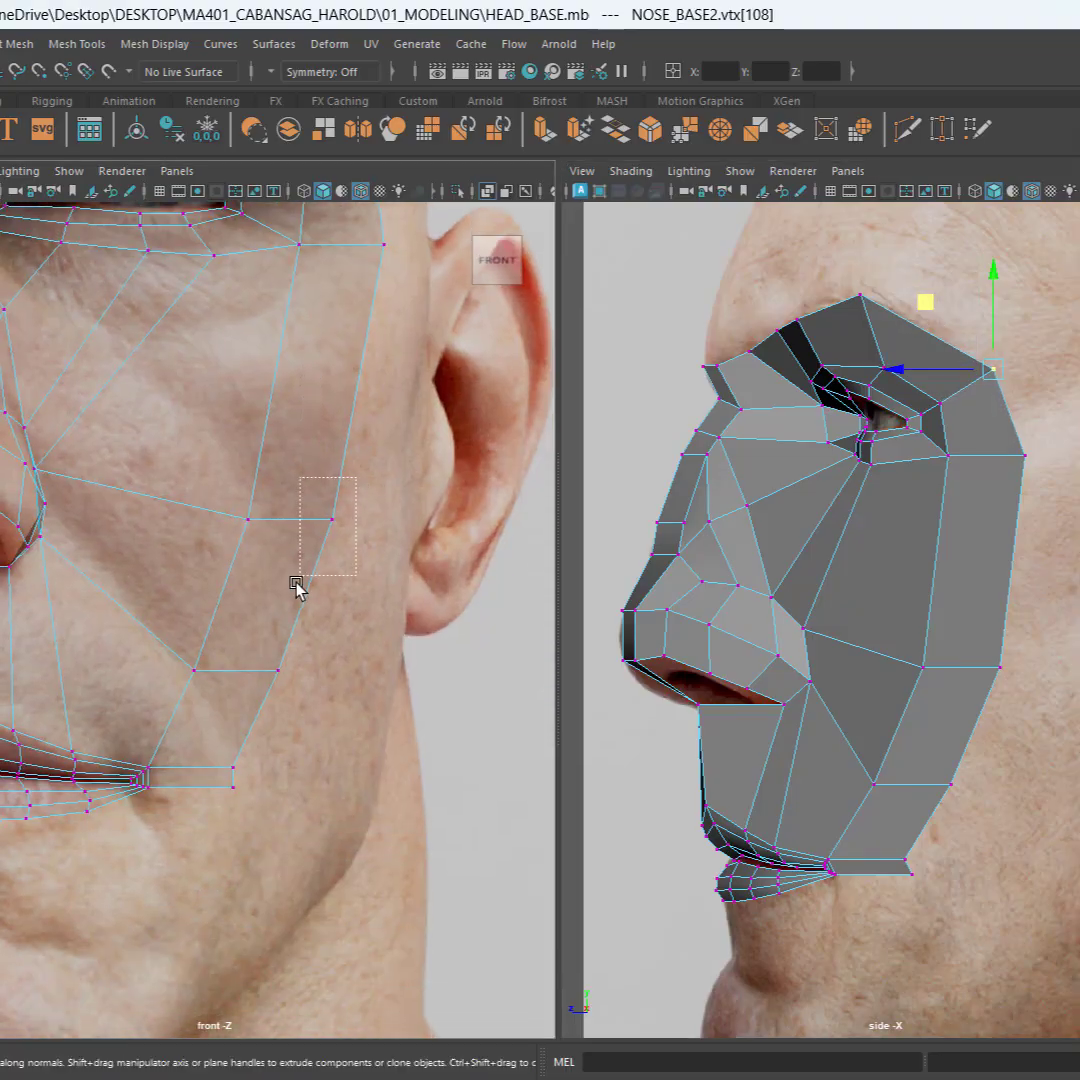
pyautogui.moveTo(296, 582); pyautogui.dragTo(294, 584)
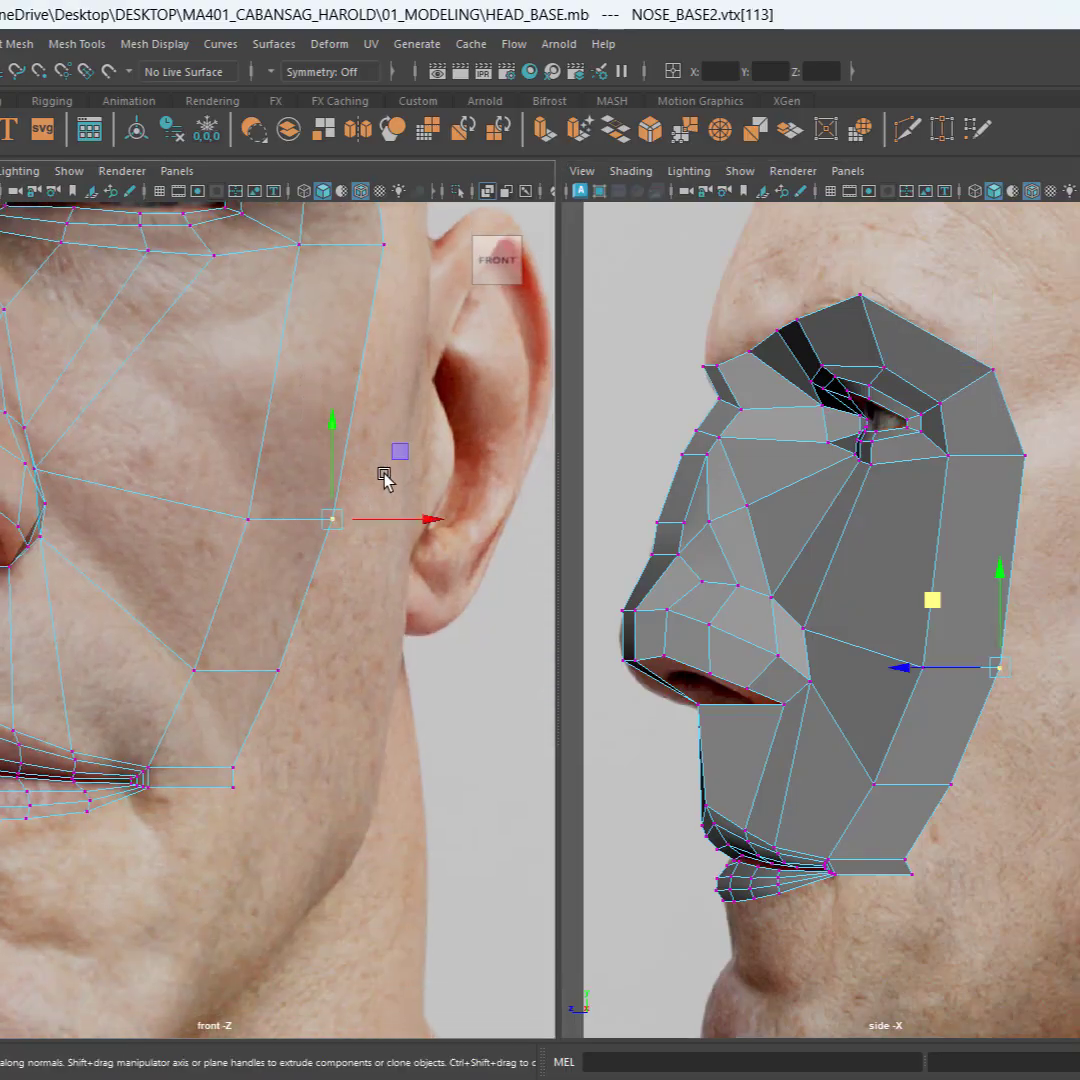
pyautogui.moveTo(394, 455); pyautogui.dragTo(386, 514)
pyautogui.keyDown('alt'); pyautogui.moveTo(313, 704); pyautogui.dragTo(400, 467, button='middle'); pyautogui.keyUp('alt')
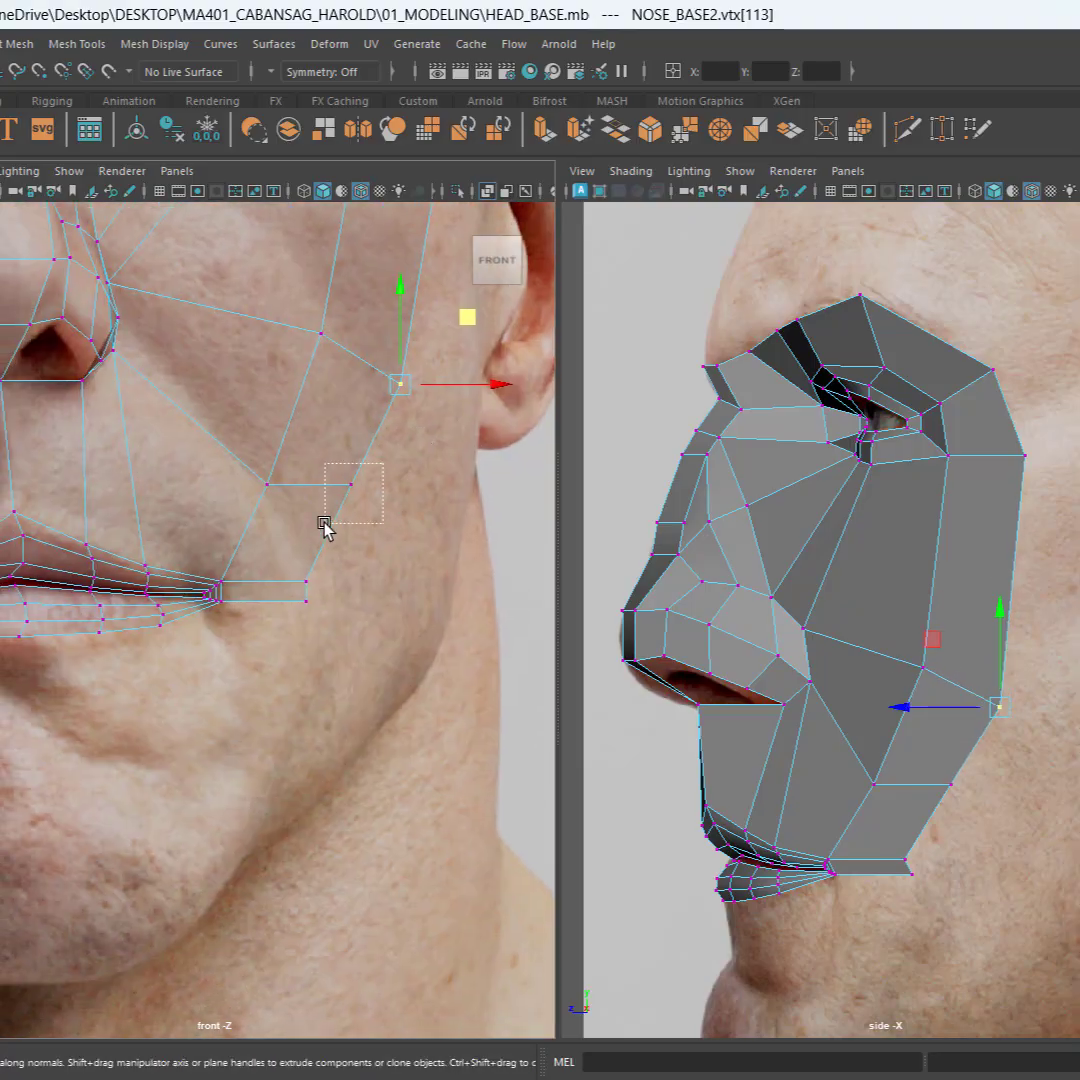
pyautogui.moveTo(324, 523); pyautogui.dragTo(324, 523)
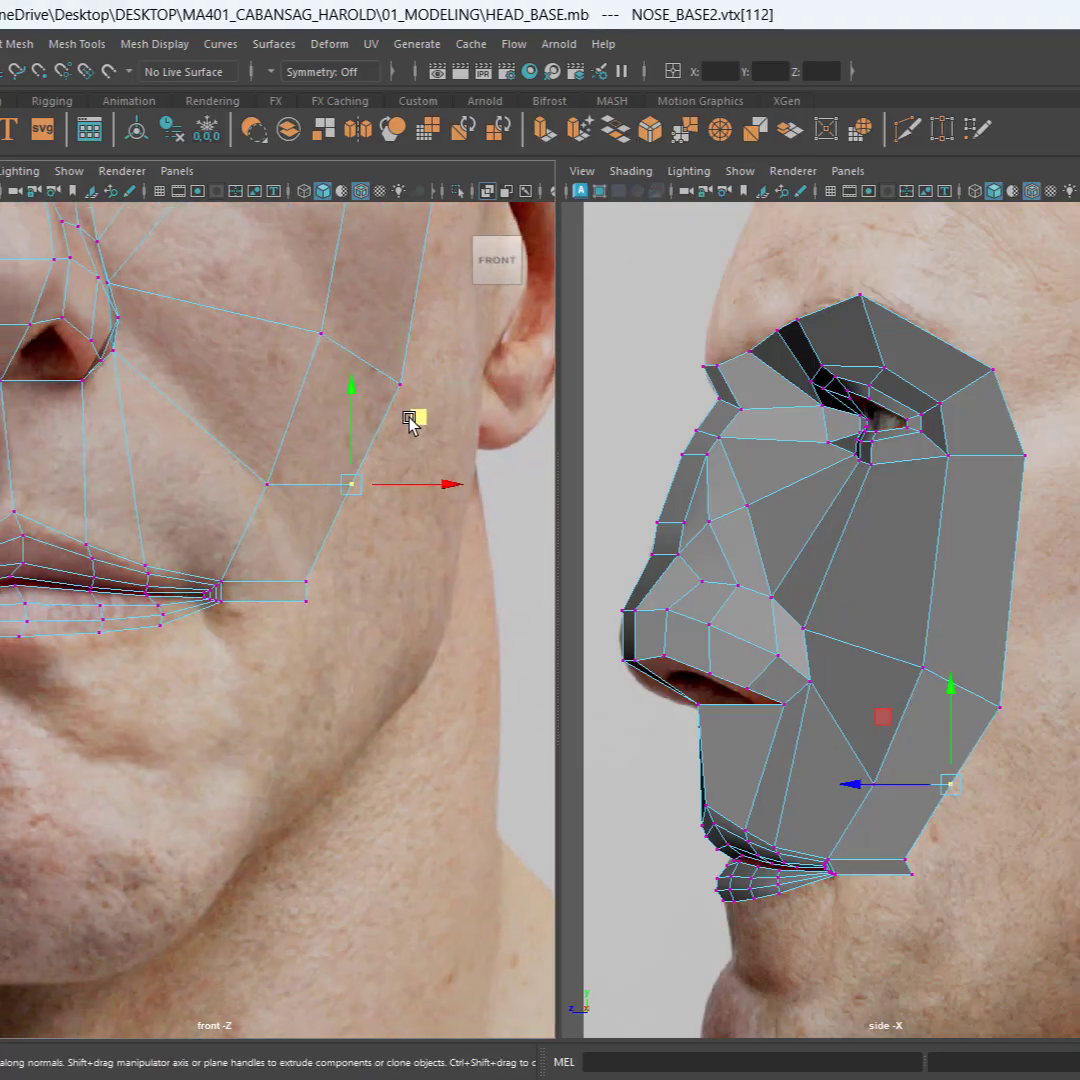
pyautogui.moveTo(411, 421); pyautogui.dragTo(384, 471)
# Step: In the front view, move the strip's lowest vertex down and inward below the mouth corner, and the one above it slightly up and outward
pyautogui.scroll(2, 345, 620)
pyautogui.scroll(2, 345, 620)
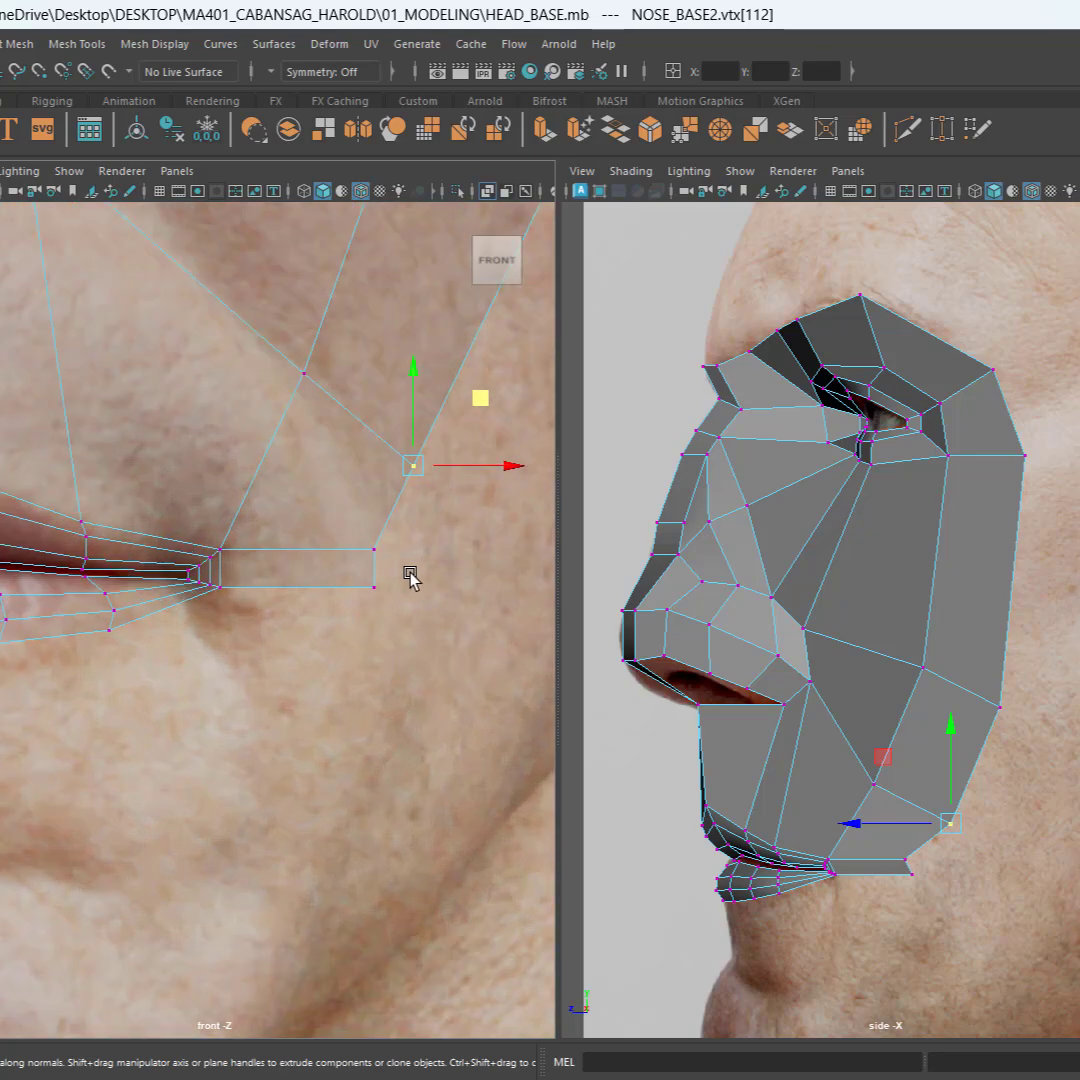
pyautogui.moveTo(392, 597); pyautogui.dragTo(364, 578)
pyautogui.moveTo(444, 526); pyautogui.dragTo(389, 634)
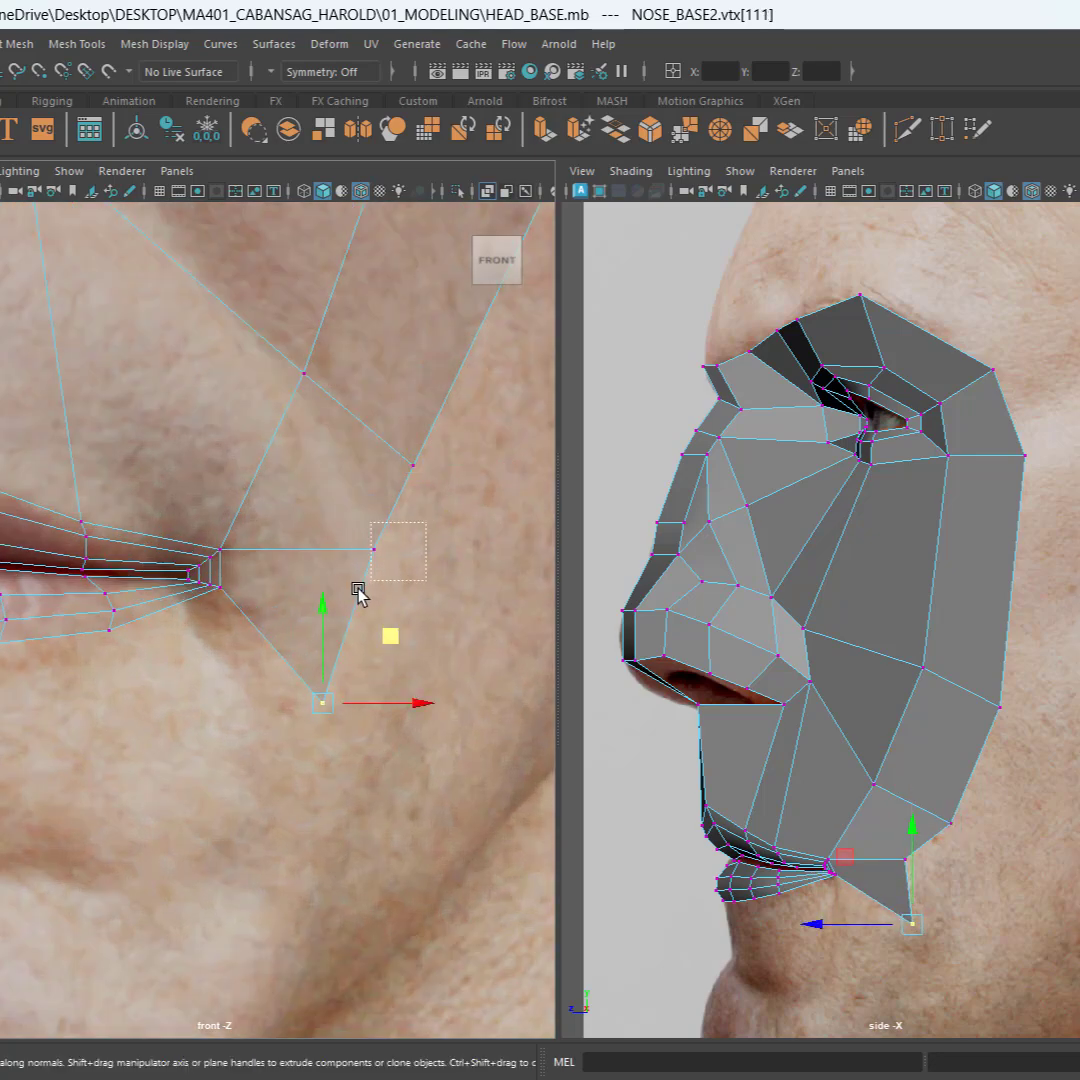
pyautogui.click(373, 549)
pyautogui.moveTo(453, 500)
pyautogui.mouseDown()
pyautogui.moveTo(460, 467)
pyautogui.moveTo(445, 487)
pyautogui.mouseUp()
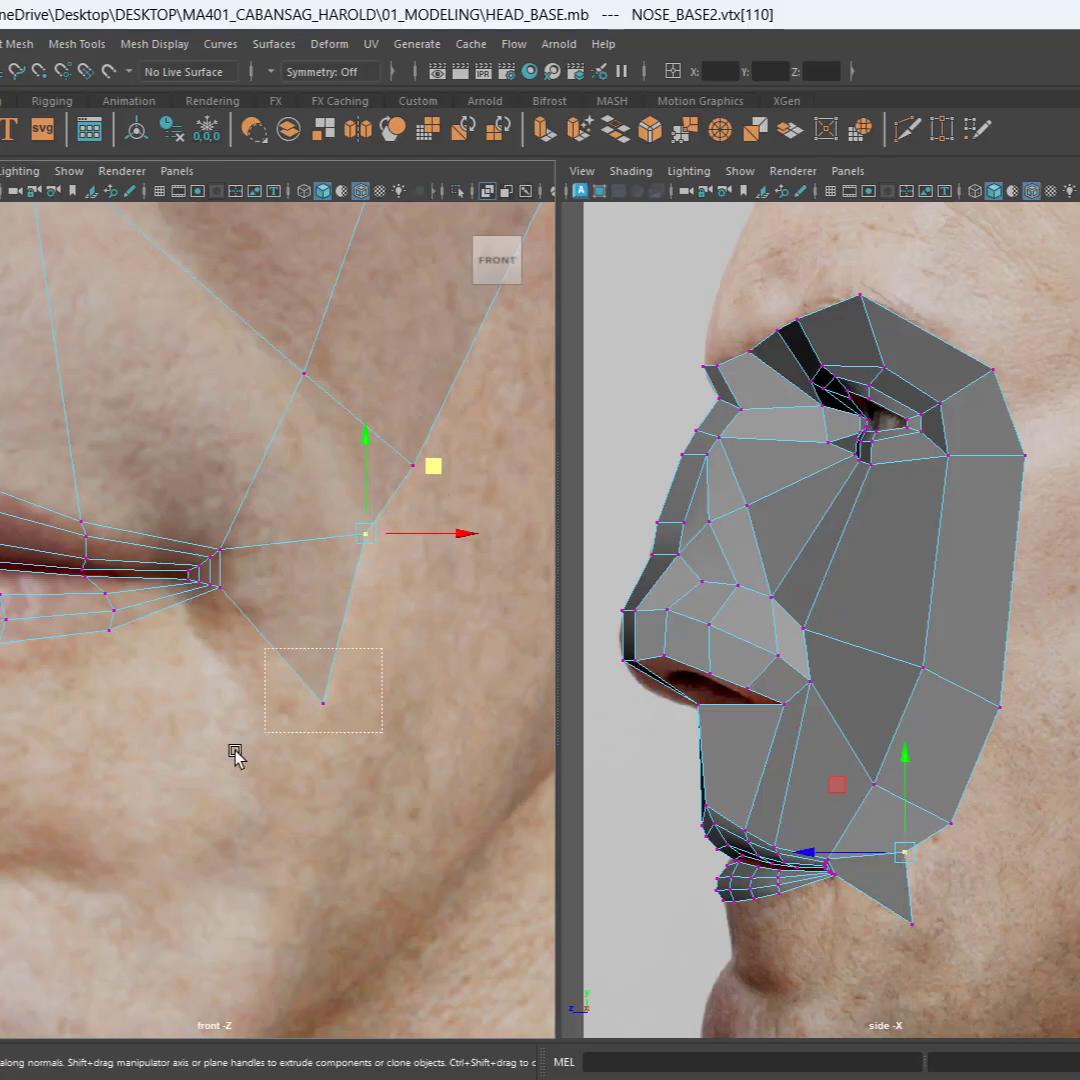
pyautogui.click(321, 699)
pyautogui.moveTo(385, 703); pyautogui.dragTo(357, 705)
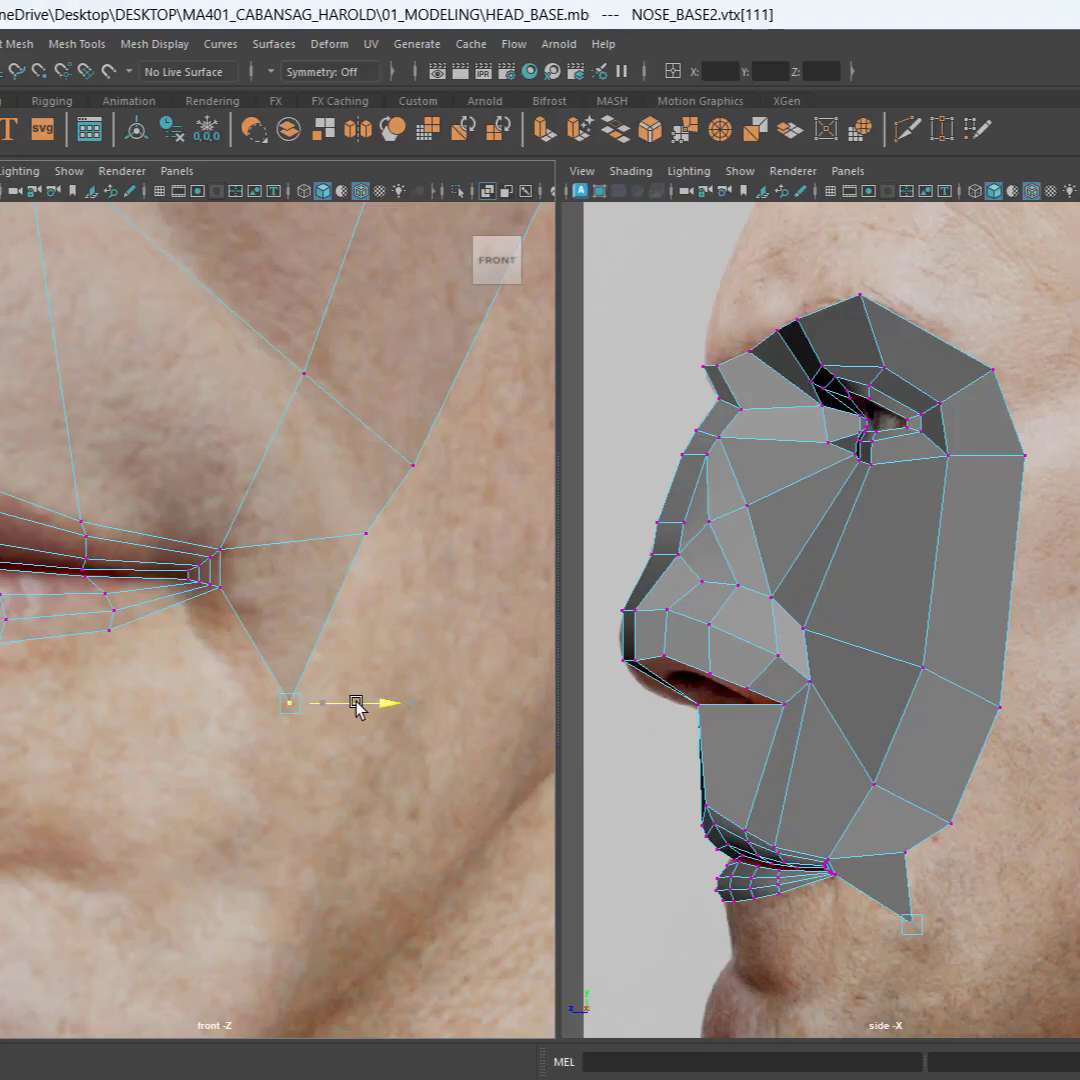
pyautogui.click(385, 545)
pyautogui.moveTo(423, 541); pyautogui.dragTo(440, 538)
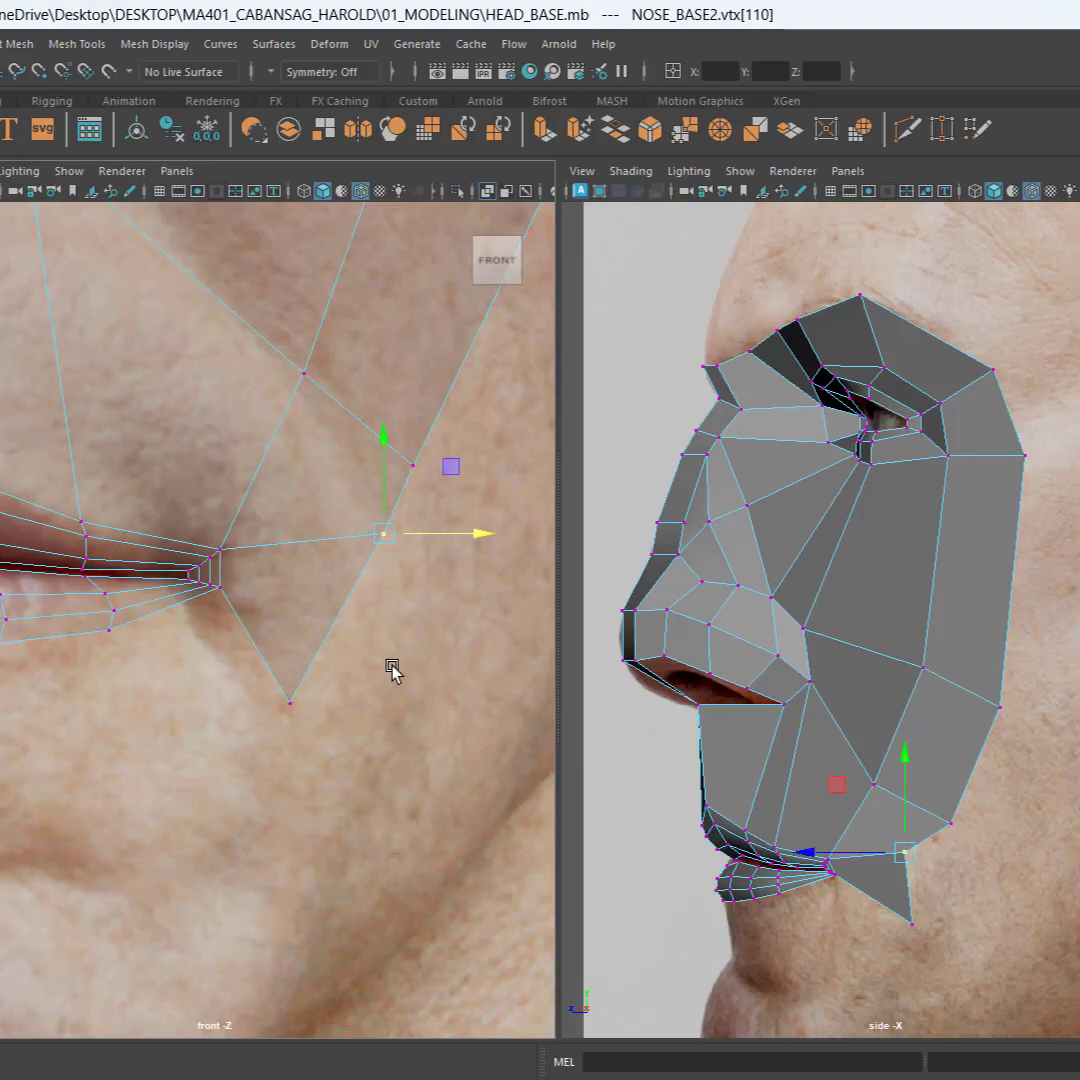
# Step: In the side view, move the strip's lowest vertex forward, closer beneath the mouth corner
pyautogui.keyDown('alt'); pyautogui.moveTo(391, 665); pyautogui.dragTo(227, 917, button='middle'); pyautogui.keyUp('alt')
pyautogui.scroll(-6, 366, 617)
pyautogui.keyDown('alt'); pyautogui.moveTo(350, 507); pyautogui.dragTo(417, 663, button='middle'); pyautogui.keyUp('alt')
pyautogui.scroll(5, 937, 735)
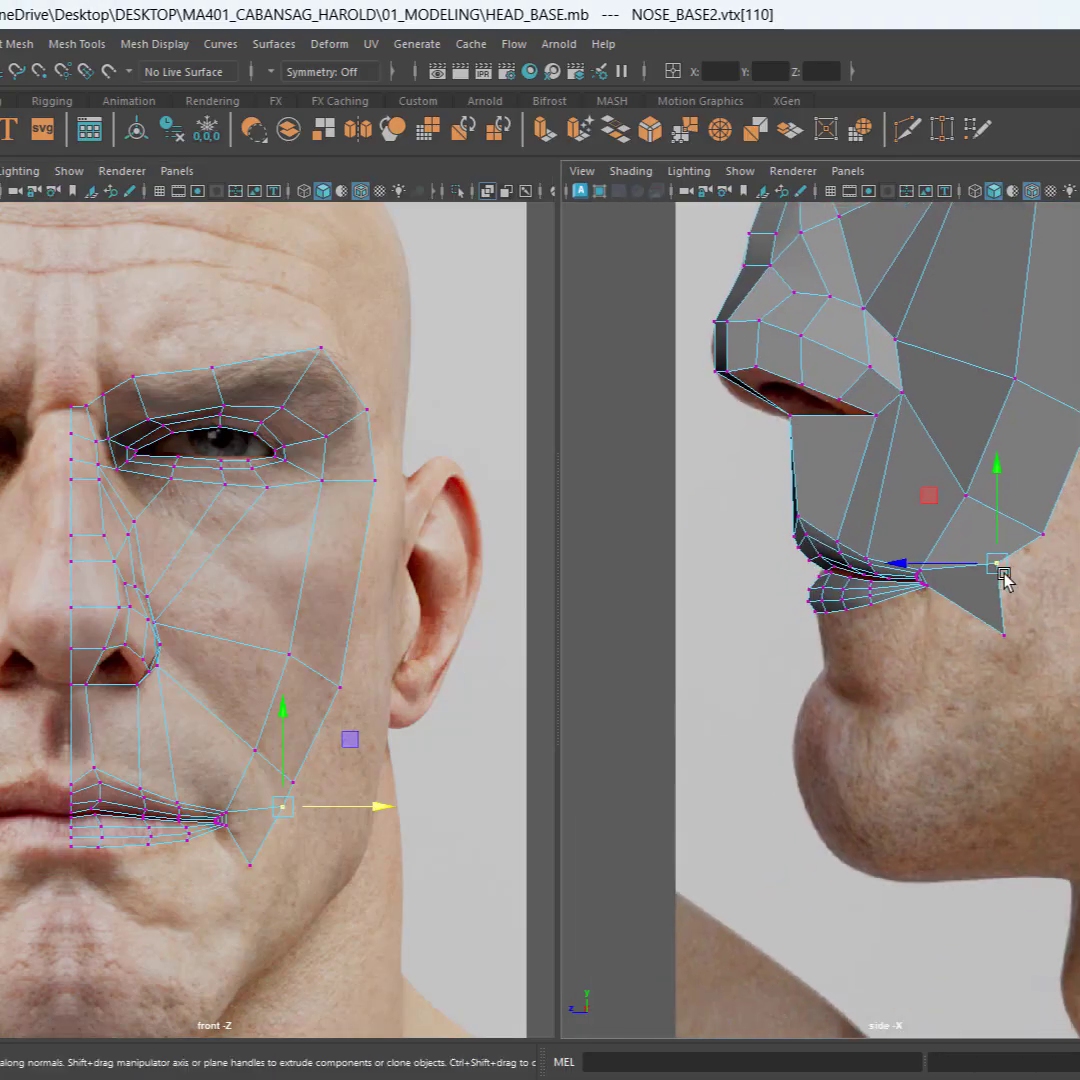
pyautogui.moveTo(1034, 667); pyautogui.dragTo(786, 697)
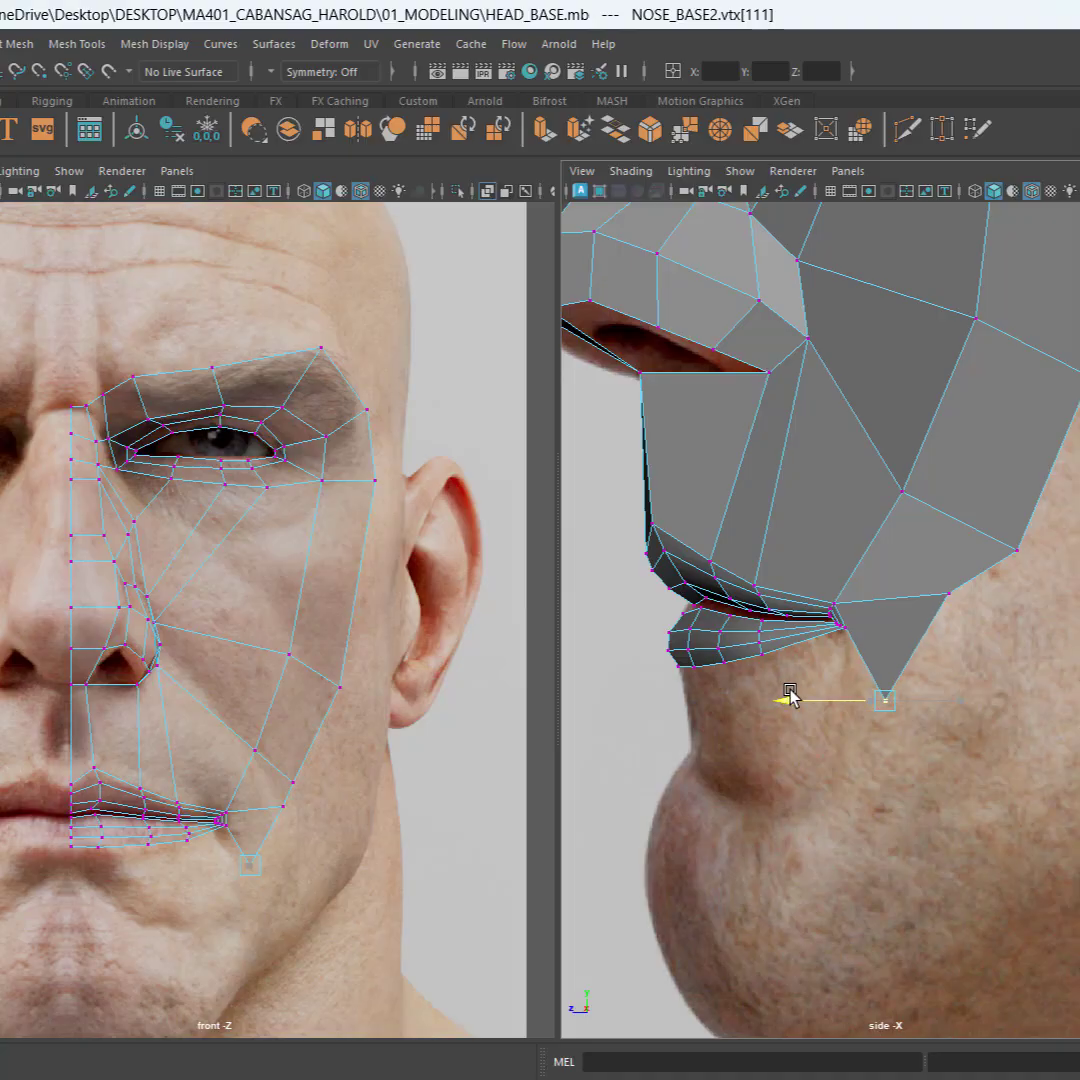
# Step: In the side view, move the strip's second-lowest vertex back and down, and shift the lowest vertex slightly back to even the border
pyautogui.click(946, 594)
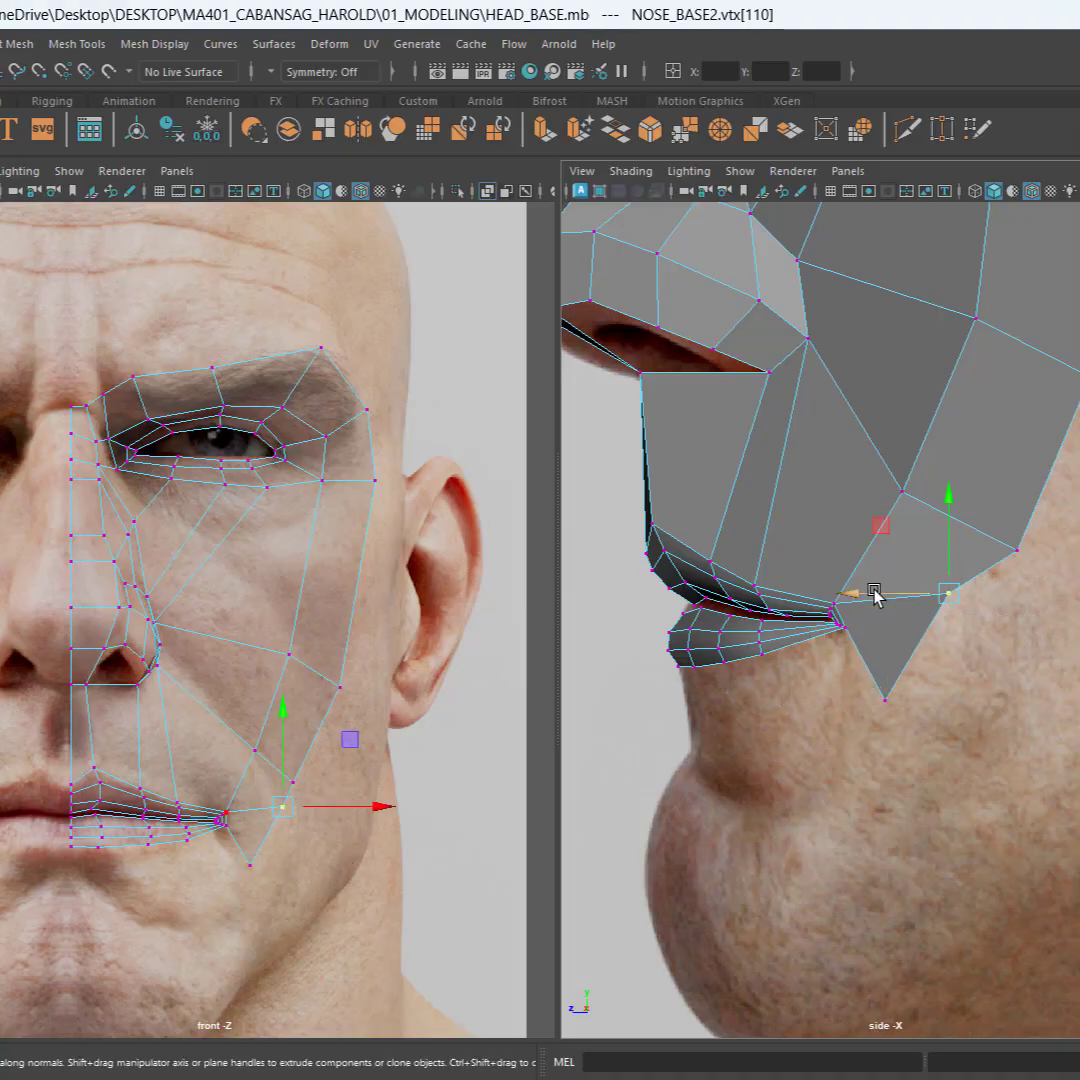
pyautogui.moveTo(874, 596); pyautogui.dragTo(985, 640)
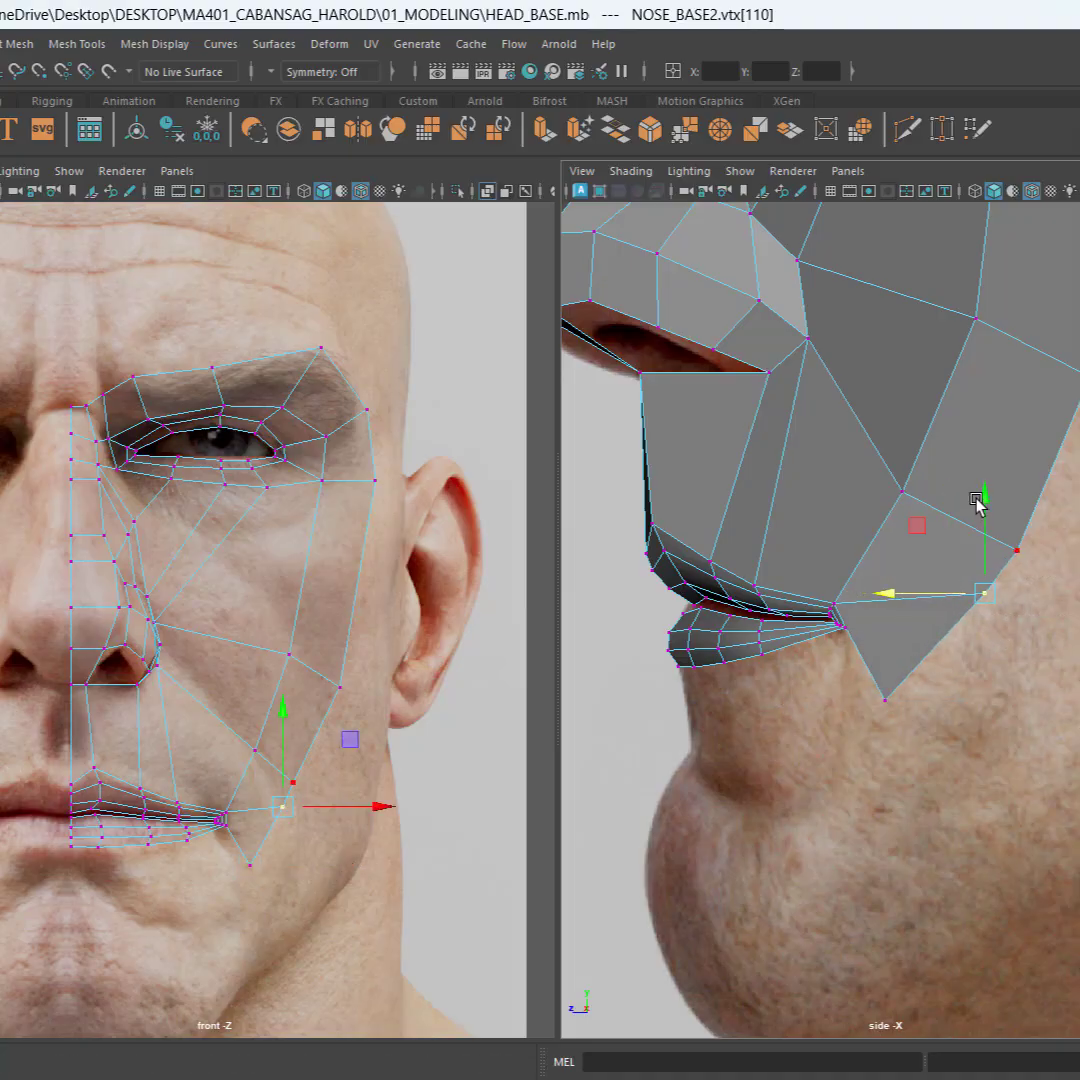
pyautogui.moveTo(976, 503); pyautogui.dragTo(968, 540)
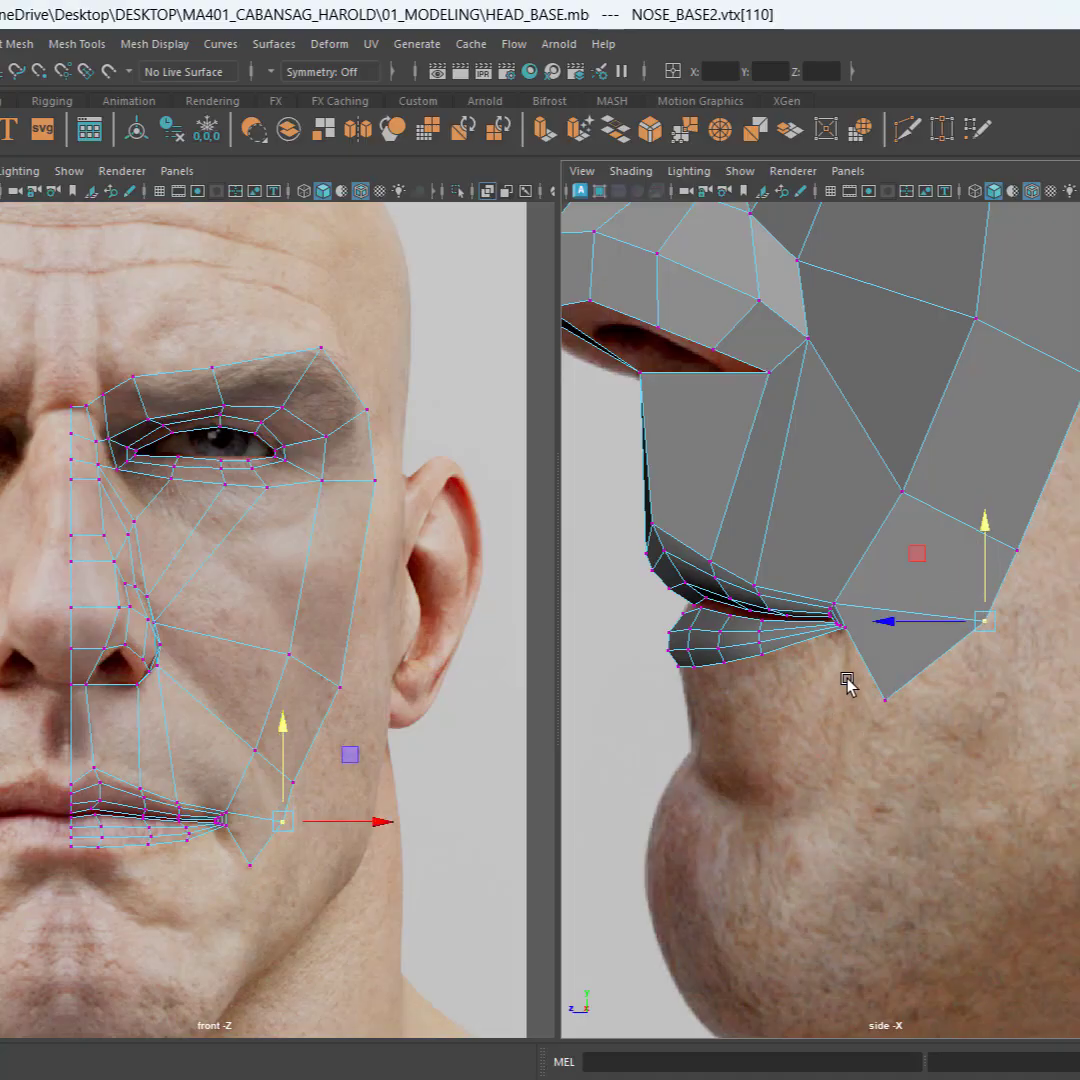
pyautogui.click(886, 702)
pyautogui.moveTo(836, 696); pyautogui.dragTo(841, 701)
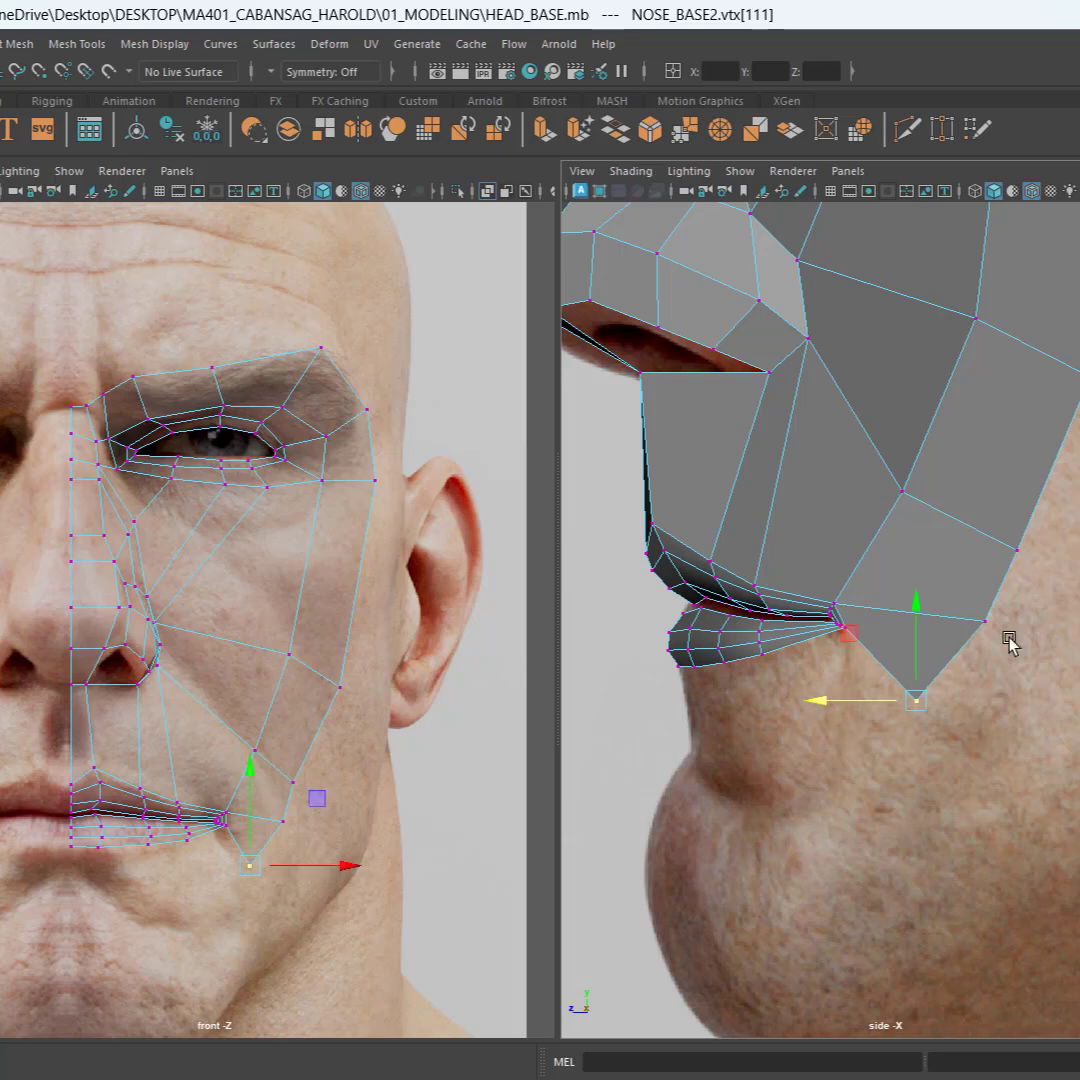
pyautogui.scroll(-4, 1012, 625)
pyautogui.scroll(8, 975, 695)
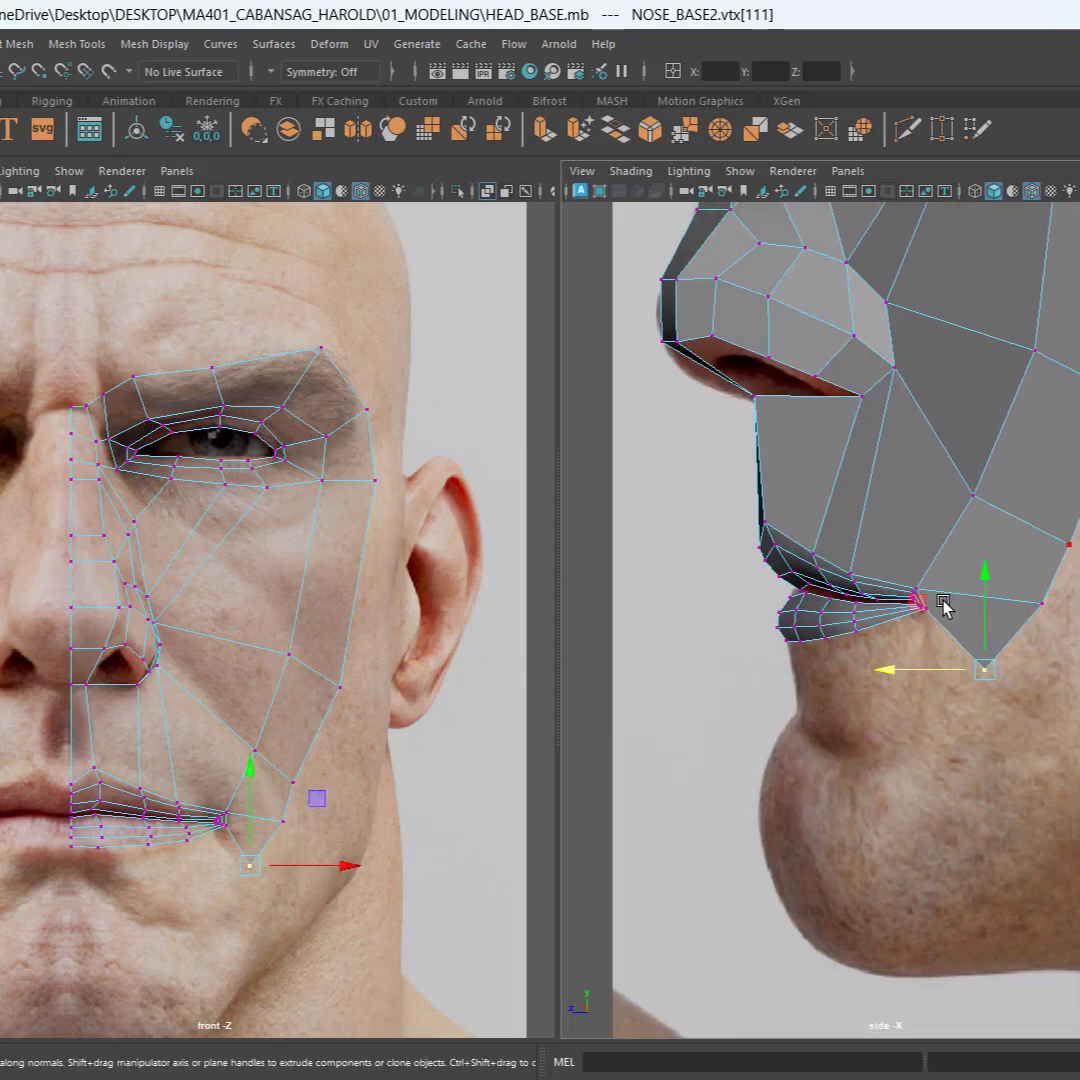
# Step: In the side view, move the cheek strip's second-lowest vertex slightly up to even the outer border
pyautogui.scroll(-4, 940, 700)
pyautogui.scroll(6, 965, 660)
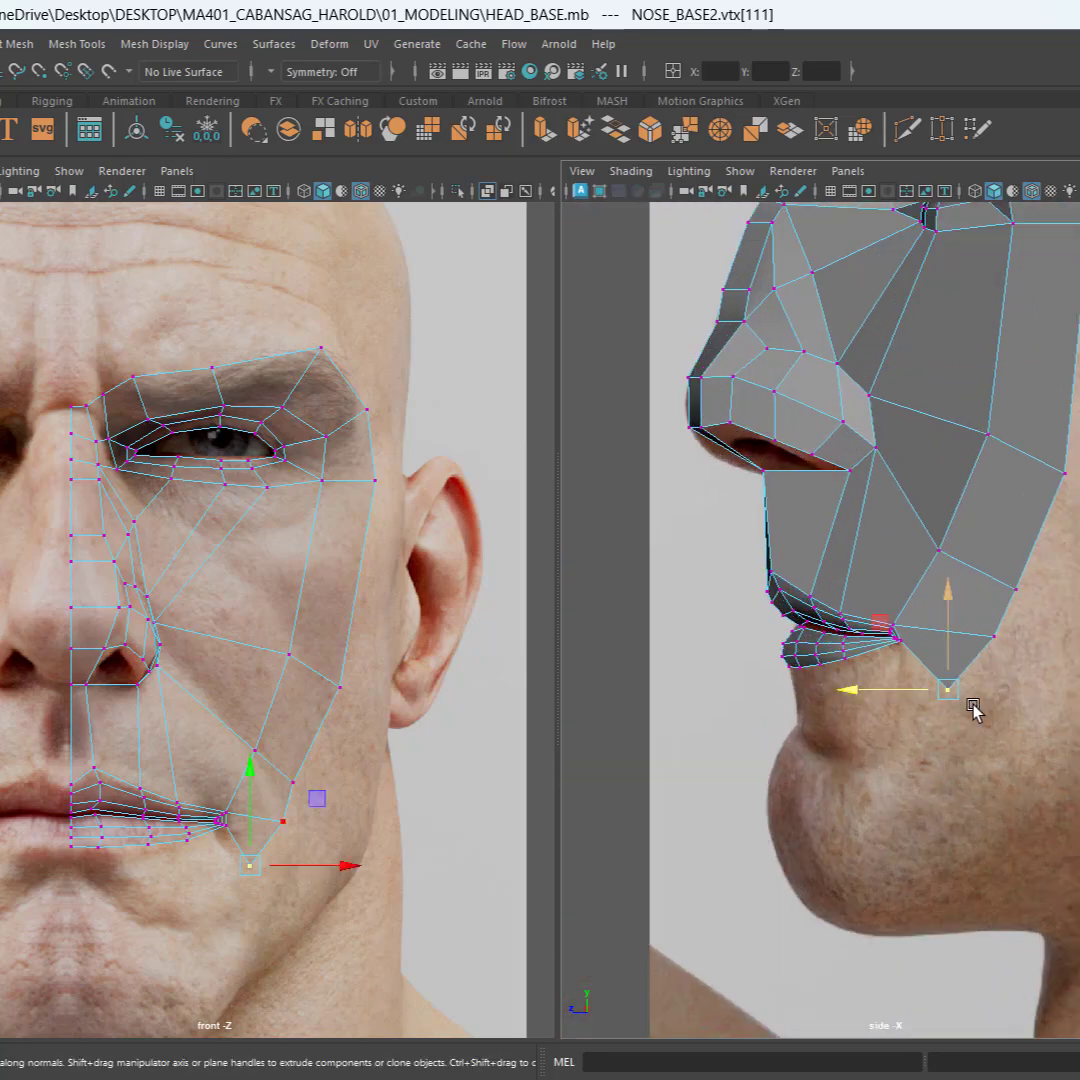
pyautogui.click(1043, 643)
pyautogui.moveTo(1044, 575); pyautogui.dragTo(1049, 541)
pyautogui.moveTo(988, 610)
pyautogui.mouseDown()
pyautogui.moveTo(1002, 609)
pyautogui.moveTo(983, 612)
pyautogui.mouseUp()
# Step: In the side view, move the cheek strip's lowest vertex up and back, away from the mouth corner, and save the scene
pyautogui.click(975, 720)
pyautogui.moveTo(907, 699); pyautogui.dragTo(934, 703)
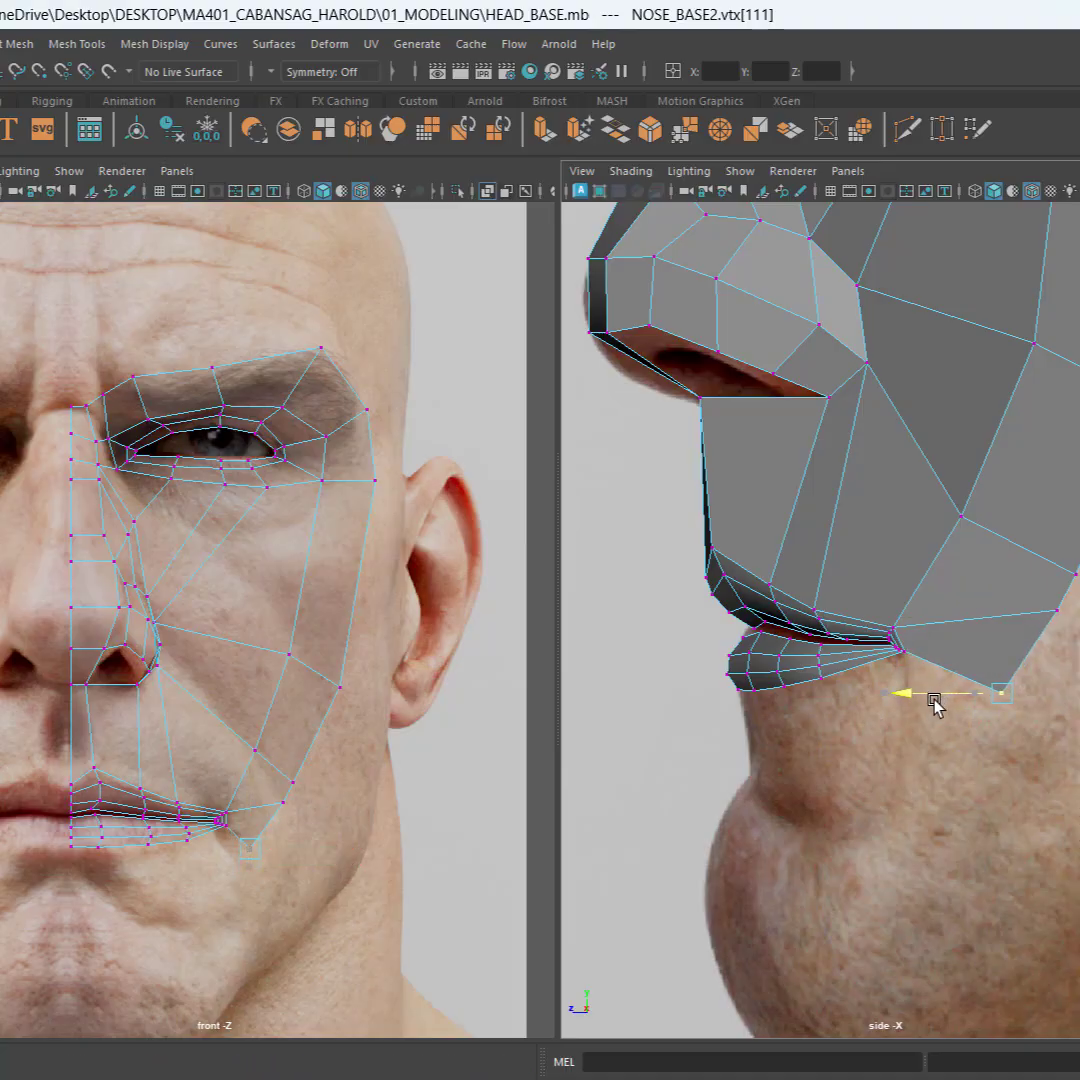
pyautogui.scroll(-5, 1031, 633)
pyautogui.keyDown('alt'); pyautogui.moveTo(1037, 597); pyautogui.dragTo(1014, 805, button='middle'); pyautogui.keyUp('alt')
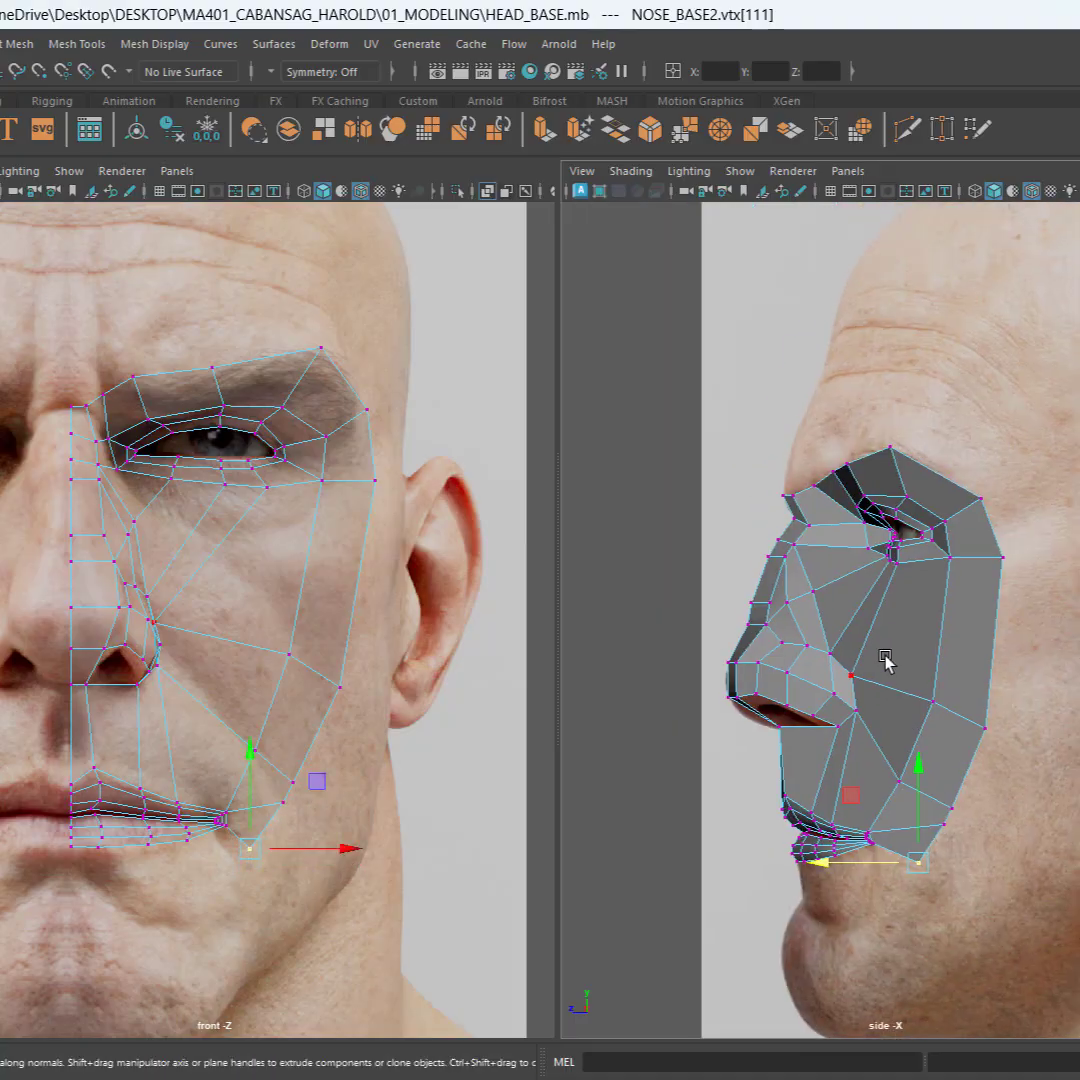
pyautogui.hotkey('ctrl', 's')
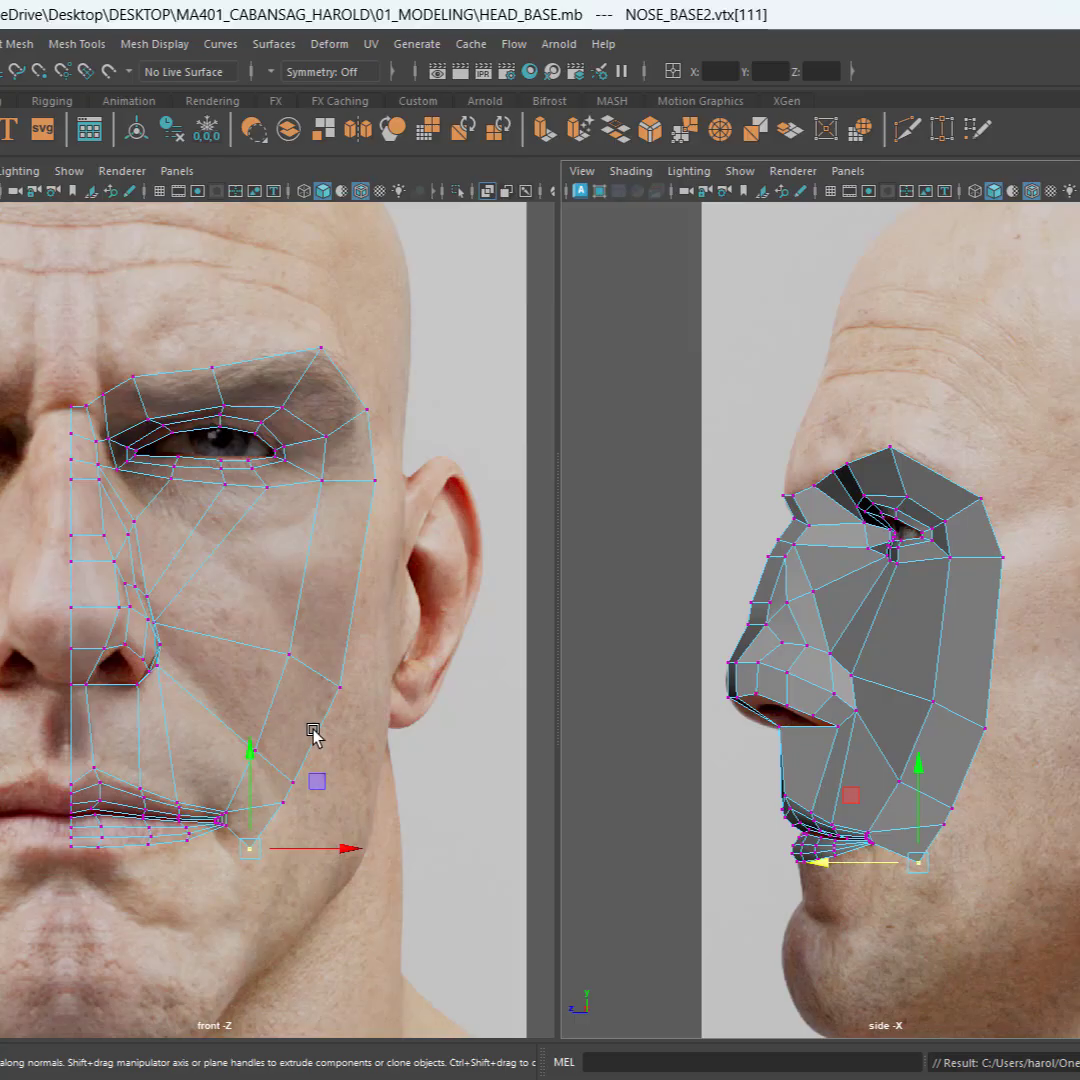
# Step: Switch to edge selection at the lower lip's bottom border and turn off X-Ray display in the front view
pyautogui.keyDown('alt'); pyautogui.moveTo(396, 714); pyautogui.dragTo(474, 483, button='middle'); pyautogui.keyUp('alt')
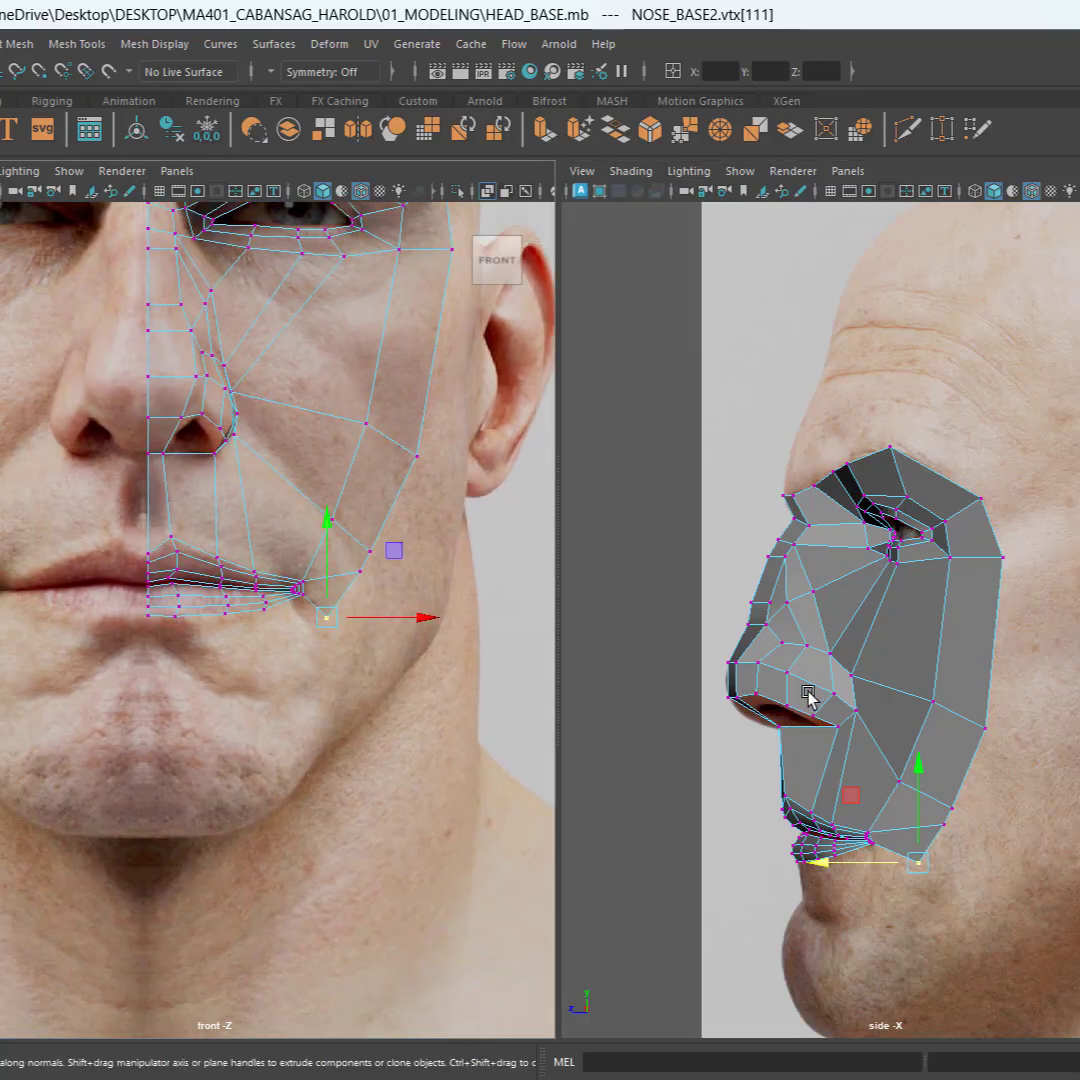
pyautogui.scroll(3, 258, 701)
pyautogui.scroll(3, 245, 653)
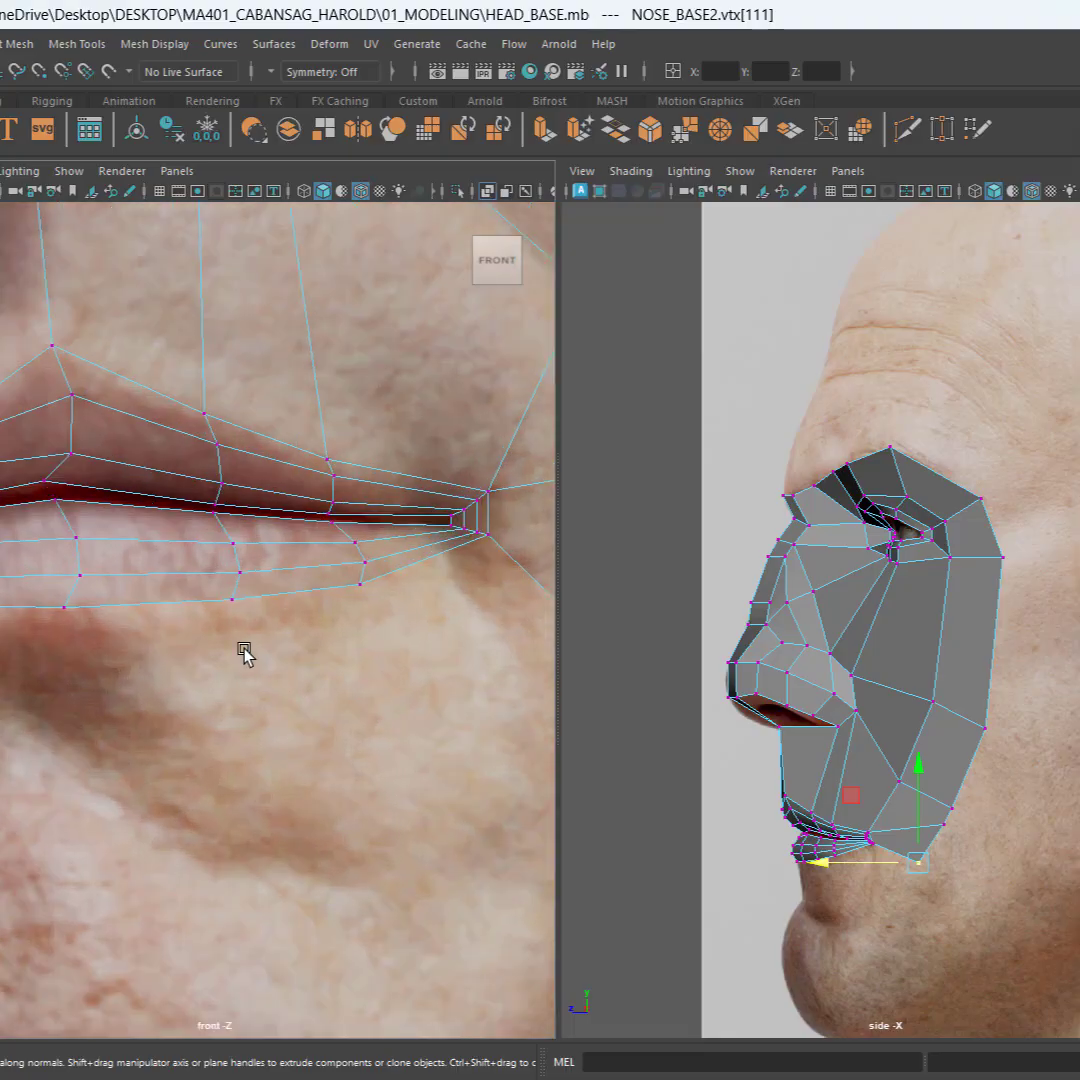
pyautogui.scroll(-5, 252, 688)
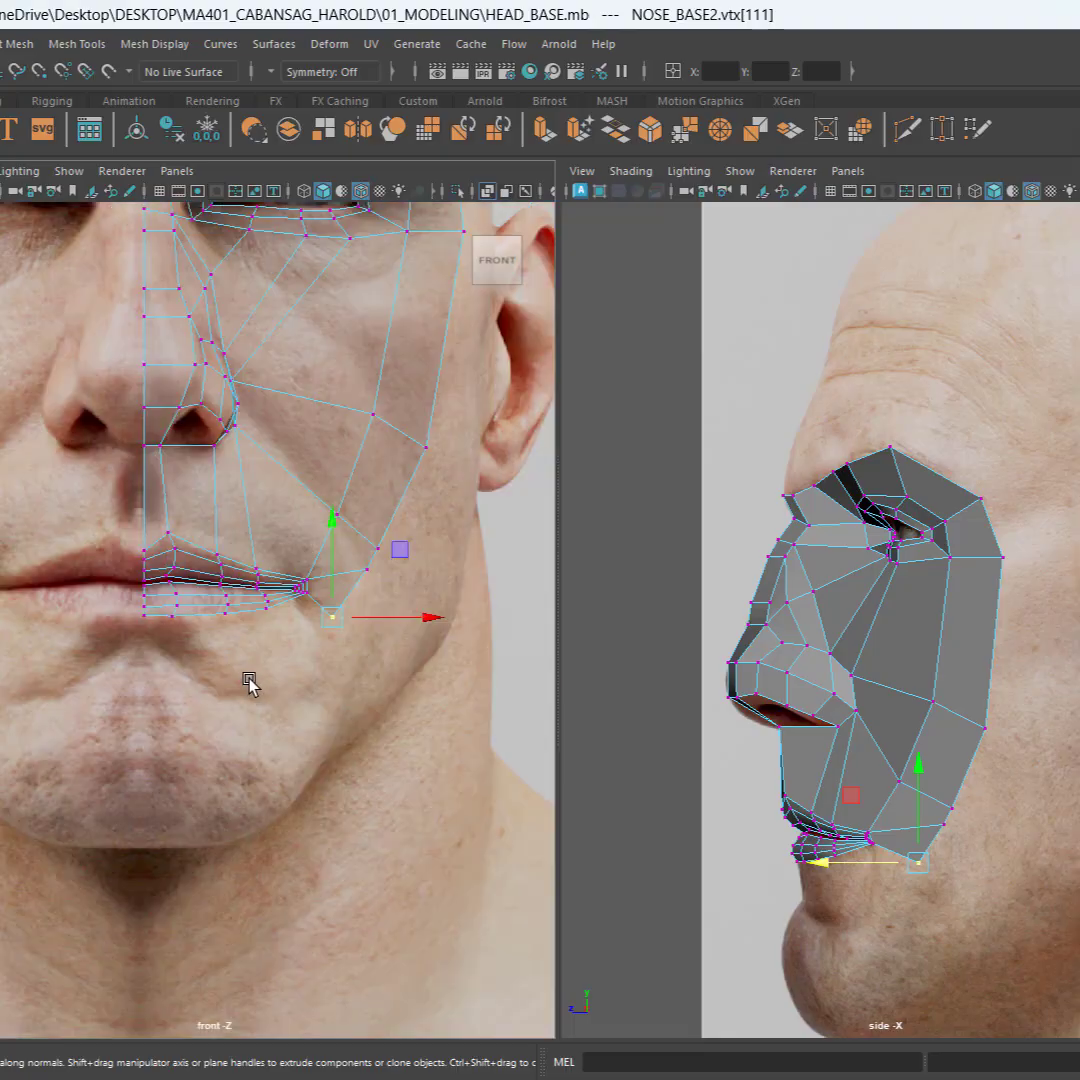
pyautogui.scroll(3, 249, 683)
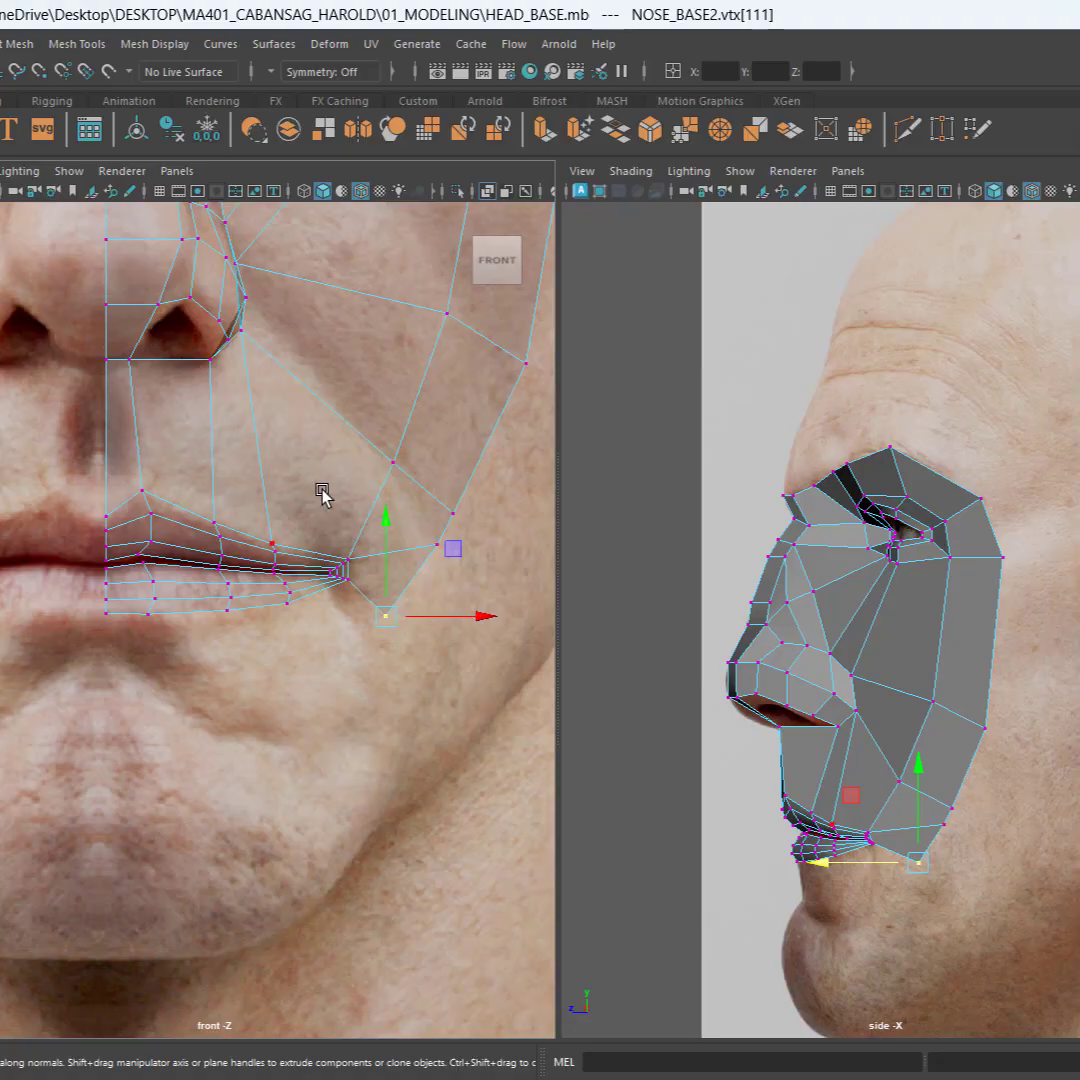
pyautogui.scroll(3, 301, 646)
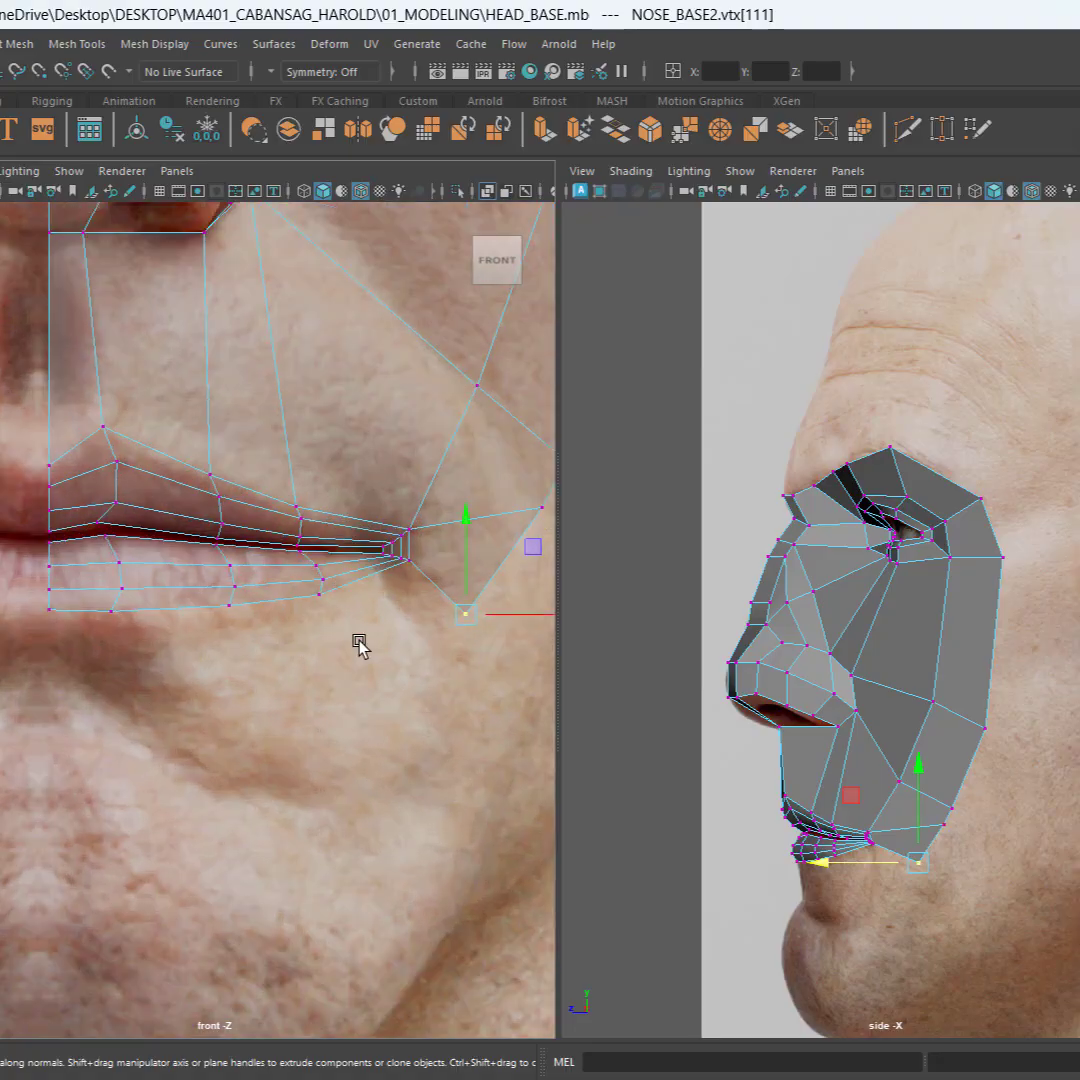
pyautogui.press('F10')
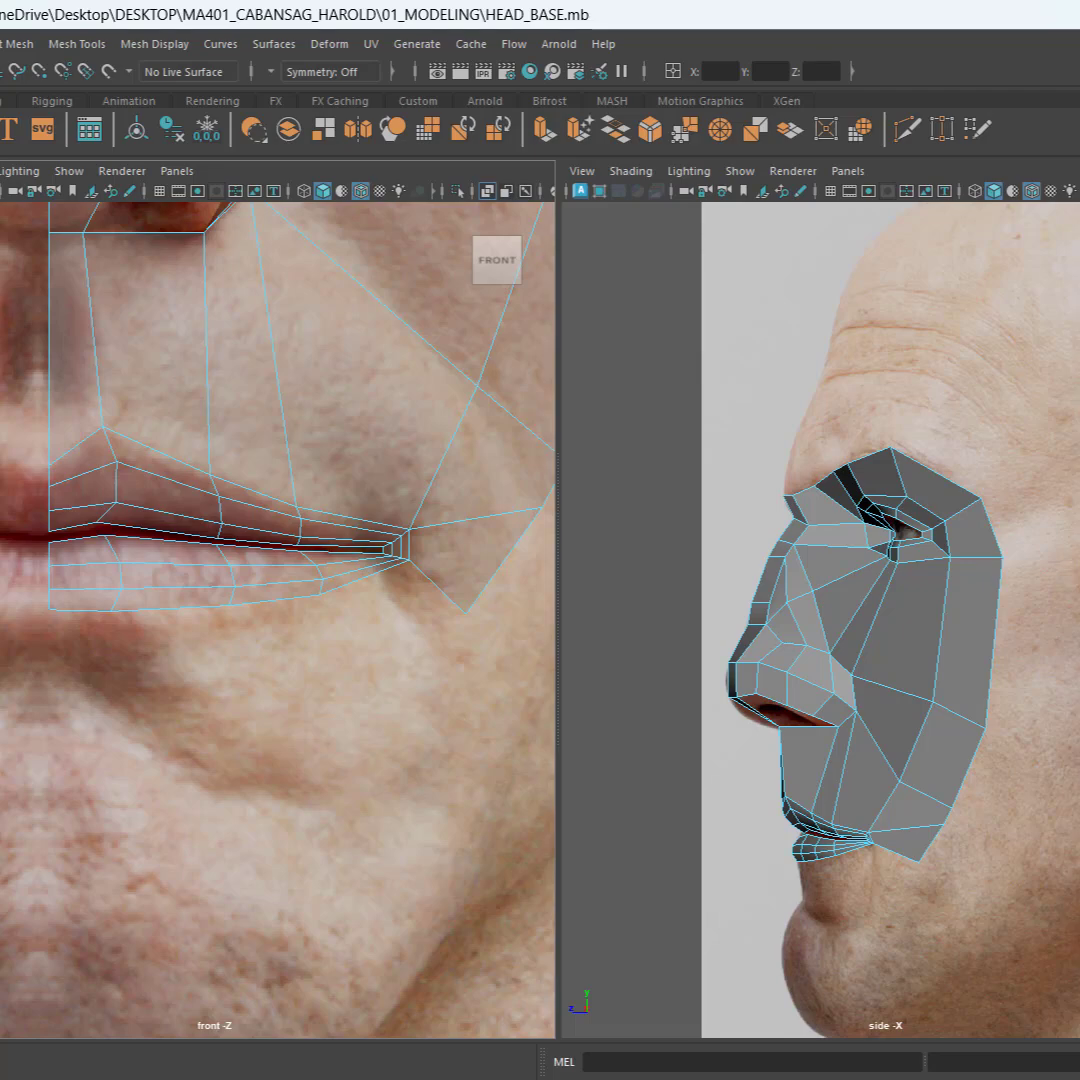
pyautogui.click(78, 610)
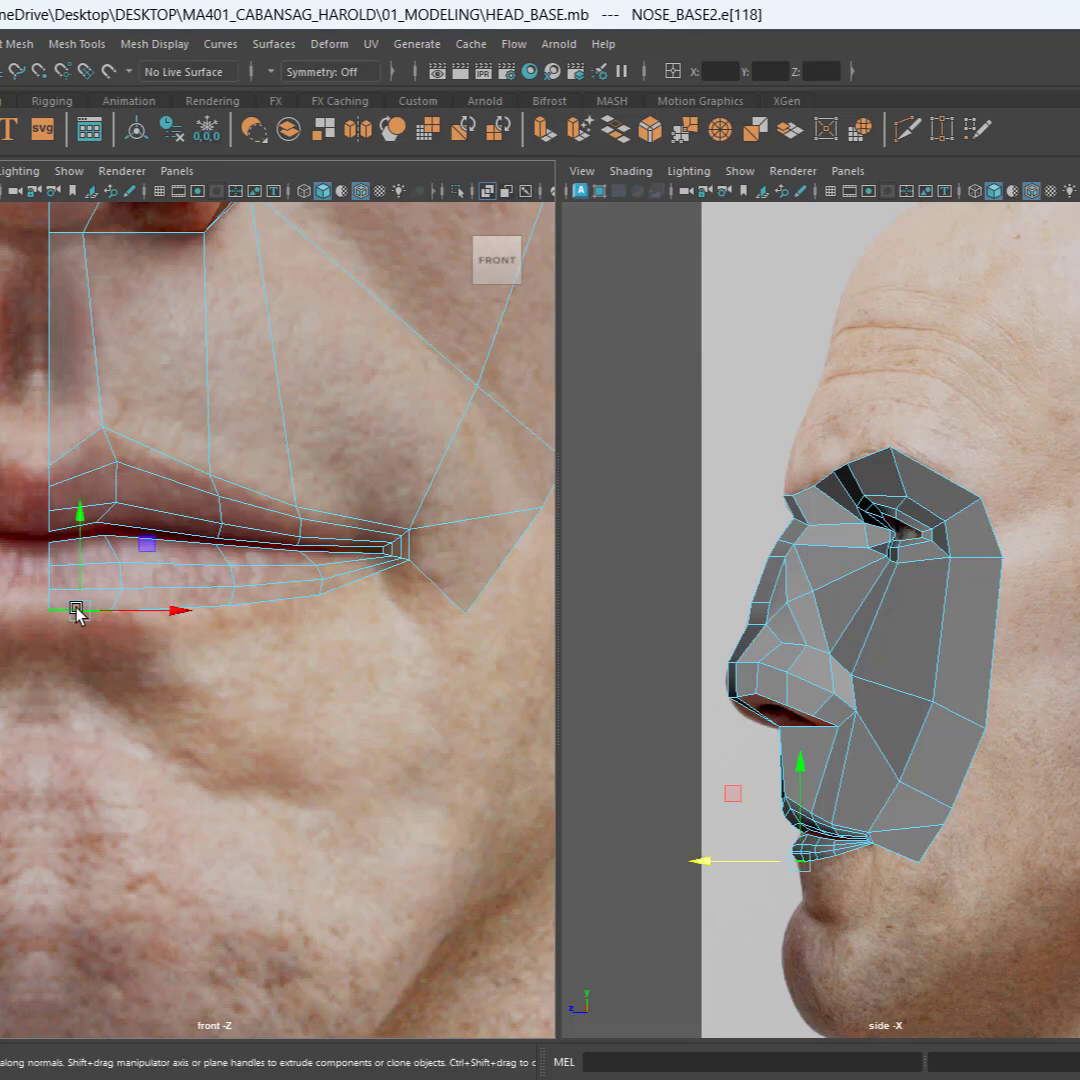
pyautogui.click(487, 191)
# Step: Maximize the front view and extrude the lower lip's bottom border edges, from the centerline to the mouth corner, straight down
pyautogui.scroll(5, 140, 720)
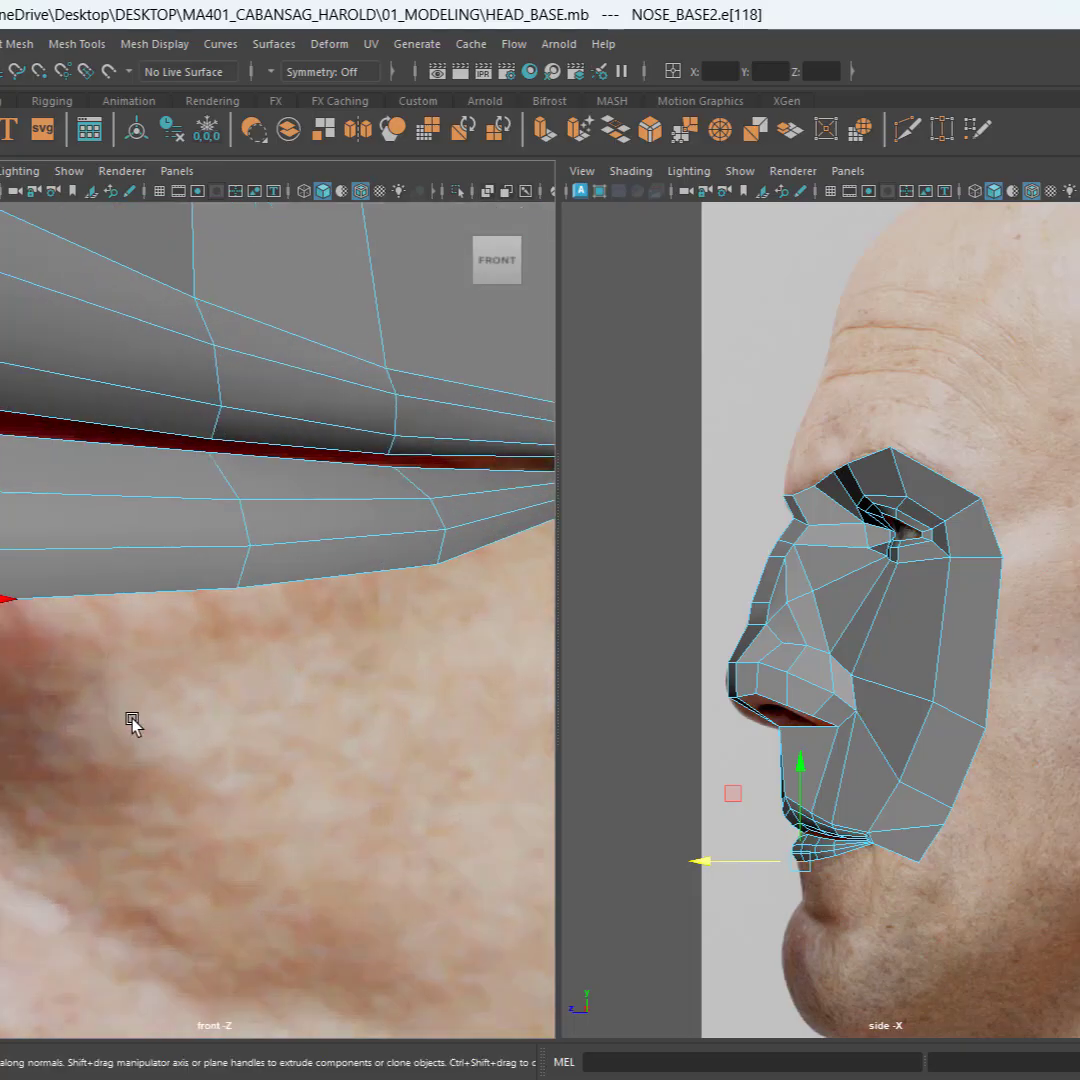
pyautogui.scroll(2, 207, 632)
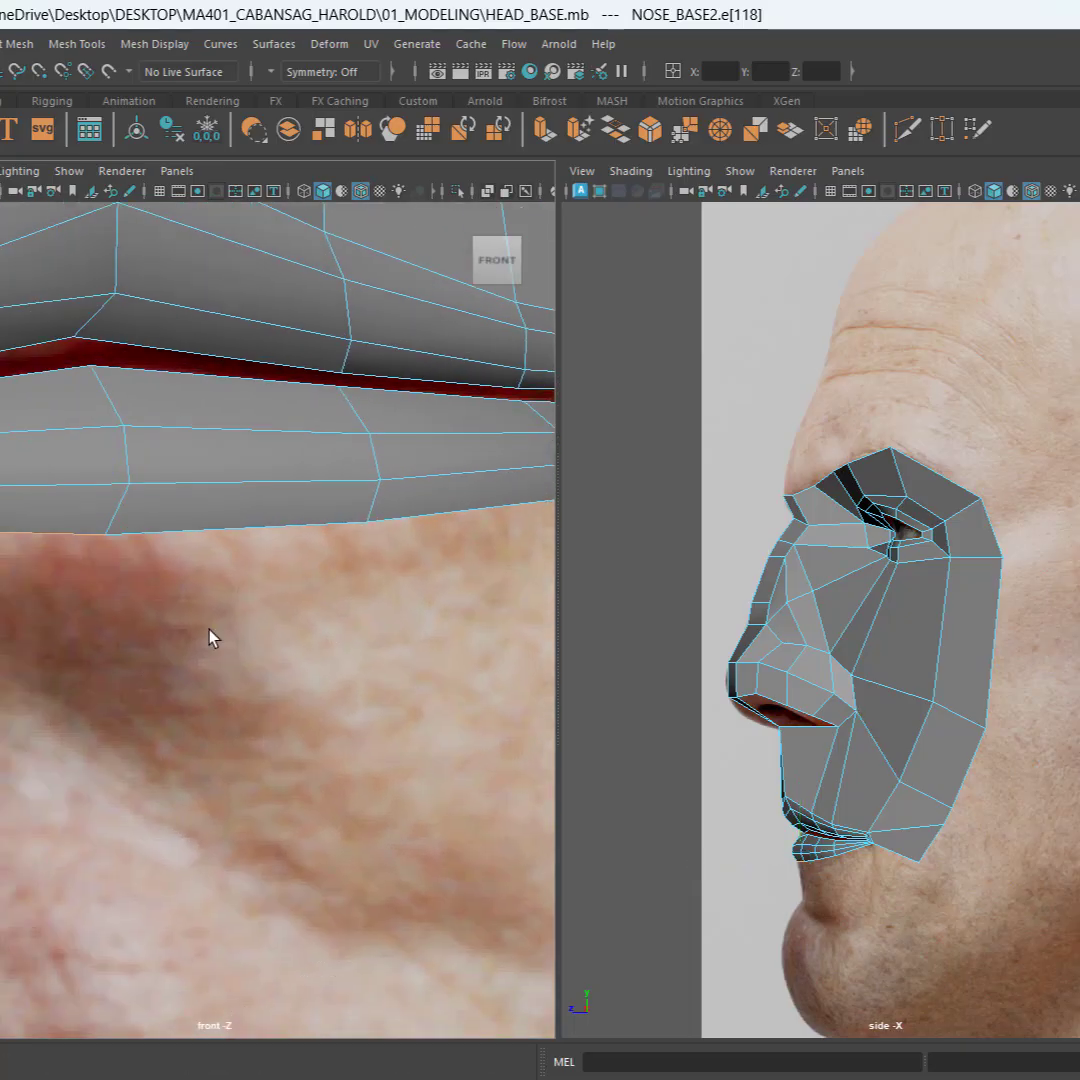
pyautogui.press('space')
pyautogui.moveTo(129, 540); pyautogui.dragTo(206, 403)
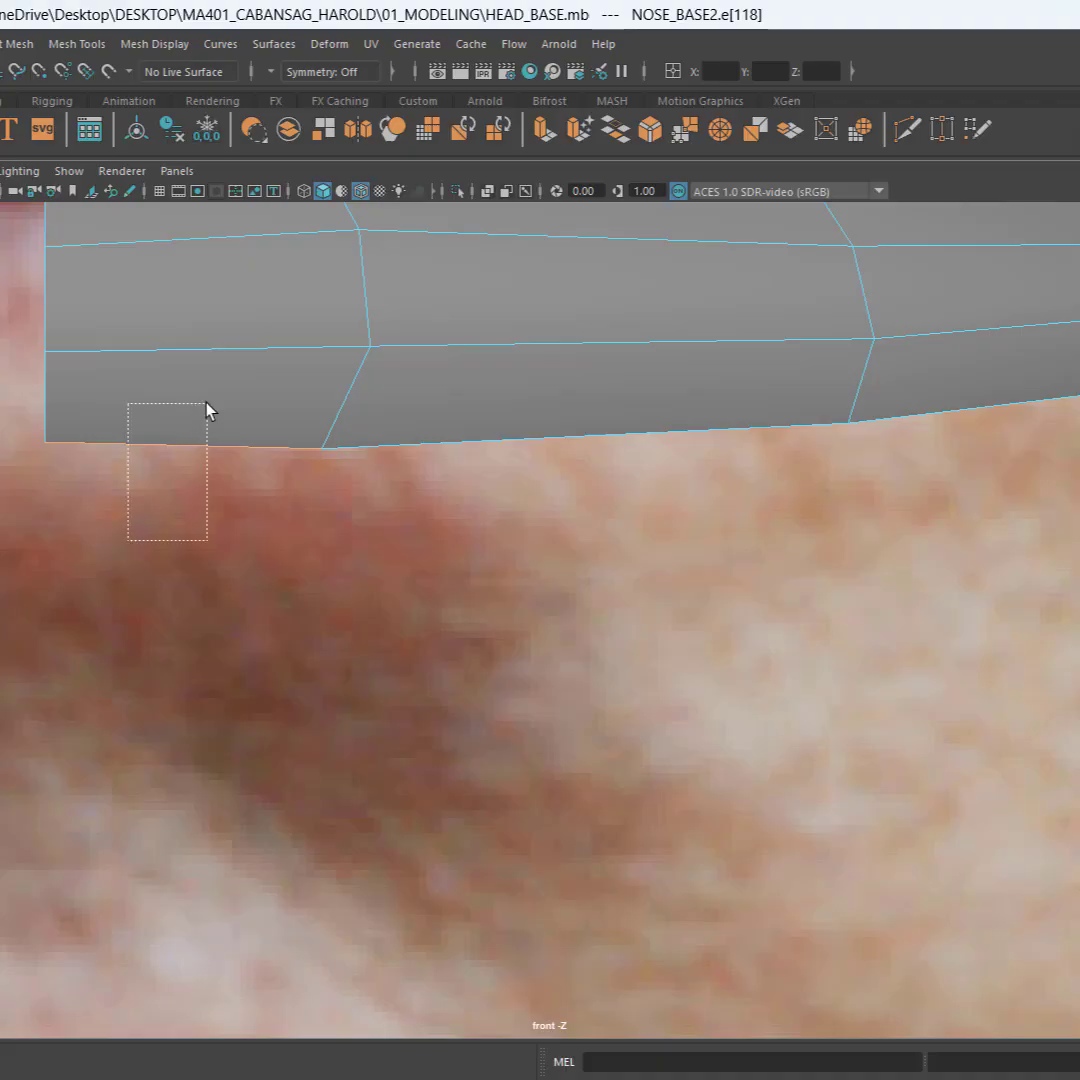
pyautogui.scroll(-5, 370, 580)
pyautogui.scroll(4, 234, 535)
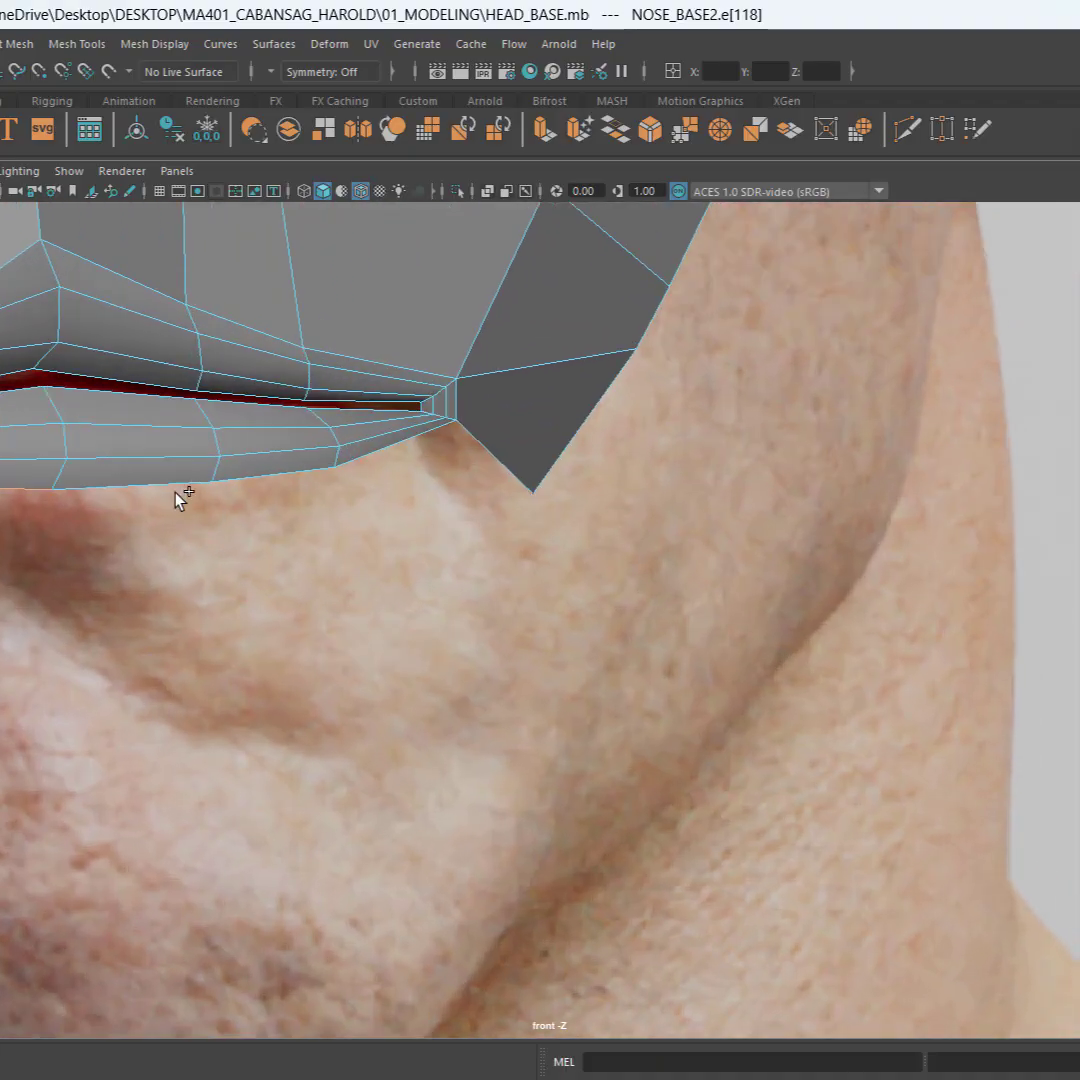
pyautogui.keyDown('shift'); pyautogui.click(165, 482); pyautogui.keyUp('shift')
pyautogui.keyDown('shift'); pyautogui.click(285, 477); pyautogui.keyUp('shift')
pyautogui.keyDown('shift'); pyautogui.click(359, 464); pyautogui.keyUp('shift')
pyautogui.hotkey('ctrl', 'e')
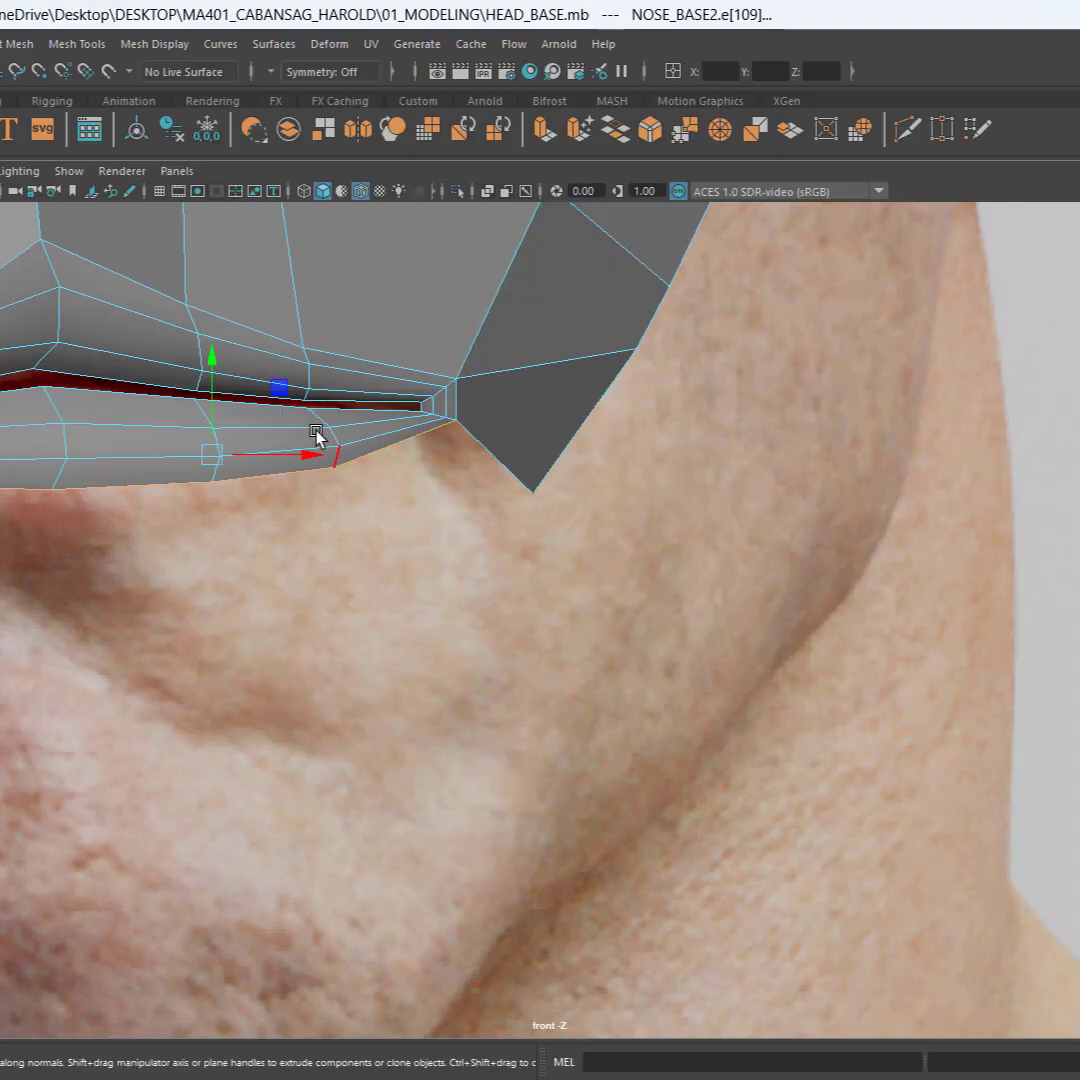
pyautogui.moveTo(213, 366); pyautogui.dragTo(216, 462)
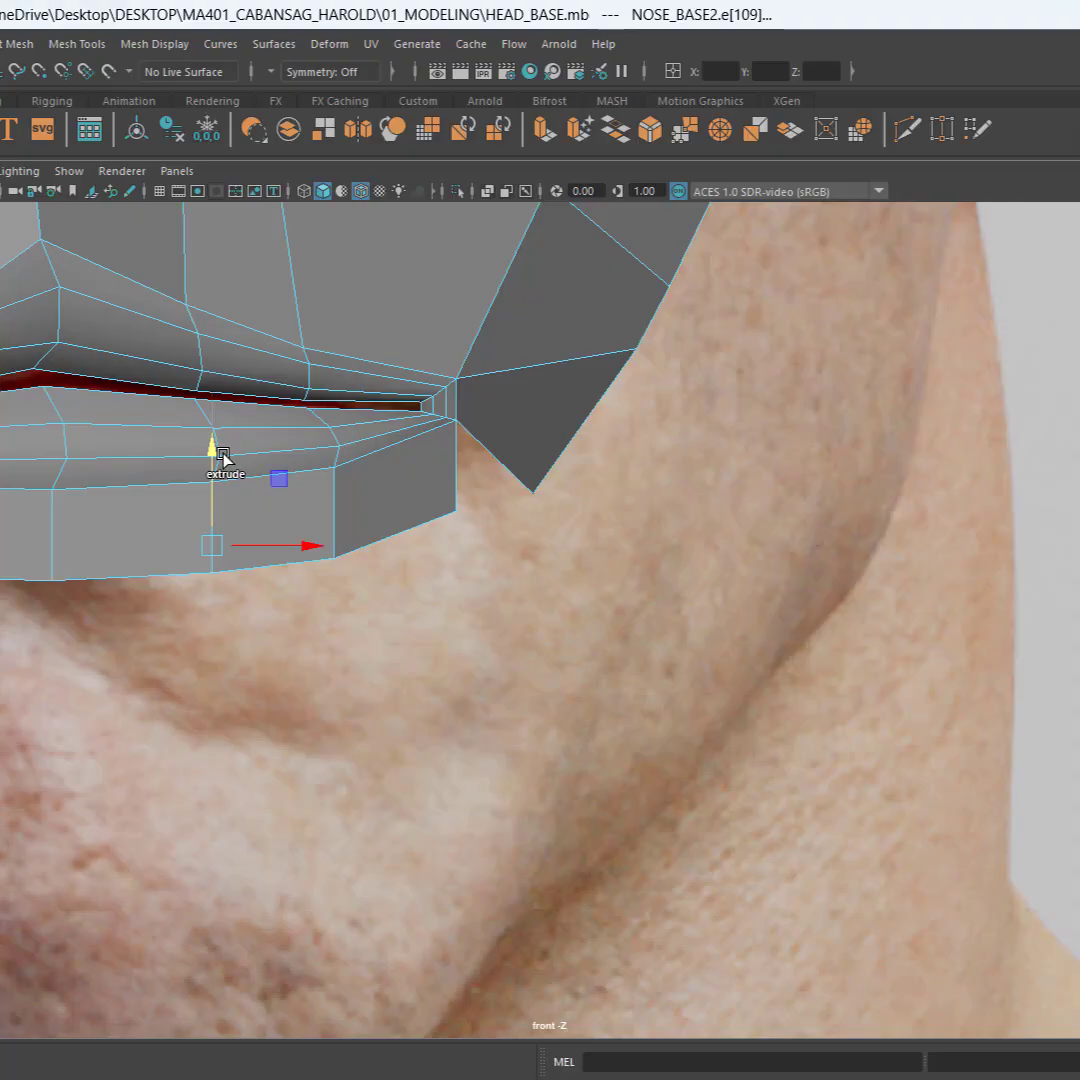
# Step: With X-Ray on and in vertex mode, lower the two vertices beside the new strip's centerline, dropping the outer one further to the chin crease
pyautogui.click(489, 193)
pyautogui.press('F9')
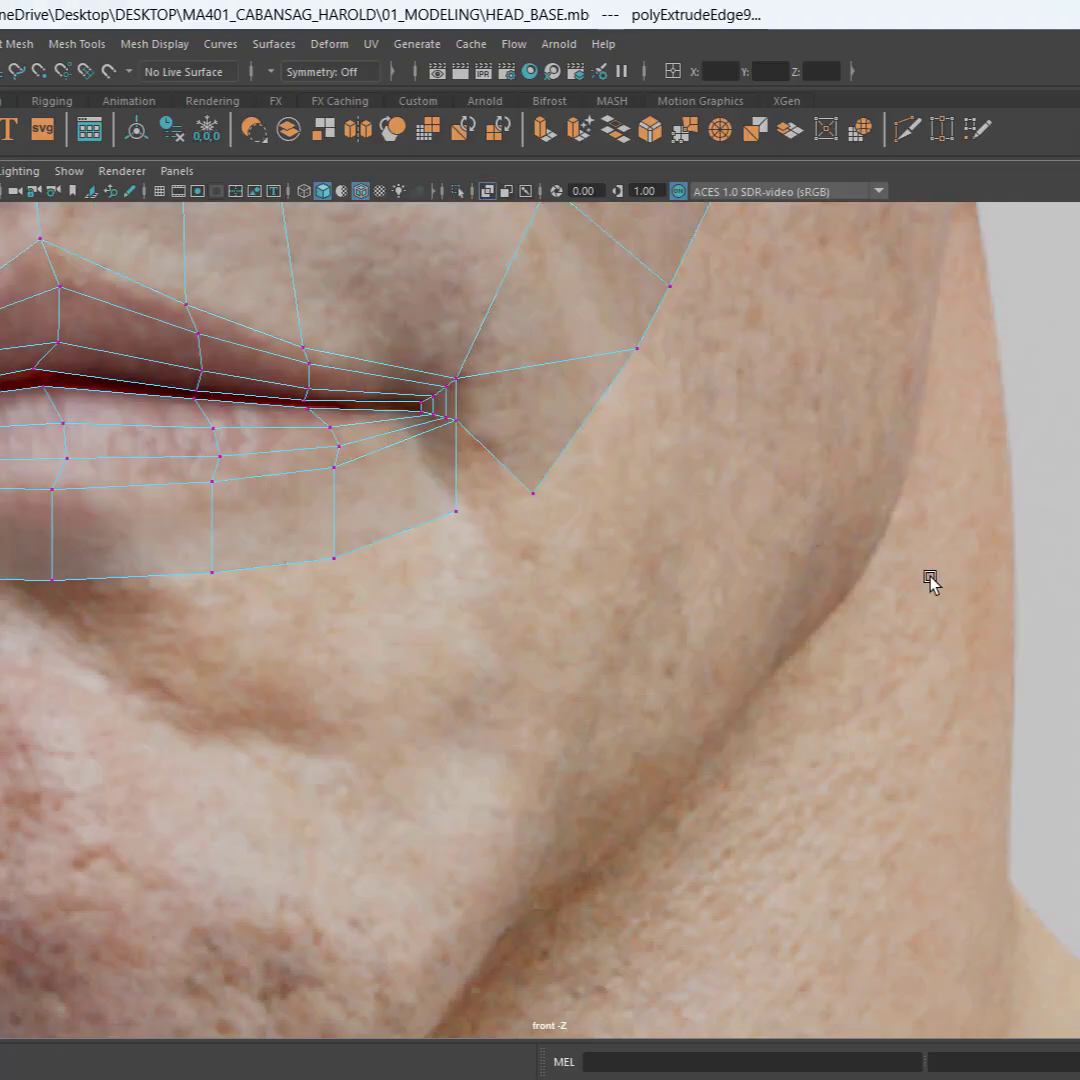
pyautogui.moveTo(31, 711); pyautogui.dragTo(236, 552)
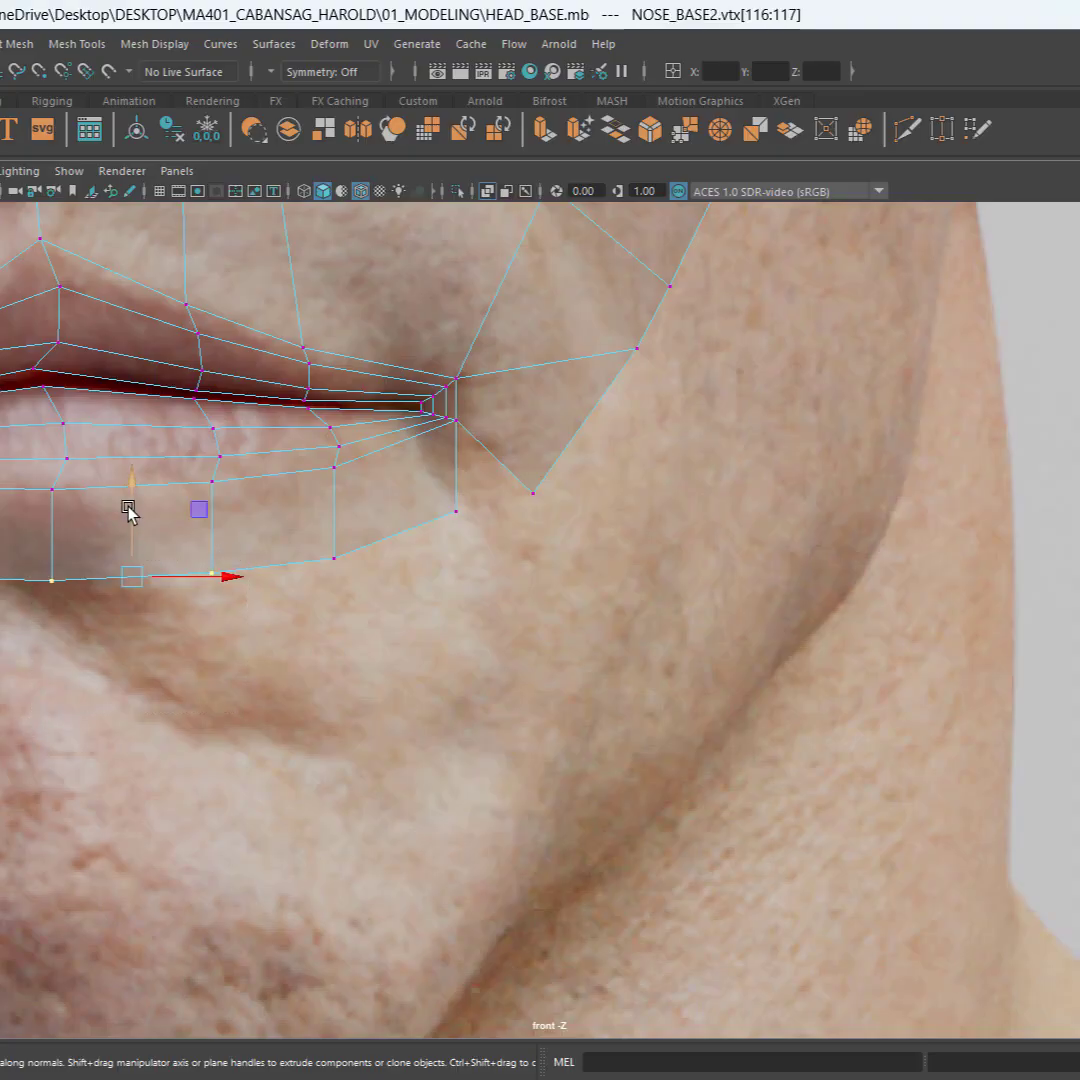
pyautogui.moveTo(128, 510); pyautogui.dragTo(138, 554)
pyautogui.moveTo(139, 777); pyautogui.dragTo(262, 580)
pyautogui.moveTo(200, 547); pyautogui.dragTo(212, 646)
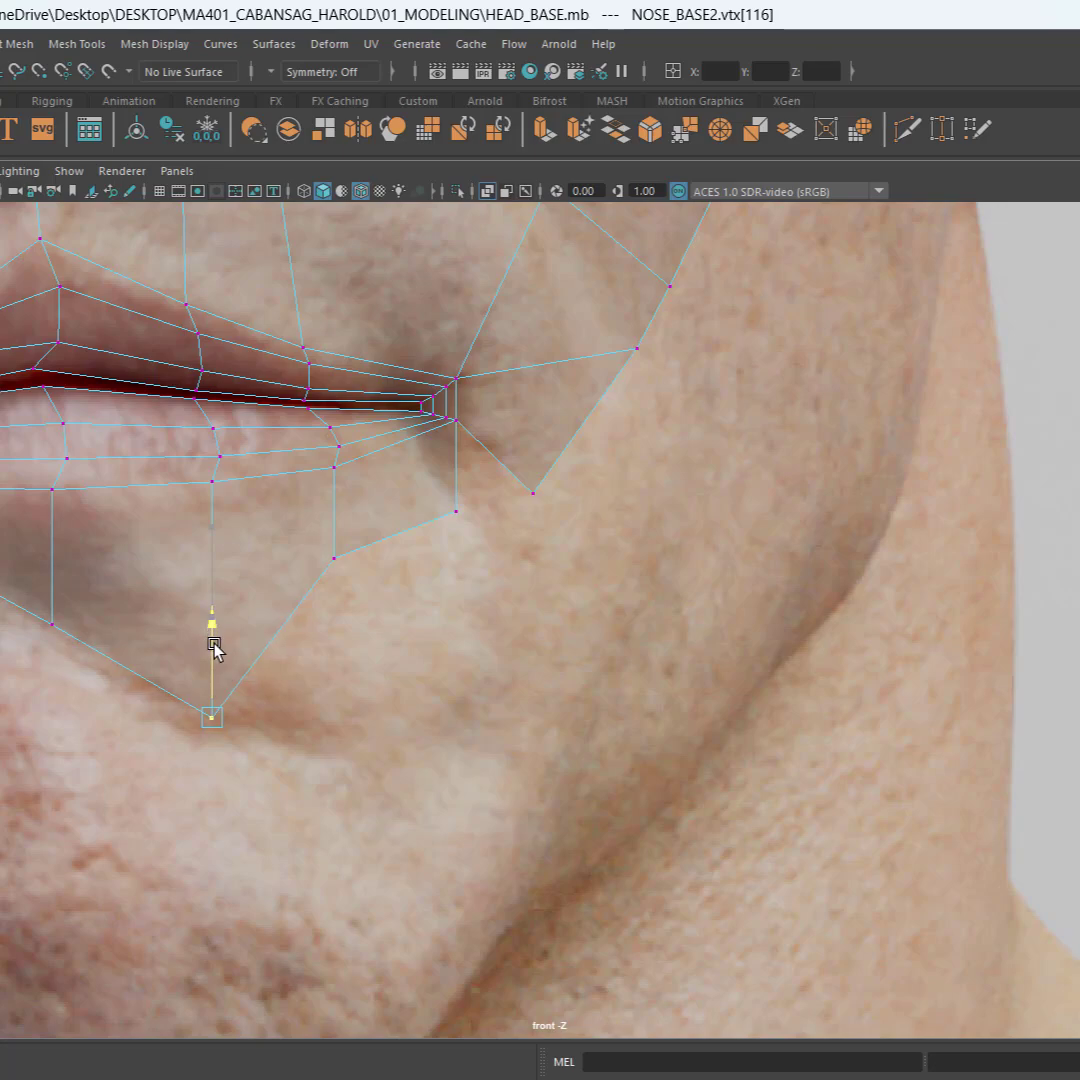
# Step: Shift those two lower vertices outward along the chin crease, and move the strip's next vertex down and outward below the mouth corner
pyautogui.moveTo(29, 655); pyautogui.dragTo(113, 625)
pyautogui.moveTo(160, 794); pyautogui.dragTo(256, 646)
pyautogui.moveTo(268, 721); pyautogui.dragTo(312, 720)
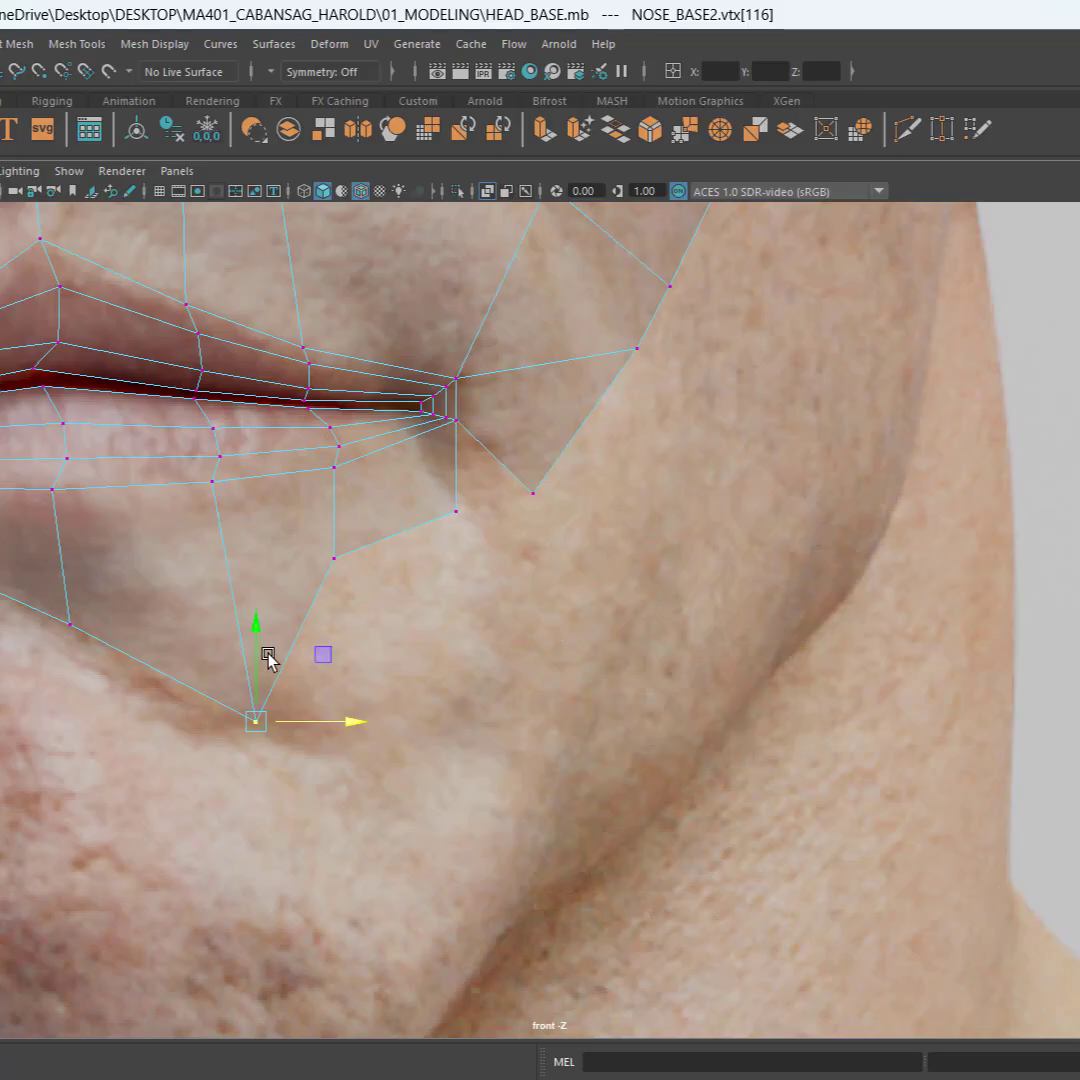
pyautogui.click(222, 643)
pyautogui.moveTo(228, 748); pyautogui.dragTo(314, 673)
pyautogui.moveTo(291, 514); pyautogui.dragTo(378, 606)
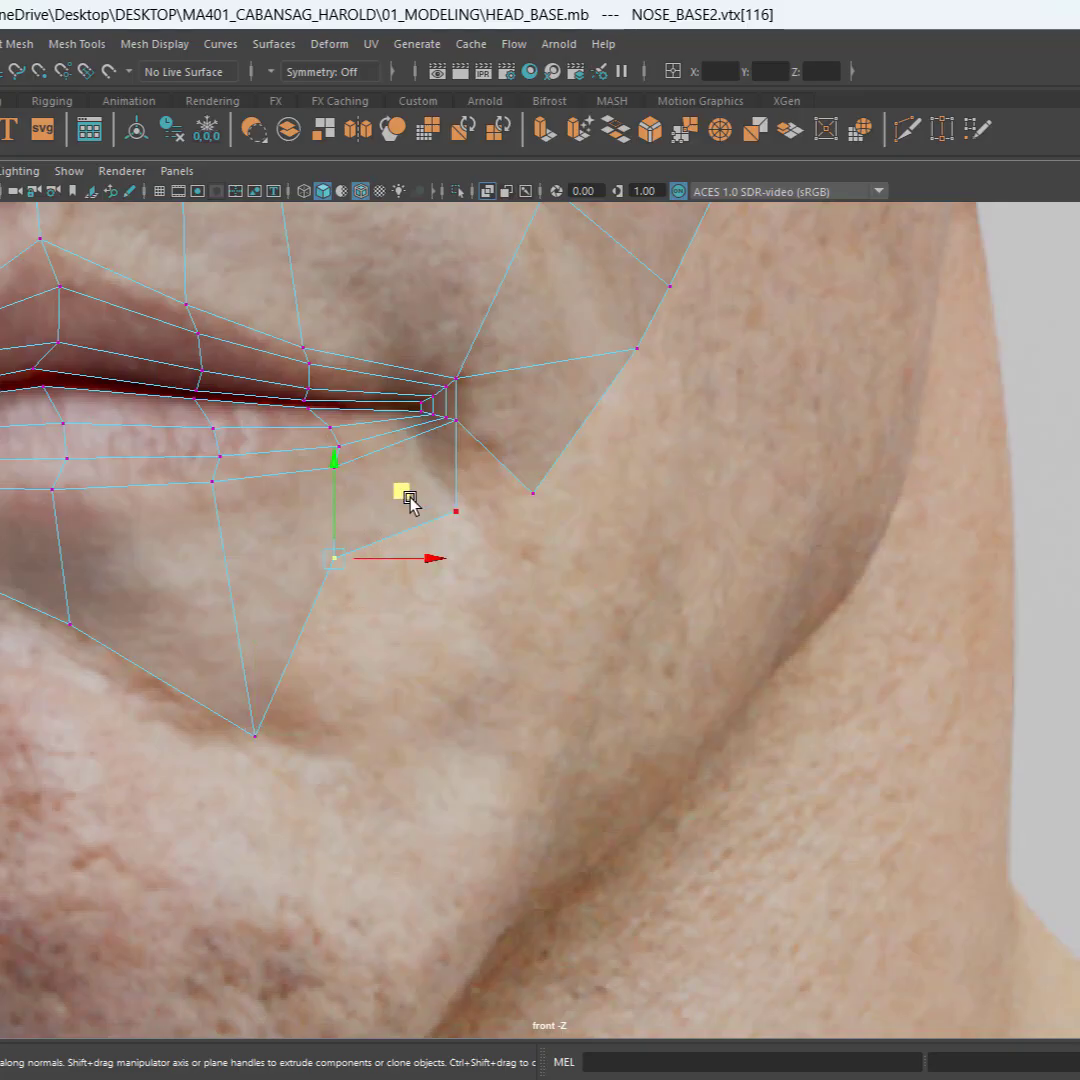
pyautogui.moveTo(409, 500); pyautogui.dragTo(487, 662)
# Step: Merge the strip's outermost bottom vertex into the cheek border's lowest vertex with the Target Weld tool
pyautogui.moveTo(481, 500); pyautogui.dragTo(434, 547)
pyautogui.press('ctrl')
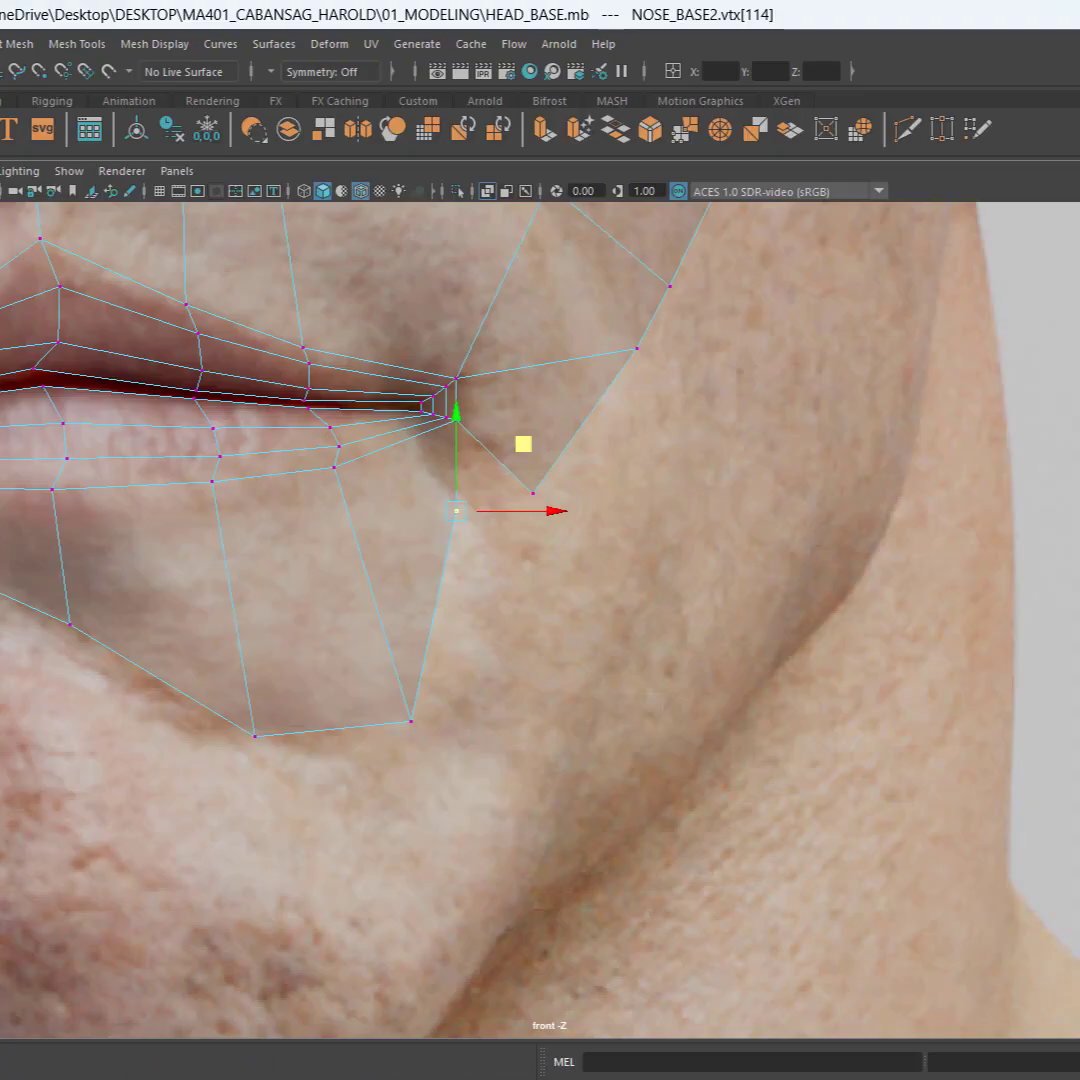
pyautogui.press('g')
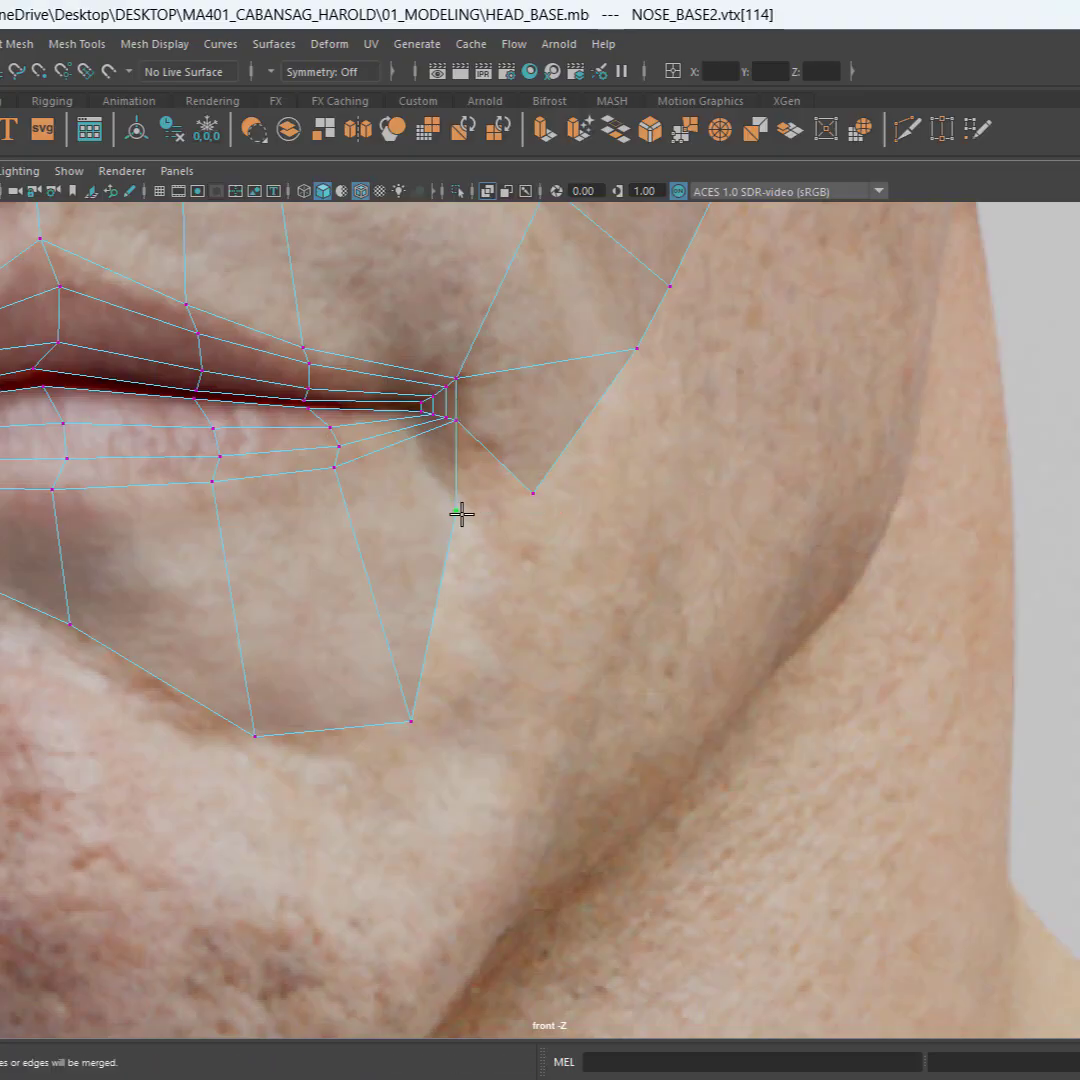
pyautogui.moveTo(456, 511); pyautogui.dragTo(535, 500)
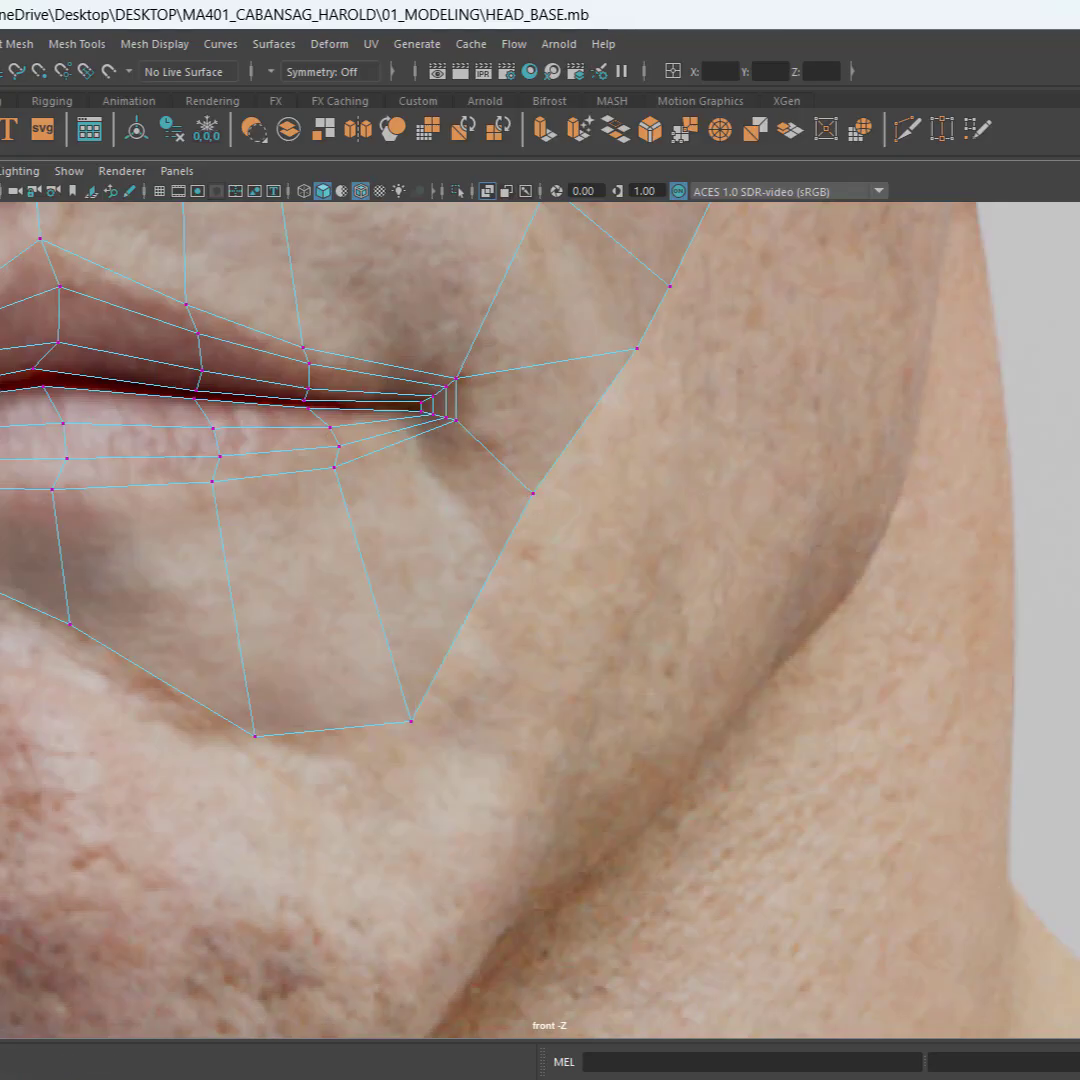
# Step: Move the merged vertex outward onto the cheek, just below the level of the mouth corner
pyautogui.click(533, 495)
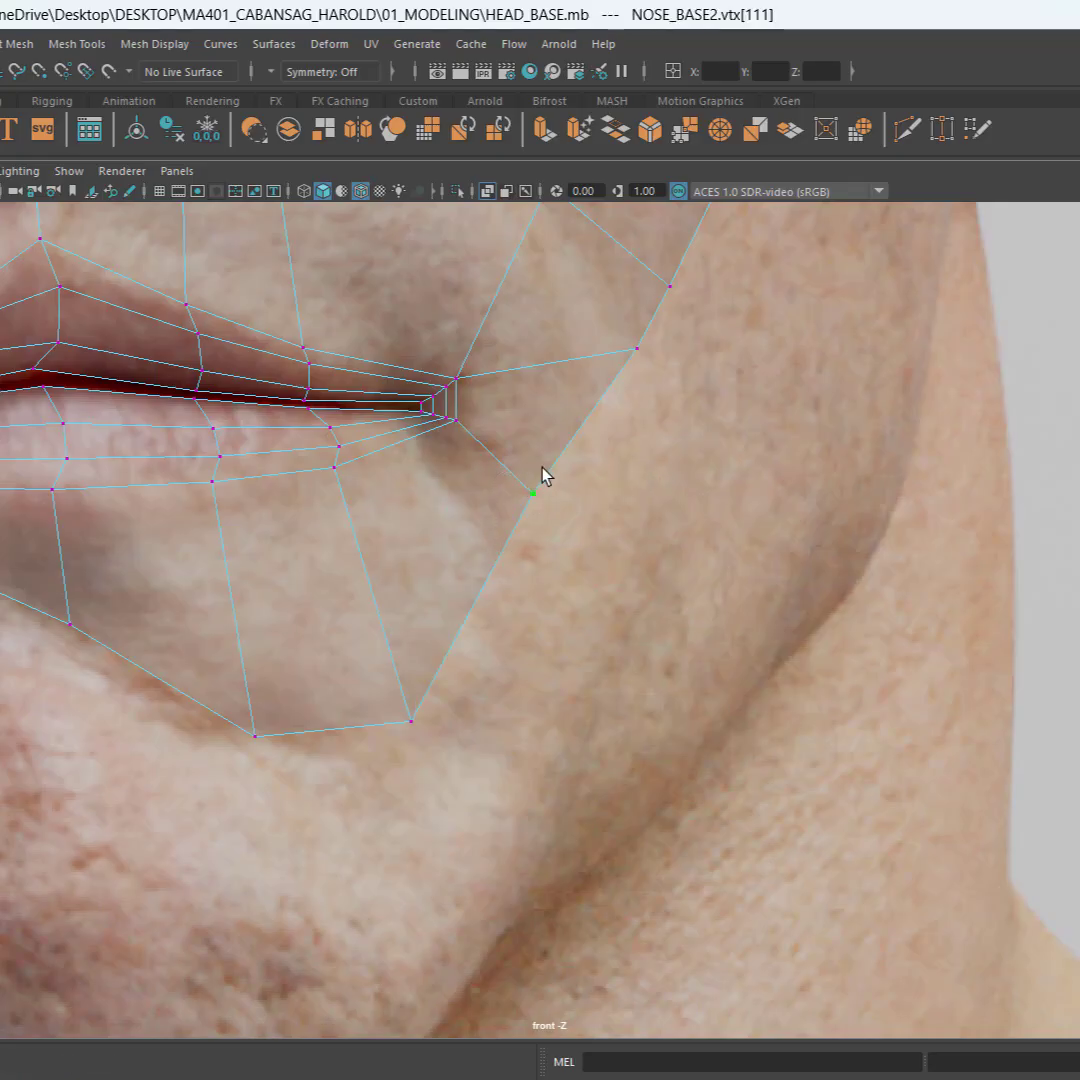
pyautogui.press('w')
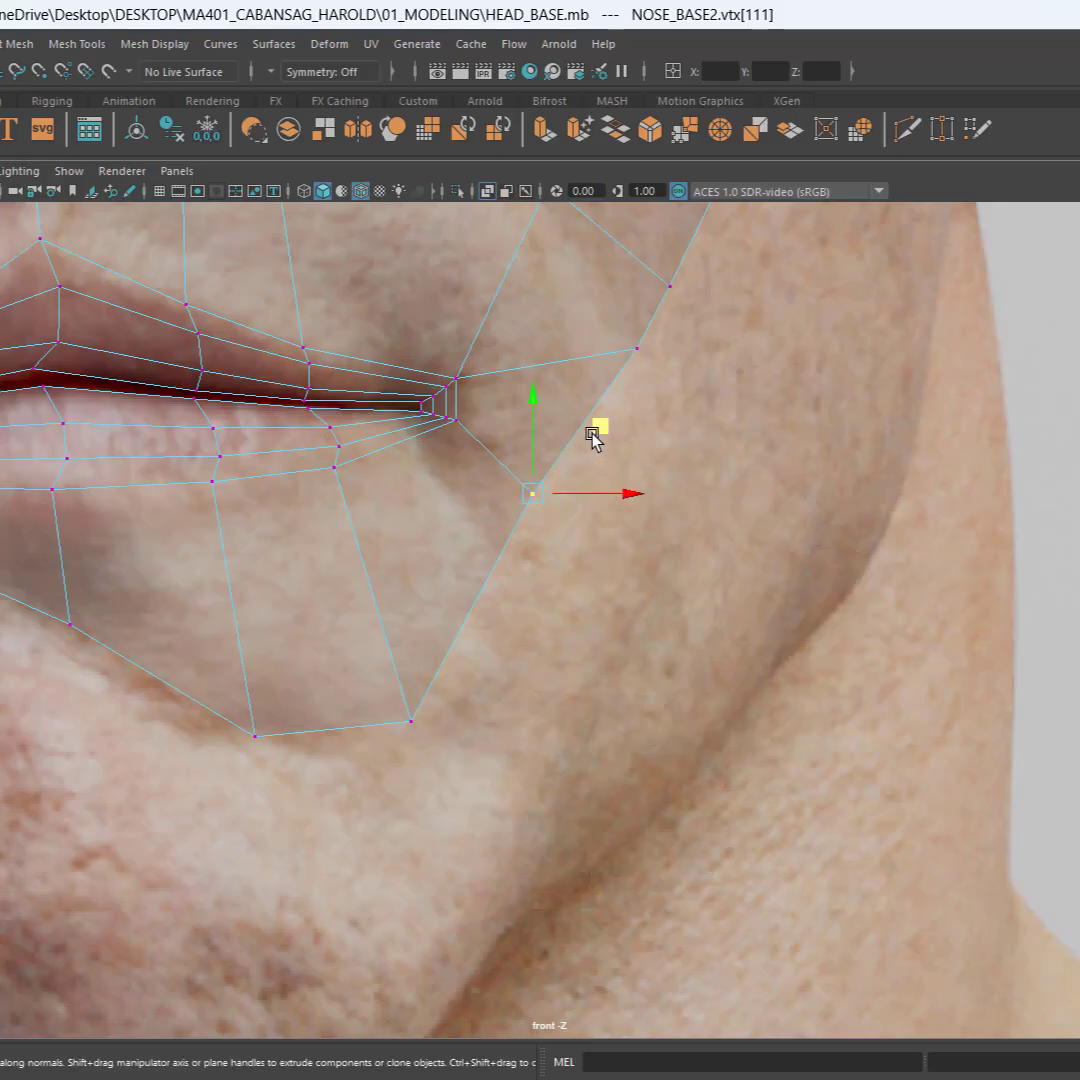
pyautogui.moveTo(595, 434); pyautogui.dragTo(621, 462, button='middle')
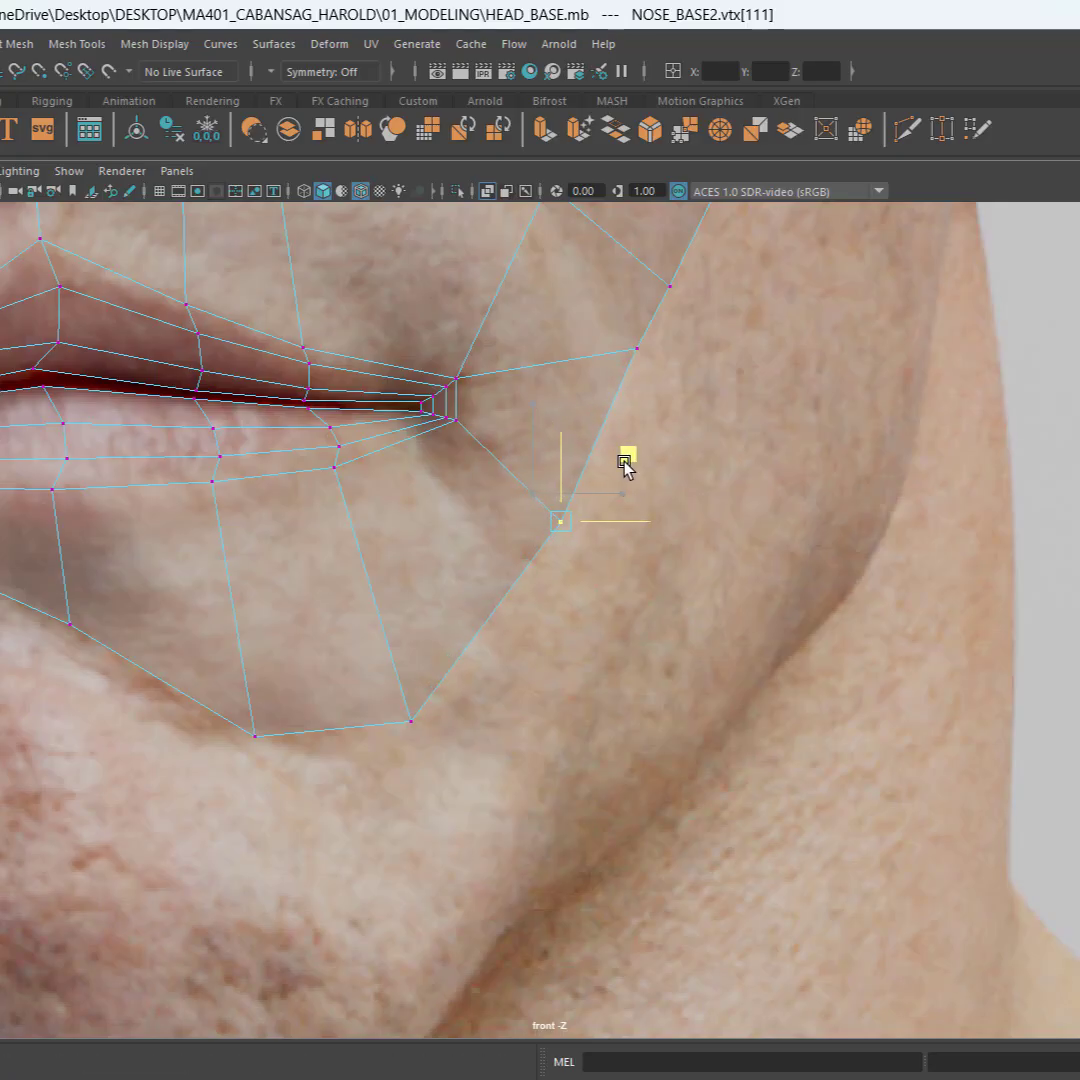
pyautogui.scroll(-5, 632, 629)
pyautogui.scroll(3, 624, 634)
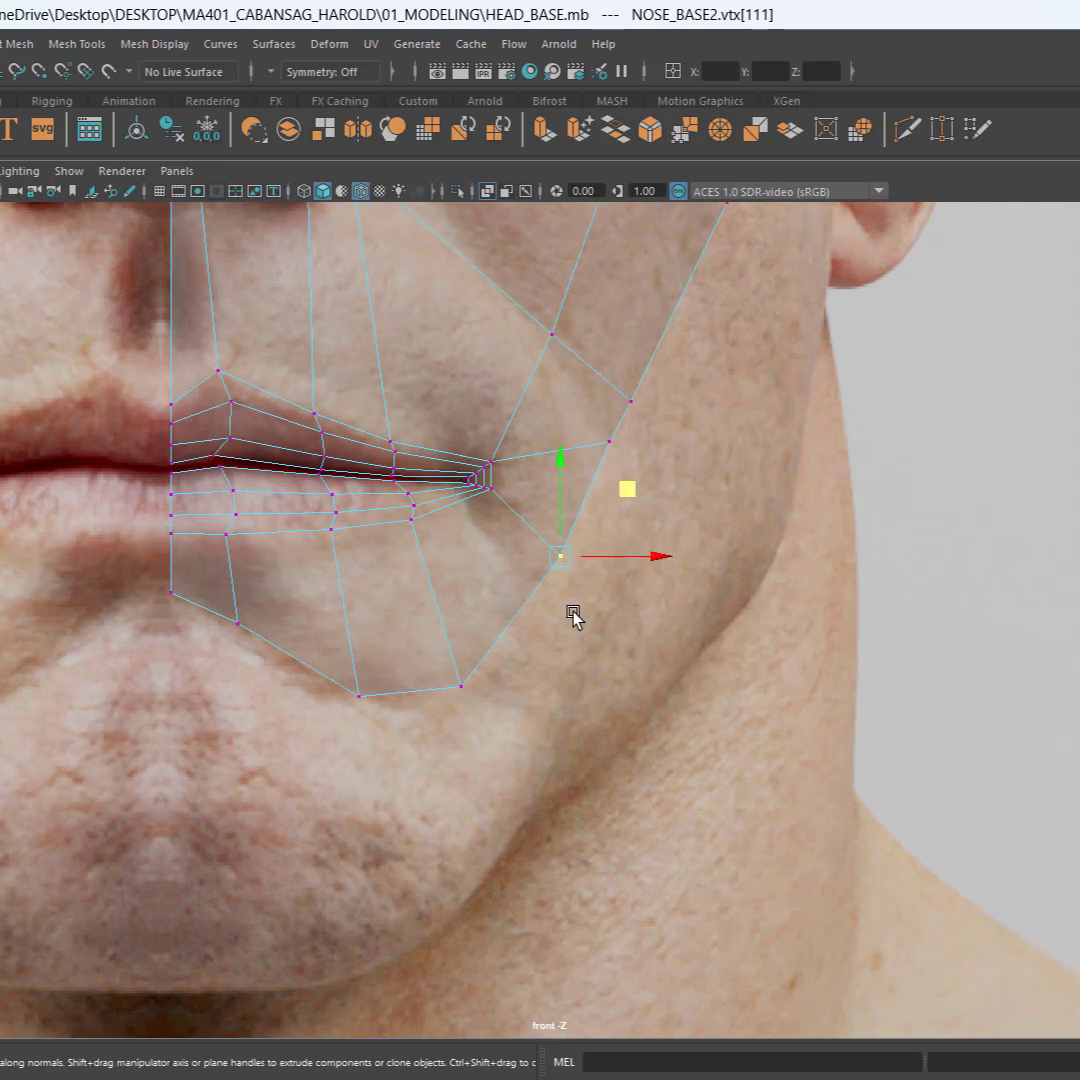
pyautogui.scroll(3, 573, 616)
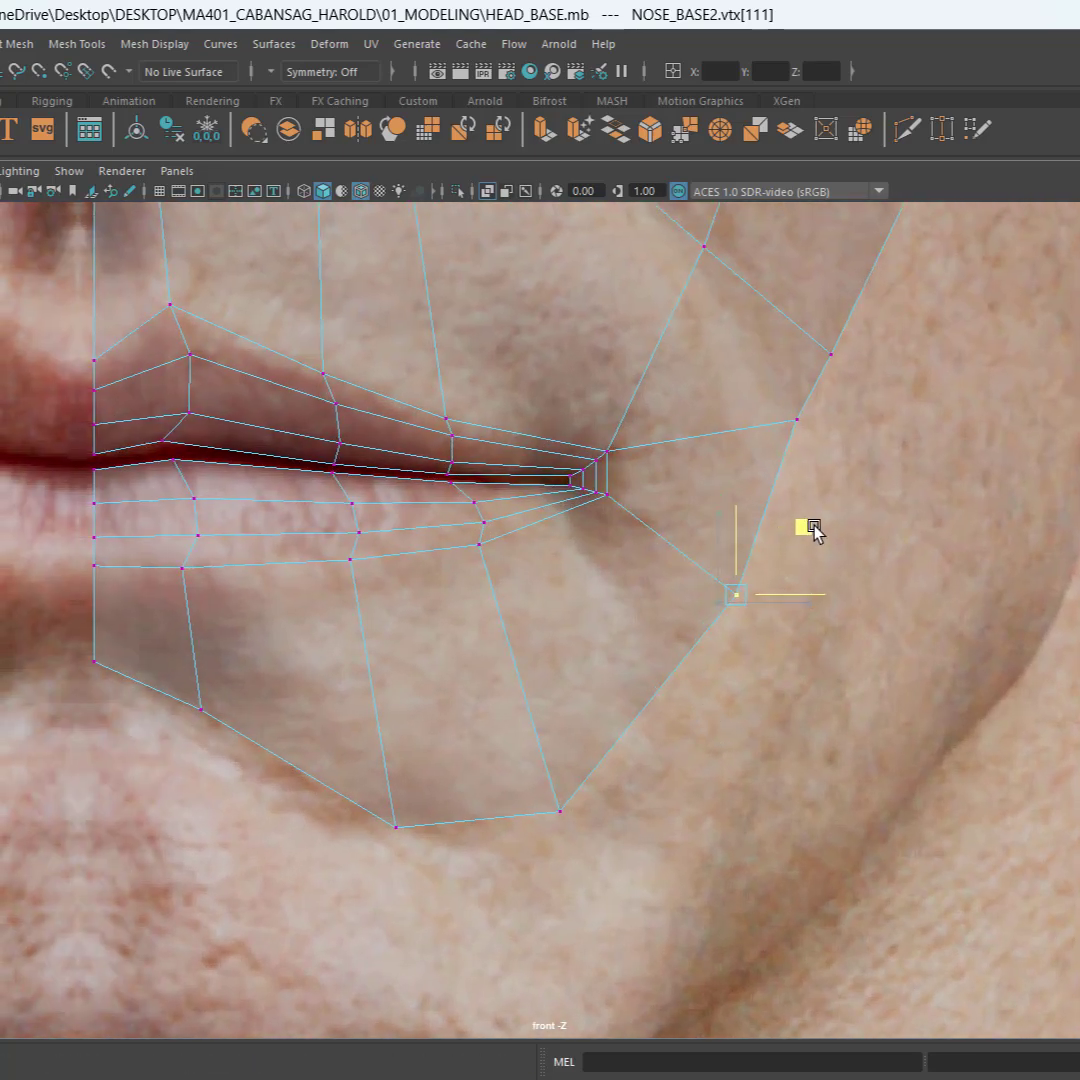
pyautogui.moveTo(813, 530); pyautogui.dragTo(820, 497, button='middle')
# Step: Spread the lower strip's three bottom vertices outward, lowering the two nearer the centerline slightly along the chin crease, and save the scene
pyautogui.moveTo(675, 745); pyautogui.dragTo(500, 850)
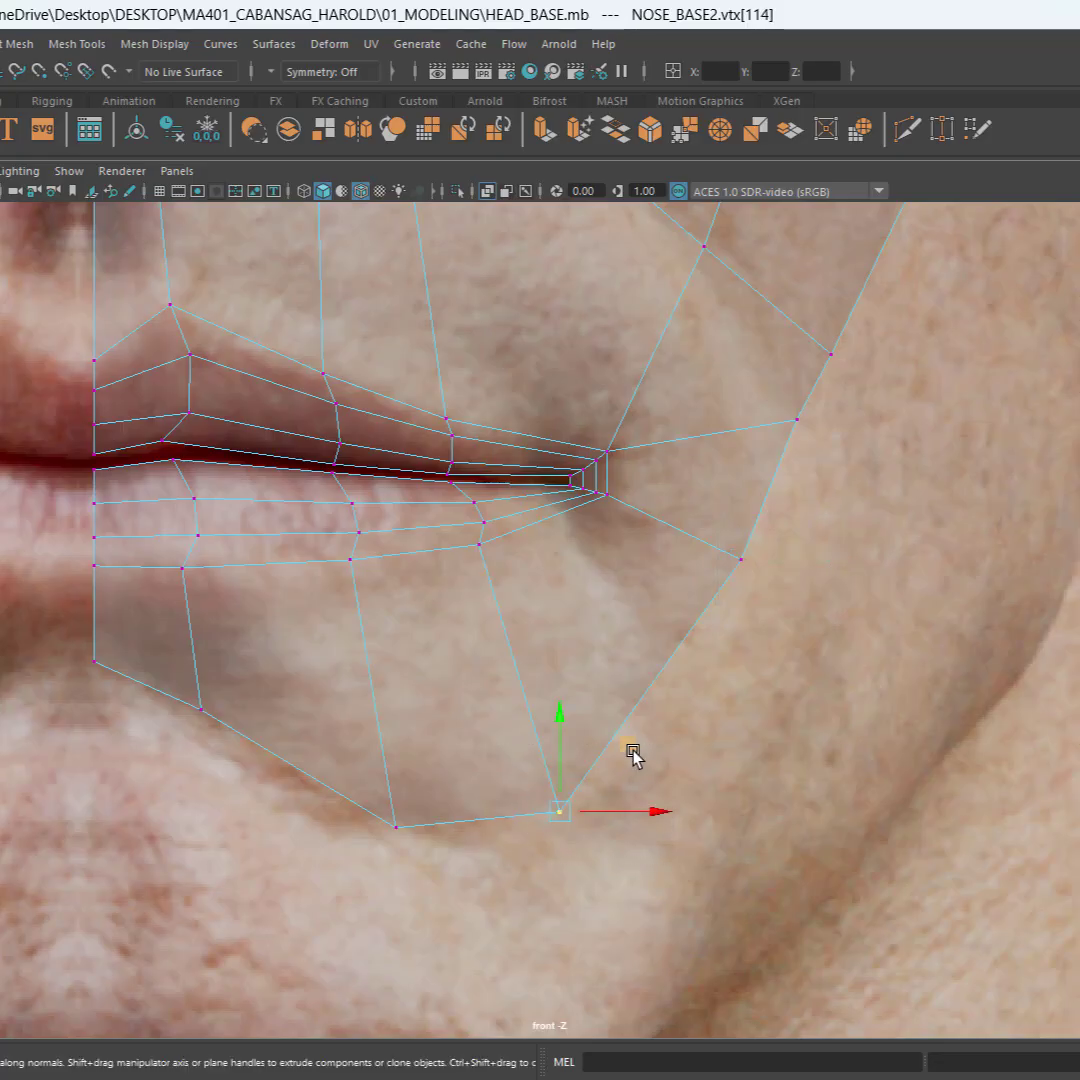
pyautogui.moveTo(632, 752); pyautogui.dragTo(673, 755, button='middle')
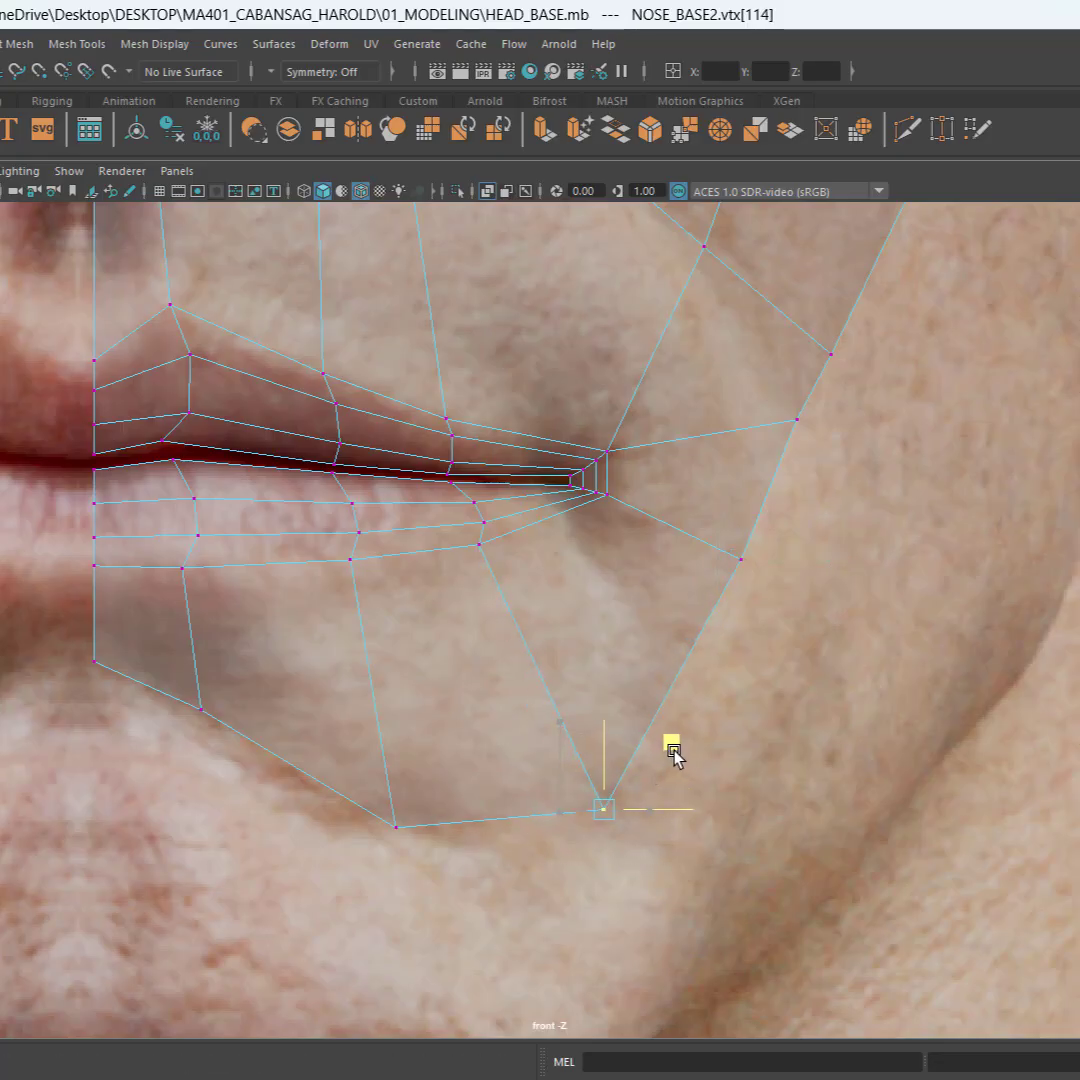
pyautogui.click(463, 750)
pyautogui.moveTo(465, 759); pyautogui.dragTo(501, 776, button='middle')
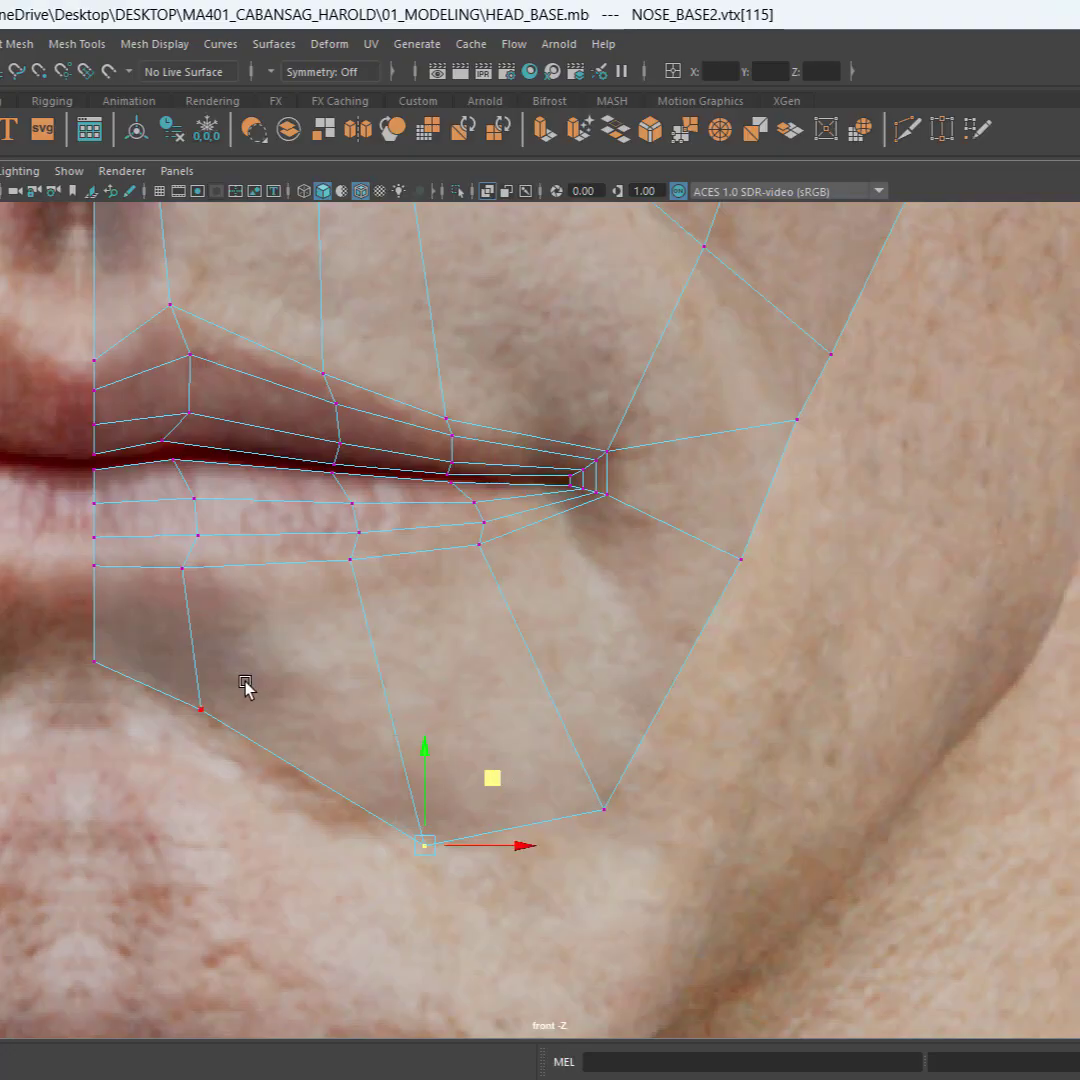
pyautogui.click(245, 683)
pyautogui.moveTo(287, 641); pyautogui.dragTo(286, 659, button='middle')
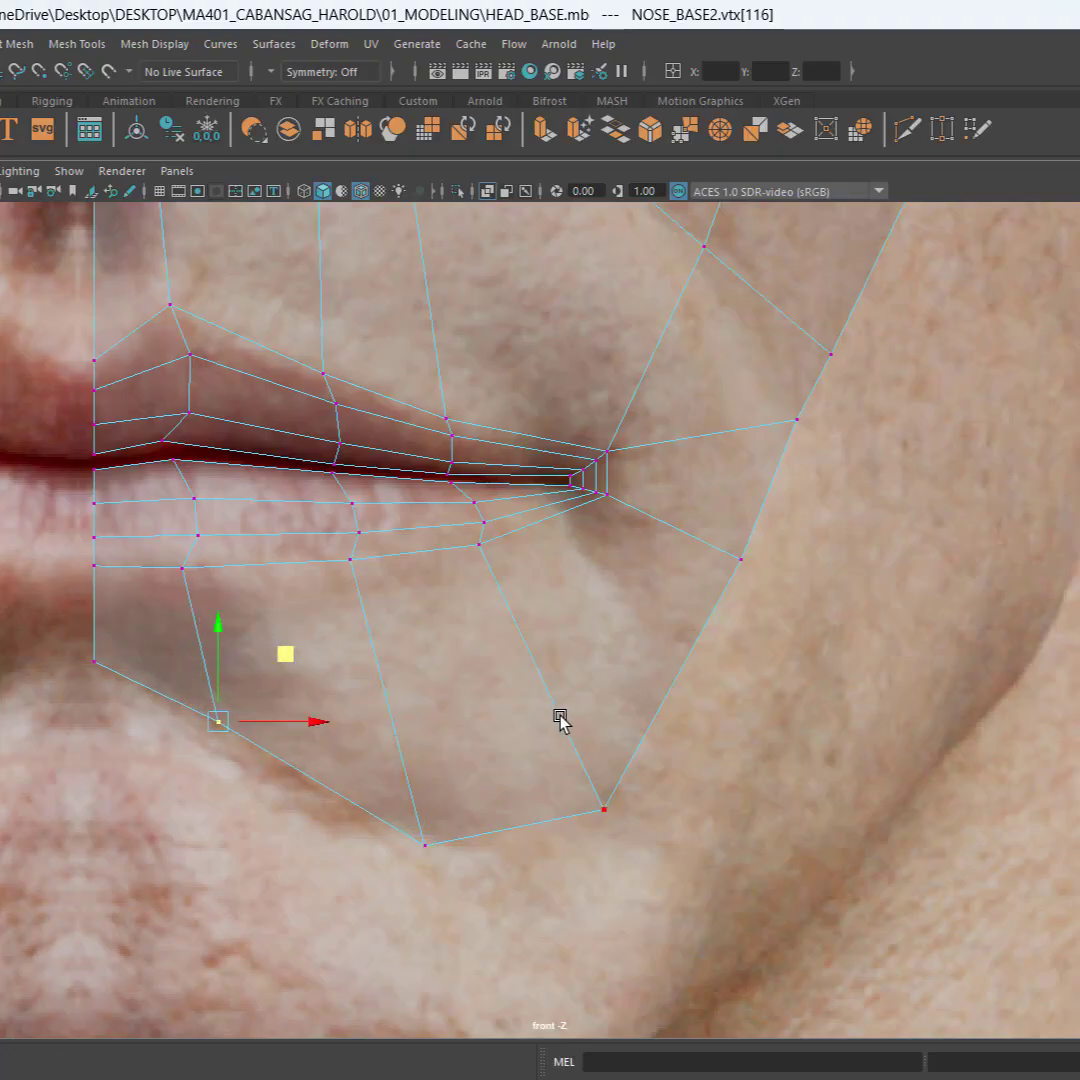
pyautogui.hotkey('ctrl', 's')
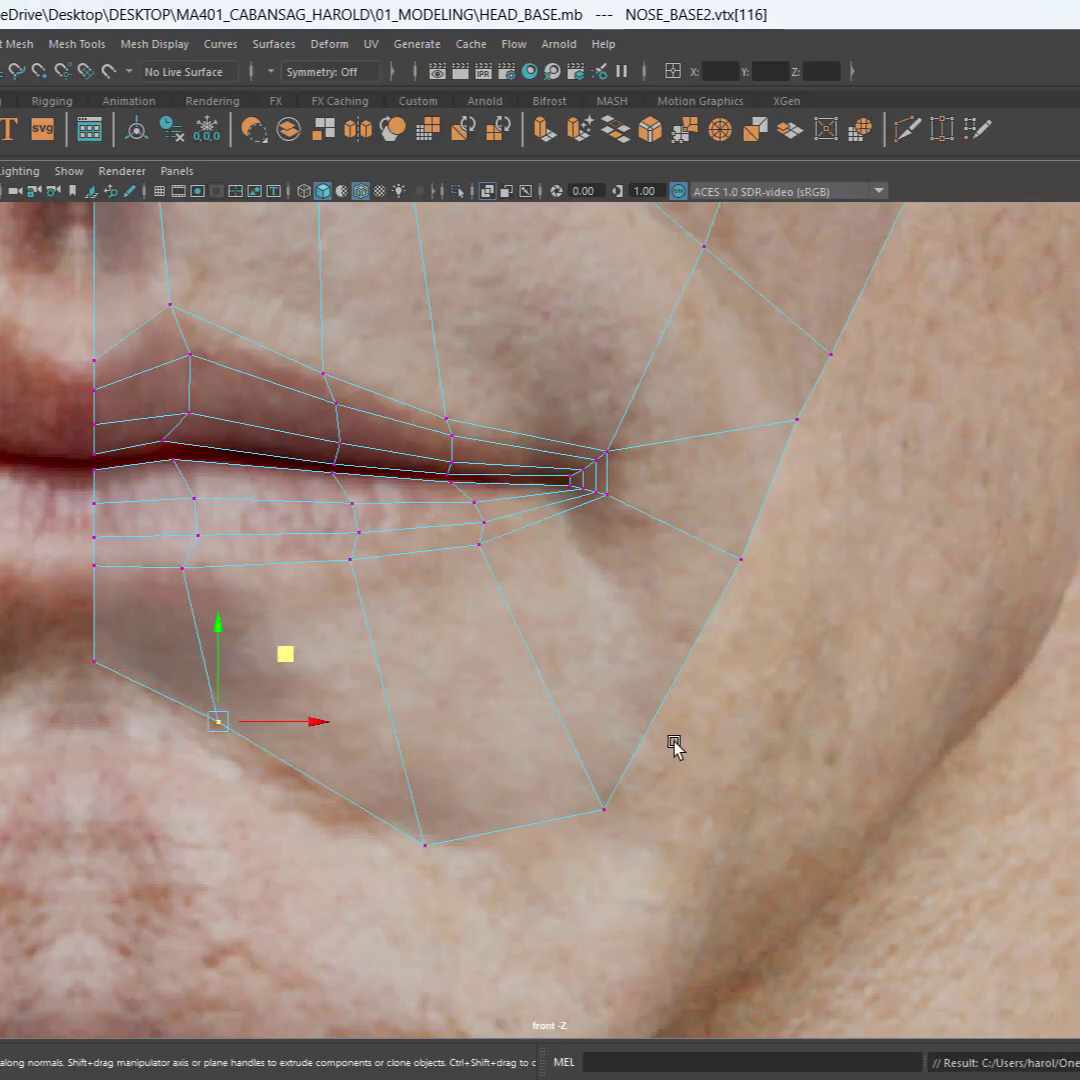
# Step: In the side view, move the lower strip's two outer bottom vertices backward in depth to follow the cheek below the mouth corner
pyautogui.scroll(-3, 674, 747)
pyautogui.press('space')
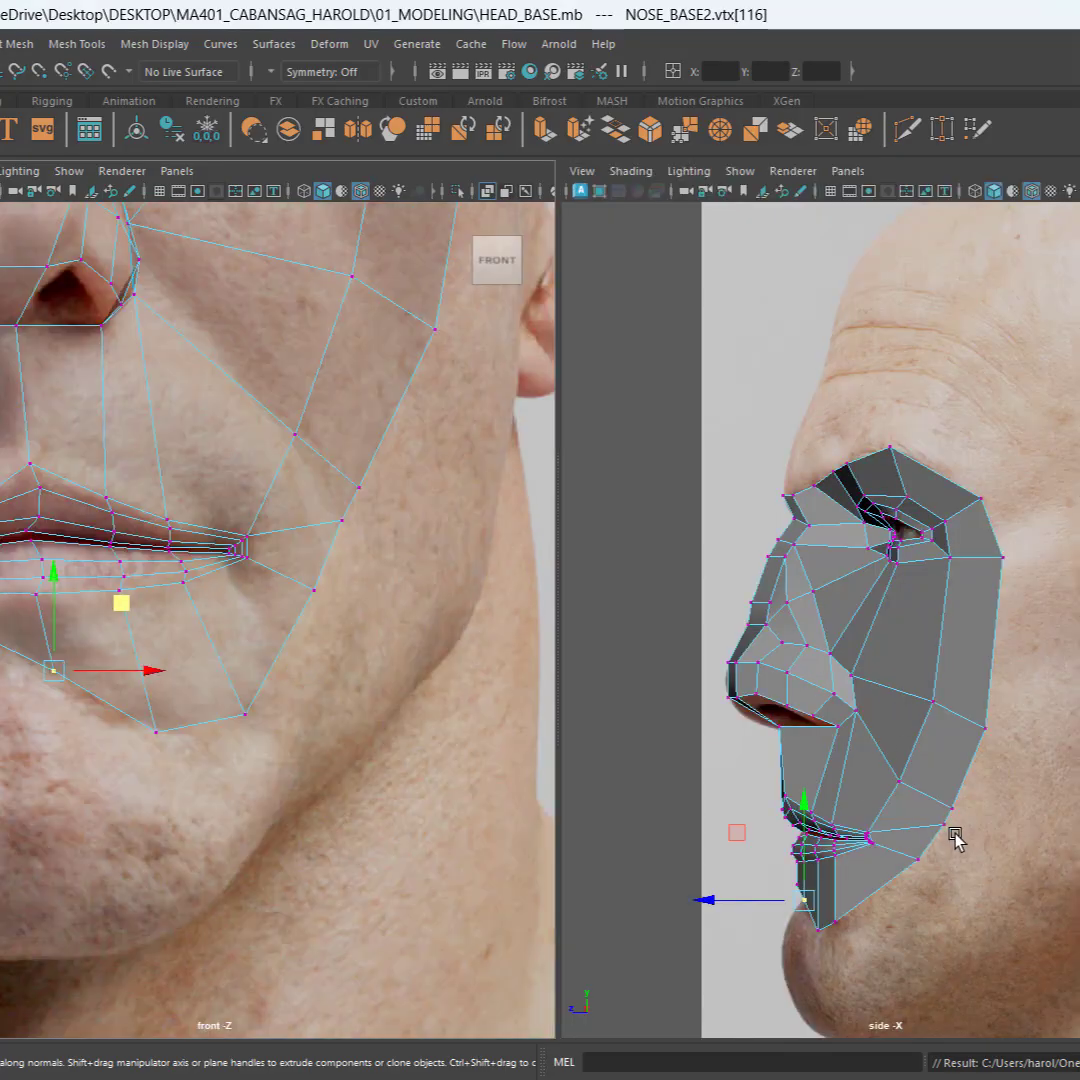
pyautogui.scroll(2, 951, 834)
pyautogui.keyDown('alt'); pyautogui.moveTo(900, 882); pyautogui.dragTo(930, 661, button='middle'); pyautogui.keyUp('alt')
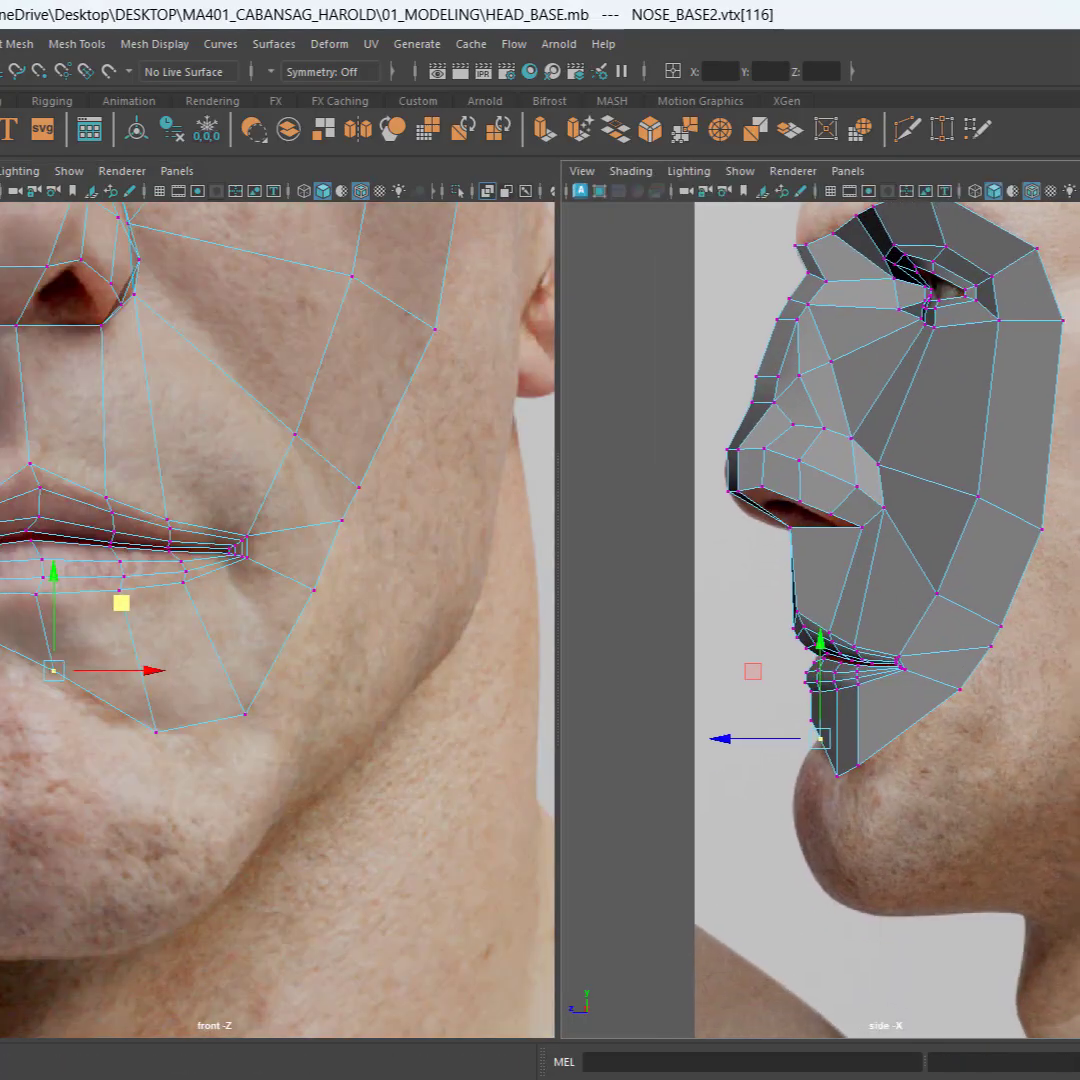
pyautogui.scroll(4, 880, 742)
pyautogui.keyDown('alt'); pyautogui.moveTo(882, 860); pyautogui.dragTo(867, 598, button='middle'); pyautogui.keyUp('alt')
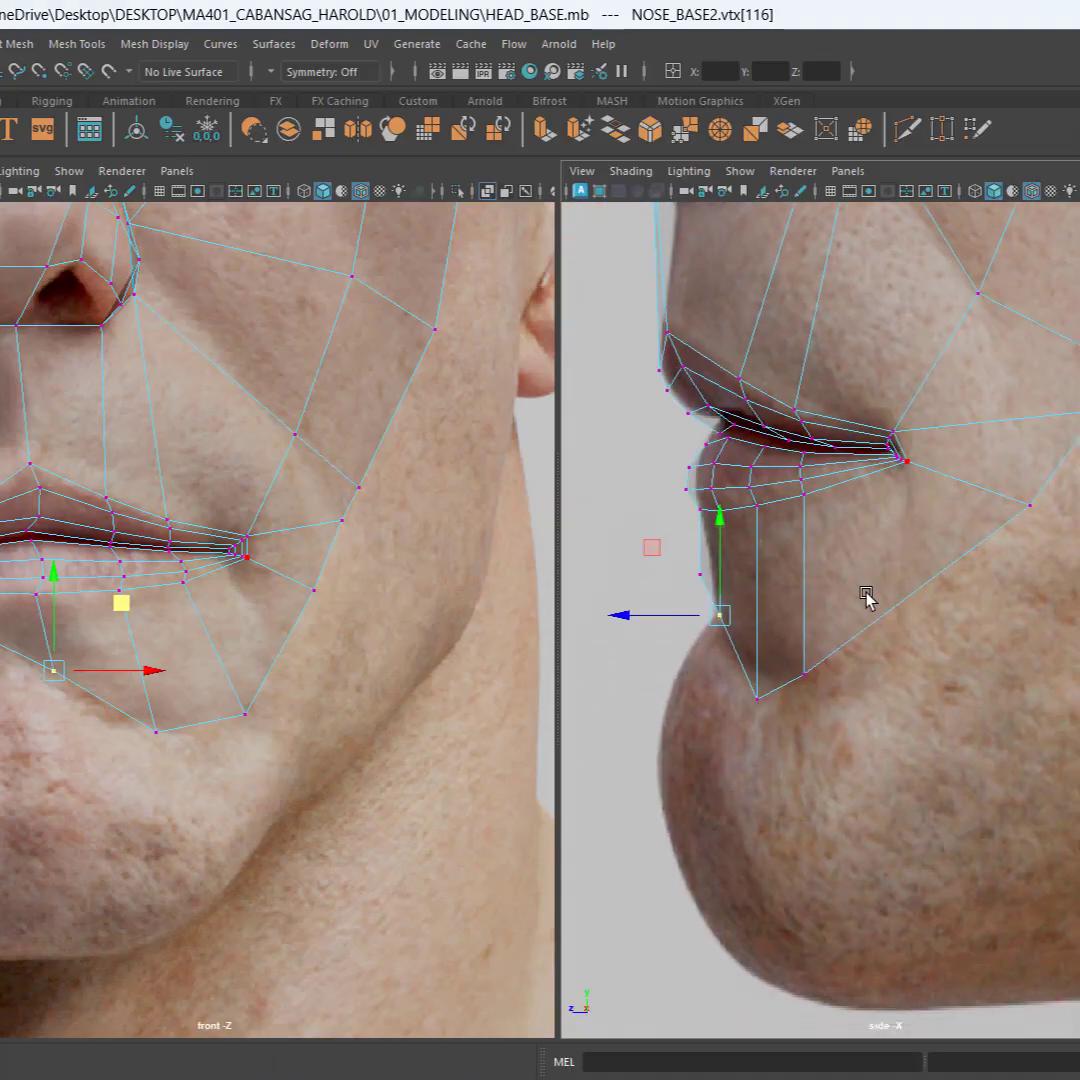
pyautogui.click(792, 712)
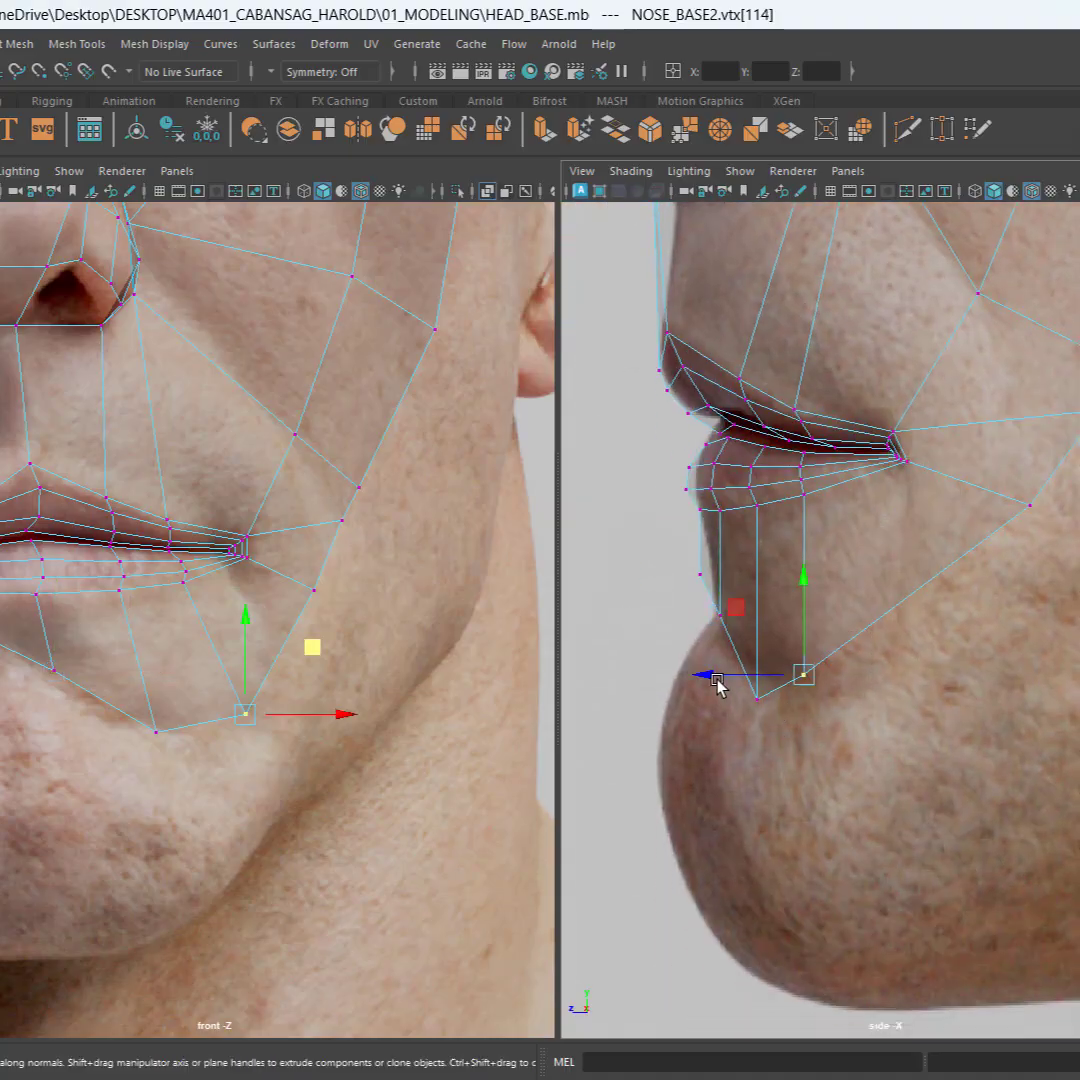
pyautogui.moveTo(710, 675); pyautogui.dragTo(802, 657)
pyautogui.moveTo(723, 745); pyautogui.dragTo(813, 670)
pyautogui.moveTo(685, 700); pyautogui.dragTo(724, 692)
# Step: Fit the strip's bottom vertex nearest the centerline to the crease above the chin in the side view, and save the scene
pyautogui.click(725, 612)
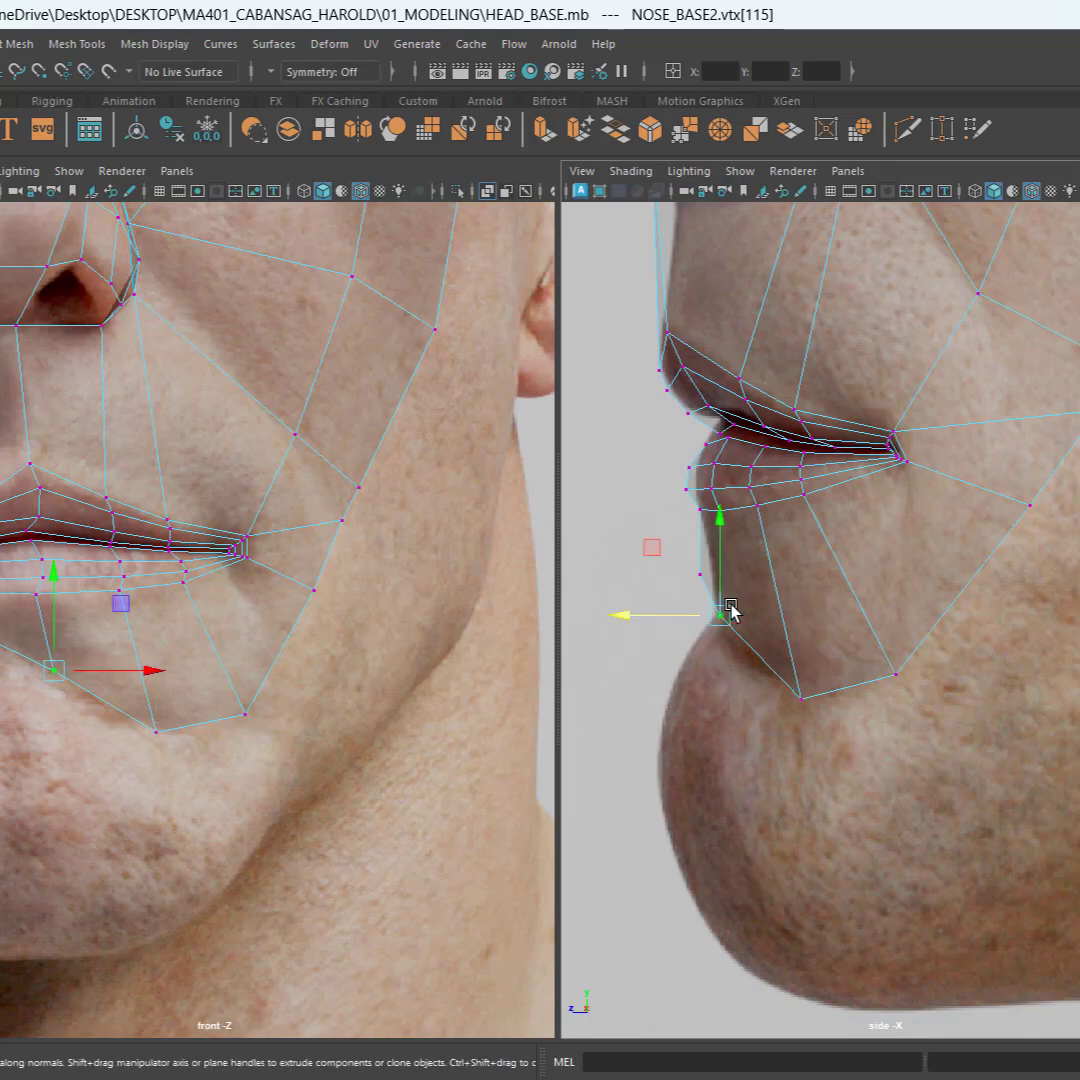
pyautogui.moveTo(660, 620)
pyautogui.mouseDown()
pyautogui.moveTo(685, 627)
pyautogui.moveTo(675, 638)
pyautogui.mouseUp()
pyautogui.scroll(-5, 862, 657)
pyautogui.scroll(4, 870, 630)
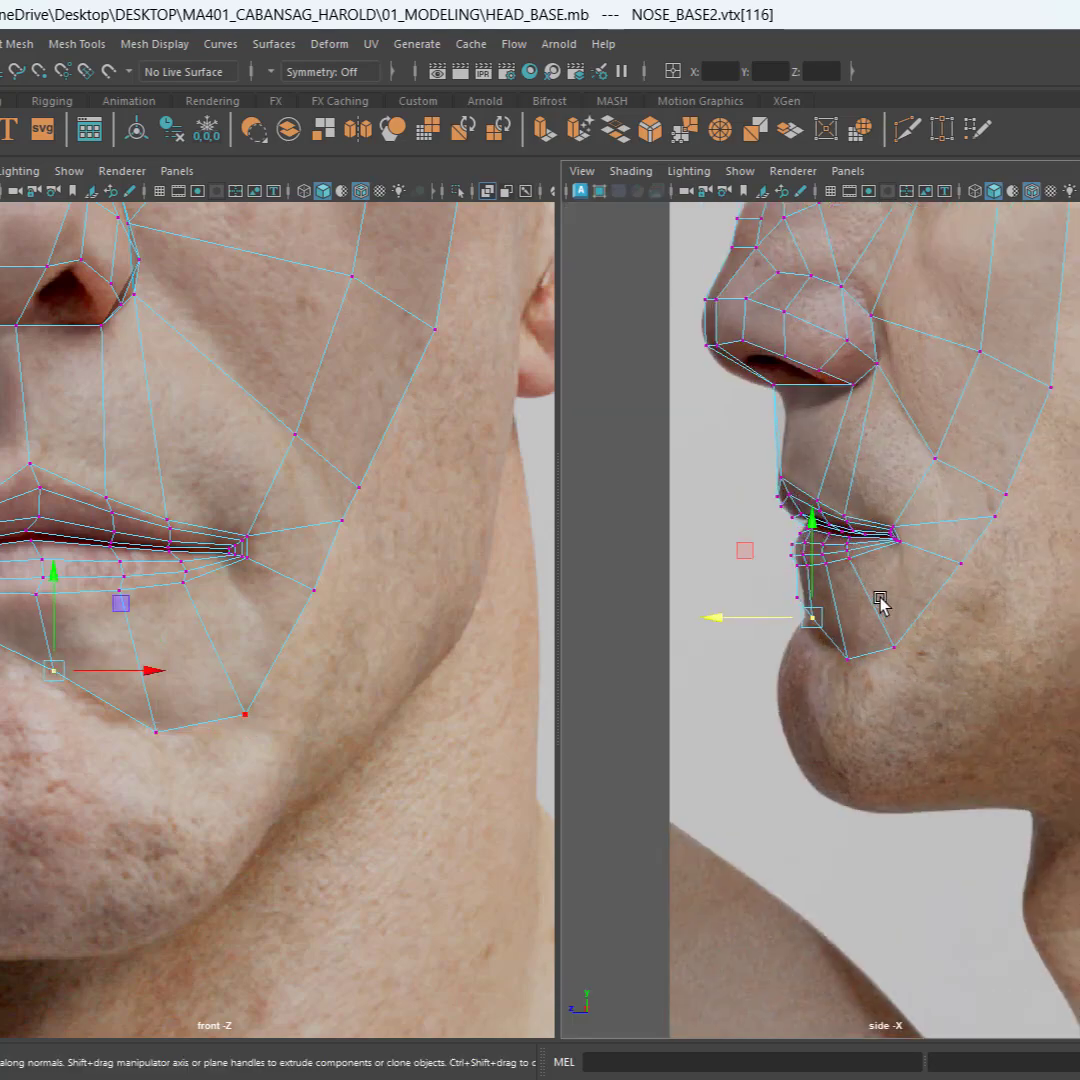
pyautogui.scroll(2, 900, 680)
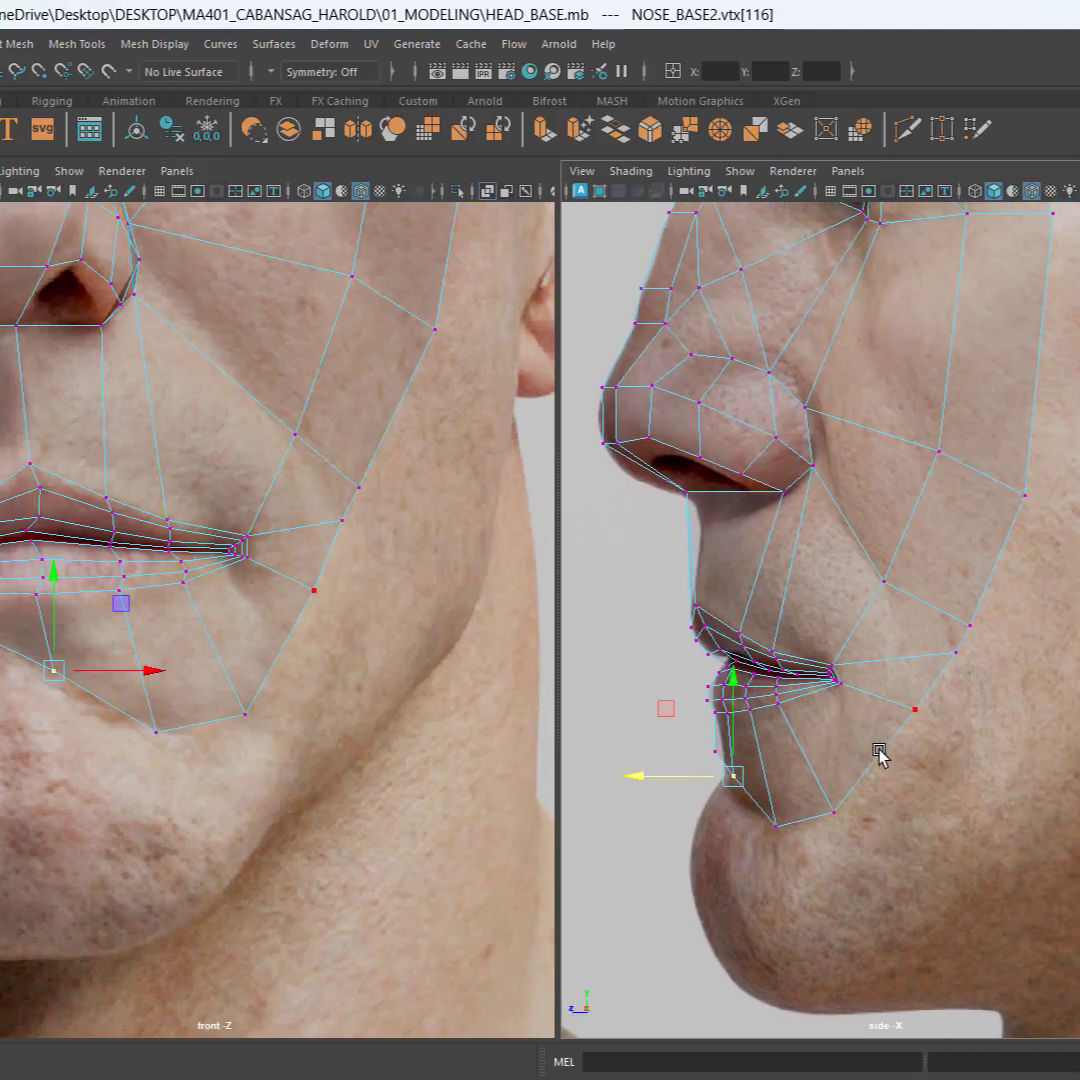
pyautogui.keyDown('alt'); pyautogui.moveTo(879, 750); pyautogui.dragTo(879, 756, button='middle'); pyautogui.keyUp('alt')
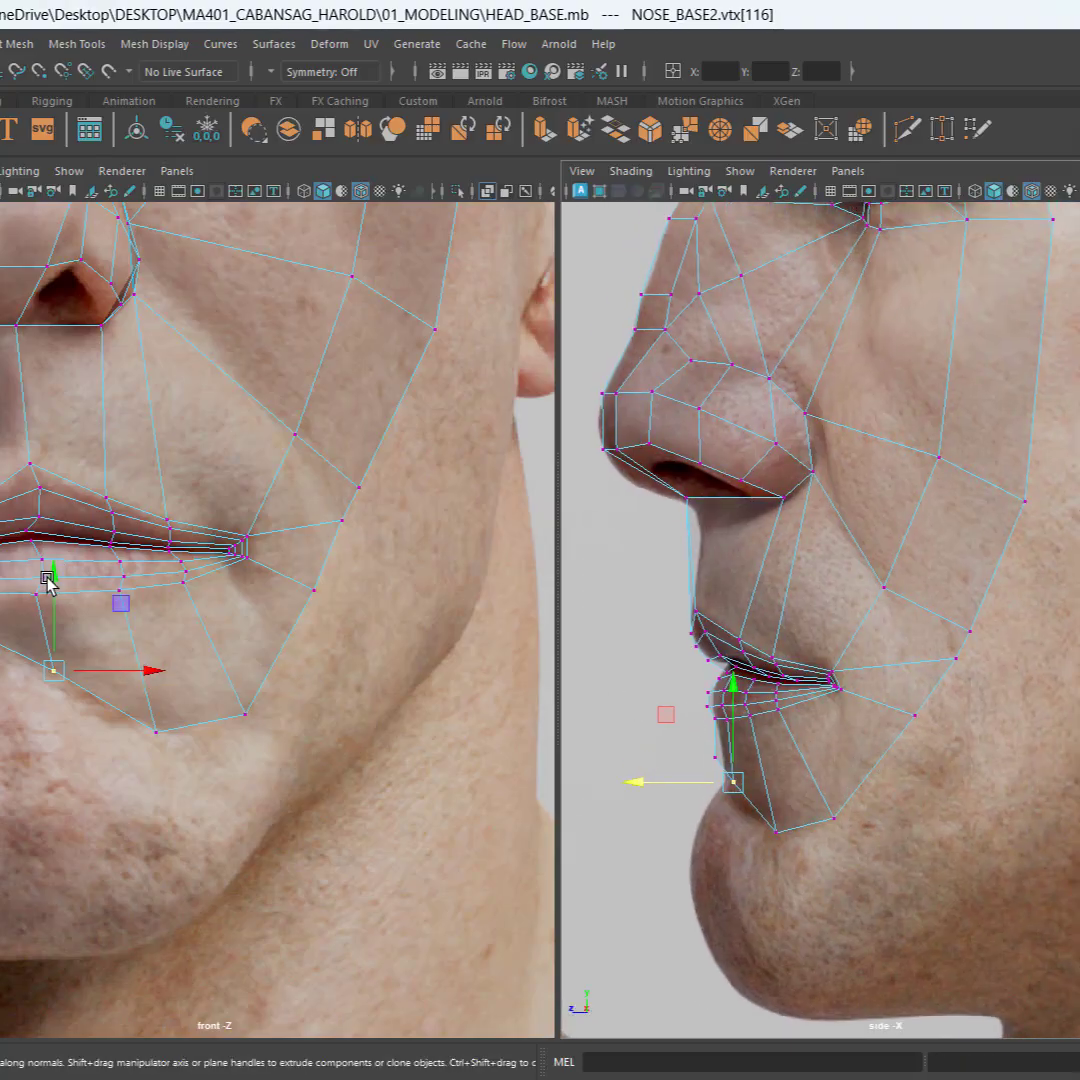
pyautogui.click(400, 755)
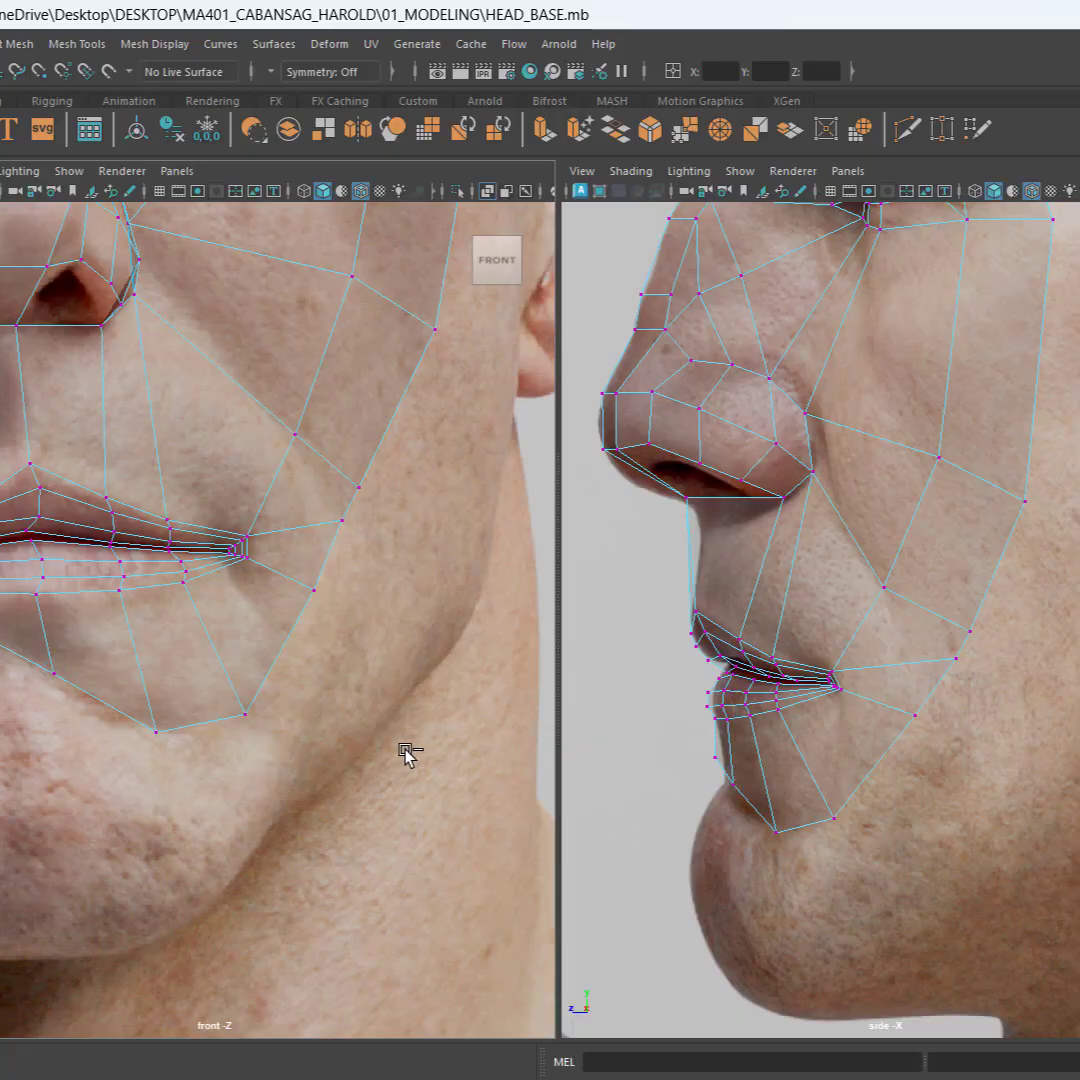
pyautogui.hotkey('ctrl', 's')
# Step: Save the scene again, and switch the mesh to face selection with X-ray display off in the front view
pyautogui.scroll(-5, 383, 697)
pyautogui.scroll(-4, 888, 640)
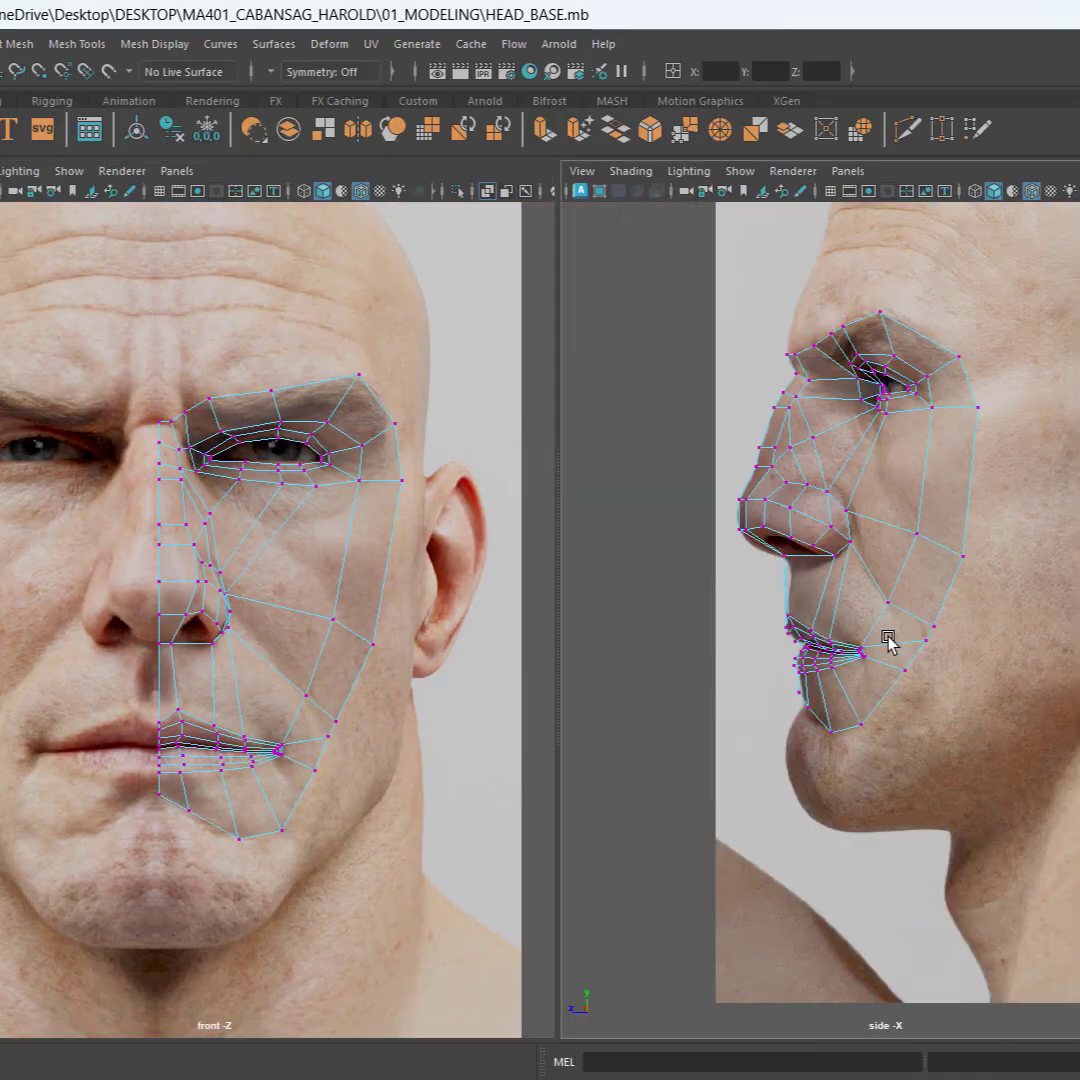
pyautogui.scroll(3, 891, 643)
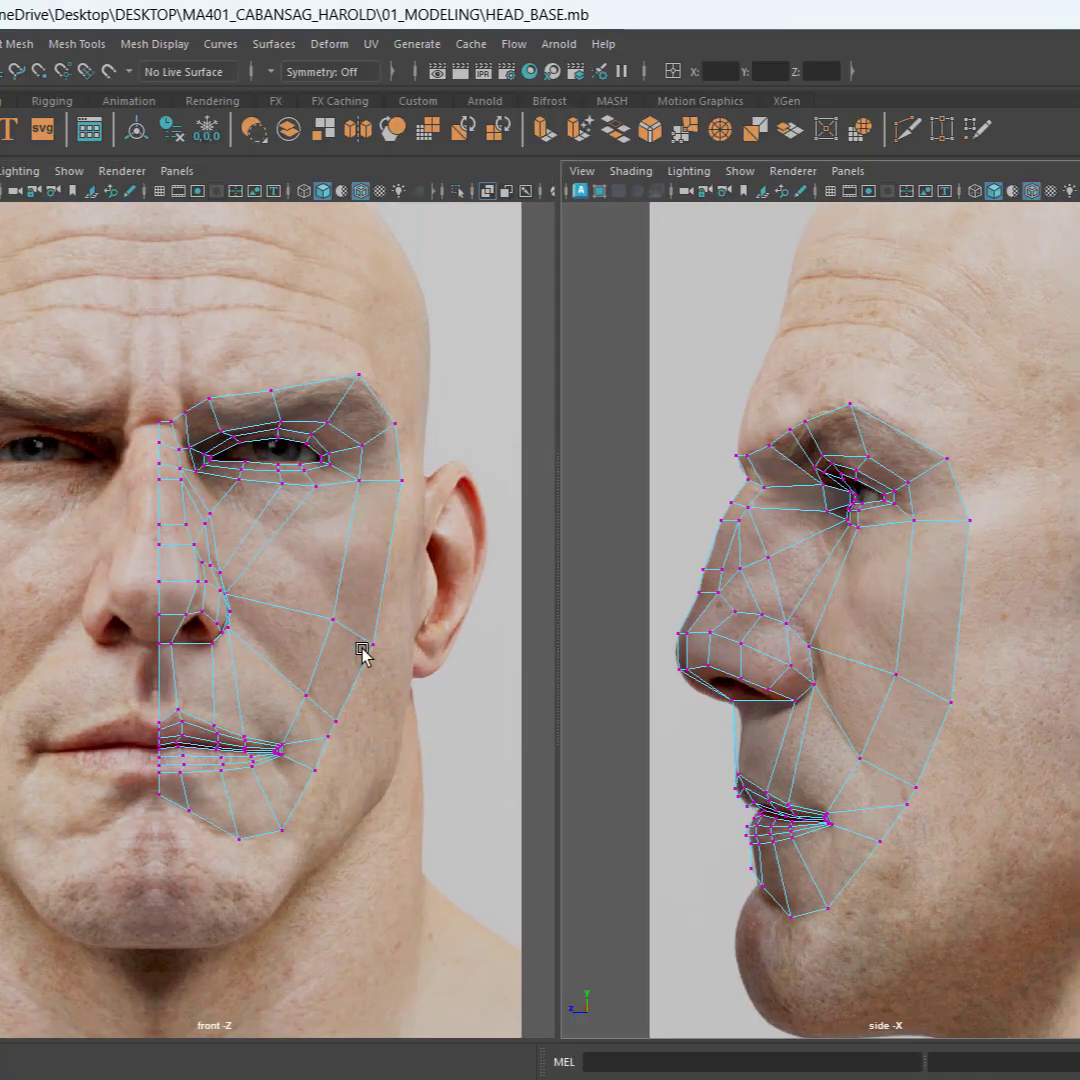
pyautogui.hotkey('ctrl', 's')
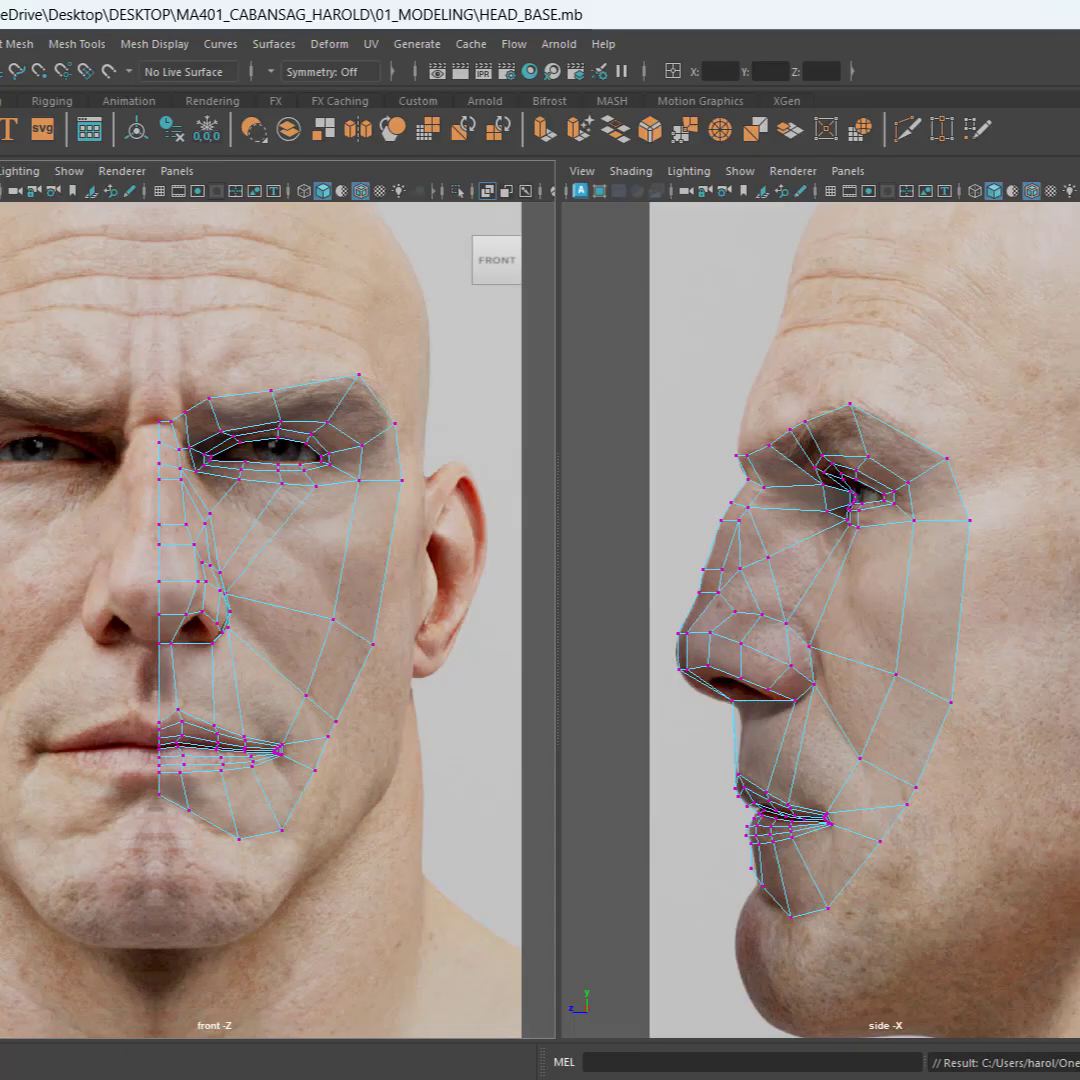
pyautogui.keyDown('shift'); pyautogui.moveTo(228, 595); pyautogui.dragTo(314, 600, button='right'); pyautogui.keyUp('shift')
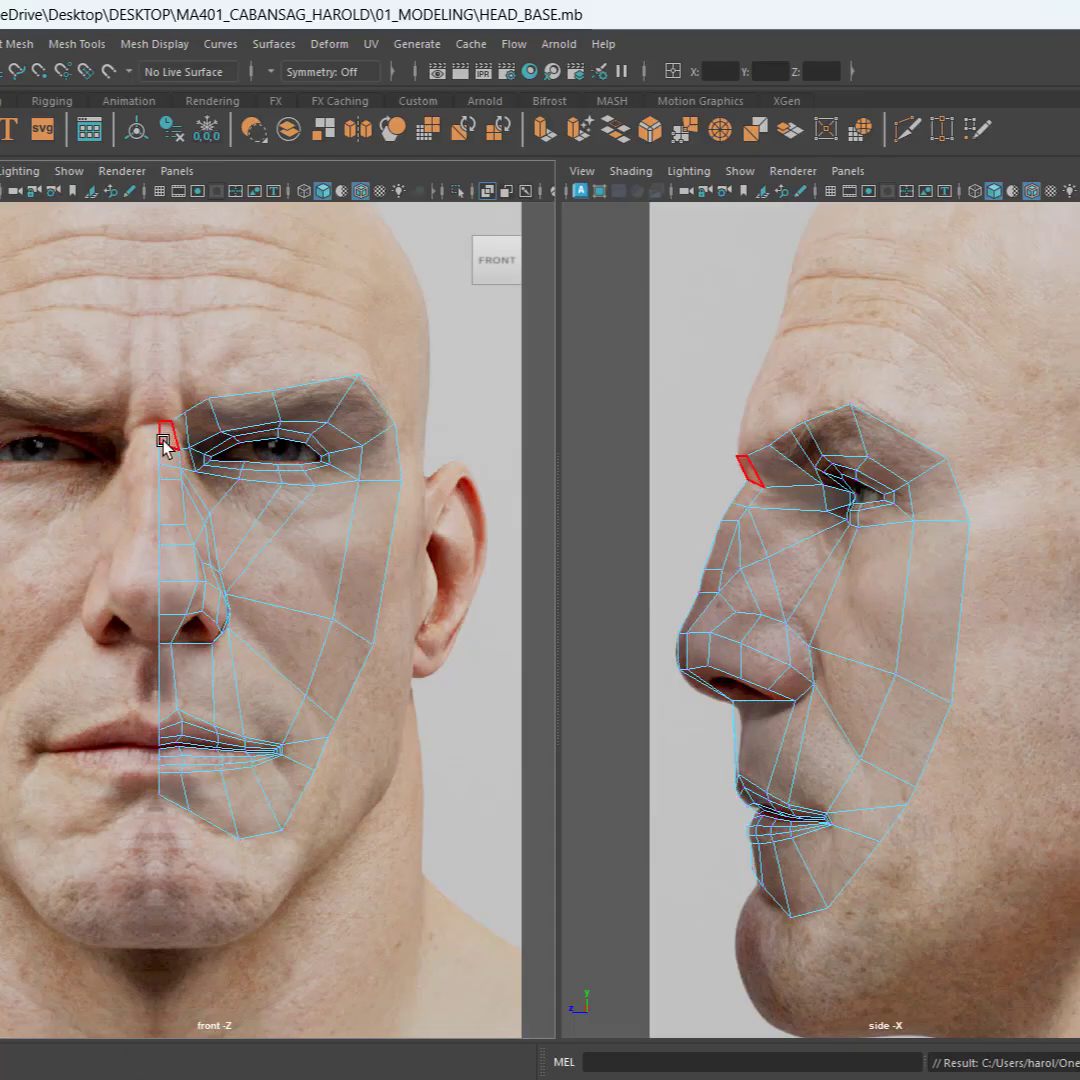
pyautogui.click(483, 193)
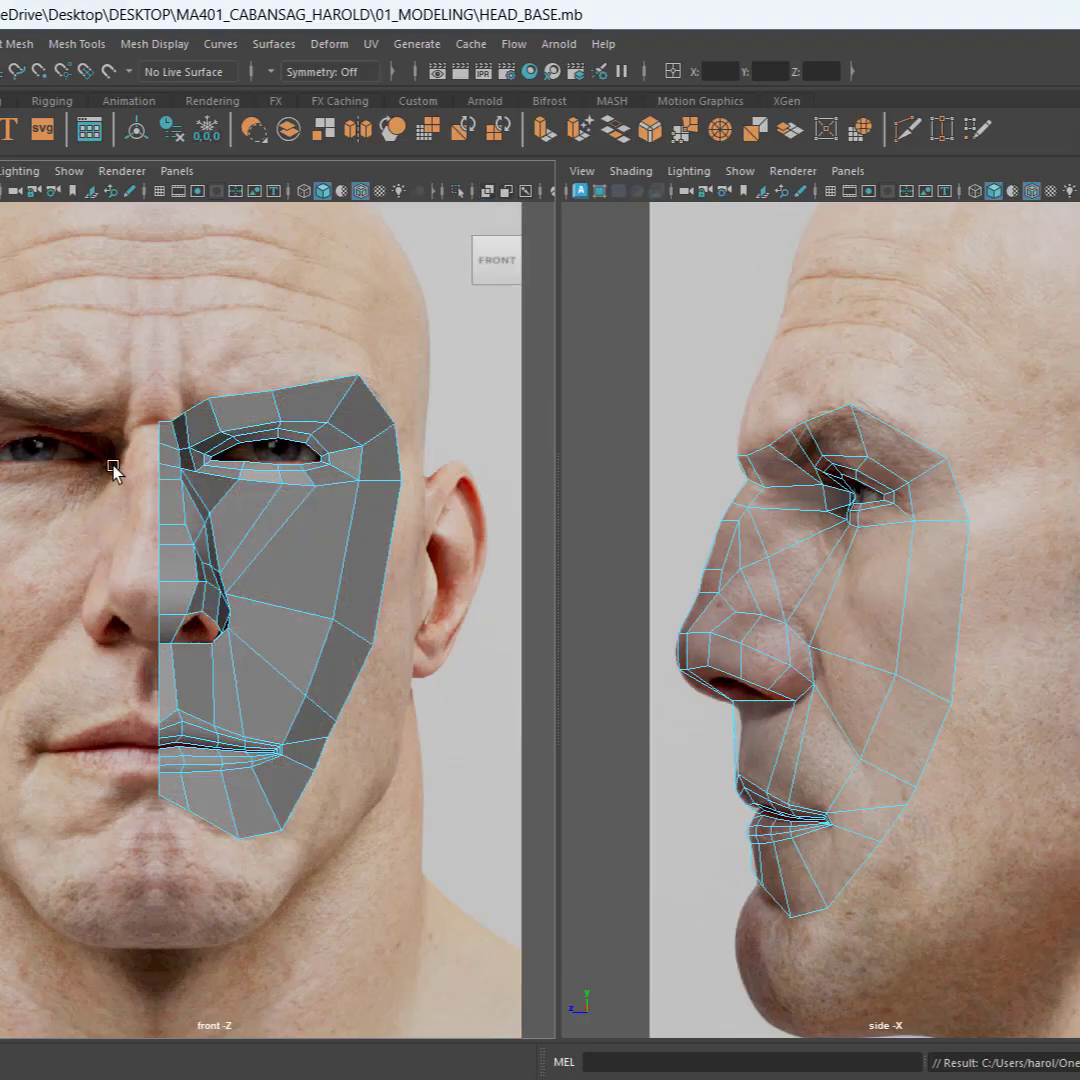